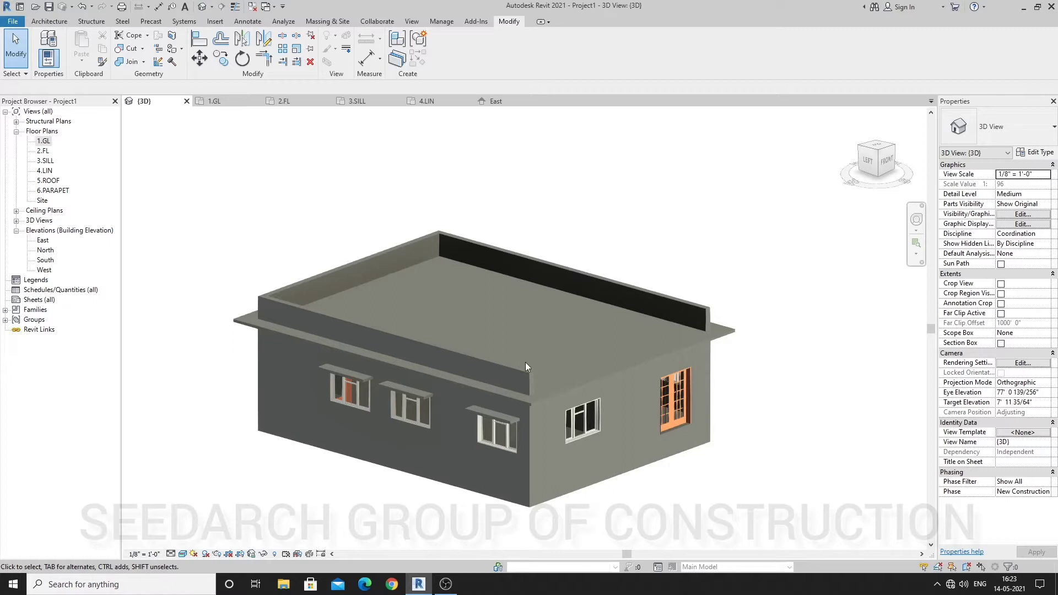
pyautogui.scroll(-2, 623, 414)
pyautogui.scroll(1, 610, 413)
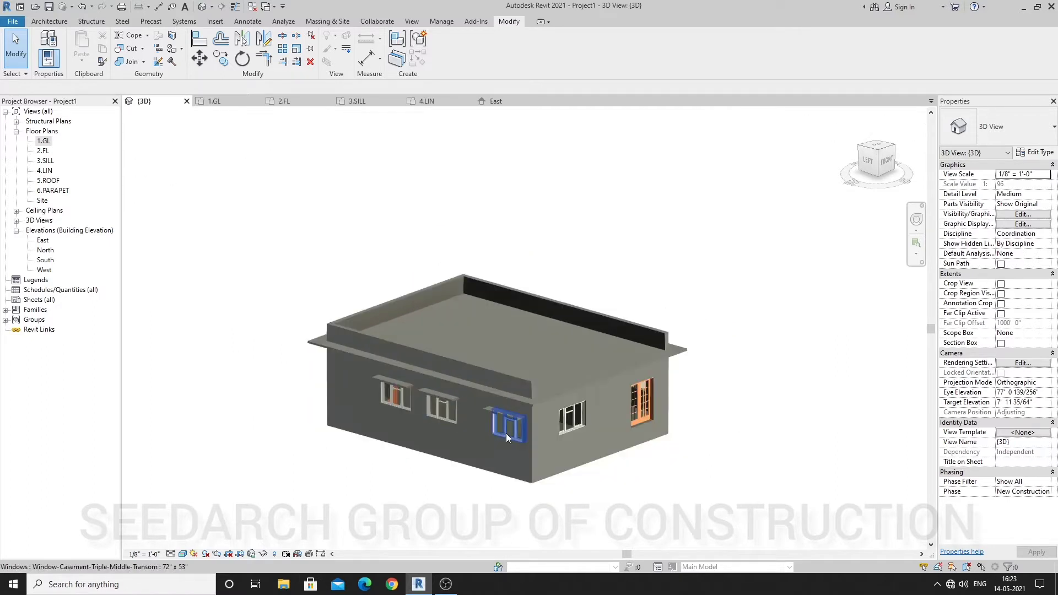
pyautogui.scroll(2, 611, 415)
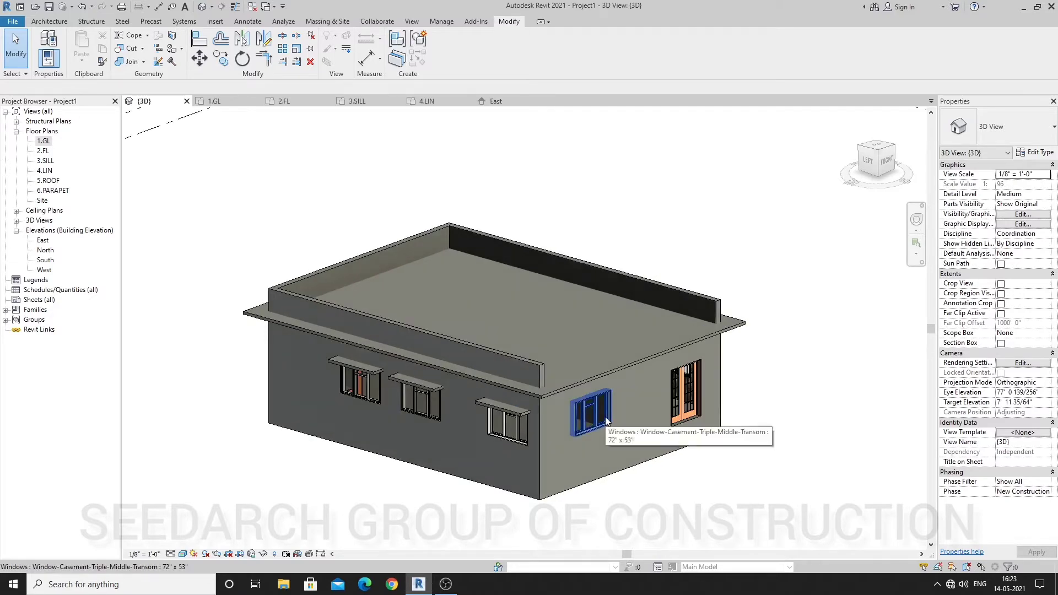
pyautogui.scroll(-1, 604, 417)
pyautogui.scroll(1, 473, 376)
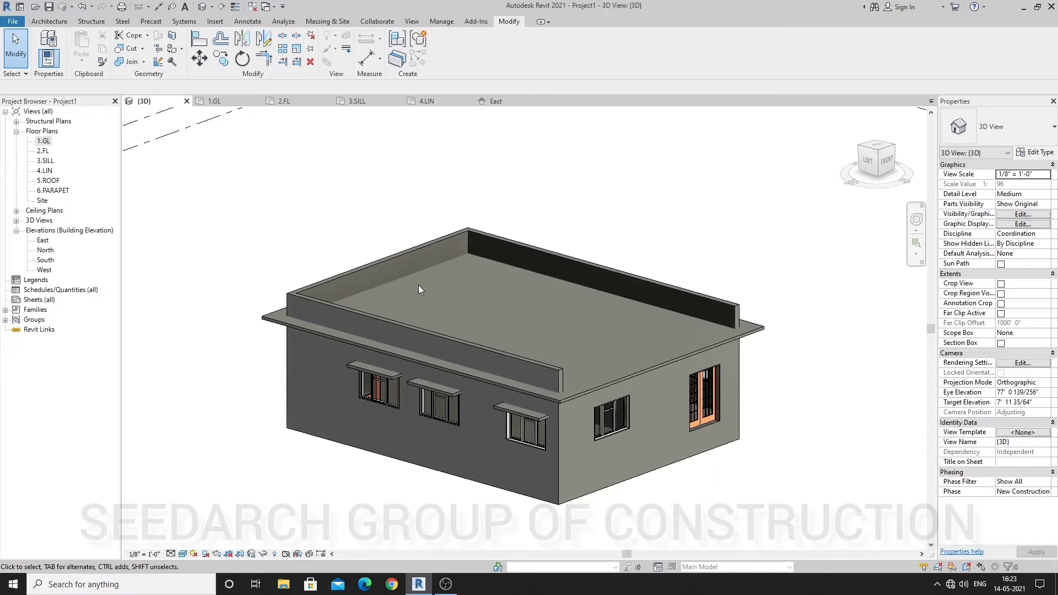
# Step: Link the DWG file REVIT PLAN from the Desktop into the 1.GL floor plan with origin-to-internal-origin positioning
pyautogui.doubleClick(47, 143)
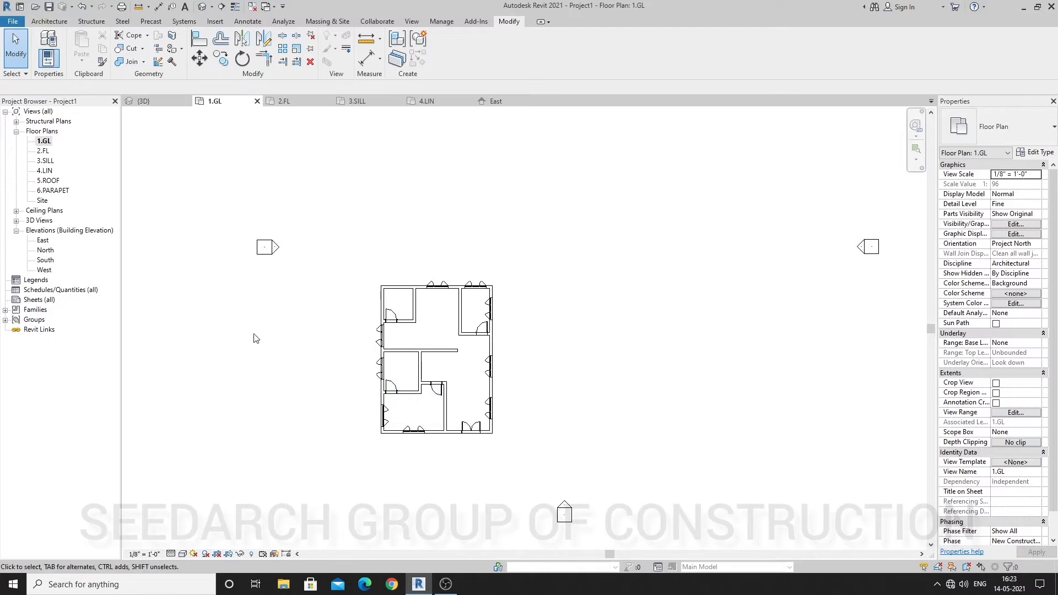
pyautogui.scroll(2, 427, 433)
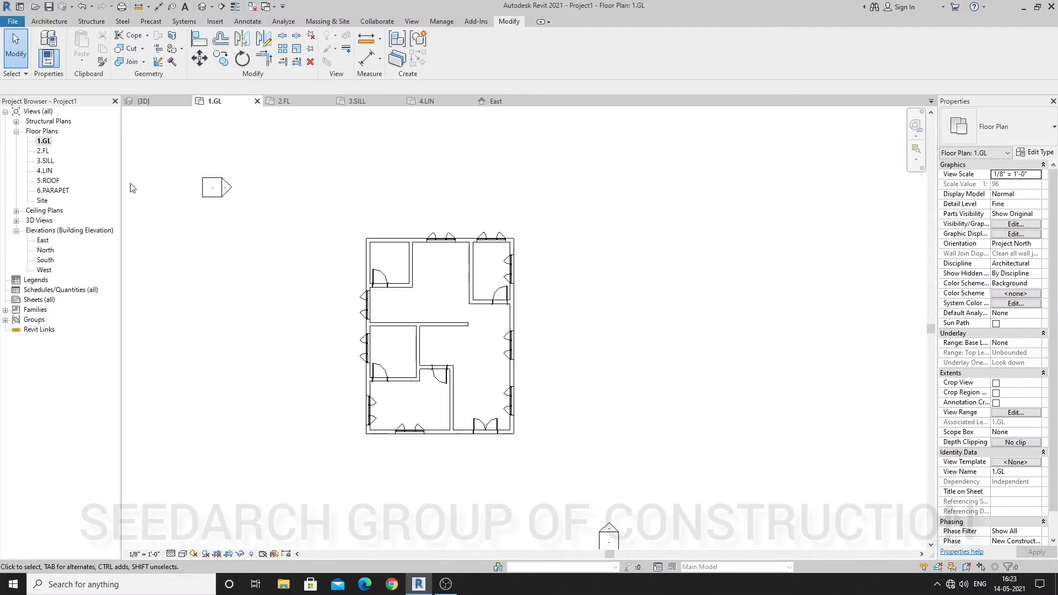
pyautogui.click(43, 23)
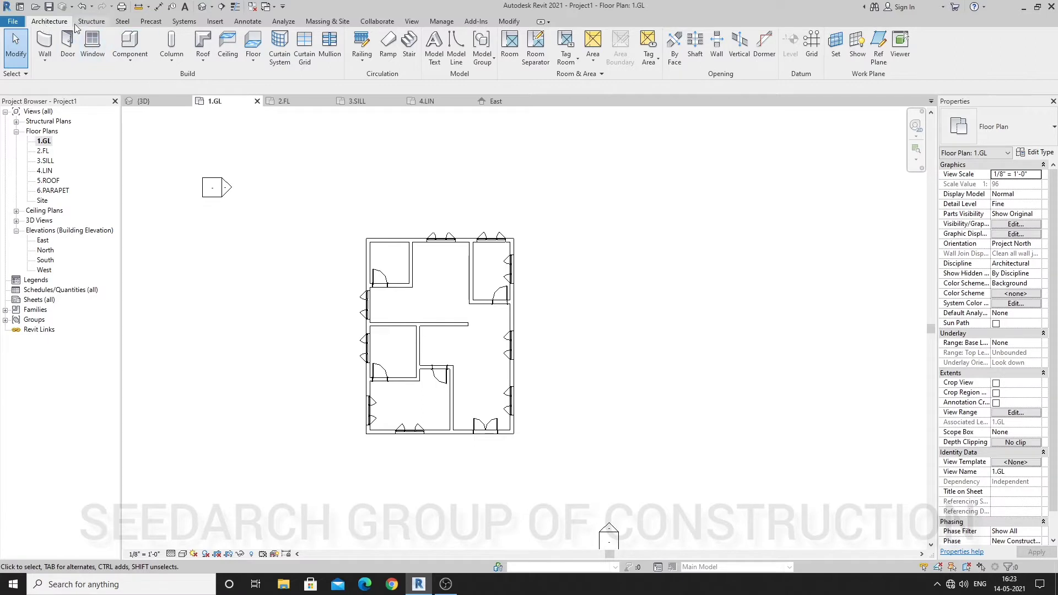
pyautogui.click(215, 22)
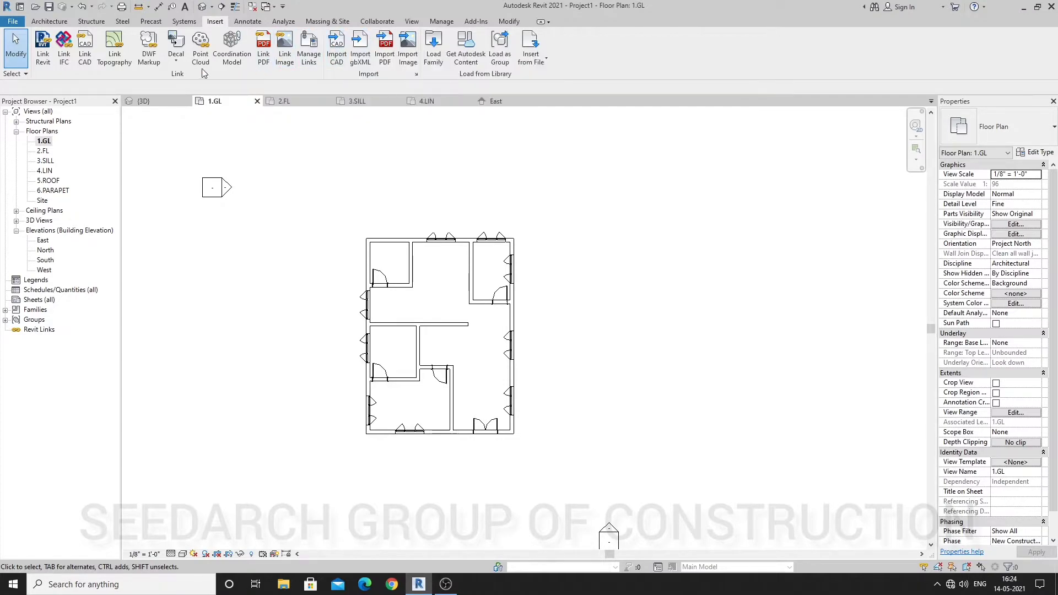
pyautogui.click(85, 51)
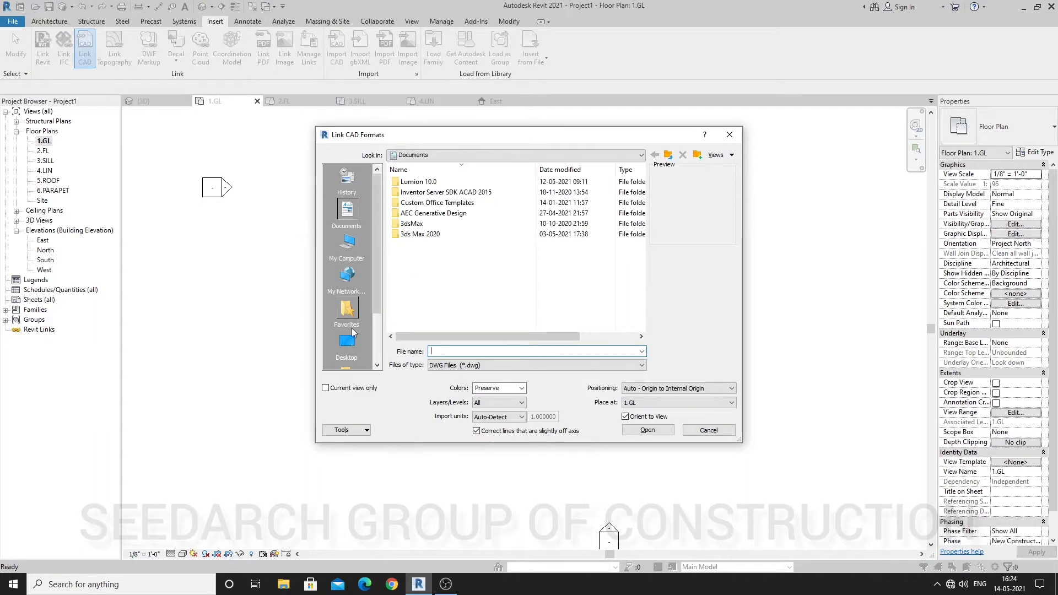
pyautogui.click(346, 344)
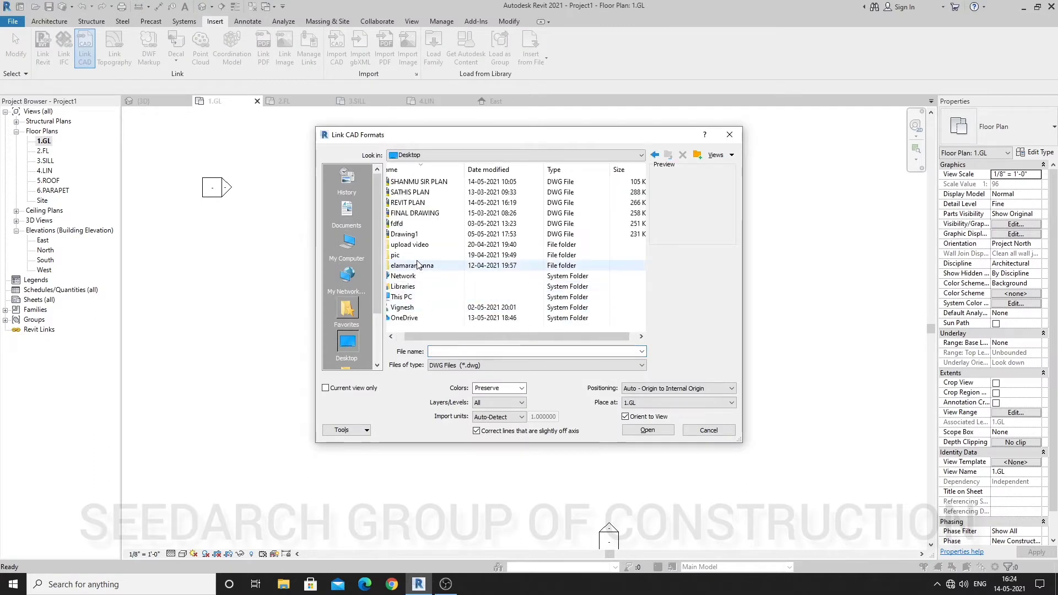
pyautogui.click(417, 202)
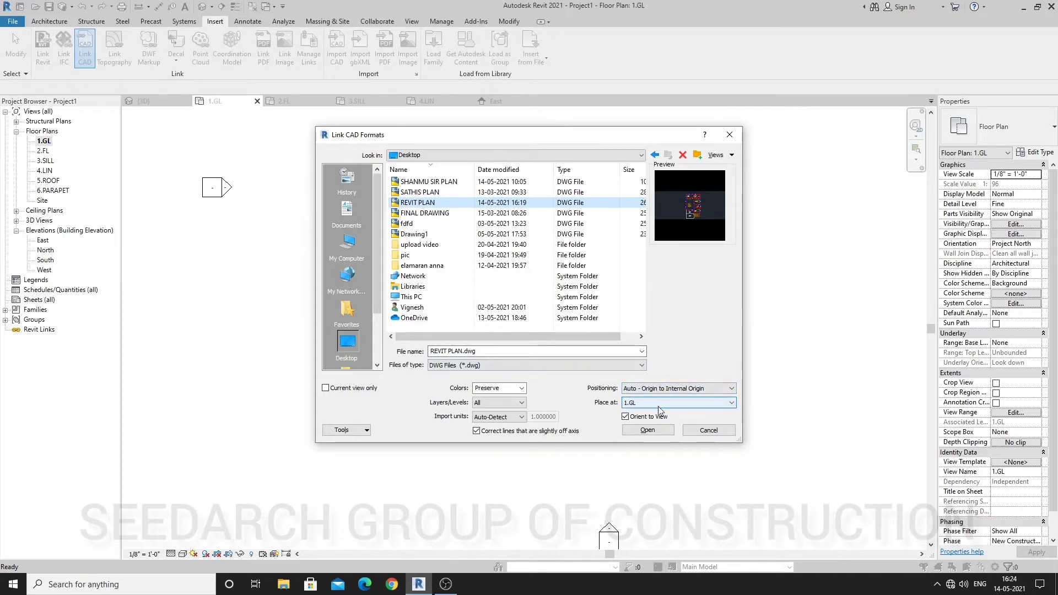
pyautogui.click(649, 431)
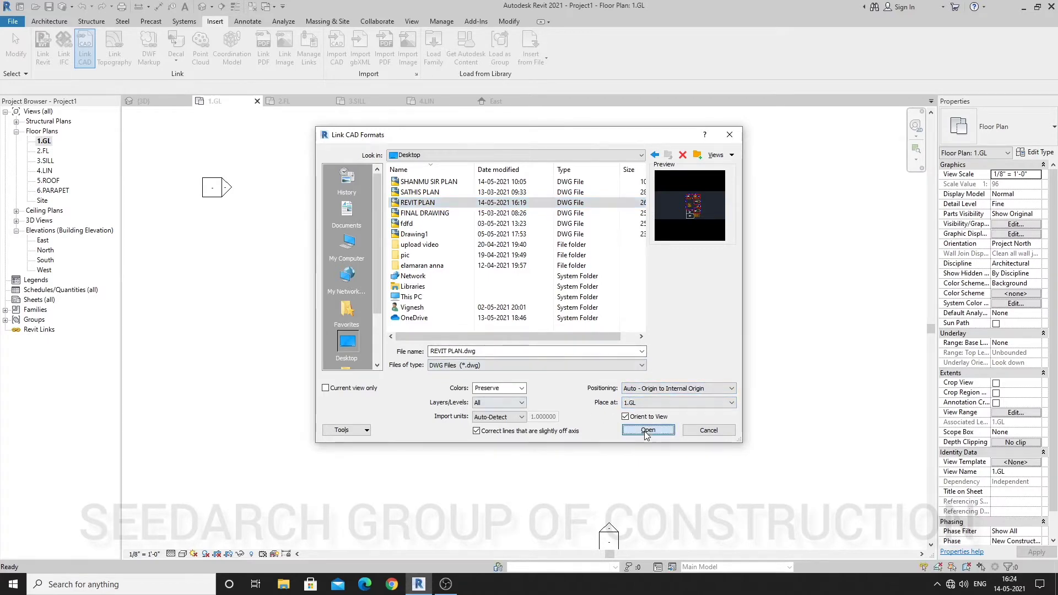
# Step: Locate the linked REVIT PLAN drawing in the floor plan view and examine its room layout
pyautogui.scroll(-3, 480, 374)
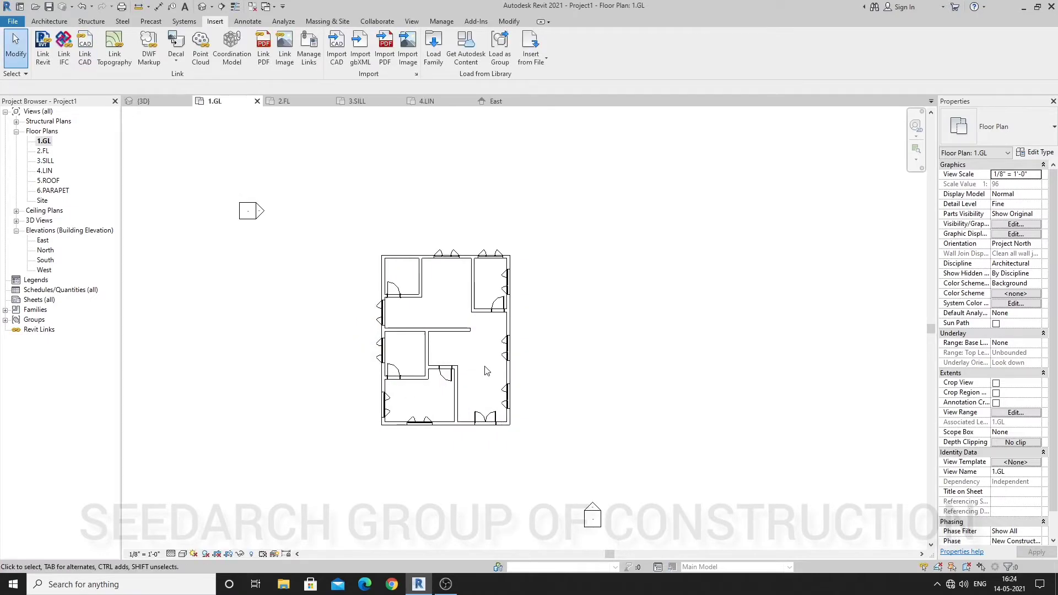
pyautogui.scroll(-5, 483, 371)
pyautogui.scroll(3, 637, 319)
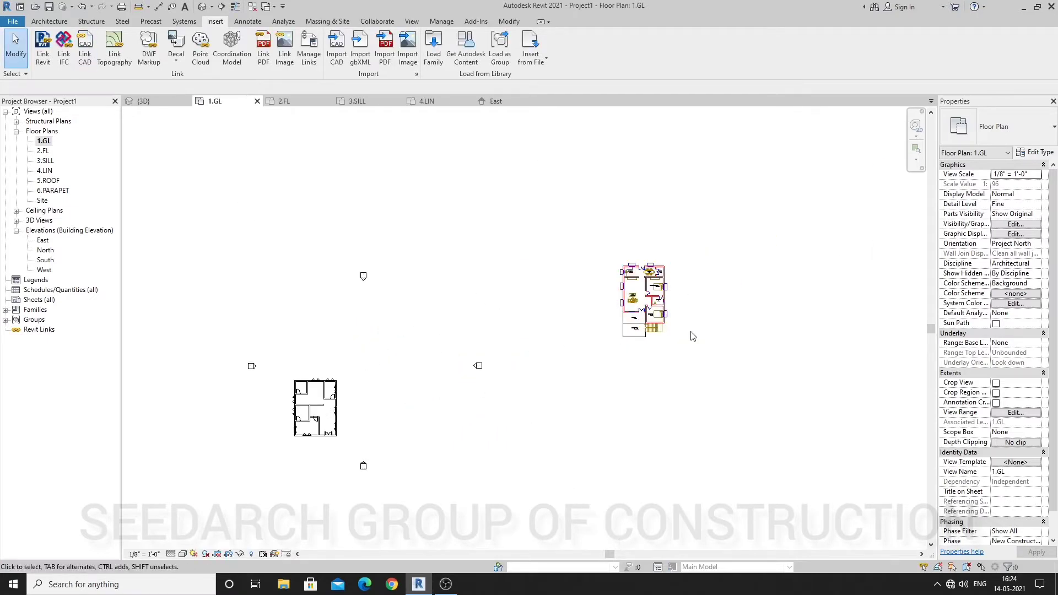
pyautogui.click(663, 310)
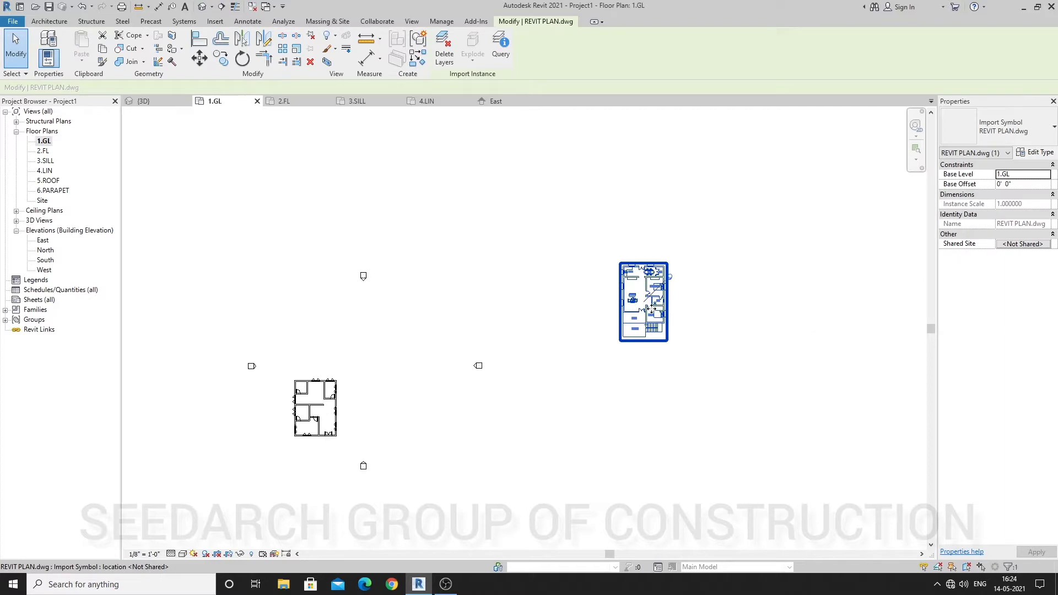
pyautogui.scroll(3, 661, 306)
pyautogui.scroll(2, 683, 245)
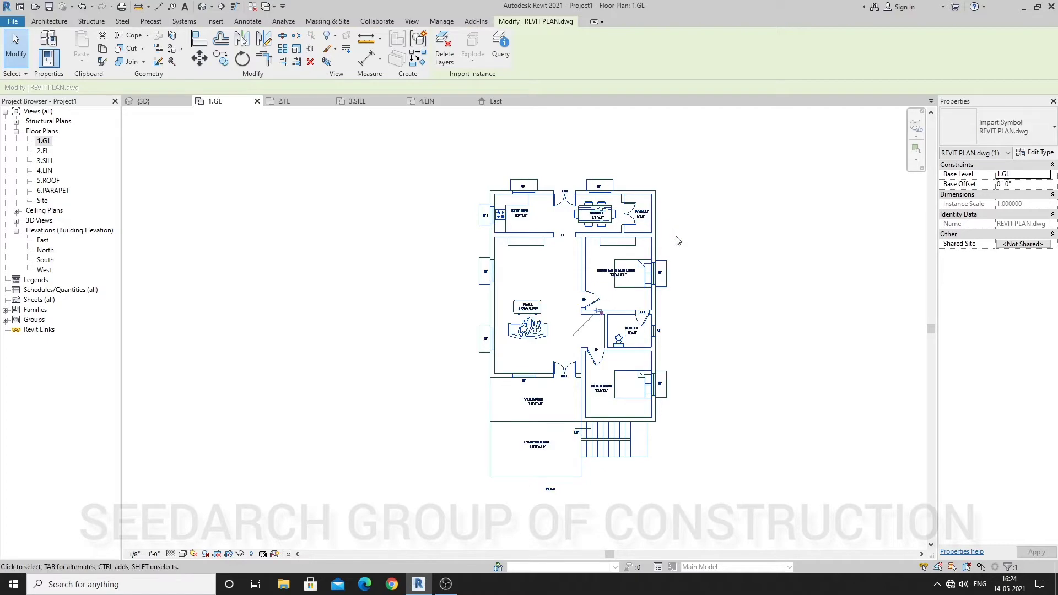
pyautogui.scroll(-1, 656, 251)
pyautogui.scroll(-1, 634, 287)
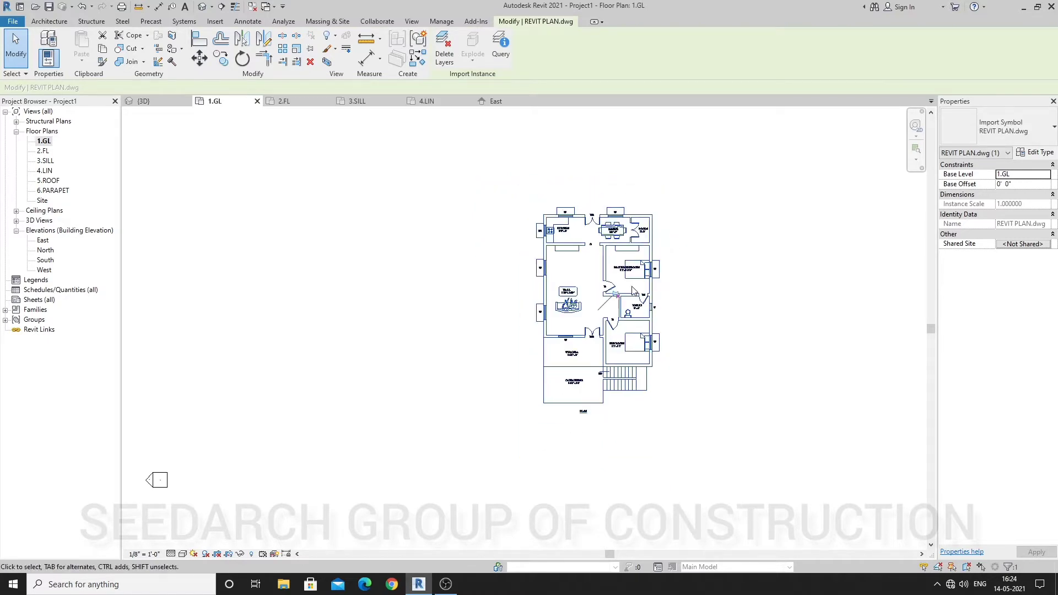
pyautogui.scroll(-1, 569, 330)
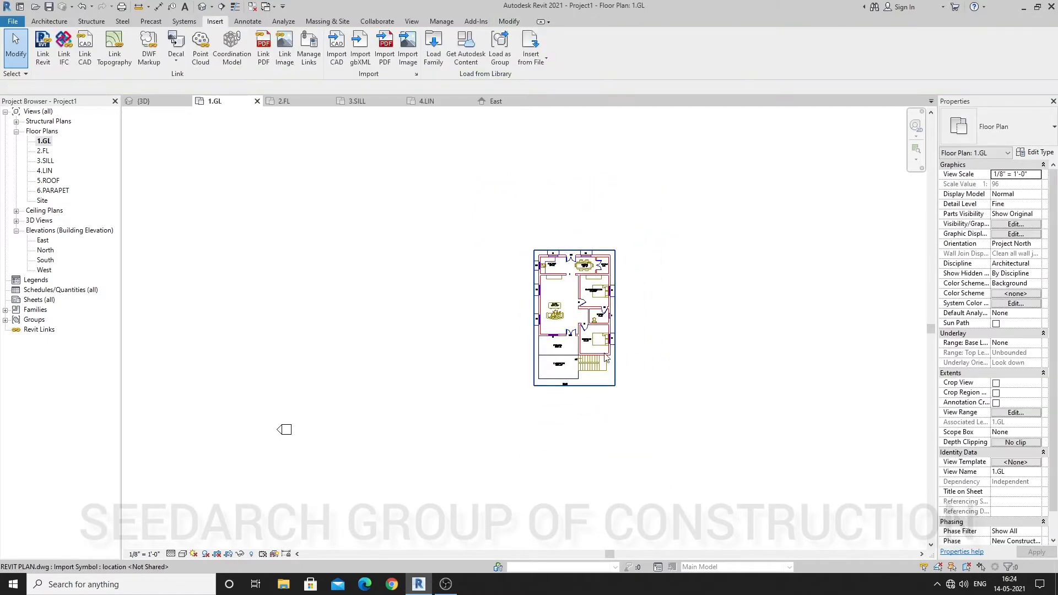
# Step: Try to move the linked REVIT PLAN drawing towards the modelled house with the Constrain option off
pyautogui.press('m')
pyautogui.moveTo(603, 342); pyautogui.dragTo(478, 382)
pyautogui.press('m')
pyautogui.press('v')
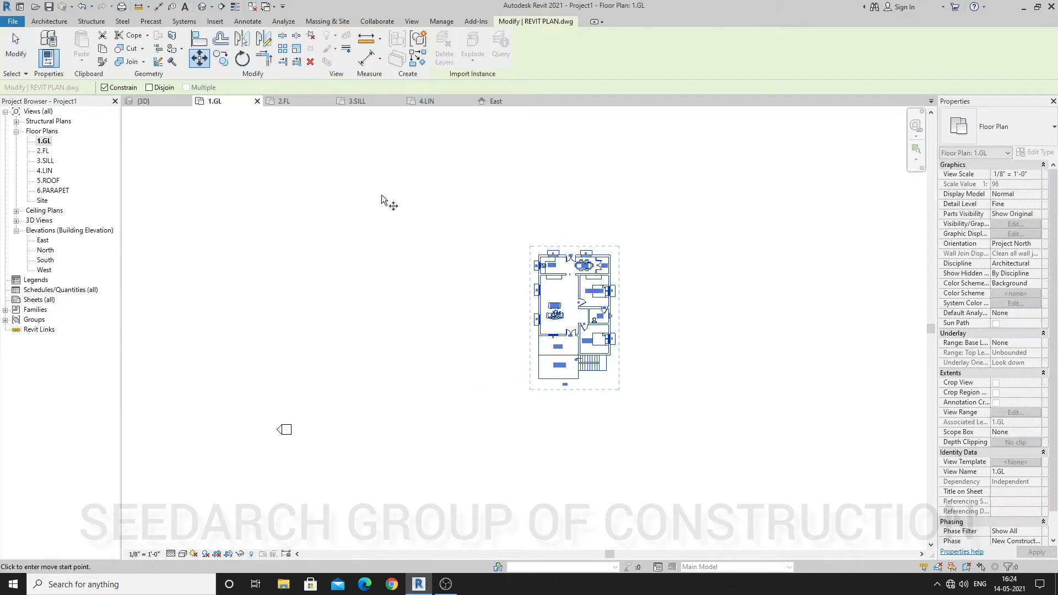
pyautogui.click(546, 318)
pyautogui.scroll(-1, 458, 350)
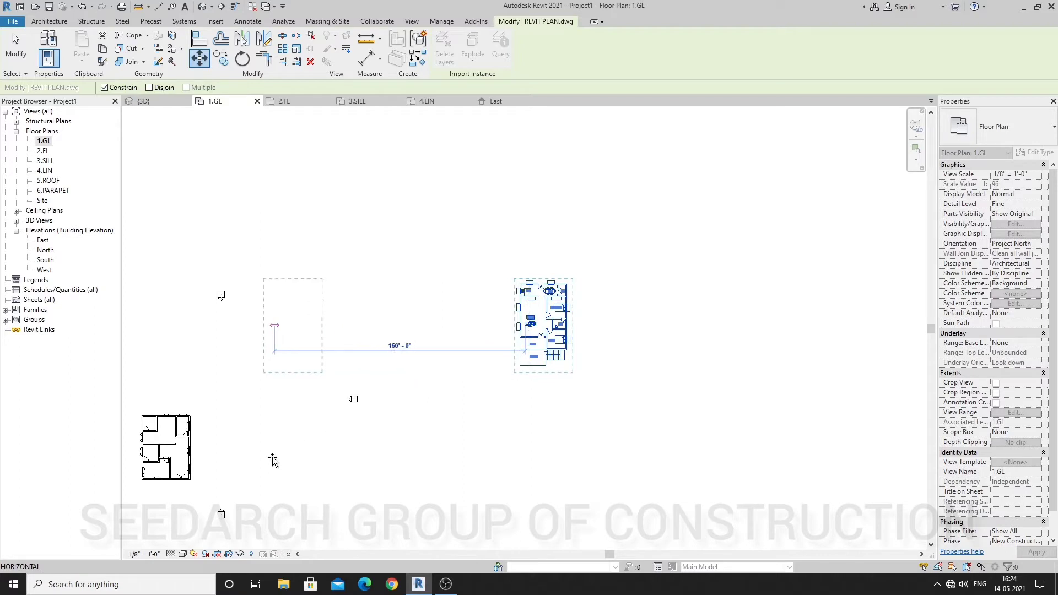
pyautogui.click(105, 88)
pyautogui.scroll(-2, 406, 220)
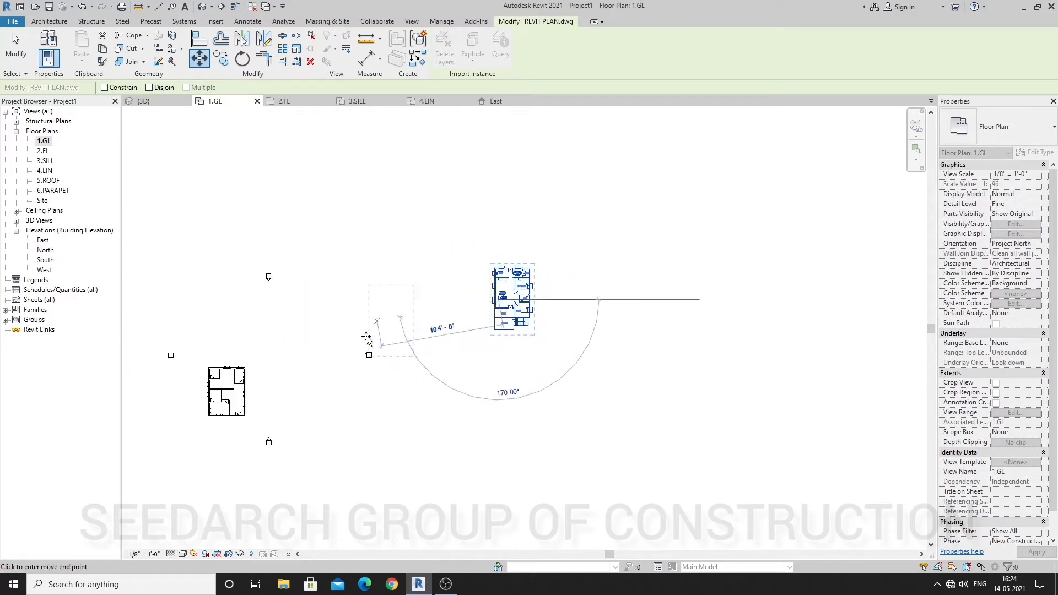
pyautogui.scroll(3, 303, 405)
pyautogui.click(271, 359)
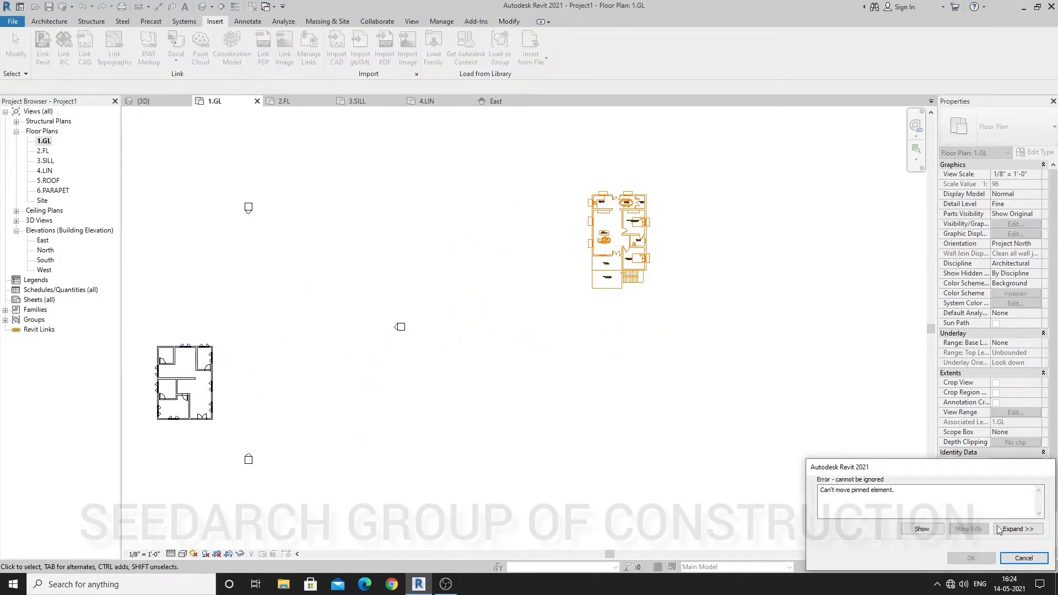
pyautogui.click(1022, 559)
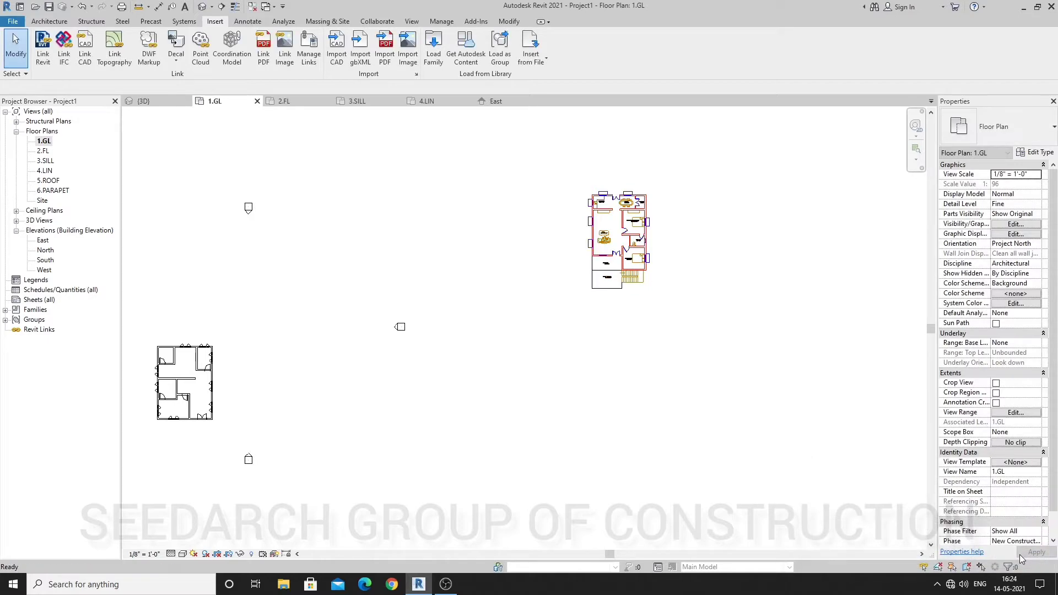
# Step: Unpin the linked REVIT PLAN drawing
pyautogui.scroll(1, 603, 241)
pyautogui.scroll(1, 602, 241)
pyautogui.click(624, 259)
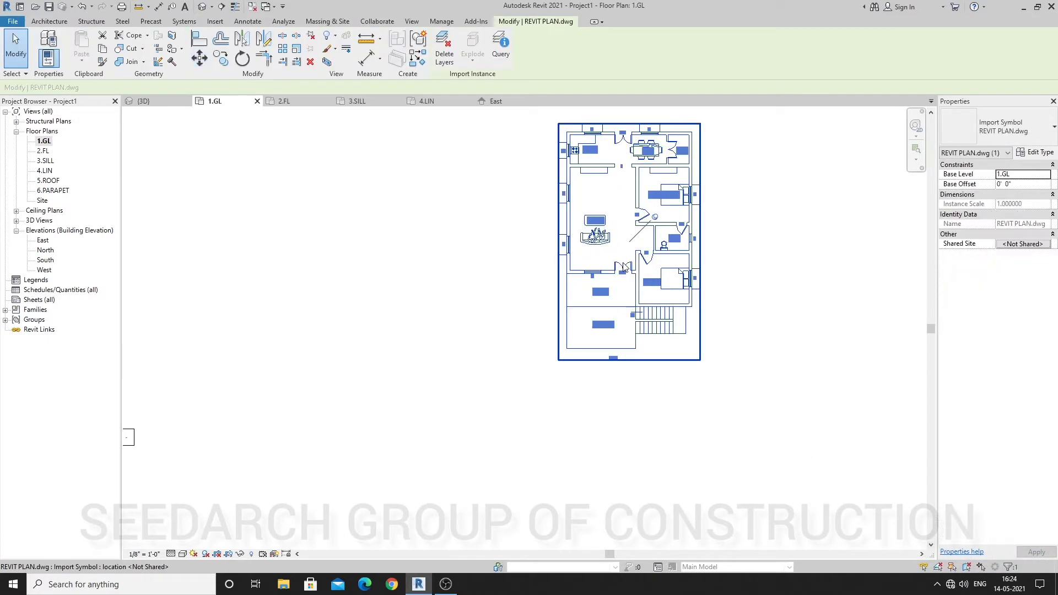
pyautogui.click(656, 220)
pyautogui.click(643, 236)
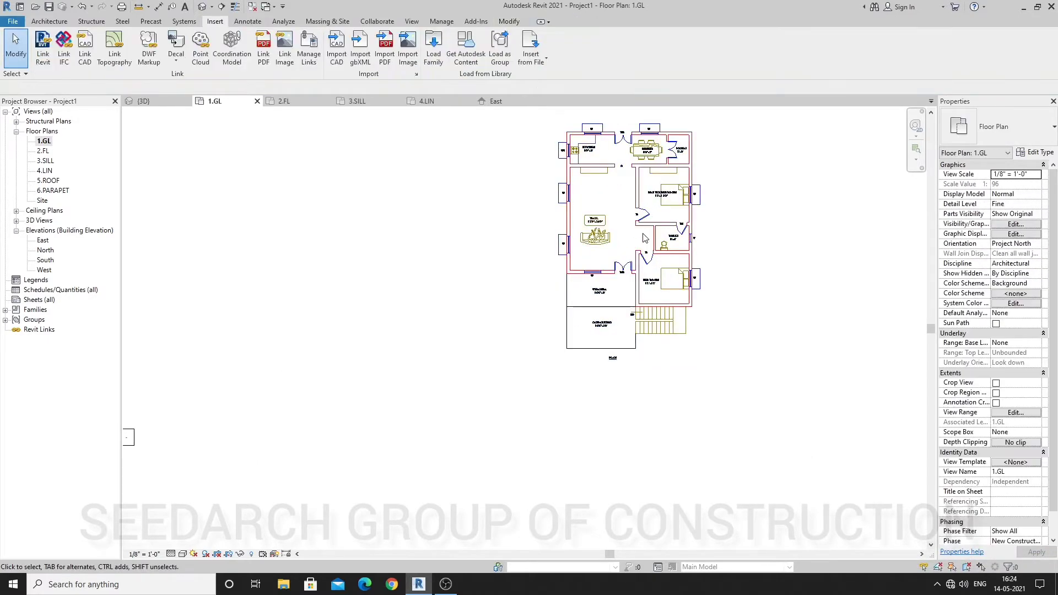
# Step: Move the linked REVIT PLAN drawing beside the modelled house, inside the four elevation markers
pyautogui.click(649, 224)
pyautogui.moveTo(691, 232); pyautogui.dragTo(456, 306)
pyautogui.scroll(-3, 608, 299)
pyautogui.scroll(2, 462, 327)
pyautogui.scroll(1, 462, 327)
pyautogui.scroll(-4, 638, 307)
pyautogui.scroll(2, 519, 325)
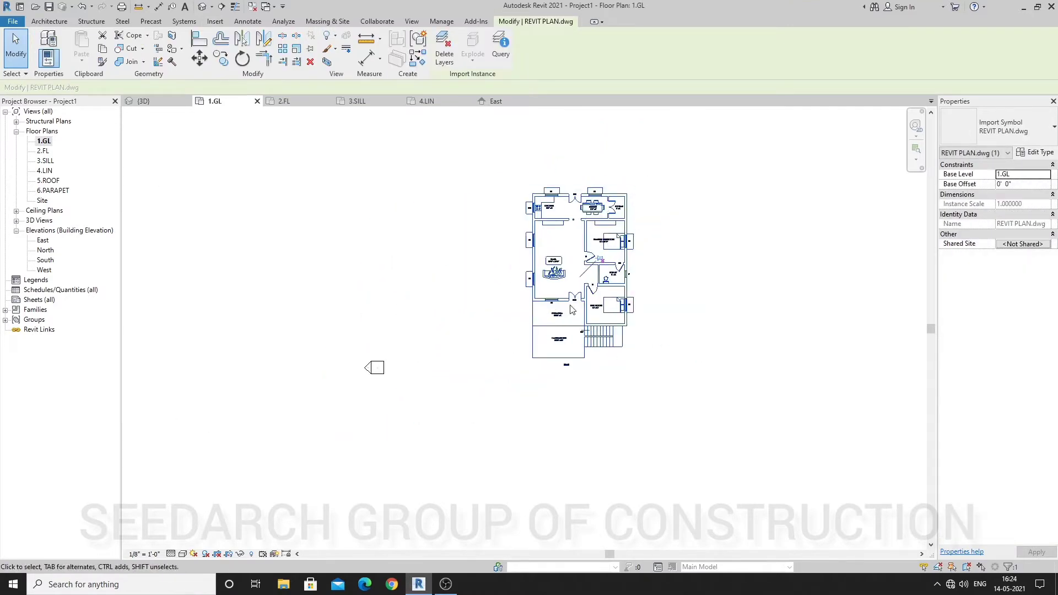
pyautogui.moveTo(572, 301); pyautogui.dragTo(157, 437)
pyautogui.scroll(-2, 618, 359)
pyautogui.scroll(2, 300, 398)
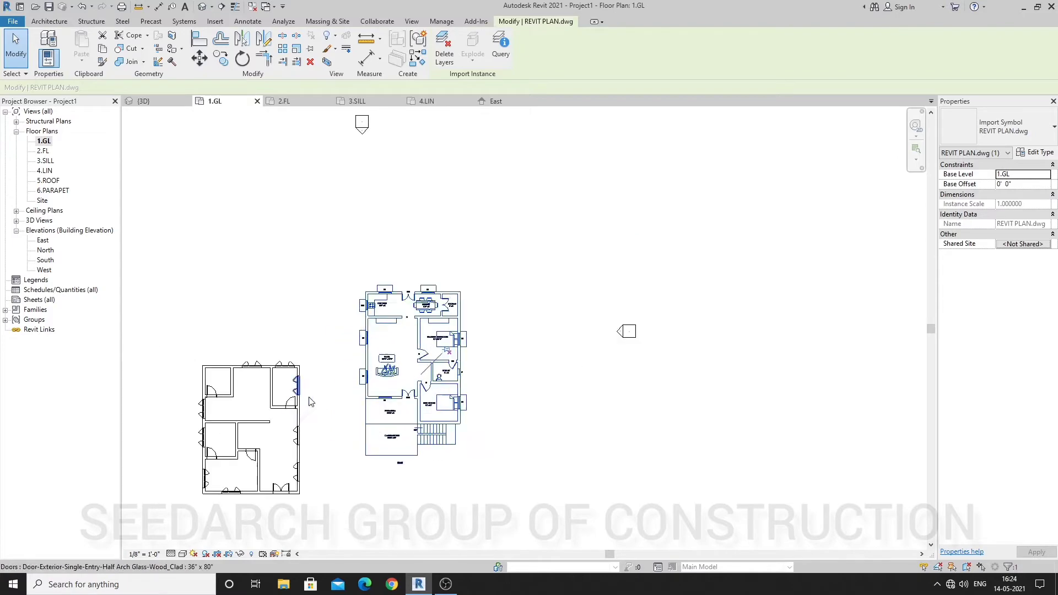
pyautogui.scroll(-1, 307, 399)
pyautogui.moveTo(308, 399); pyautogui.dragTo(419, 384, button='middle')
pyautogui.scroll(2, 522, 389)
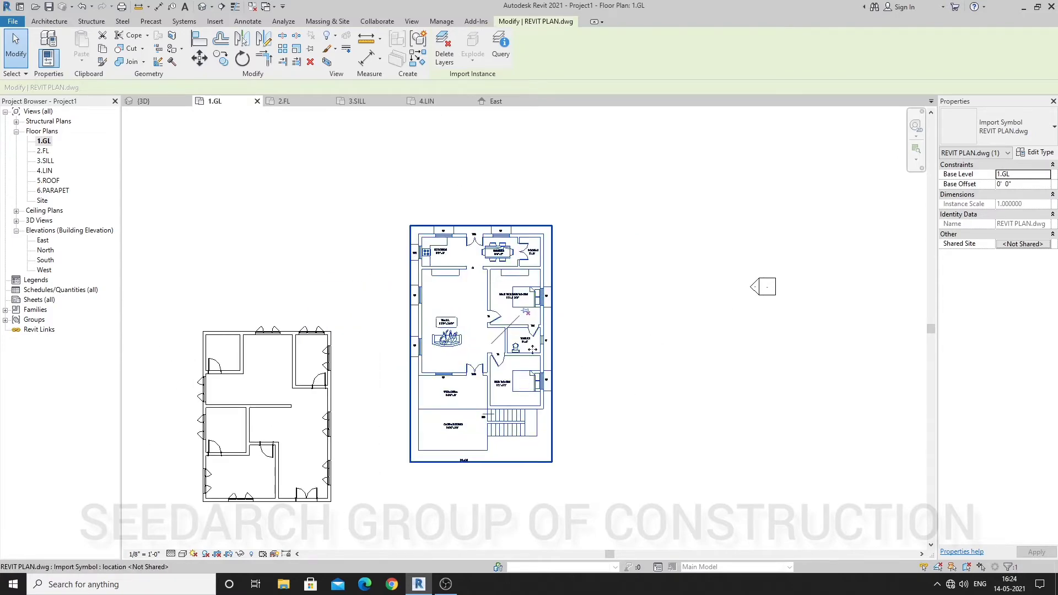
pyautogui.press('Escape')
pyautogui.scroll(-2, 549, 336)
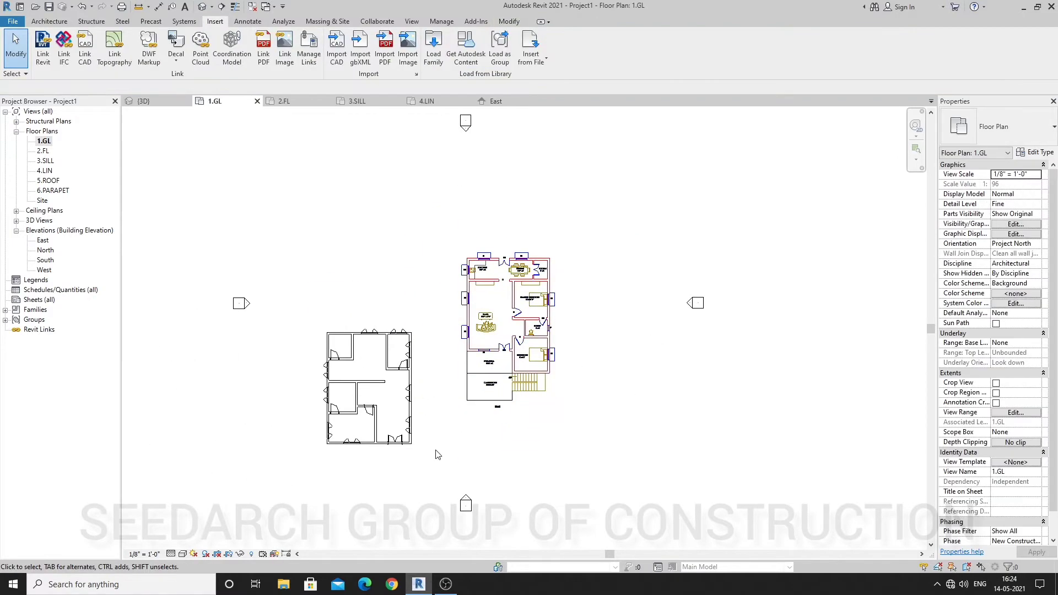
# Step: Select the entire modelled house and move it straight up in plan so it sits level with the linked drawing
pyautogui.moveTo(436, 455); pyautogui.dragTo(283, 300)
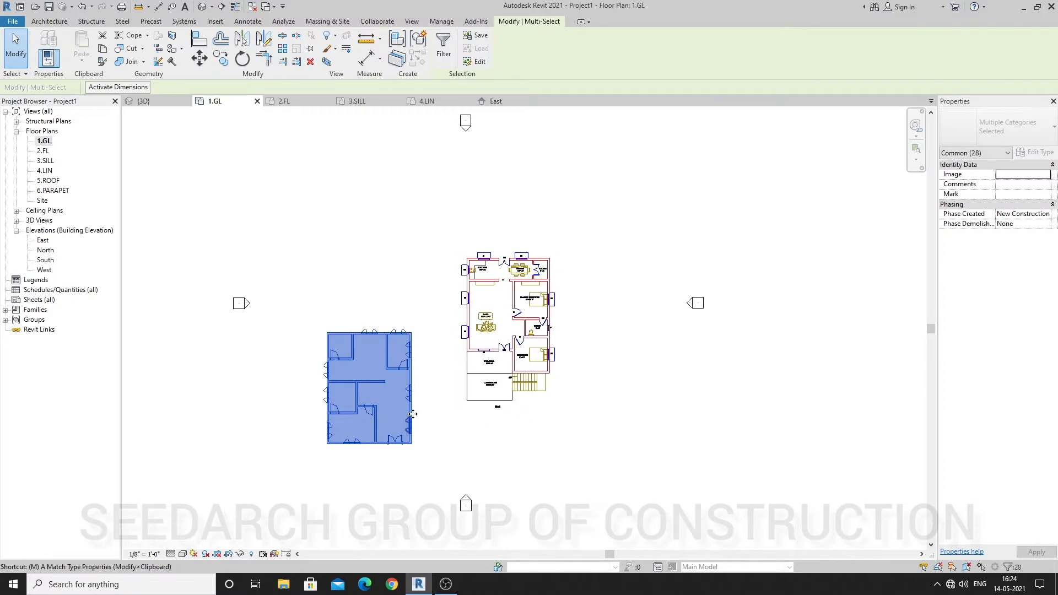
pyautogui.moveTo(412, 414); pyautogui.dragTo(429, 319)
pyautogui.click(429, 317)
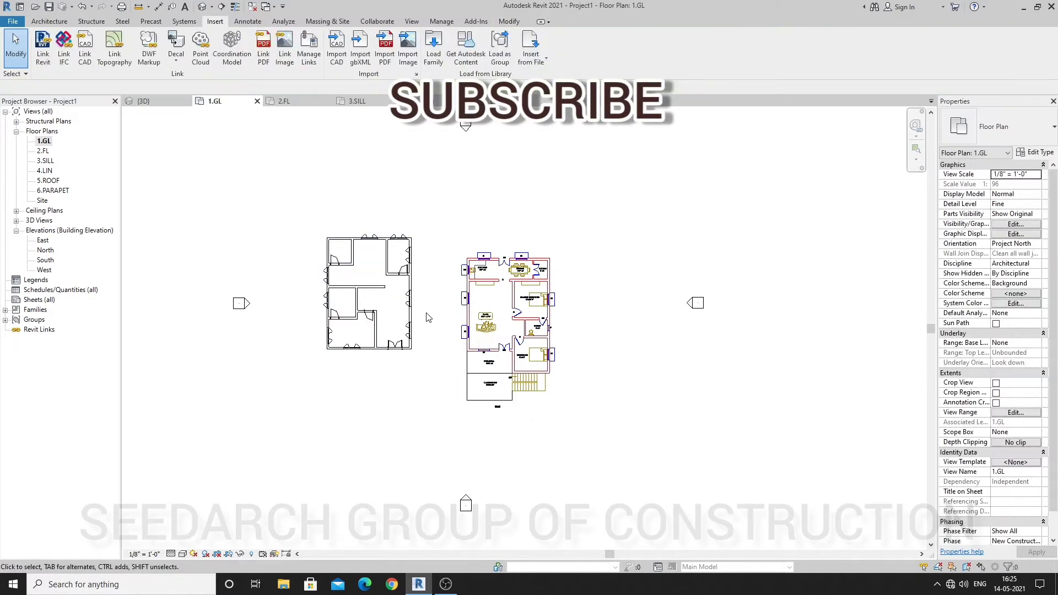
# Step: Review the level names and heights in the East elevation and return to the 1.GL floor plan
pyautogui.scroll(1, 499, 343)
pyautogui.scroll(2, 499, 356)
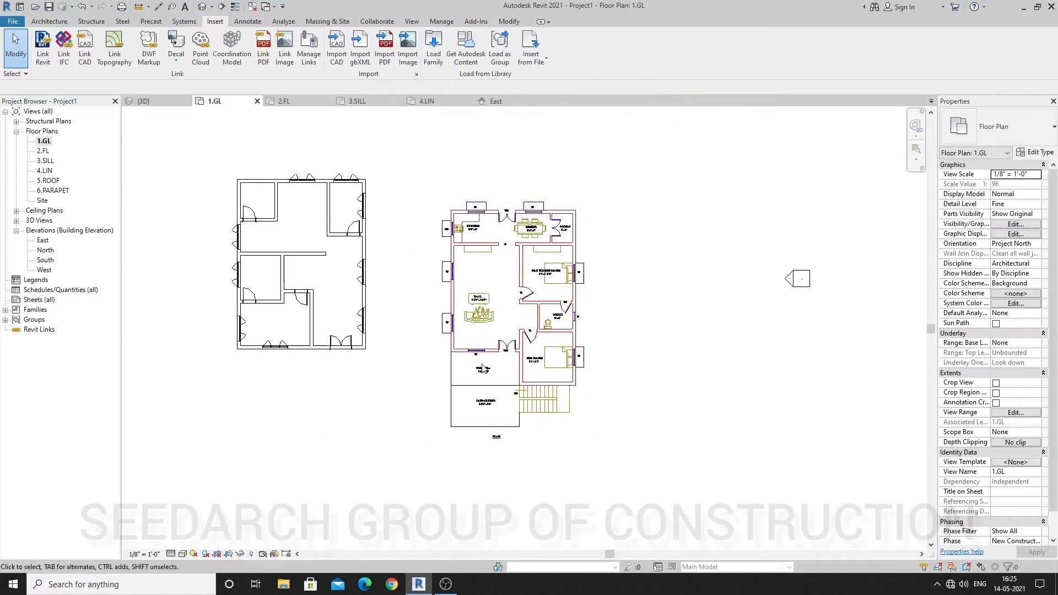
pyautogui.scroll(1, 483, 369)
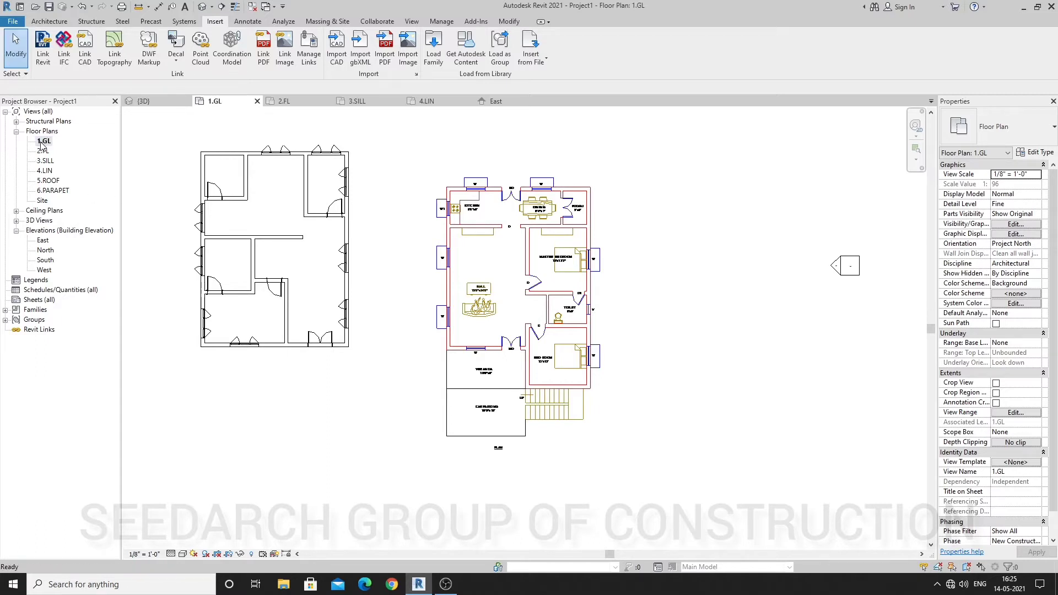
pyautogui.doubleClick(43, 241)
pyautogui.scroll(-2, 484, 325)
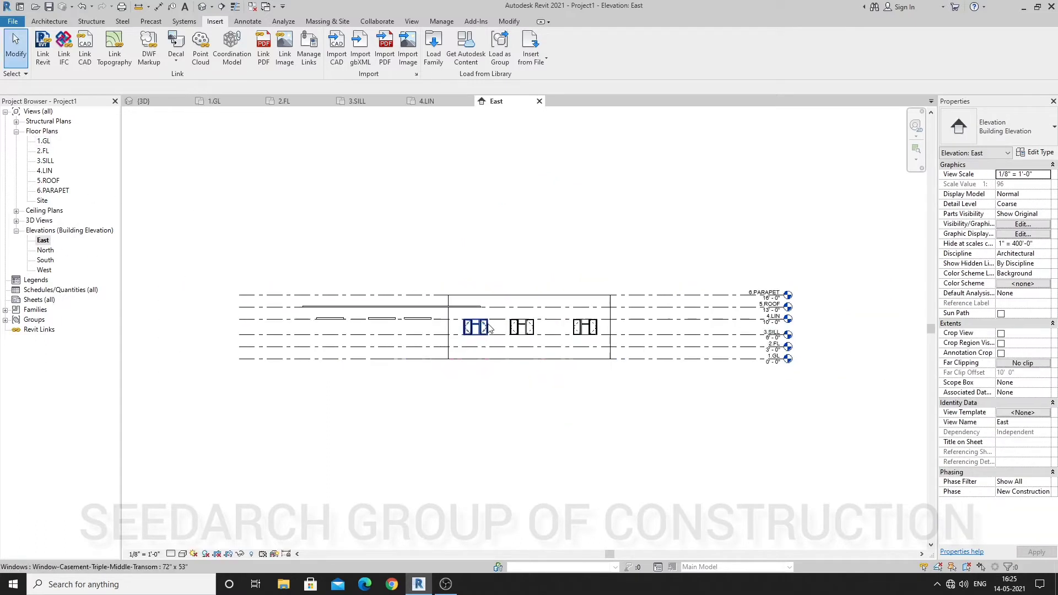
pyautogui.scroll(3, 785, 322)
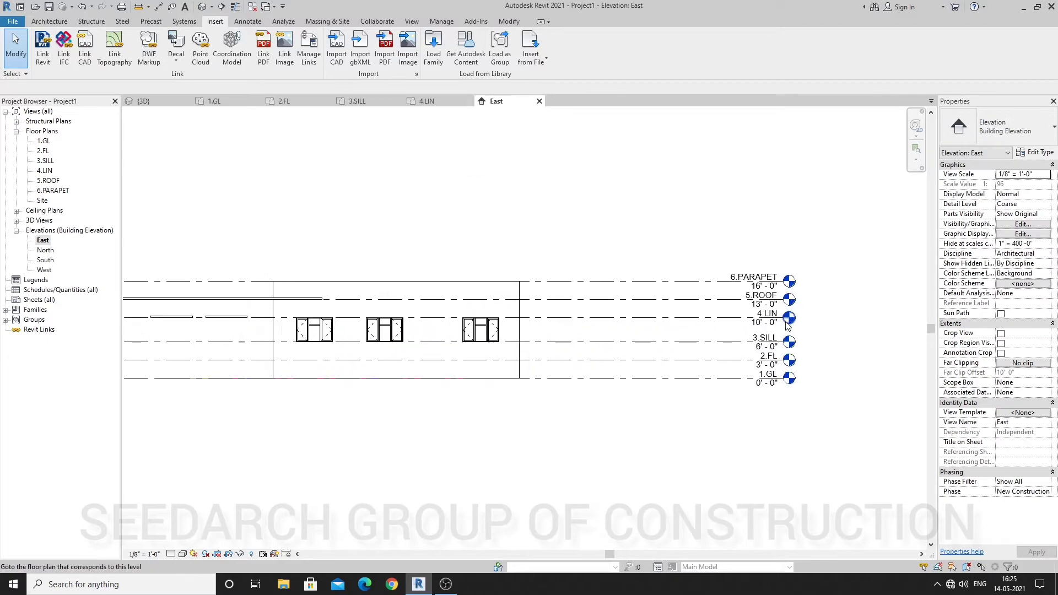
pyautogui.doubleClick(45, 143)
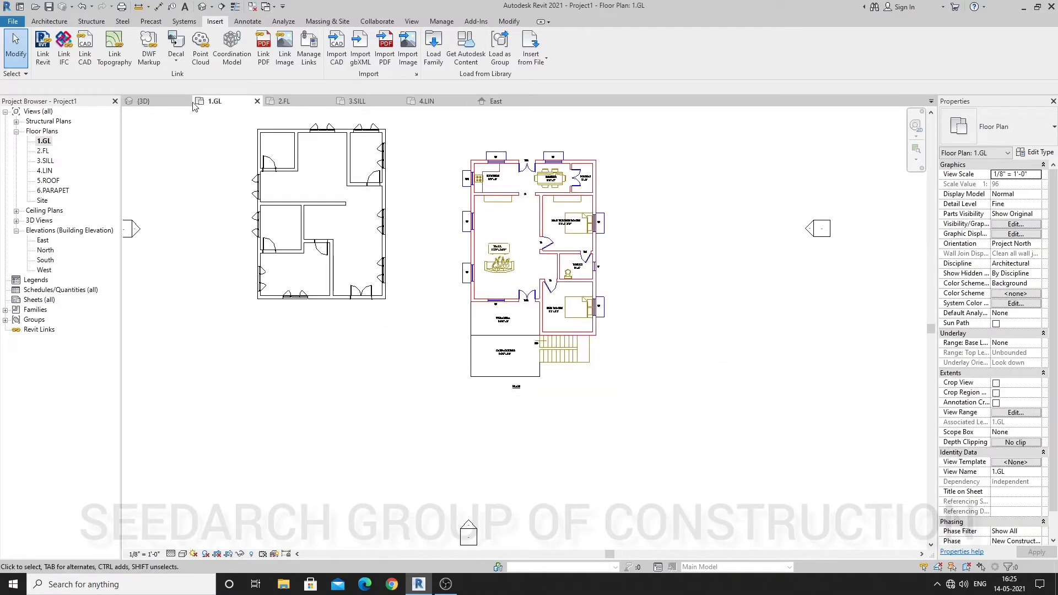
# Step: Start a 9"WALL wall based on 1.GL and set its top constraint to level 6.PARAPET
pyautogui.click(49, 21)
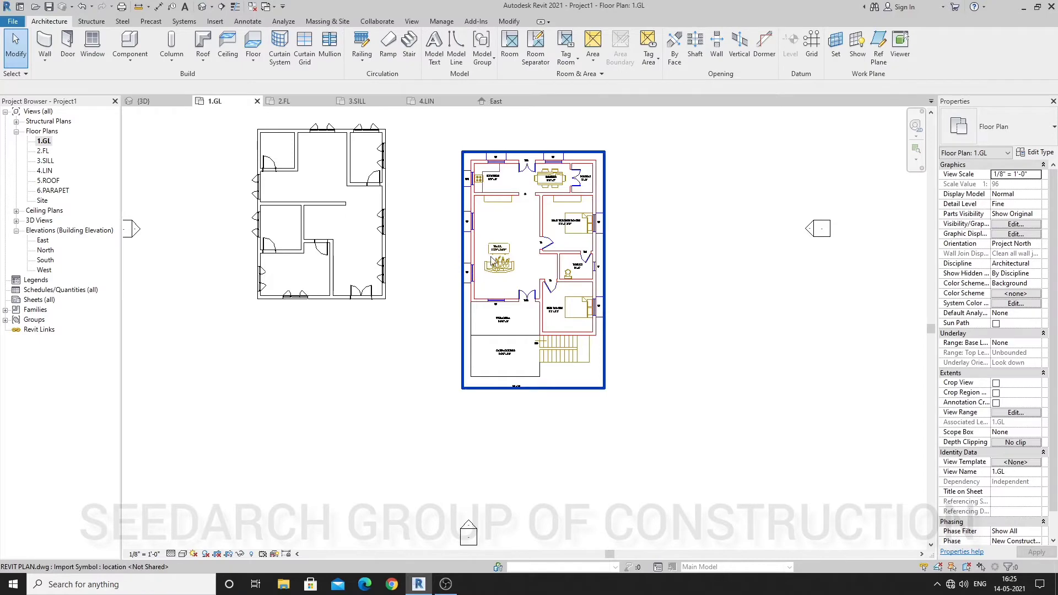
pyautogui.scroll(4, 524, 204)
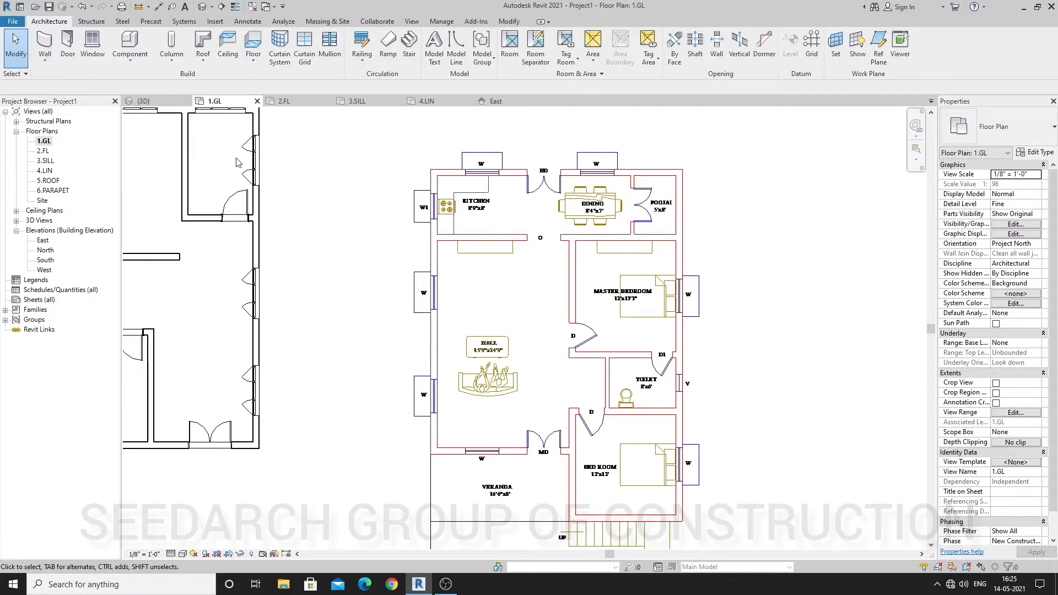
pyautogui.press('w')
pyautogui.press('a')
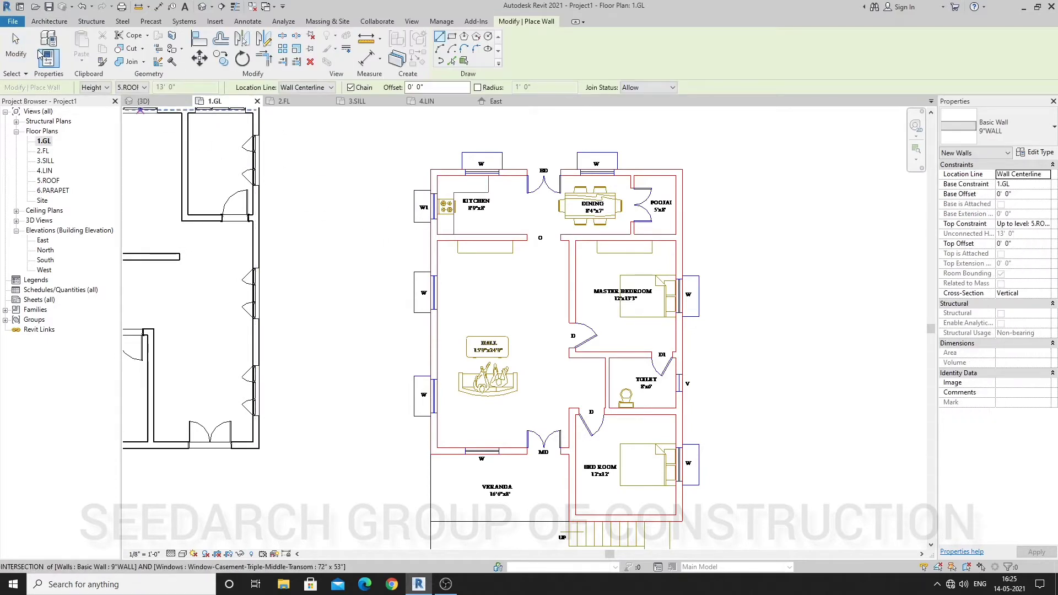
pyautogui.scroll(2, 442, 271)
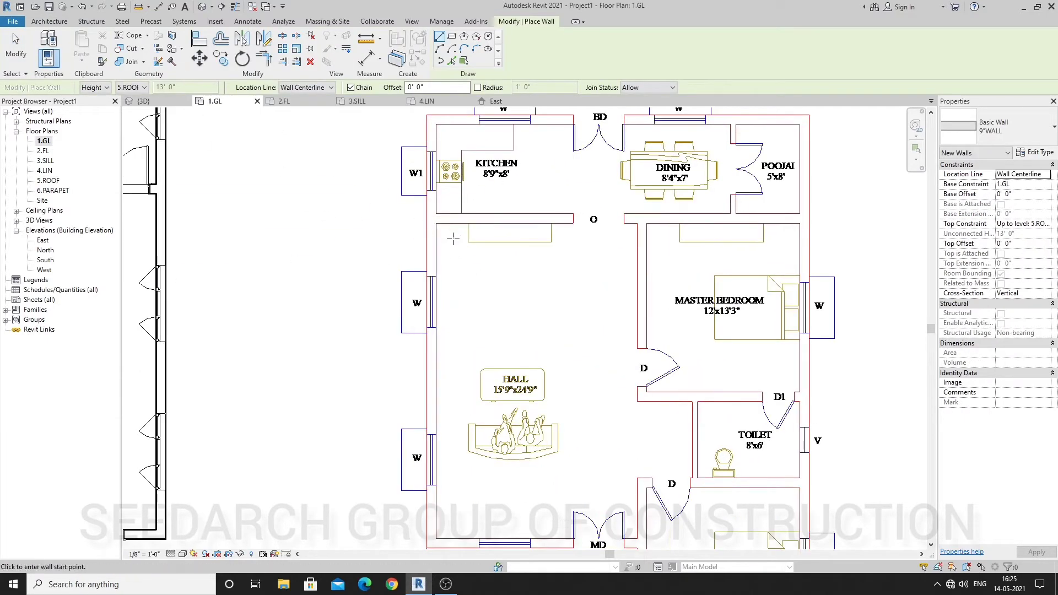
pyautogui.click(1020, 132)
pyautogui.click(996, 180)
pyautogui.click(1031, 224)
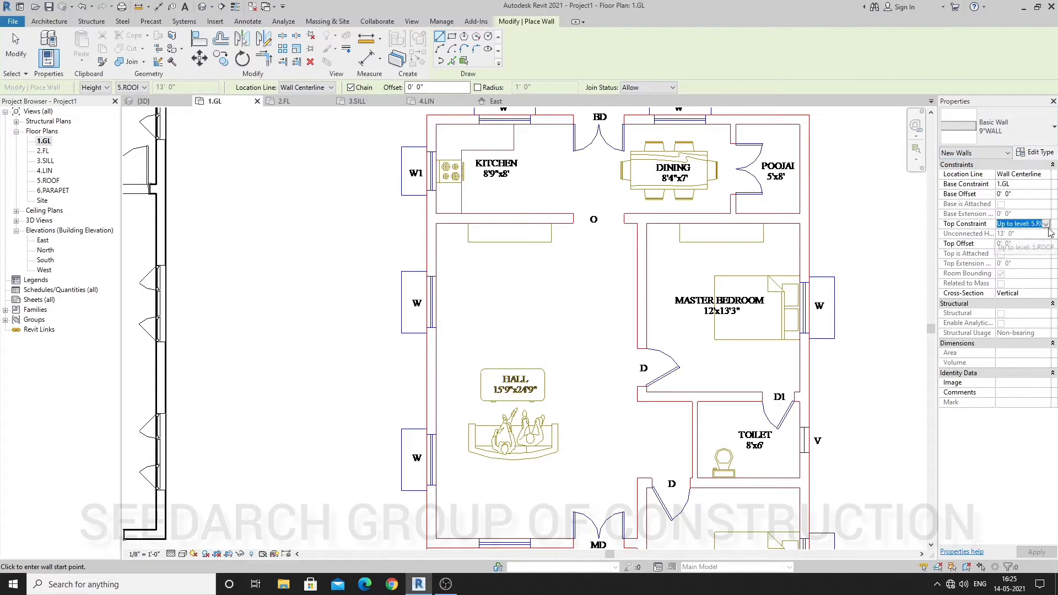
pyautogui.scroll(-2, 551, 298)
pyautogui.scroll(1, 638, 289)
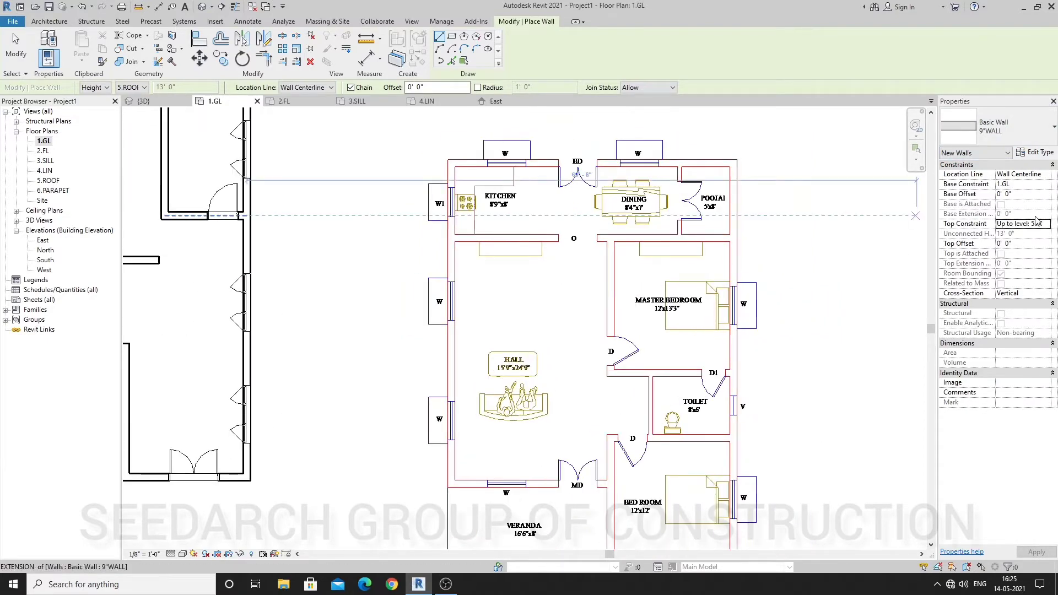
pyautogui.click(1053, 226)
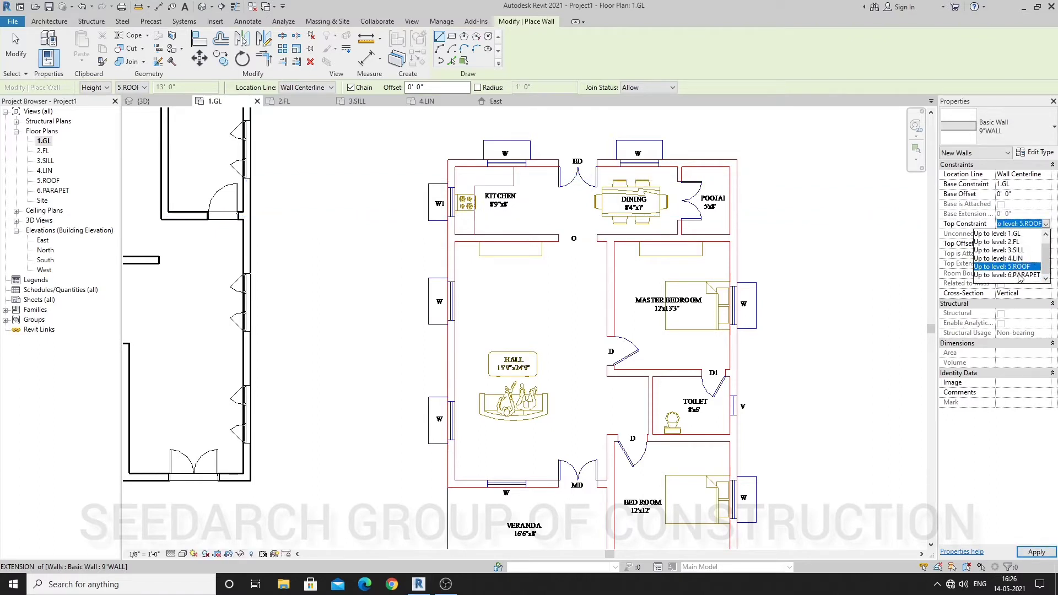
pyautogui.click(1020, 275)
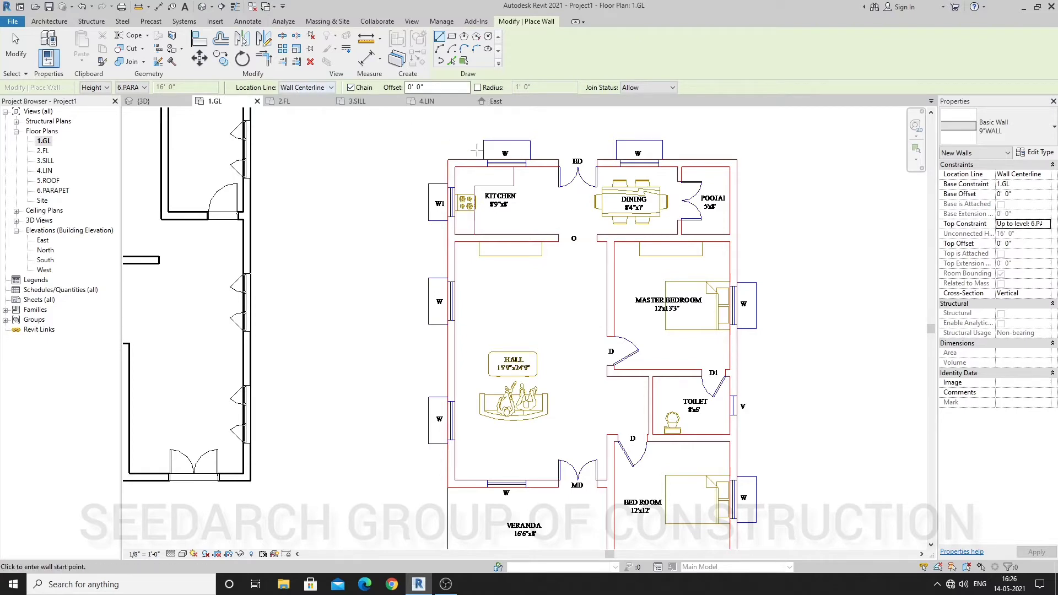
pyautogui.scroll(3, 476, 150)
pyautogui.click(429, 163)
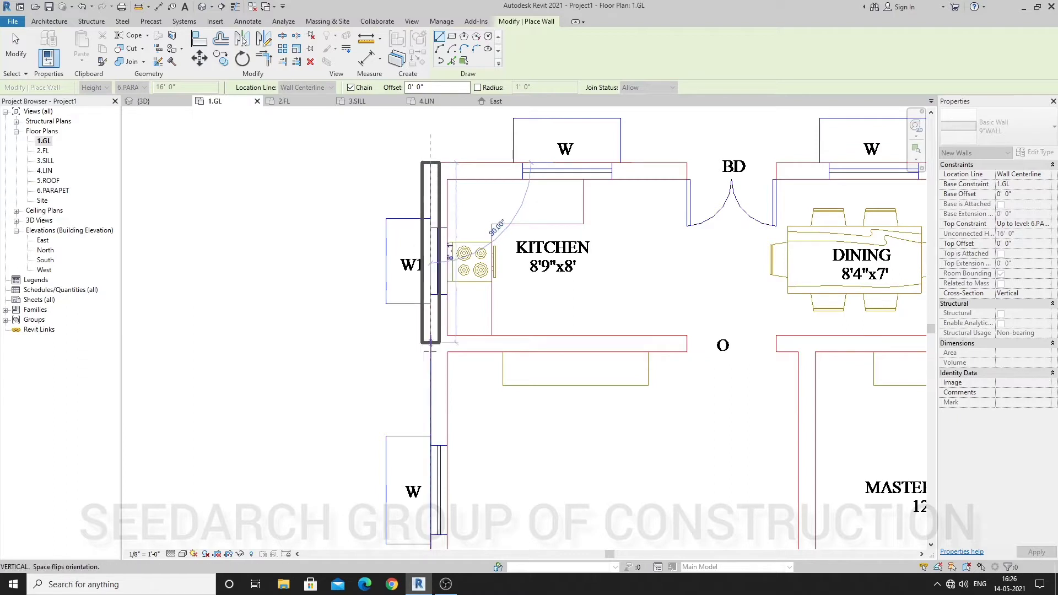
pyautogui.press('Escape')
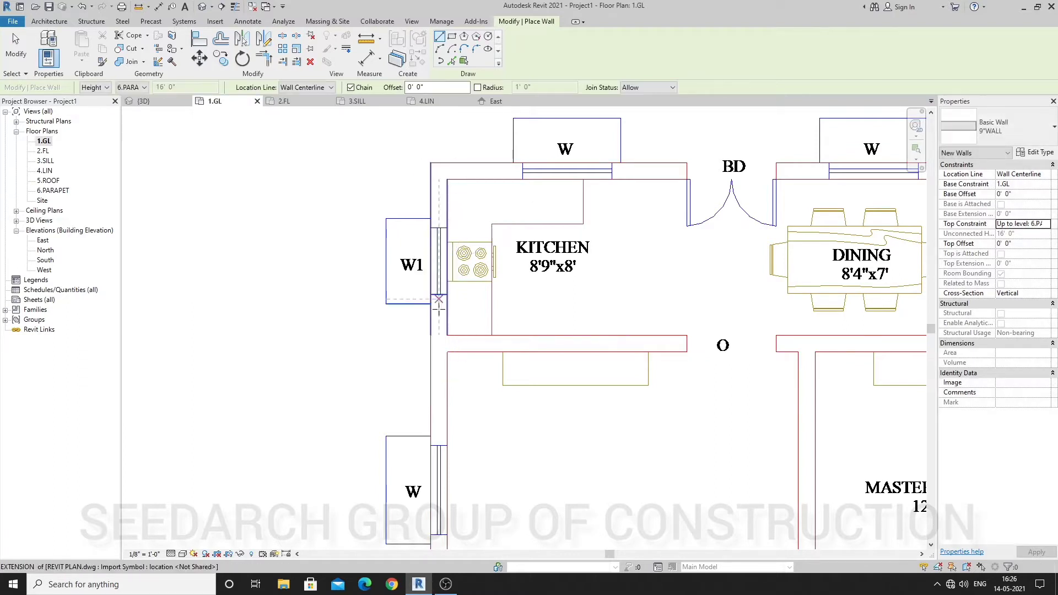
# Step: Set the wall location line to Finish Face: Exterior and trace the 34' outer wall along the kitchen and hall
pyautogui.click(317, 87)
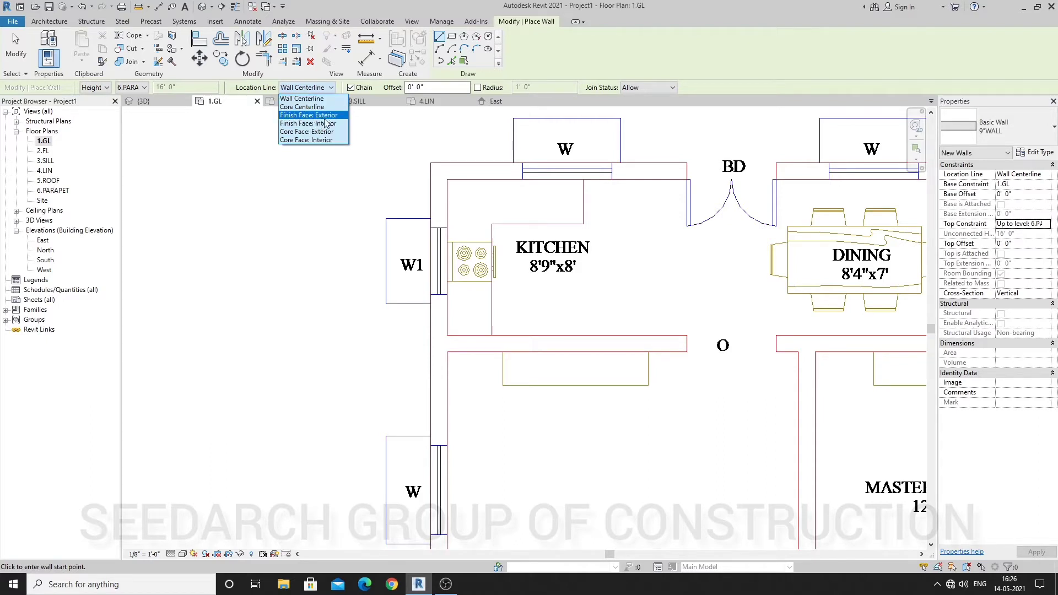
pyautogui.click(314, 116)
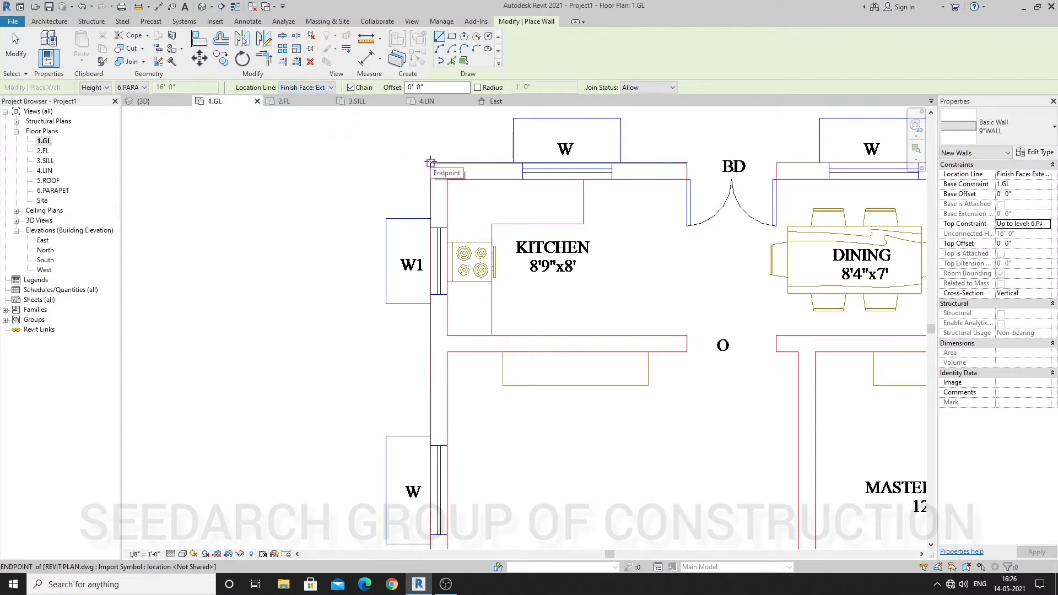
pyautogui.click(430, 163)
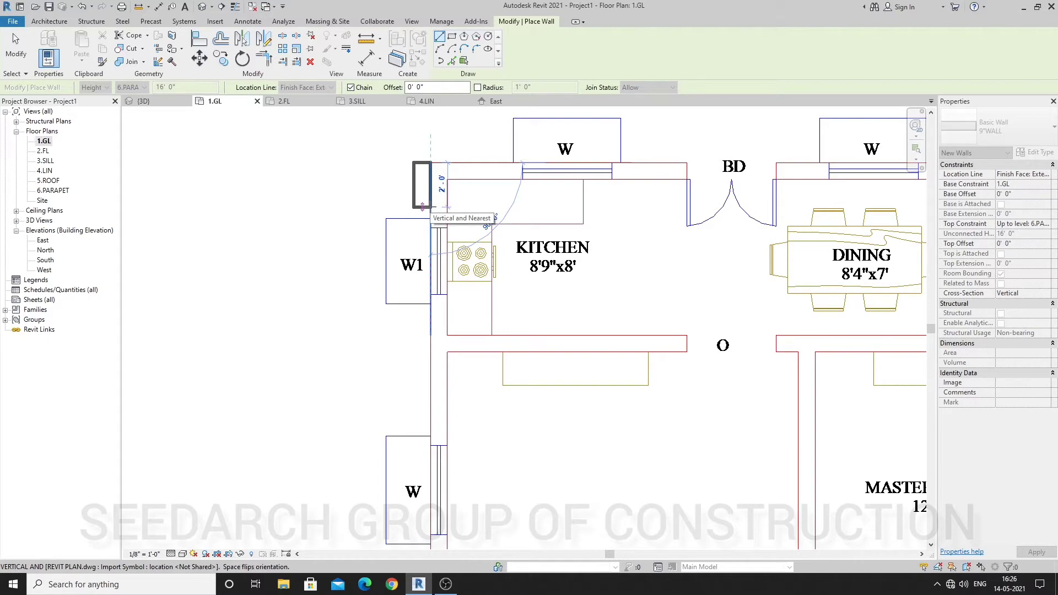
pyautogui.scroll(-2, 430, 206)
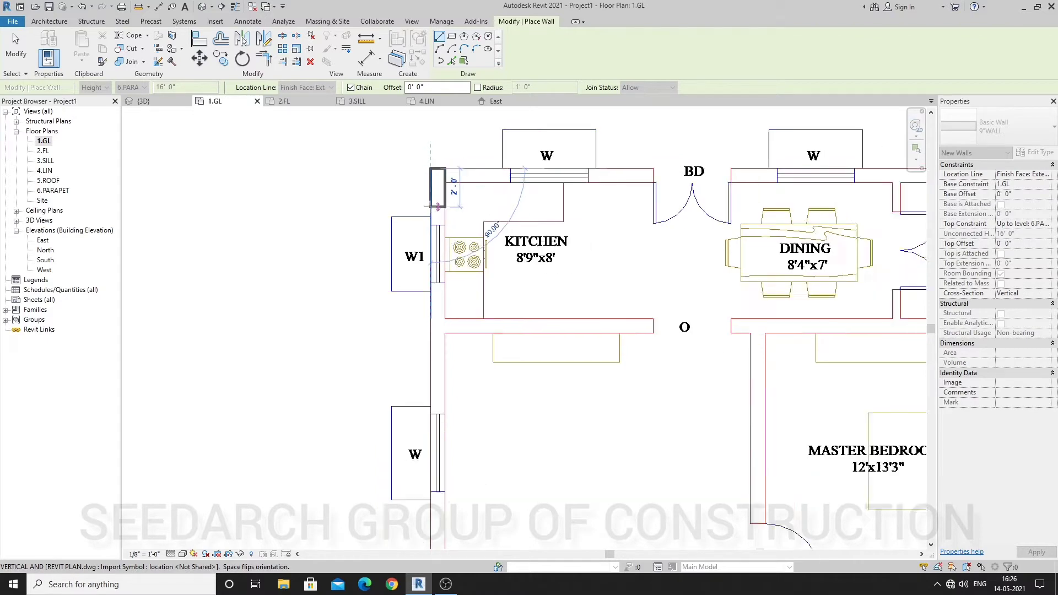
pyautogui.scroll(-3, 435, 206)
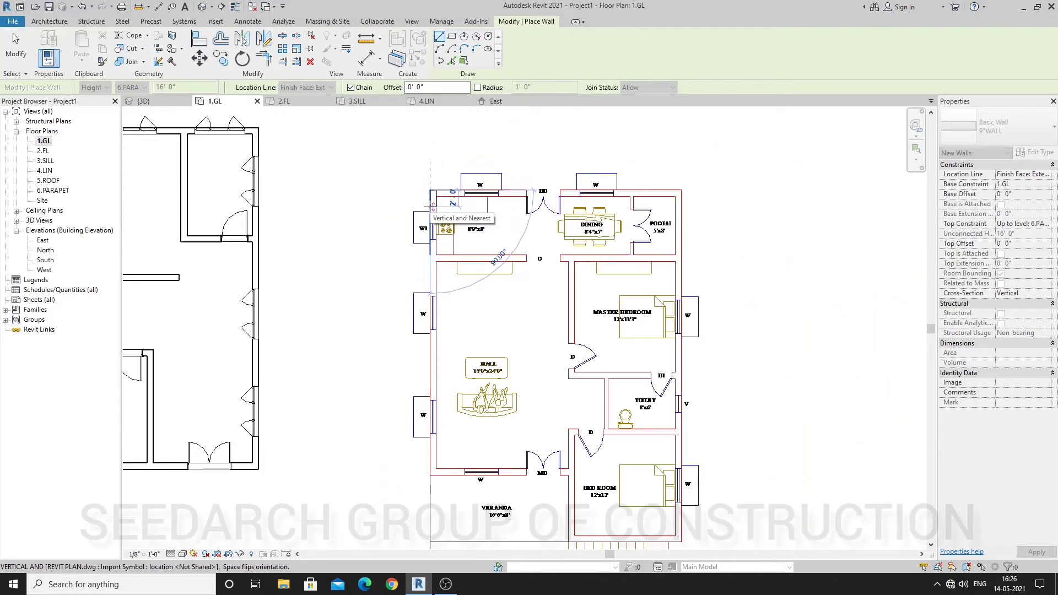
pyautogui.click(432, 473)
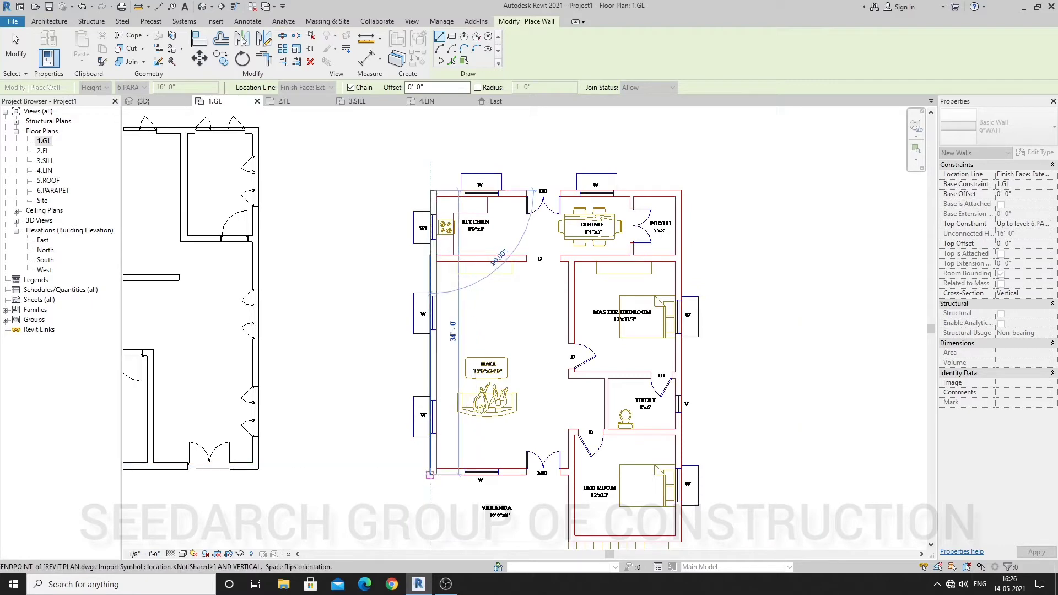
pyautogui.scroll(3, 431, 473)
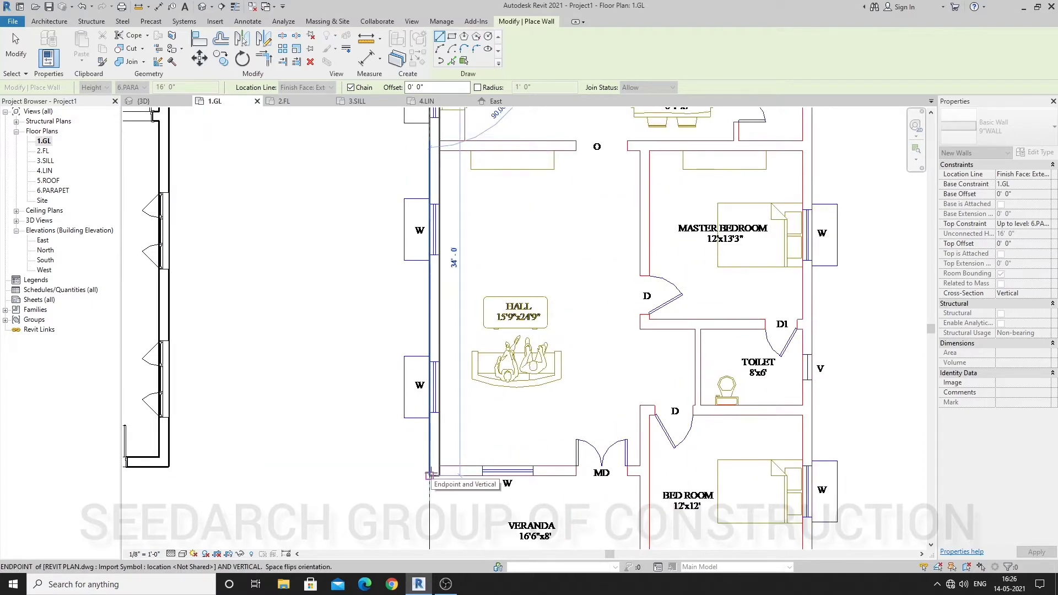
# Step: Continue the outer walls along the veranda side of the hall and around the front of the bedroom to its outer corner
pyautogui.click(641, 473)
pyautogui.scroll(-2, 640, 473)
pyautogui.scroll(1, 634, 467)
pyautogui.click(629, 487)
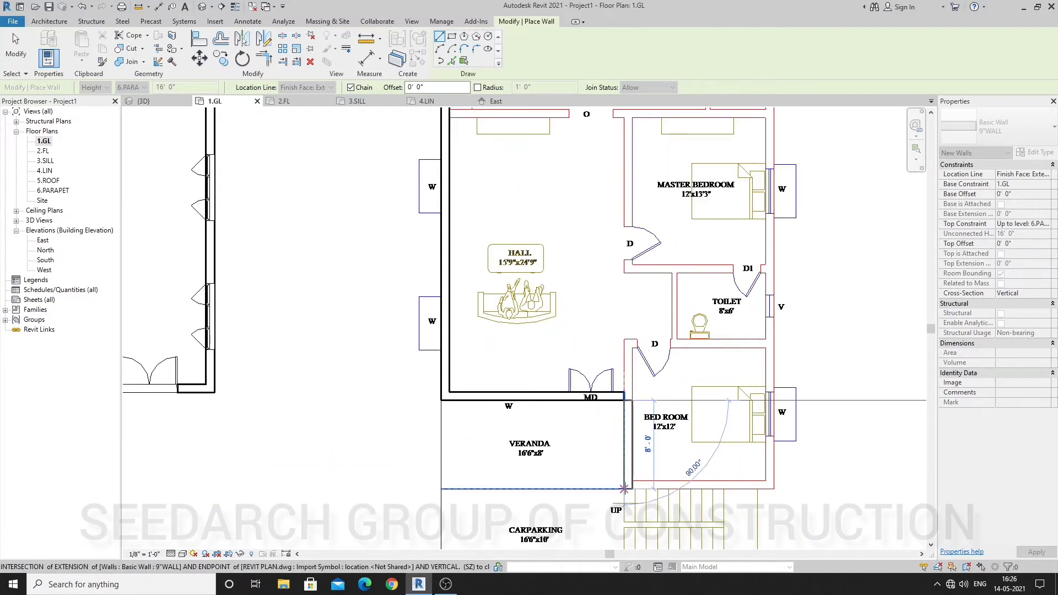
pyautogui.click(773, 484)
pyautogui.scroll(-3, 766, 352)
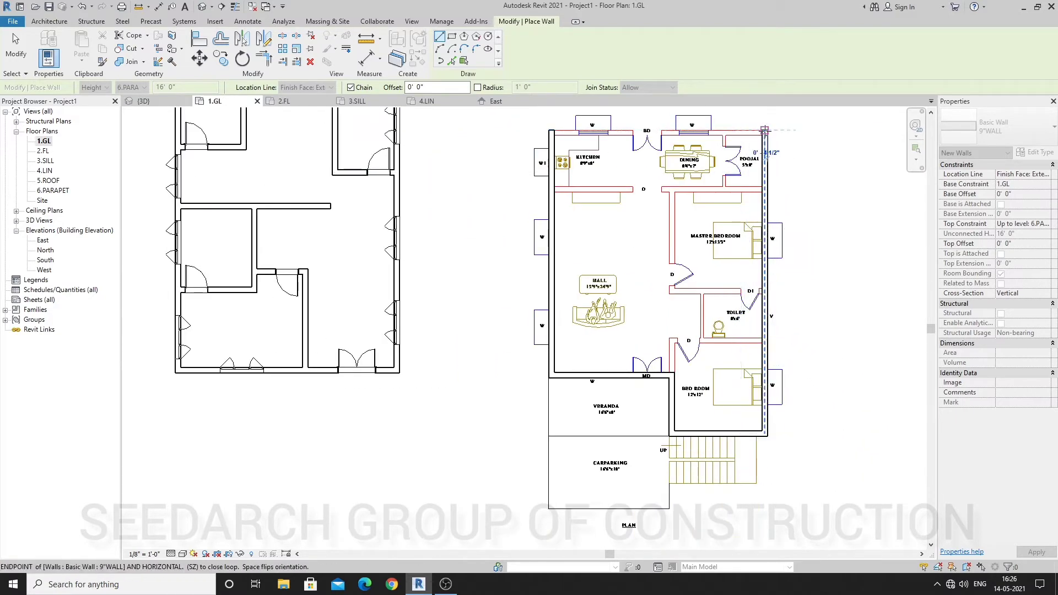
# Step: Close the exterior wall loop along the bedrooms and toilet side and across the back of the dining and kitchen
pyautogui.click(765, 130)
pyautogui.scroll(2, 712, 133)
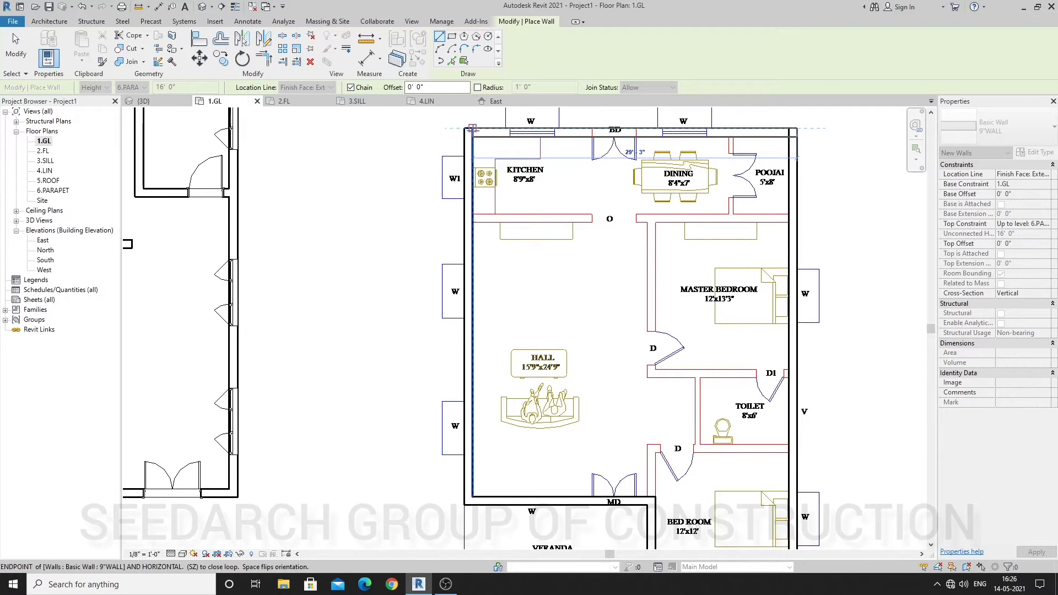
pyautogui.click(470, 132)
pyautogui.press('Escape')
pyautogui.scroll(-2, 472, 131)
pyautogui.scroll(-1, 523, 243)
pyautogui.scroll(2, 523, 243)
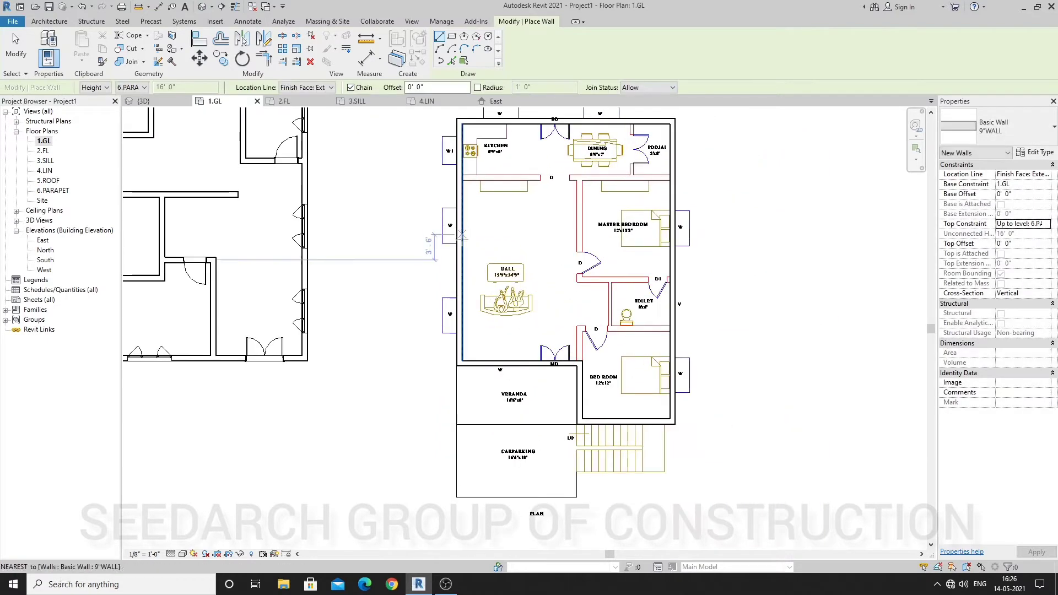
pyautogui.scroll(-1, 430, 275)
pyautogui.scroll(1, 452, 177)
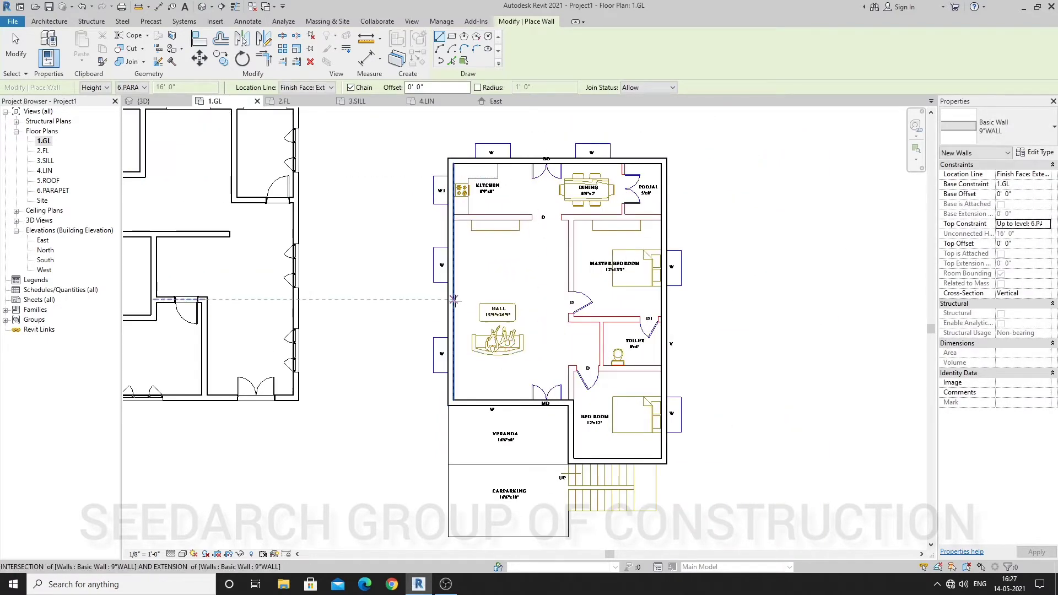
# Step: Set the wall's top constraint to level 5.ROOF and draw the 10'-9" wall between the kitchen and hall up to the opening
pyautogui.scroll(3, 464, 204)
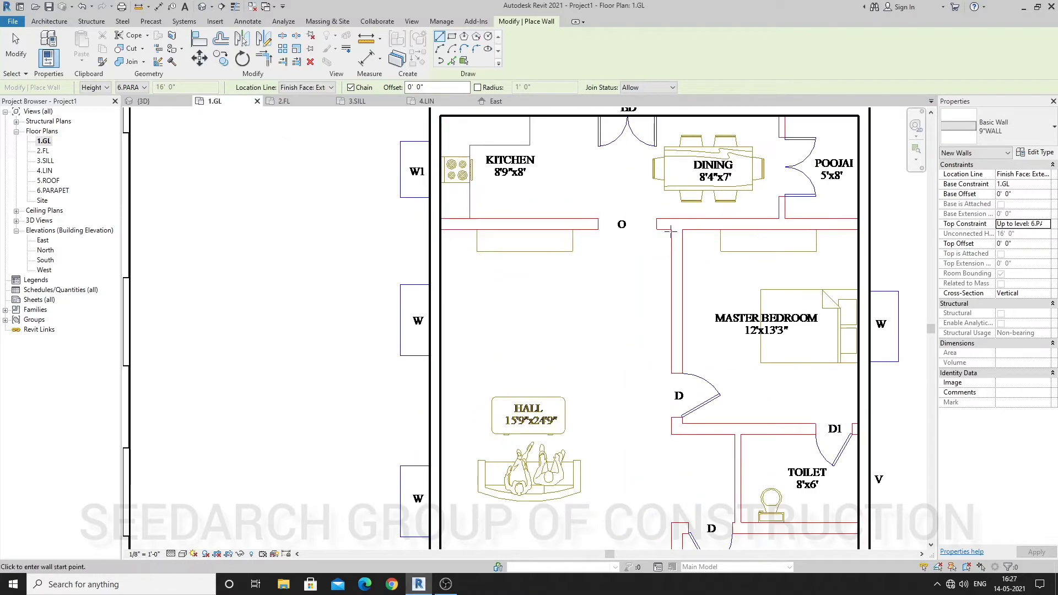
pyautogui.click(1047, 225)
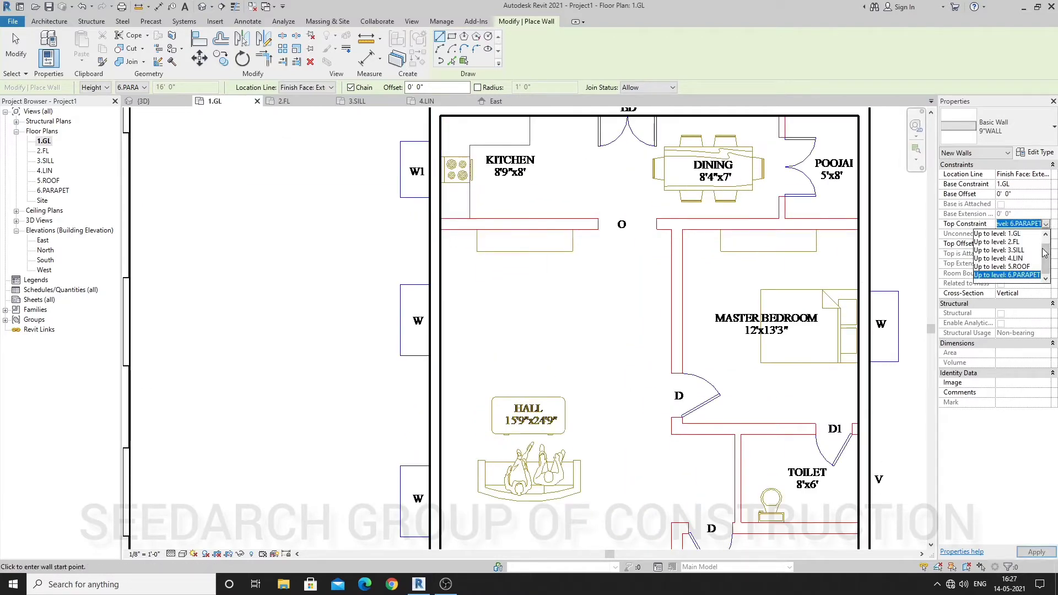
pyautogui.click(1019, 267)
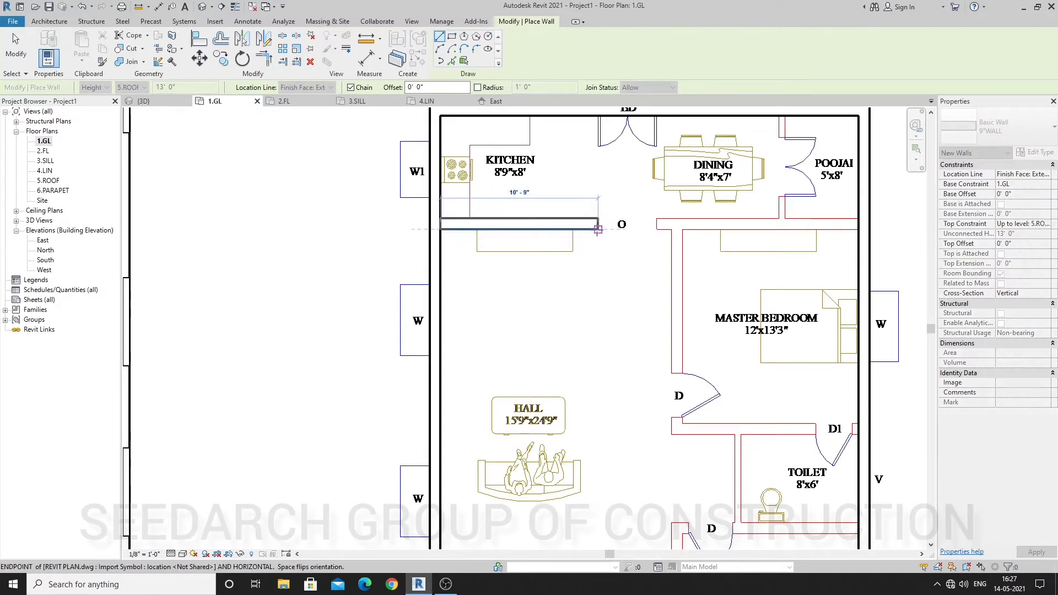
pyautogui.click(599, 228)
pyautogui.press('Escape')
pyautogui.press('Escape')
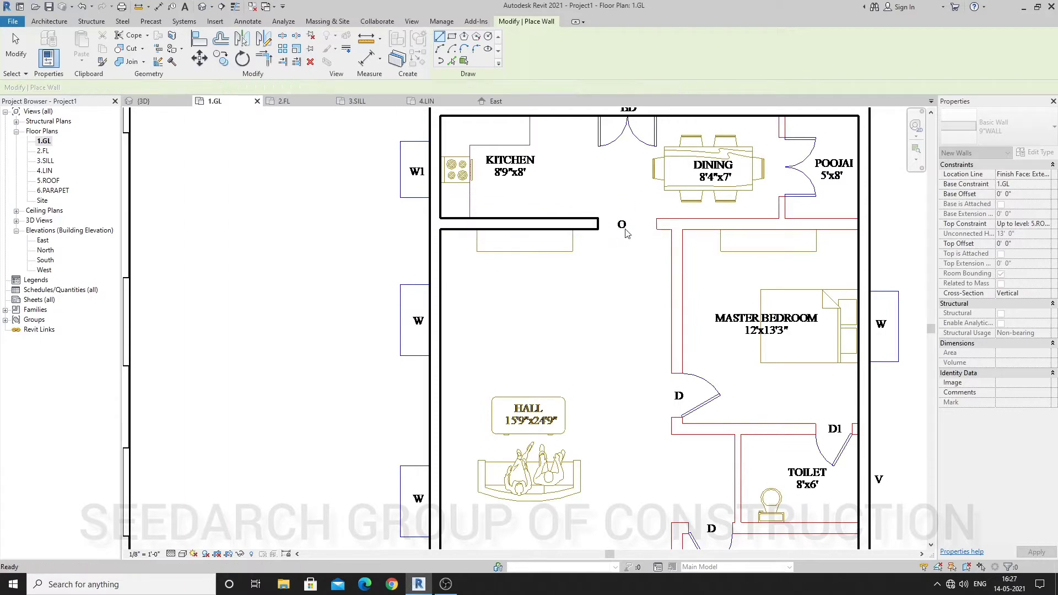
# Step: Draw the wall between the dining and pooja rooms and the master bedroom, from the opening to the outer wall
pyautogui.click(672, 229)
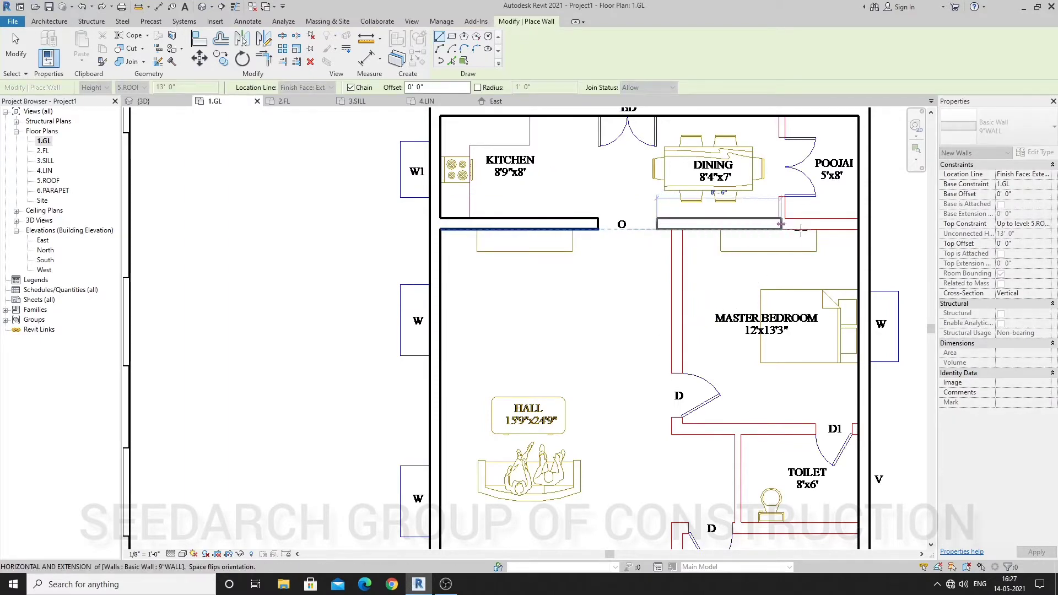
pyautogui.click(858, 228)
pyautogui.press('Escape')
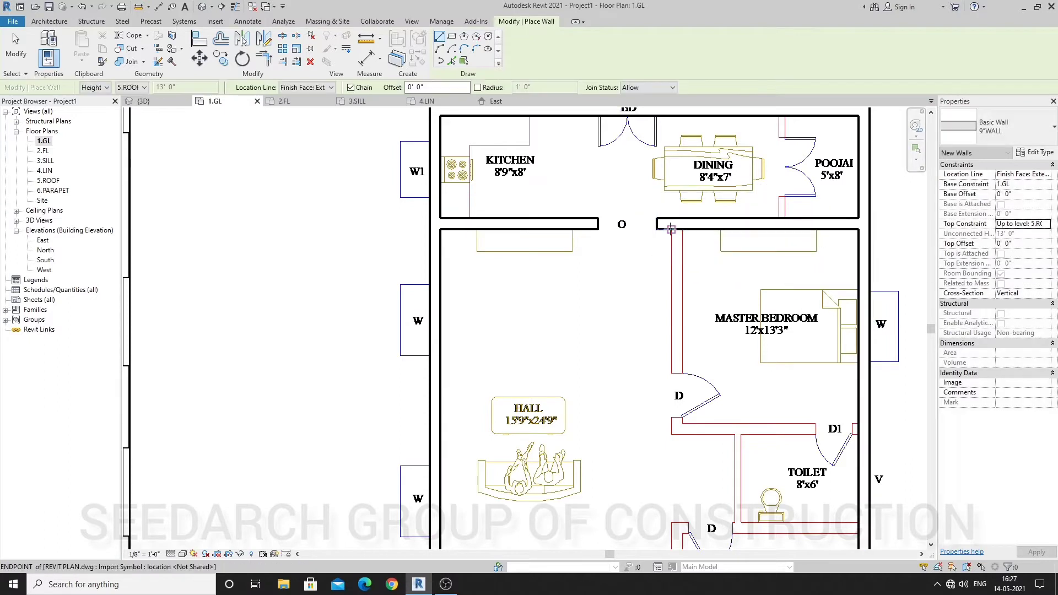
# Step: Draw the master bedroom's hall-side wall and continue it along the toilet side to the outer wall
pyautogui.click(672, 228)
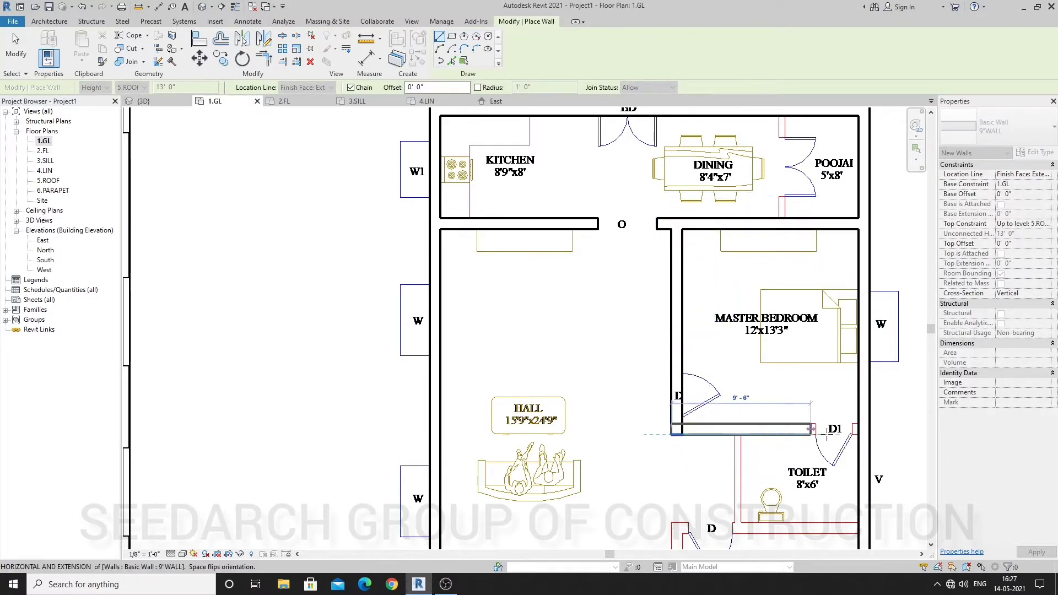
pyautogui.click(671, 435)
pyautogui.press('Escape')
pyautogui.scroll(-4, 717, 309)
pyautogui.scroll(2, 724, 432)
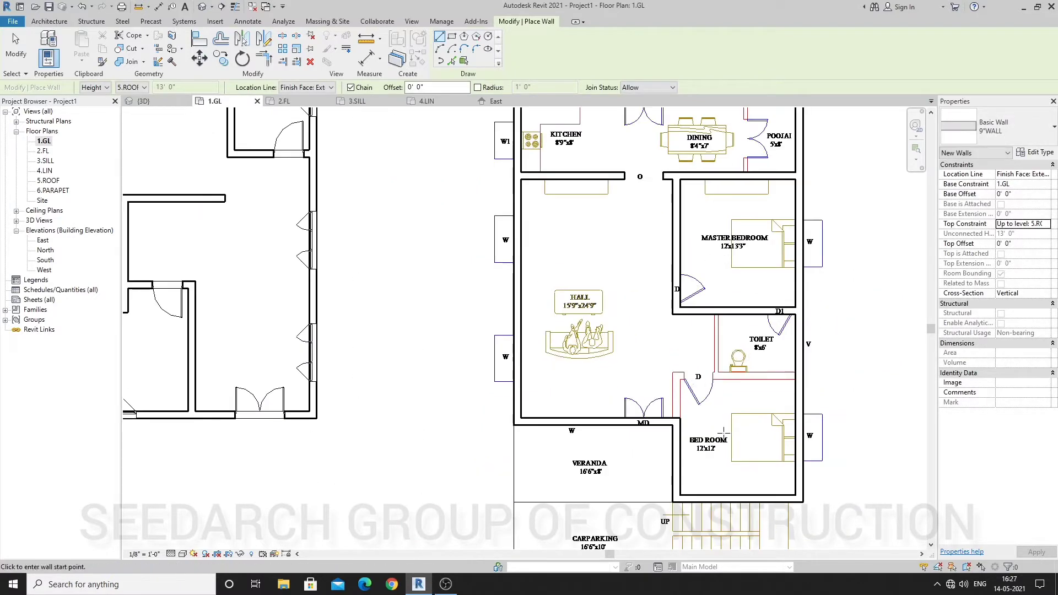
# Step: Try a short wall stub between the hall and the bedroom near the main door, and undo it
pyautogui.click(681, 417)
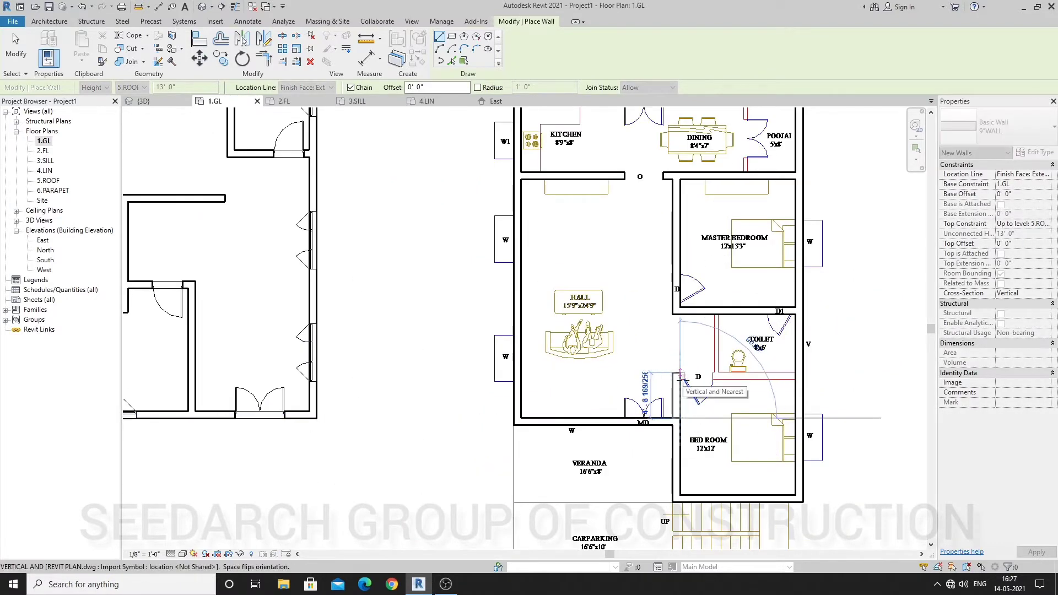
pyautogui.click(681, 377)
pyautogui.press('Escape')
pyautogui.scroll(2, 683, 376)
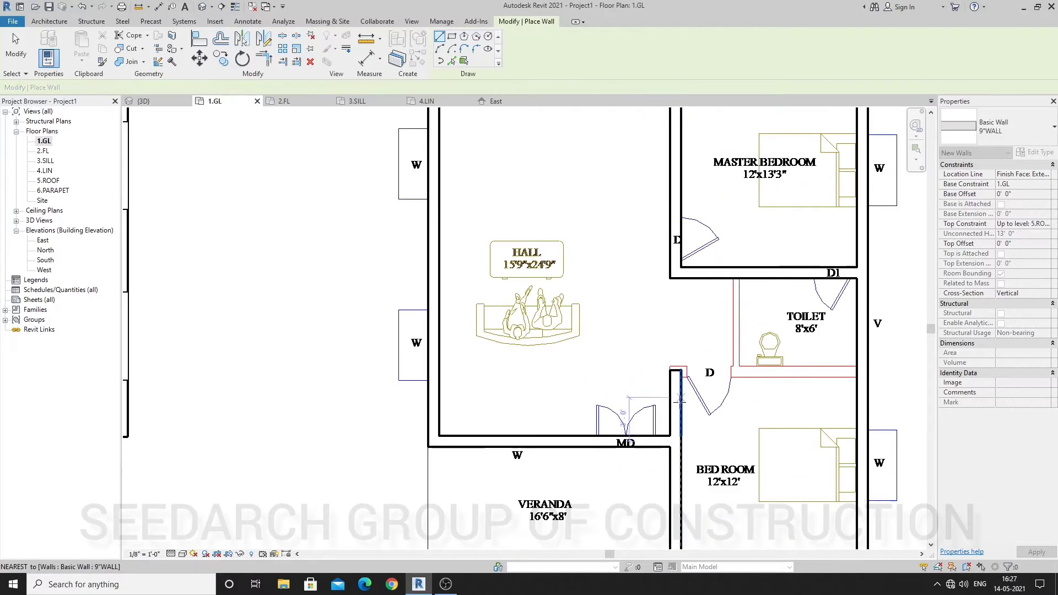
pyautogui.hotkey('ctrl', 'z')
# Step: Draw the 4' wall stub between the hall and bedroom and continue it between the toilet and bedroom to the outer wall
pyautogui.click(679, 372)
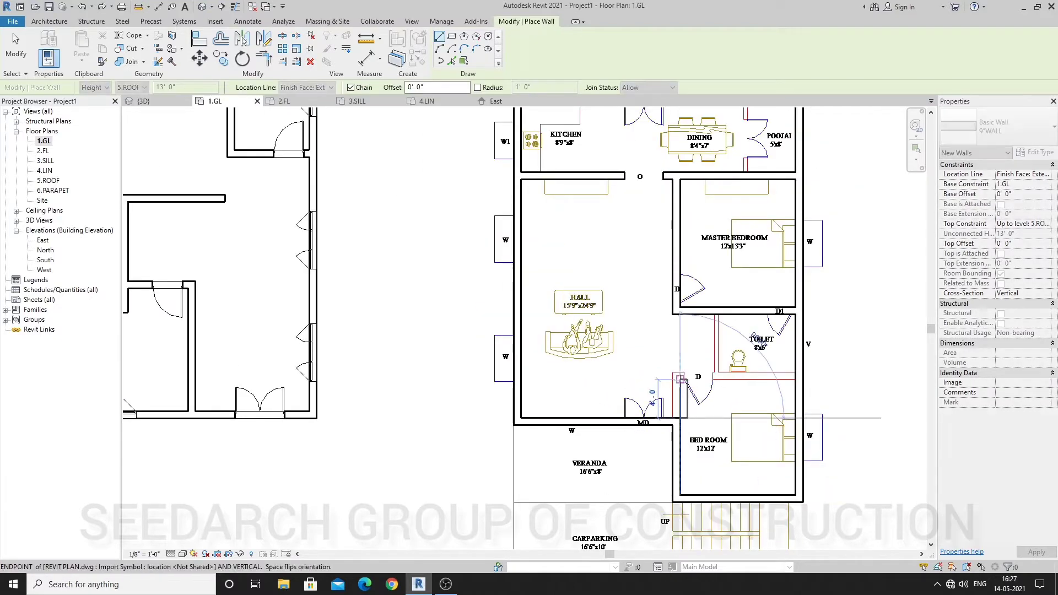
pyautogui.scroll(2, 678, 376)
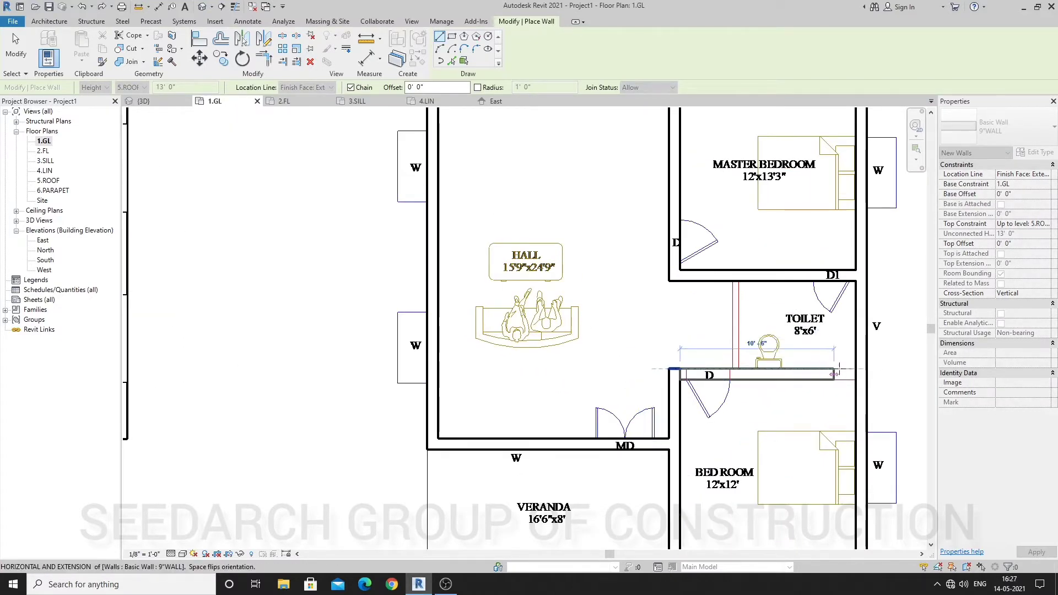
pyautogui.press('Escape')
pyautogui.scroll(-4, 849, 374)
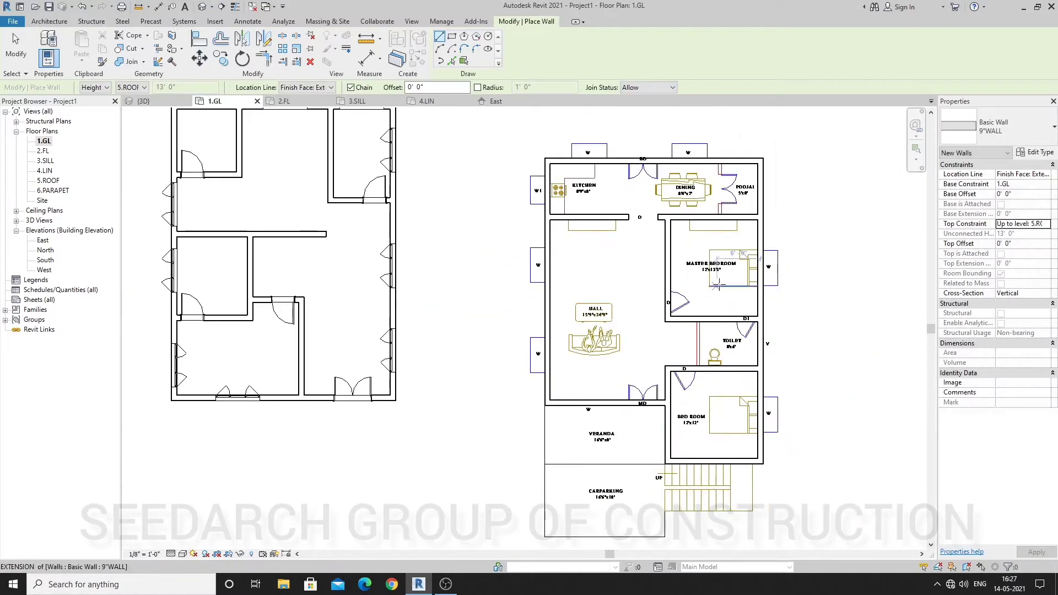
# Step: Duplicate the 9"WALL basic wall type as a new type named 5"WALL
pyautogui.scroll(2, 740, 231)
pyautogui.press('Escape')
pyautogui.scroll(2, 634, 164)
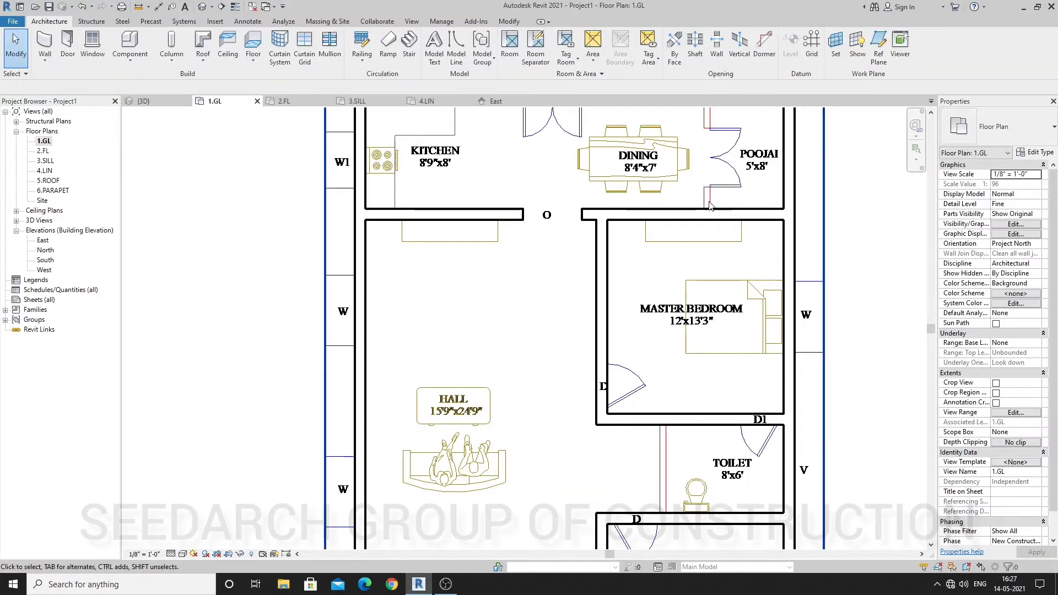
pyautogui.scroll(-3, 612, 232)
pyautogui.click(48, 38)
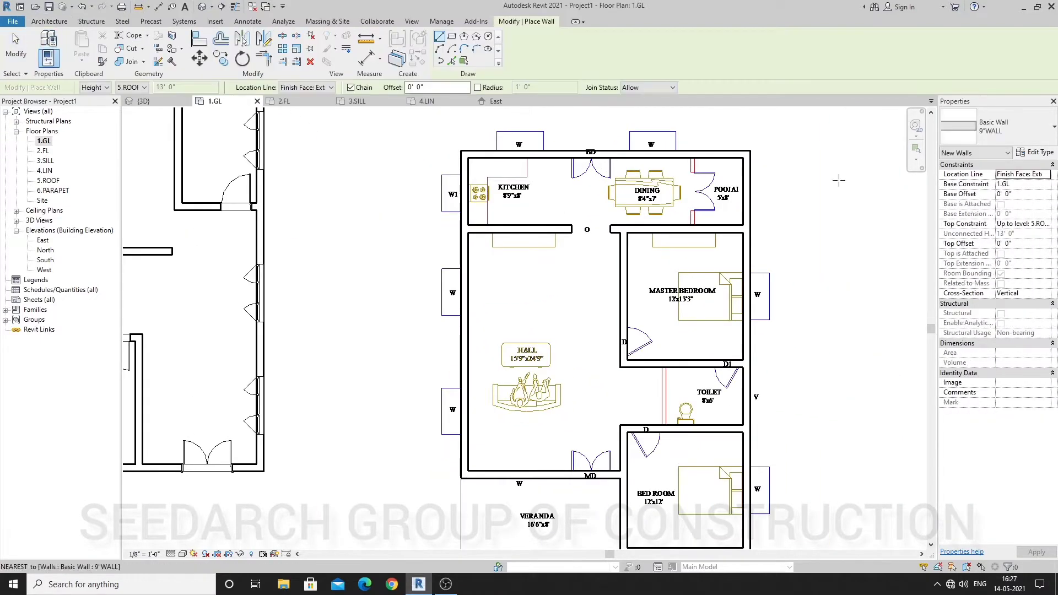
pyautogui.click(1018, 152)
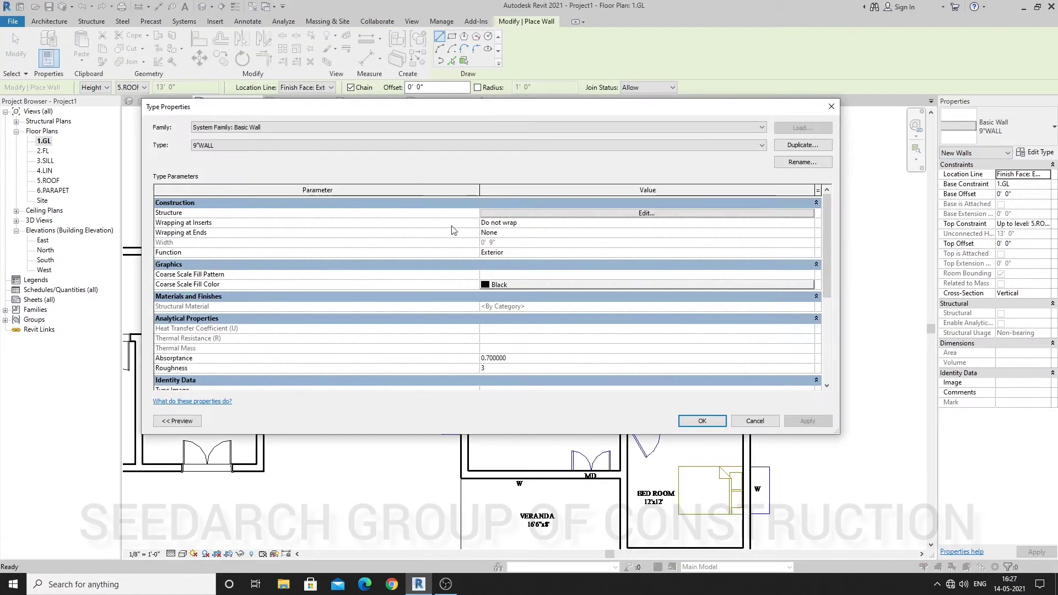
pyautogui.click(801, 146)
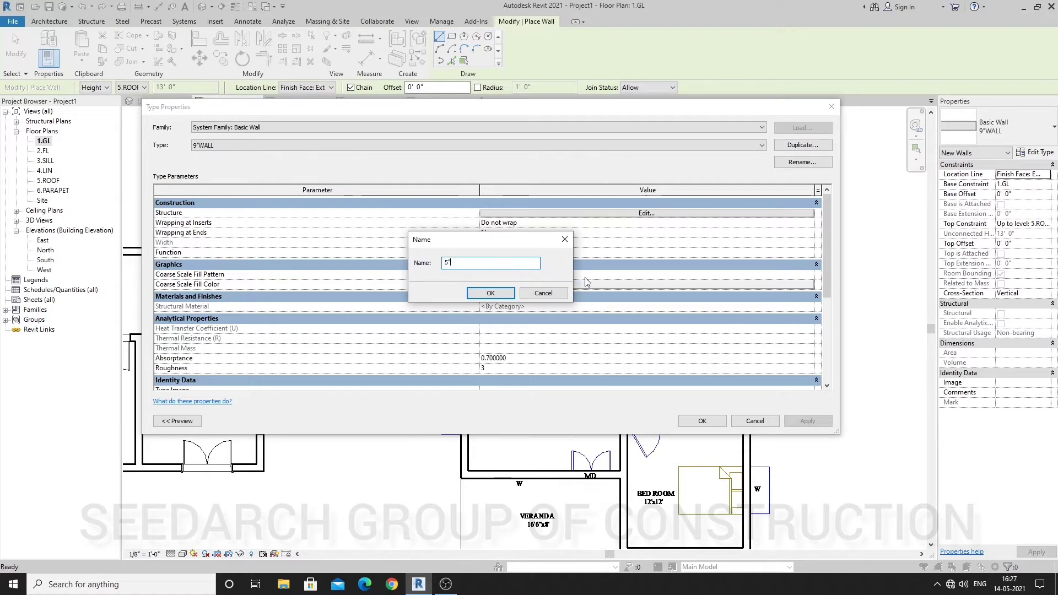
pyautogui.click(495, 297)
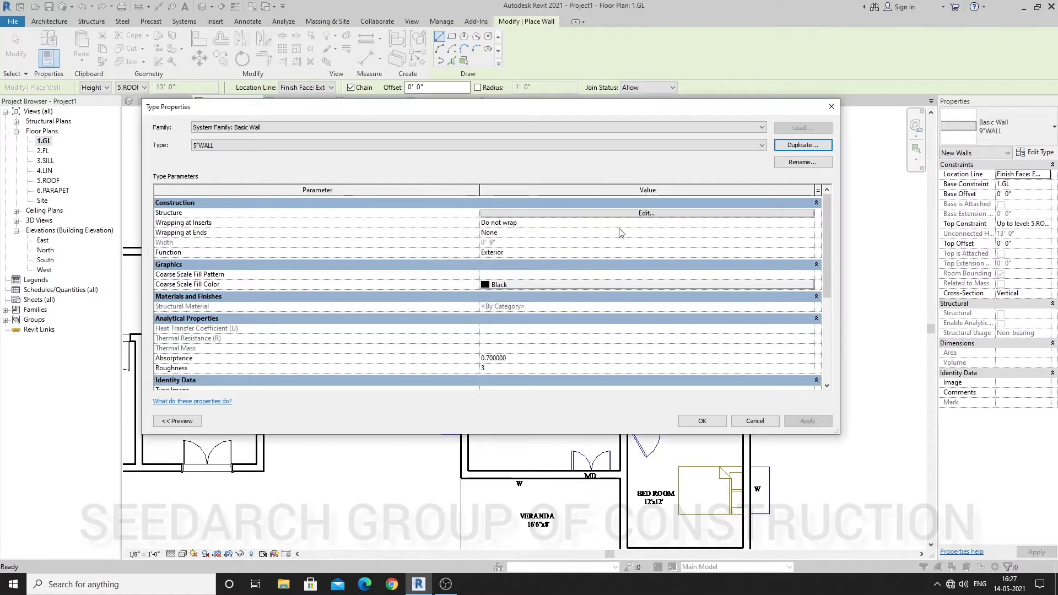
# Step: Set the structure layer thickness of the 5"WALL type to 5 inches and apply the type to new walls
pyautogui.click(556, 214)
pyautogui.click(530, 215)
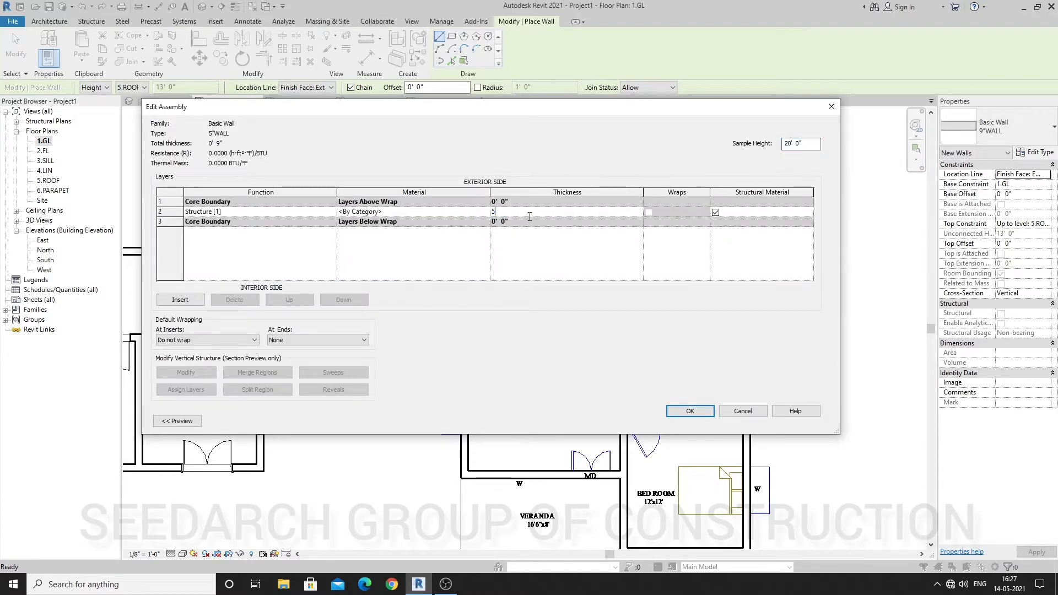
pyautogui.click(693, 411)
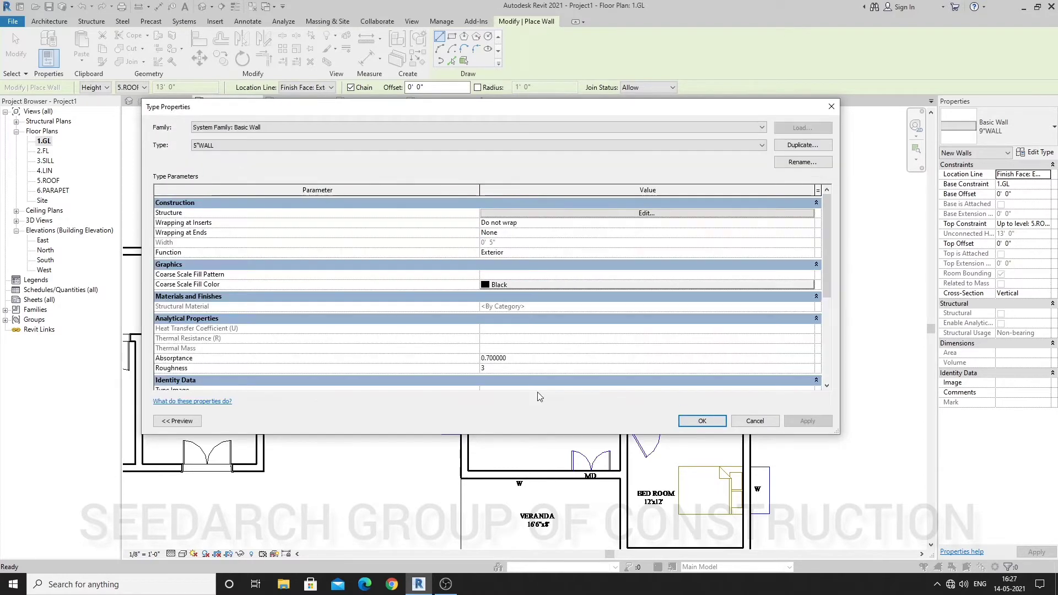
pyautogui.click(702, 421)
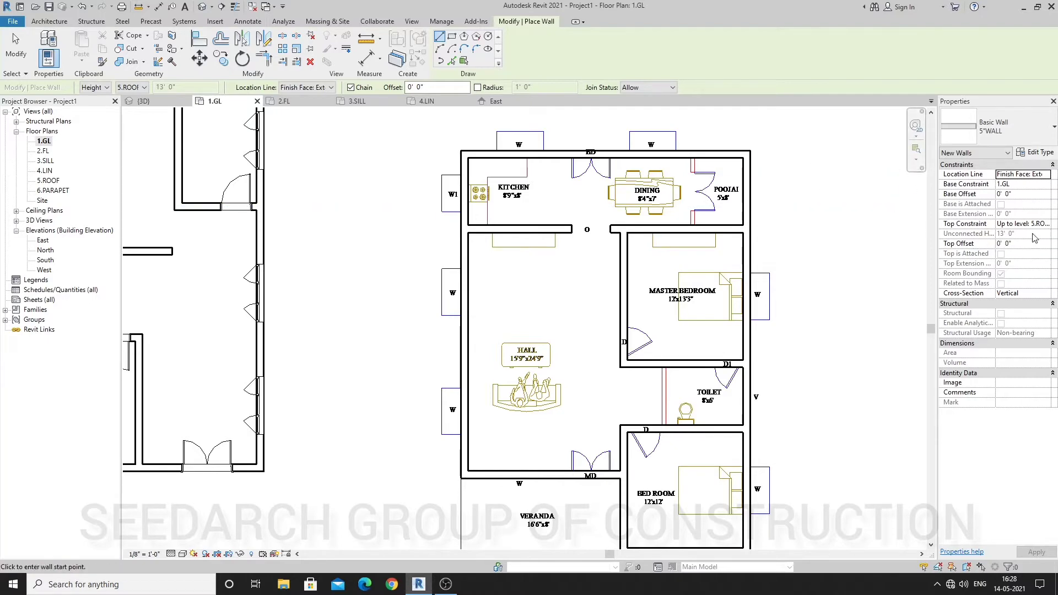
# Step: Draw a 5" partition between the dining area and the pooja room, from the outer wall to the master bedroom wall
pyautogui.scroll(4, 763, 203)
pyautogui.click(641, 123)
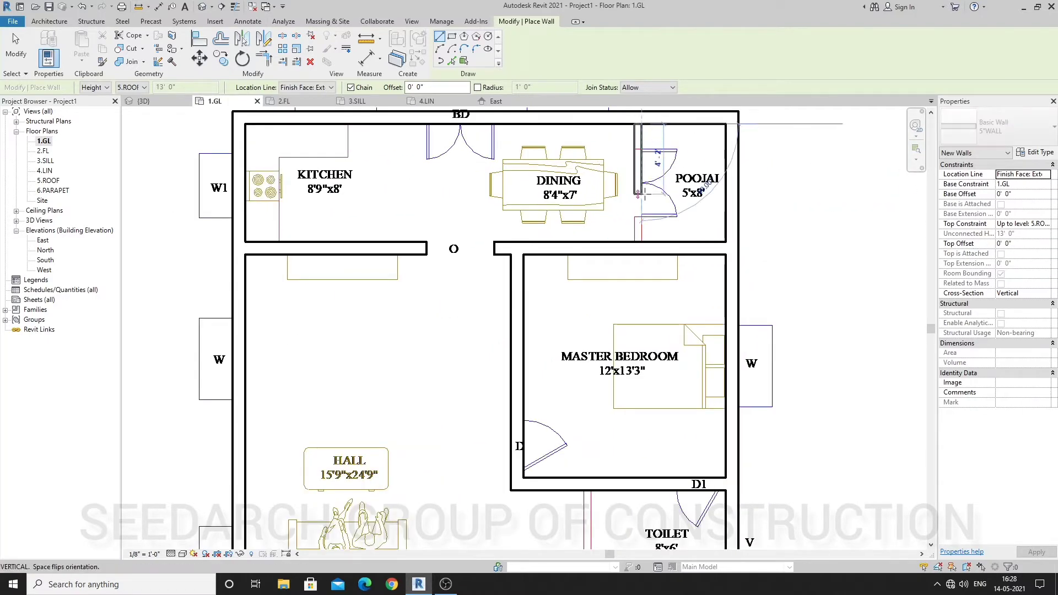
pyautogui.click(639, 243)
pyautogui.press('Escape')
pyautogui.scroll(-2, 646, 247)
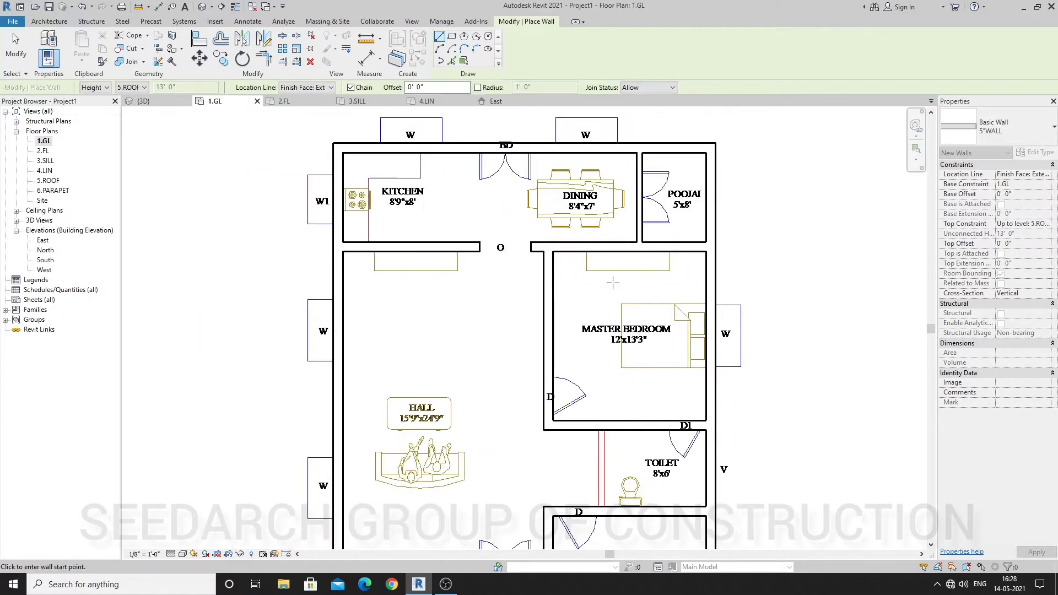
# Step: Draw the 5" partition on the toilet's hall side, from the bedroom wall to the master bedroom wall, and end wall placement
pyautogui.scroll(3, 612, 458)
pyautogui.click(587, 462)
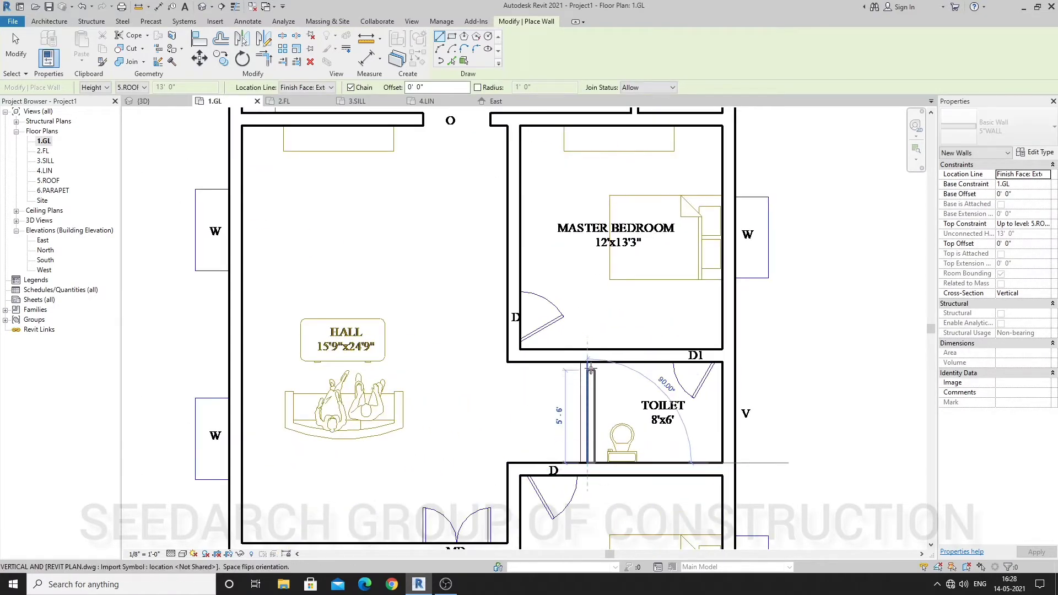
pyautogui.press('Escape')
pyautogui.scroll(-2, 567, 293)
pyautogui.press('Escape')
pyautogui.scroll(-3, 540, 284)
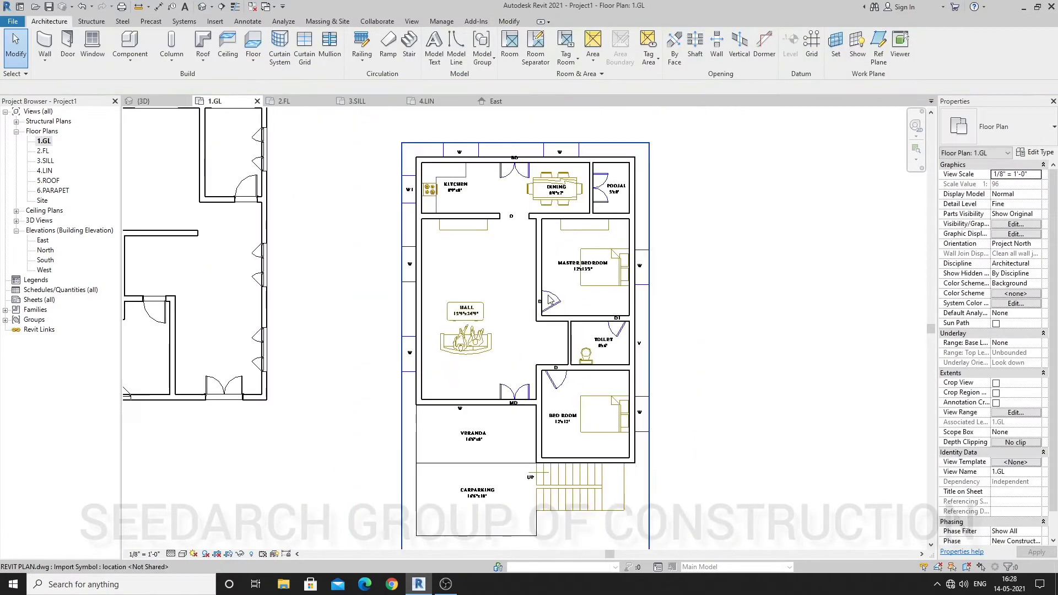
# Step: Inspect the traced house walls in the 3D view from the front, above and at an angle
pyautogui.click(199, 8)
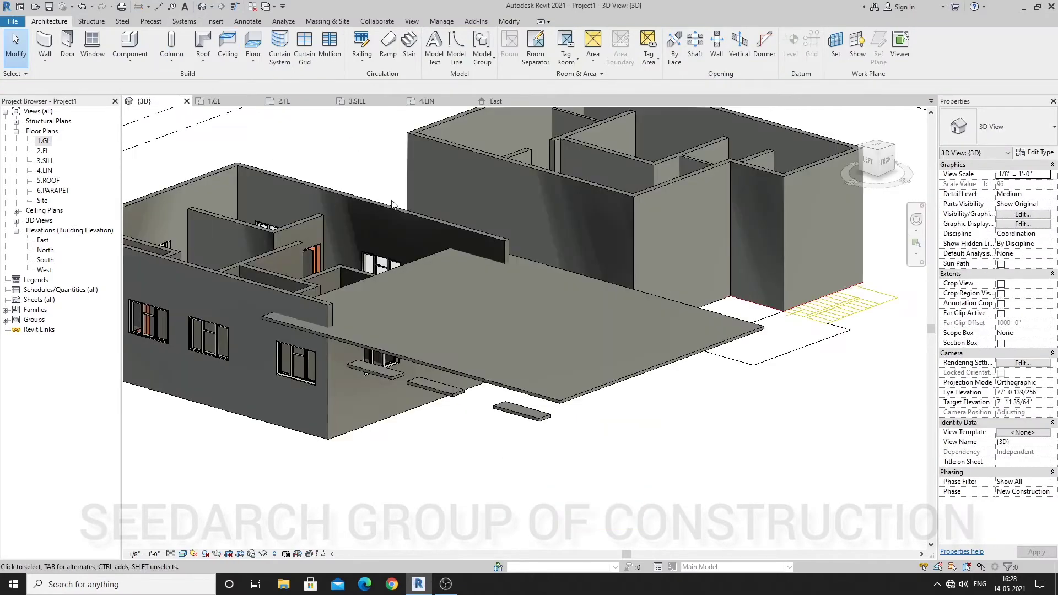
pyautogui.scroll(-3, 620, 336)
pyautogui.keyDown('shift'); pyautogui.moveTo(620, 335); pyautogui.dragTo(490, 326, button='middle'); pyautogui.keyUp('shift')
pyautogui.scroll(-3, 491, 327)
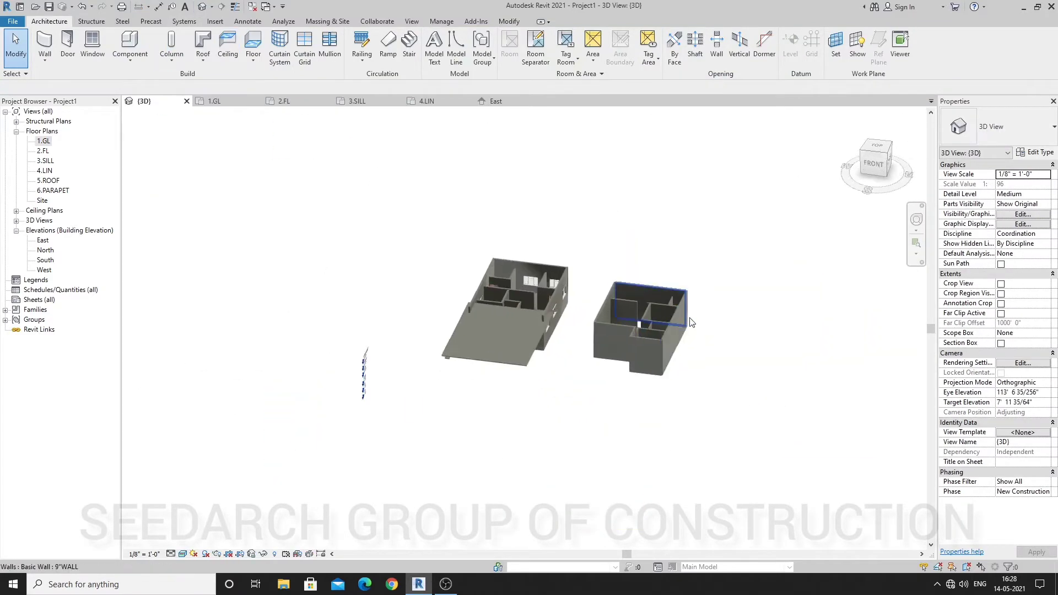
pyautogui.scroll(4, 641, 324)
pyautogui.keyDown('shift'); pyautogui.moveTo(643, 343); pyautogui.dragTo(682, 386, button='middle'); pyautogui.keyUp('shift')
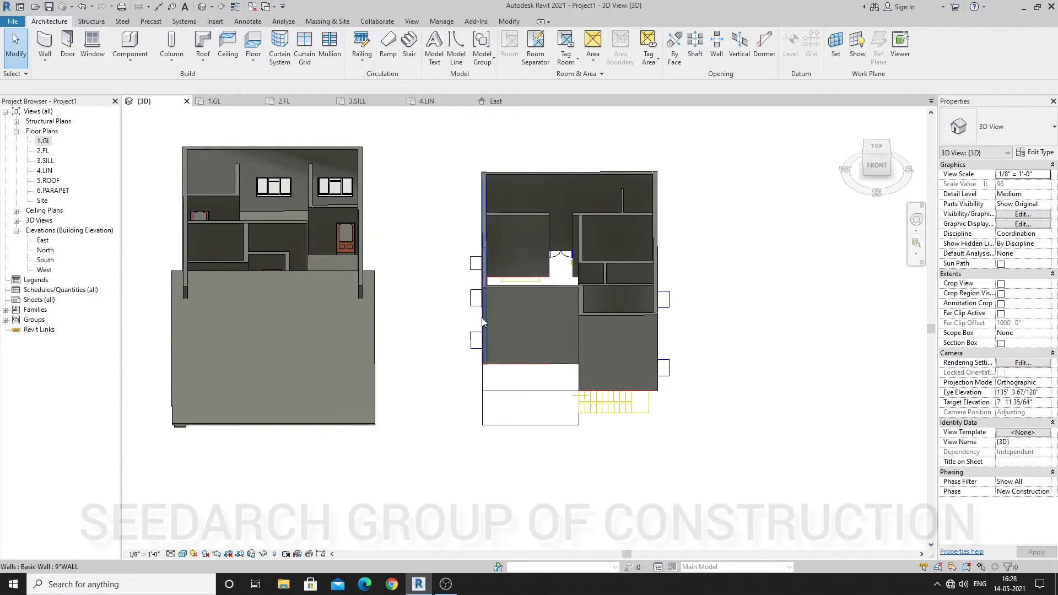
pyautogui.scroll(-3, 488, 321)
pyautogui.keyDown('shift'); pyautogui.moveTo(557, 331); pyautogui.dragTo(507, 270, button='middle'); pyautogui.keyUp('shift')
pyautogui.scroll(5, 531, 270)
pyautogui.keyDown('shift'); pyautogui.moveTo(573, 256); pyautogui.dragTo(330, 430, button='middle'); pyautogui.keyUp('shift')
# Step: Try the Fine detail level in the 3D view, and return it to Medium
pyautogui.click(171, 554)
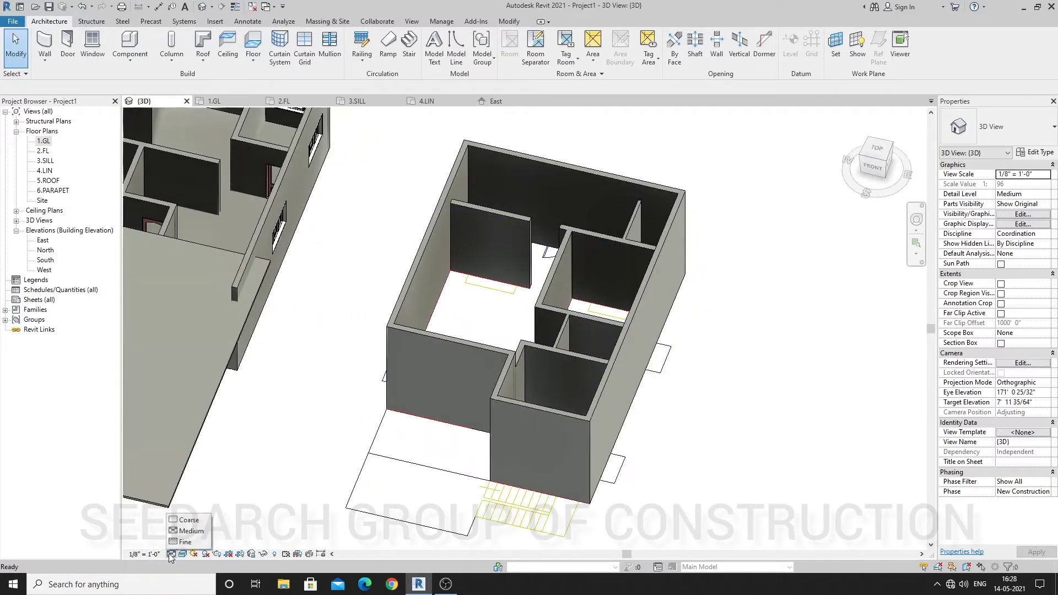
pyautogui.click(185, 542)
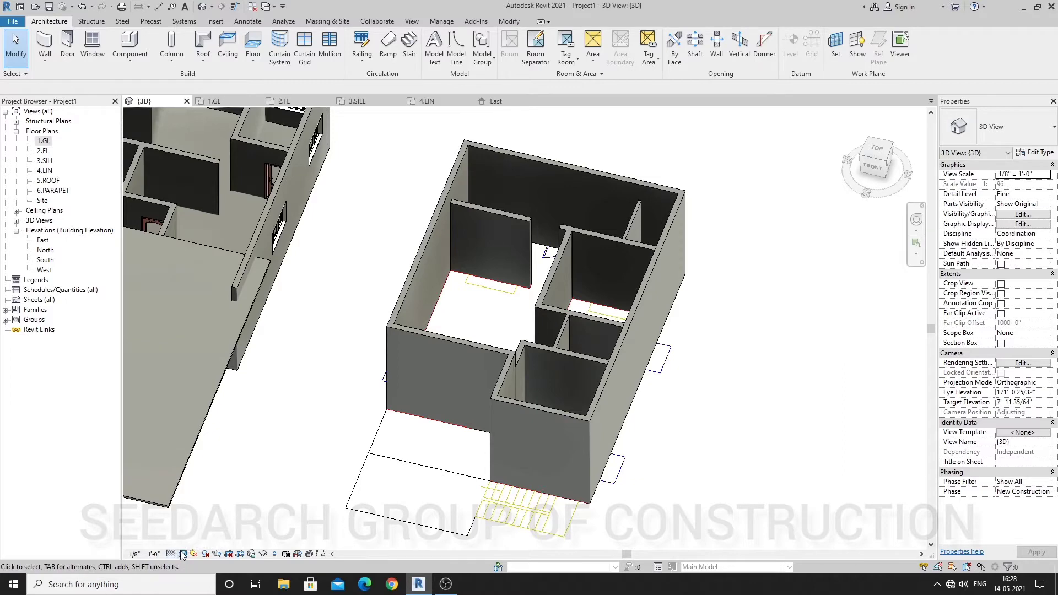
pyautogui.click(183, 554)
pyautogui.click(171, 554)
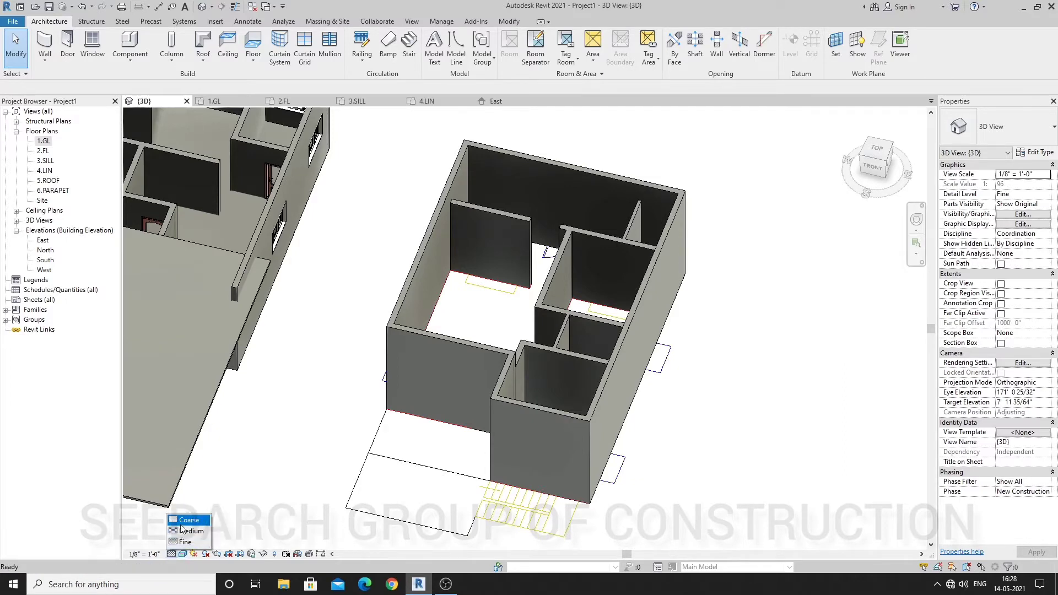
pyautogui.click(182, 530)
# Step: Examine the interior walls in 3D, checking the properties and height of the wall between the kitchen and the hall
pyautogui.scroll(-3, 461, 419)
pyautogui.keyDown('shift'); pyautogui.moveTo(461, 419); pyautogui.dragTo(573, 375, button='middle'); pyautogui.keyUp('shift')
pyautogui.scroll(6, 584, 379)
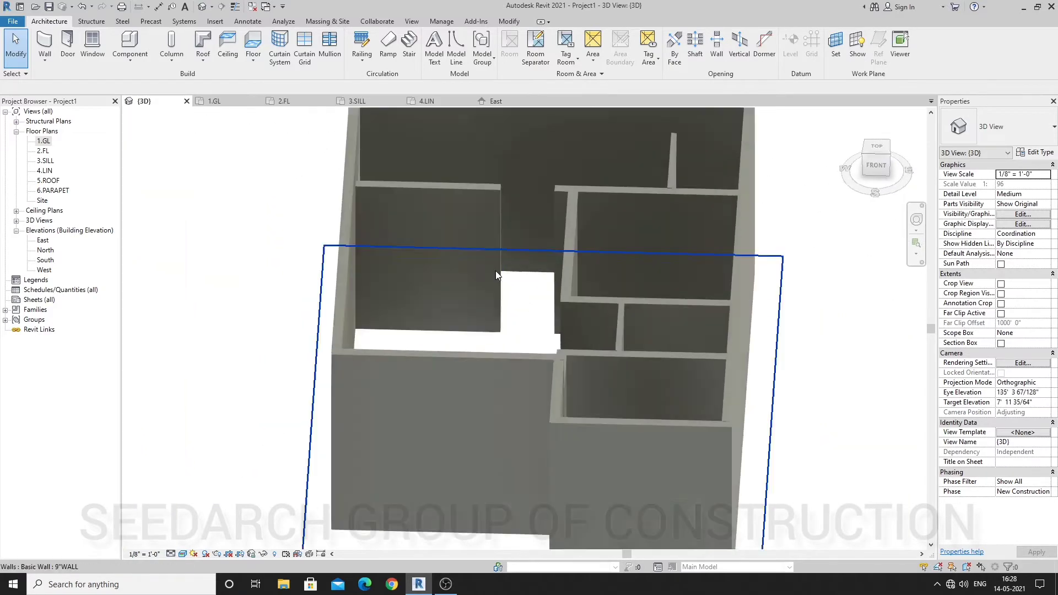
pyautogui.keyDown('shift'); pyautogui.moveTo(495, 271); pyautogui.dragTo(350, 193, button='middle'); pyautogui.keyUp('shift')
pyautogui.scroll(-2, 386, 218)
pyautogui.scroll(-2, 488, 313)
pyautogui.click(490, 312)
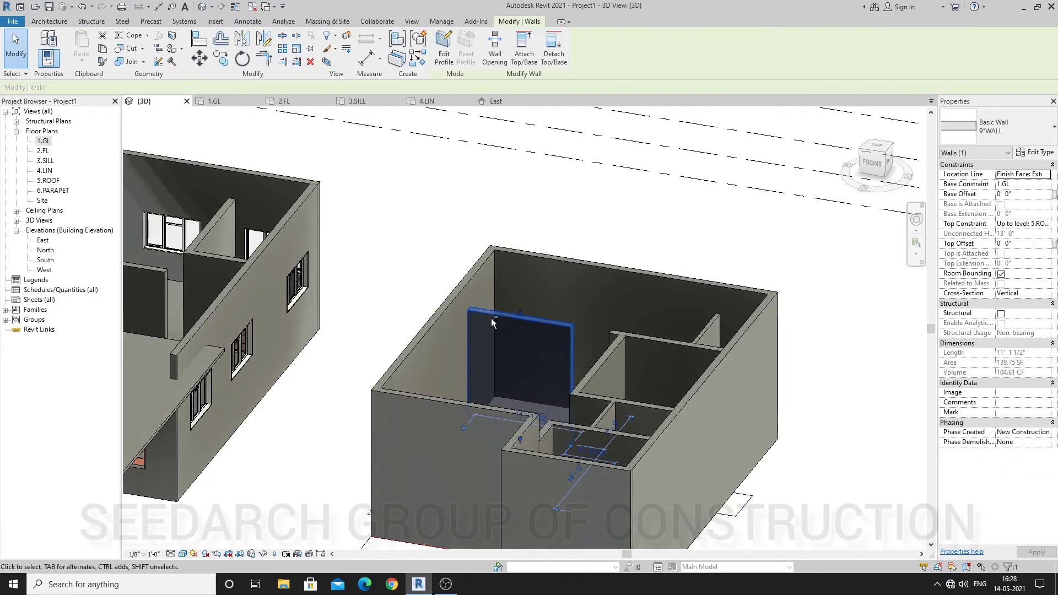
pyautogui.scroll(3, 490, 317)
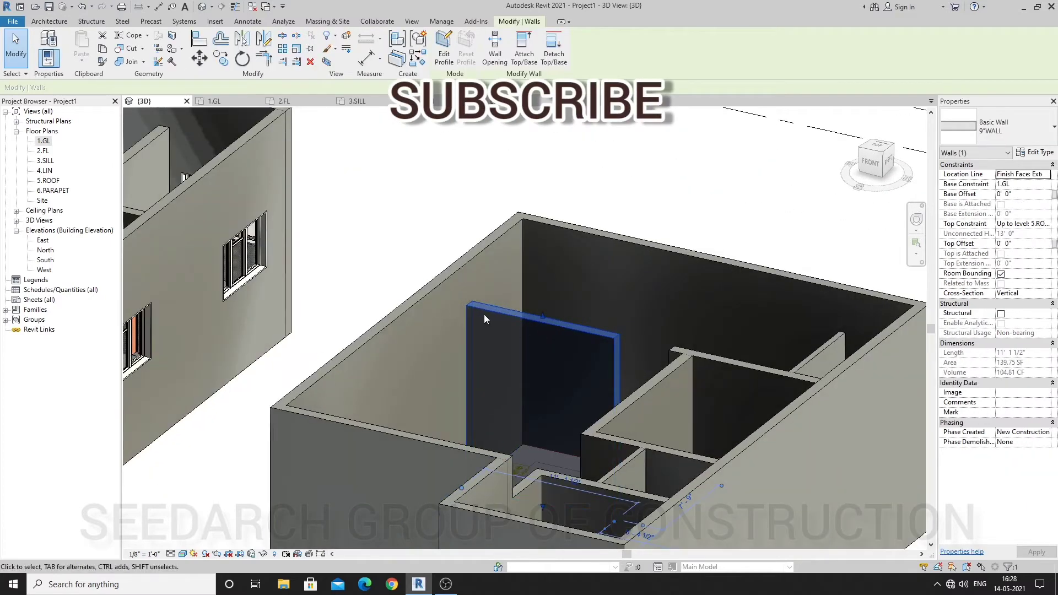
pyautogui.scroll(-6, 484, 314)
pyautogui.press('Escape')
# Step: Delete the roof soffit in front of the neighbouring older house and reopen the 1.GL floor plan
pyautogui.click(361, 377)
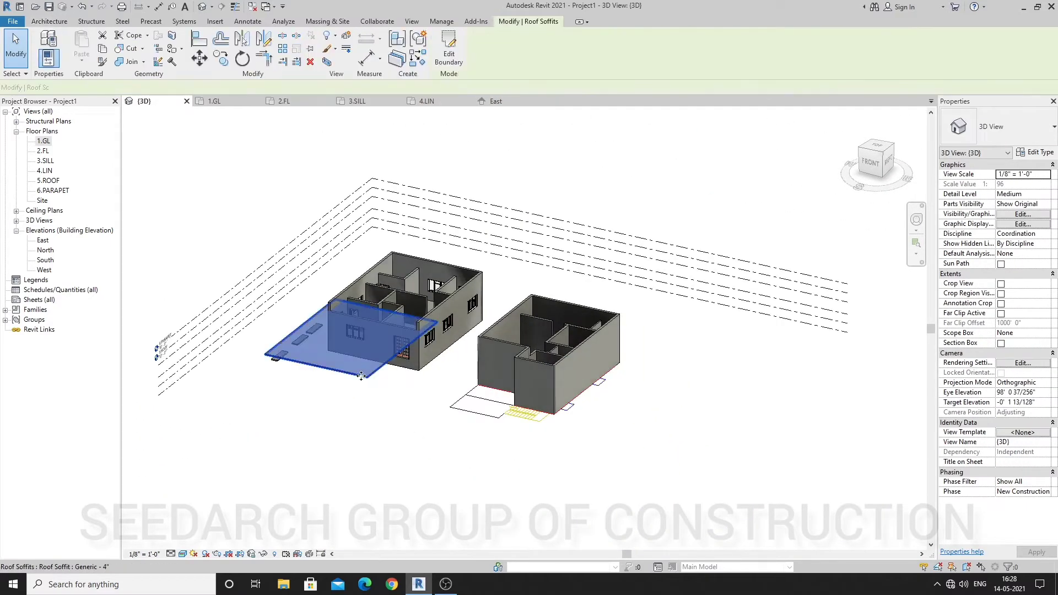
pyautogui.press('Delete')
pyautogui.doubleClick(42, 141)
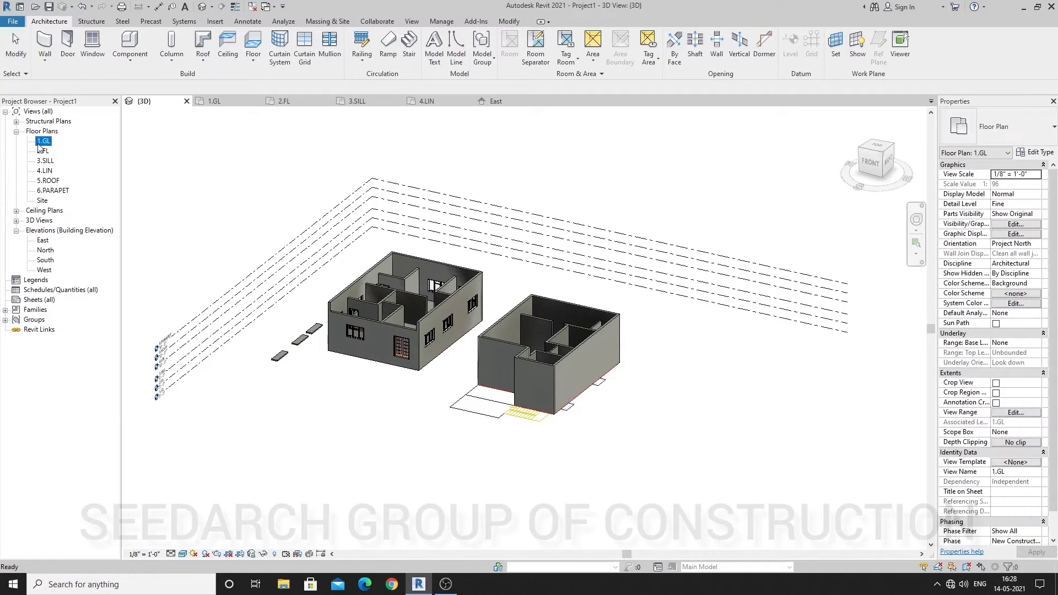
# Step: Place a 36" x 80" Door-Exterior-Single-Entry-Half Arch Glass door in the master bedroom's hall-side wall, swinging into the bedroom
pyautogui.scroll(-4, 335, 260)
pyautogui.scroll(5, 417, 298)
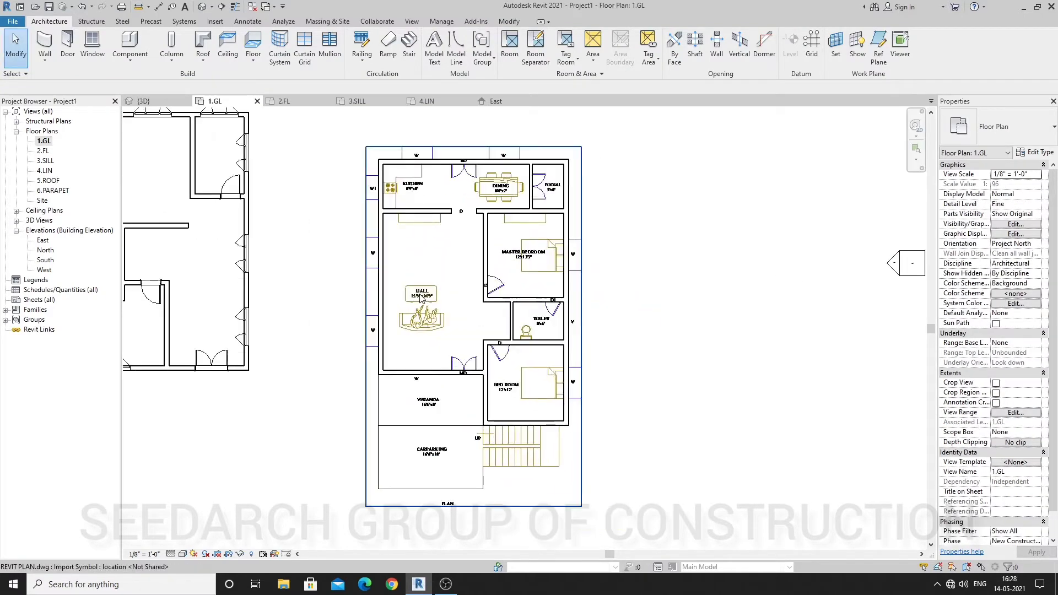
pyautogui.click(67, 44)
pyautogui.scroll(3, 485, 284)
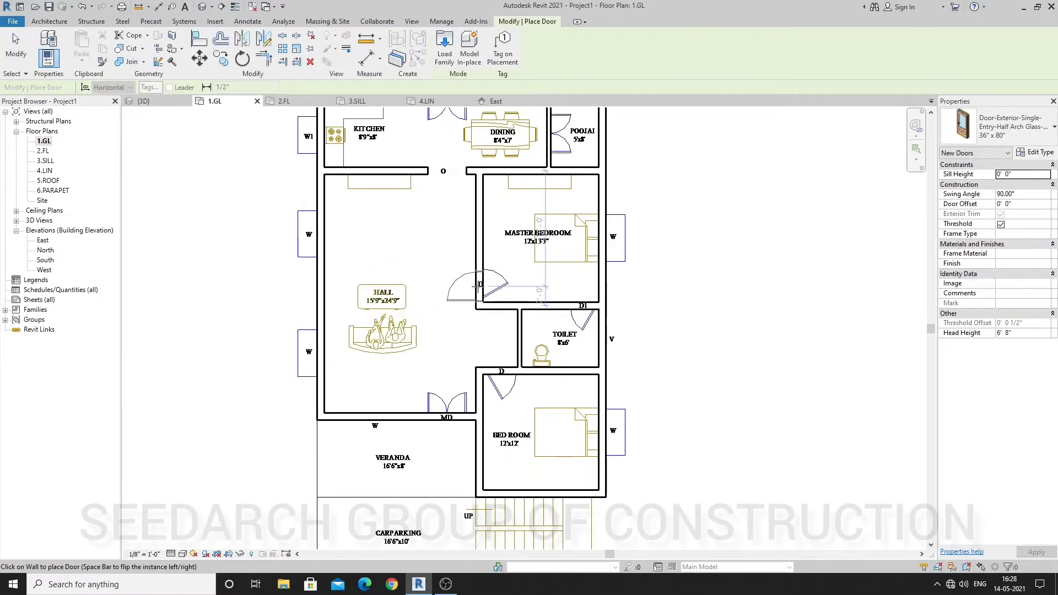
pyautogui.click(481, 285)
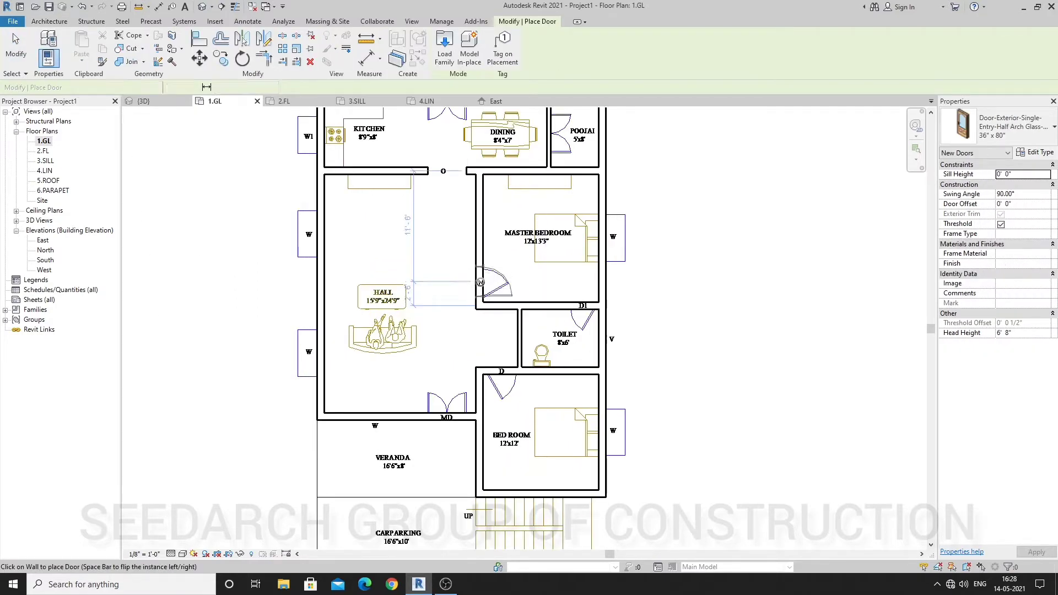
pyautogui.press('Escape')
# Step: Inspect the master bedroom door in the 3D view from the hall side
pyautogui.click(203, 6)
pyautogui.scroll(4, 496, 310)
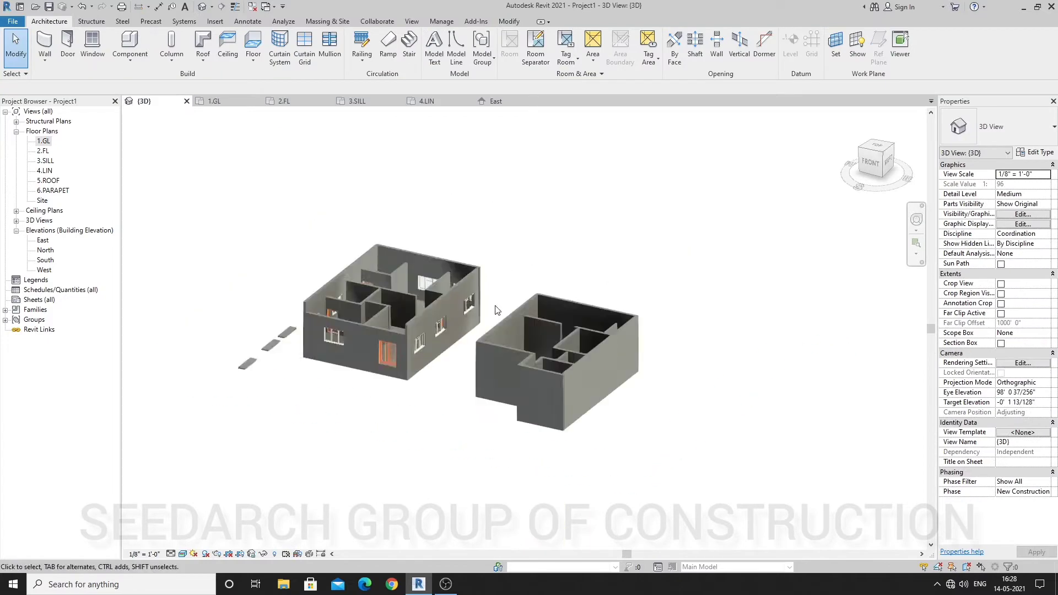
pyautogui.keyDown('shift'); pyautogui.moveTo(496, 310); pyautogui.dragTo(629, 330, button='middle'); pyautogui.keyUp('shift')
pyautogui.scroll(-2, 572, 387)
pyautogui.scroll(5, 650, 397)
pyautogui.scroll(-3, 629, 329)
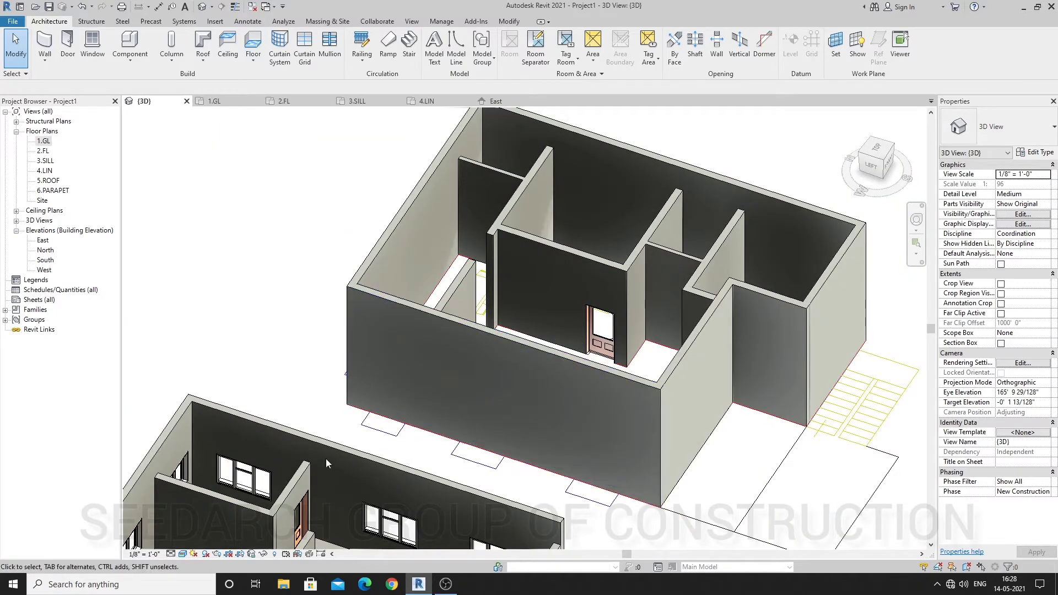
# Step: Set the 3D view's visual style to Realistic and look at both houses from the front
pyautogui.click(186, 555)
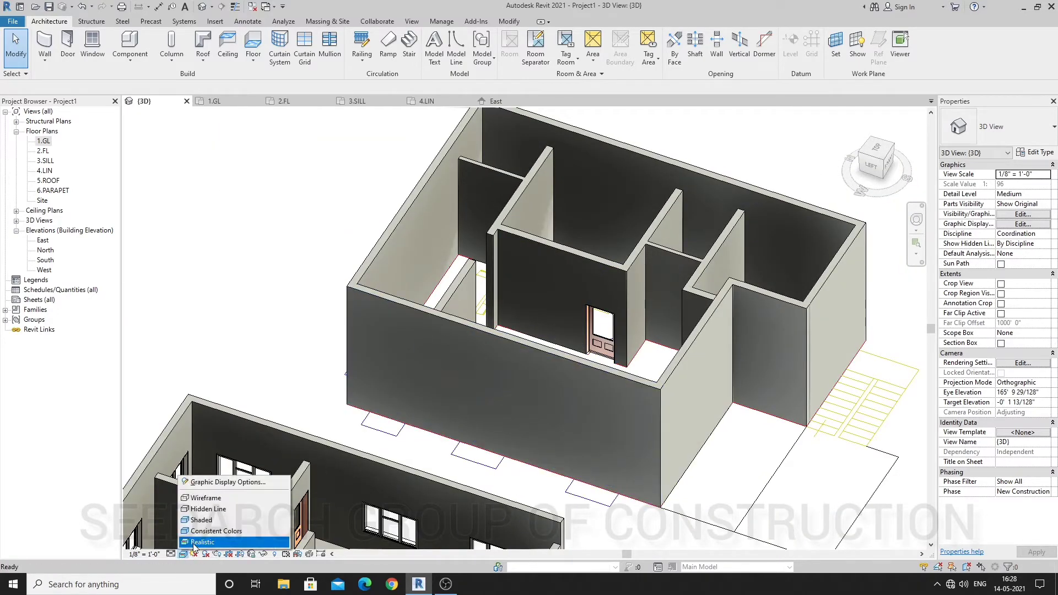
pyautogui.click(194, 546)
pyautogui.scroll(-2, 501, 293)
pyautogui.keyDown('shift'); pyautogui.moveTo(650, 305); pyautogui.dragTo(446, 308, button='middle'); pyautogui.keyUp('shift')
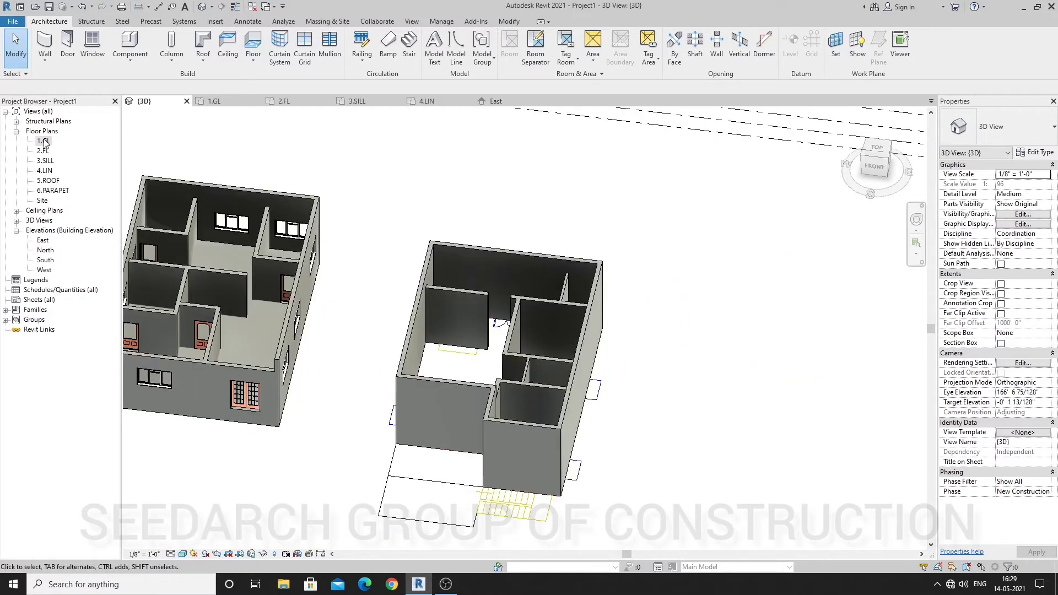
# Step: Delete the outer wall along the kitchen, dining and pooja rooms in the 1.GL floor plan
pyautogui.doubleClick(45, 143)
pyautogui.scroll(2, 512, 323)
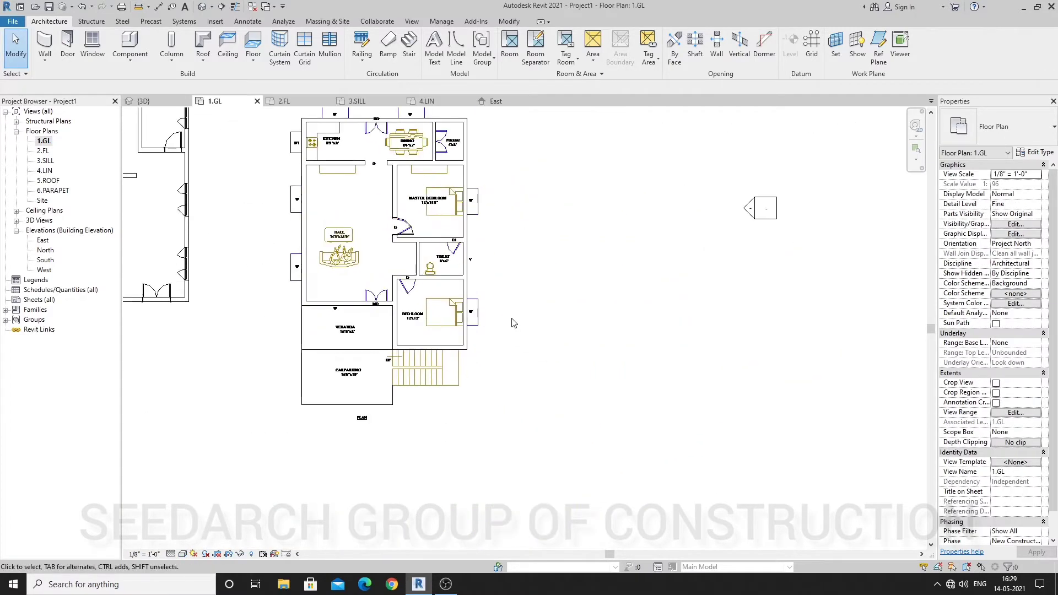
pyautogui.scroll(-1, 457, 331)
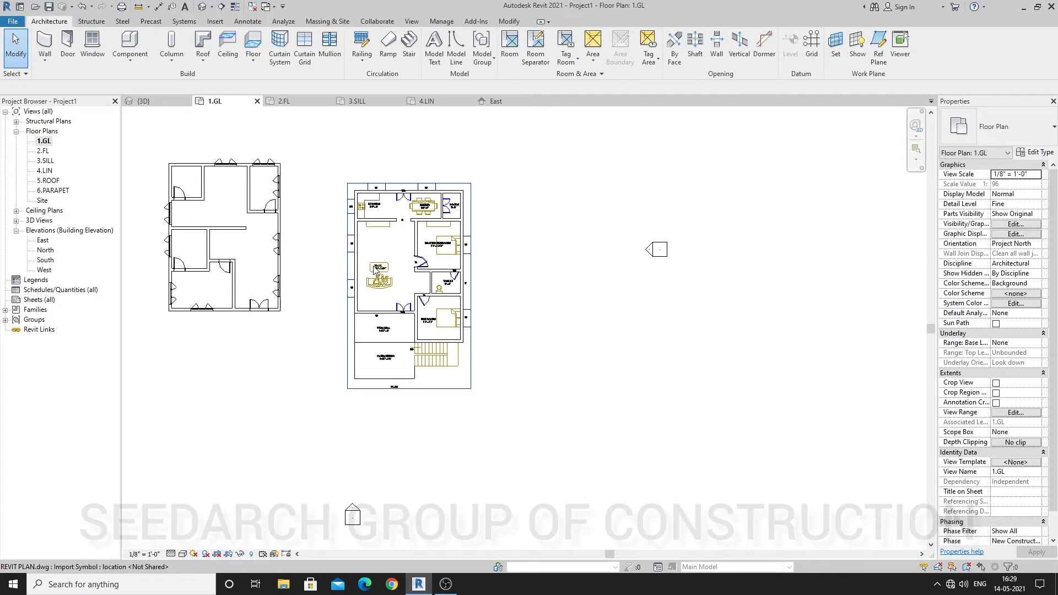
pyautogui.scroll(1, 377, 270)
pyautogui.scroll(1, 362, 183)
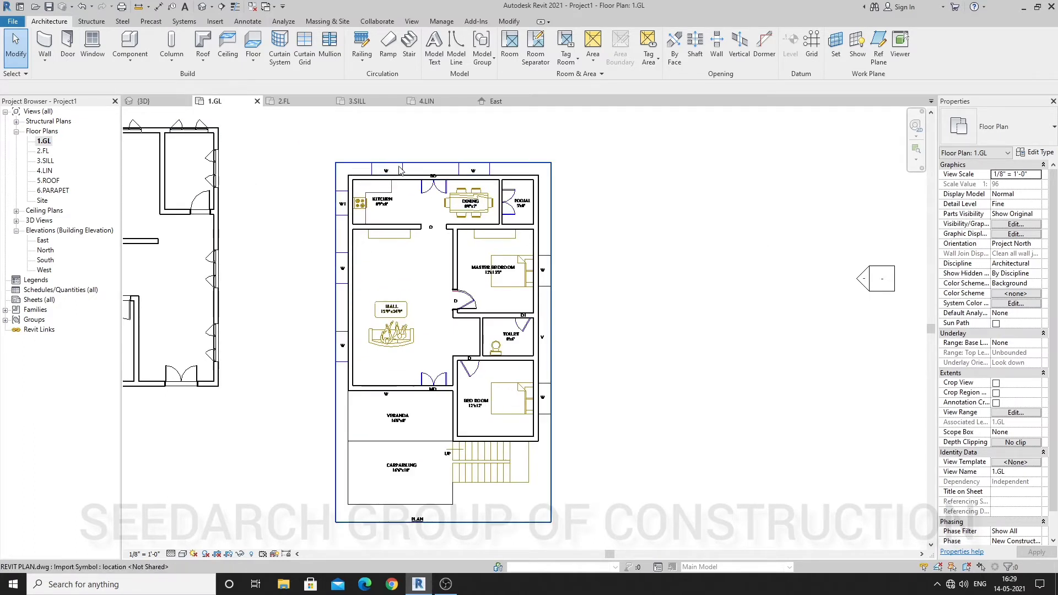
pyautogui.scroll(-1, 342, 156)
pyautogui.scroll(1, 244, 143)
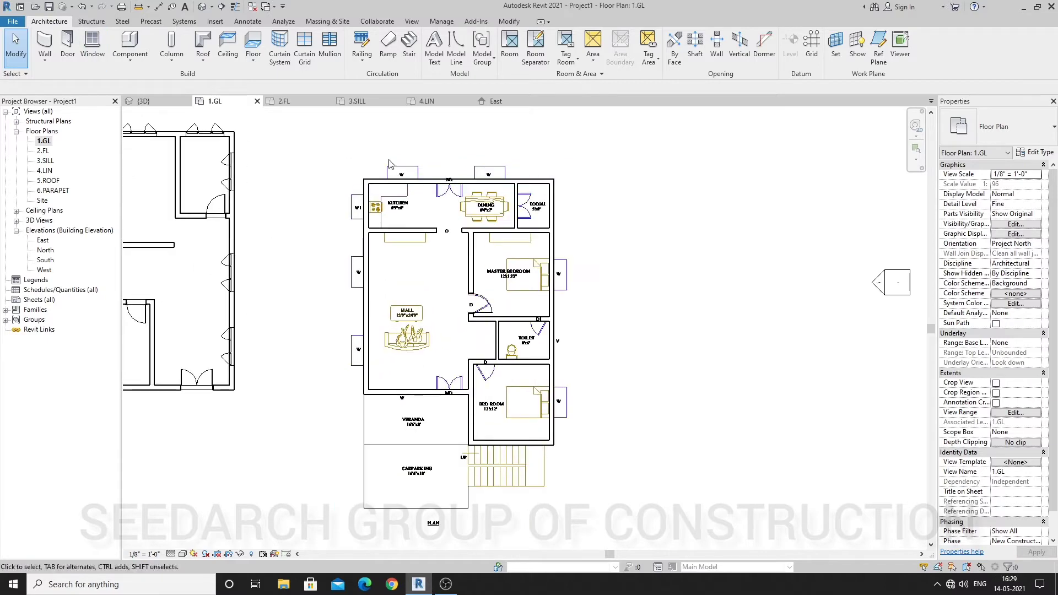
pyautogui.scroll(1, 438, 180)
pyautogui.click(437, 183)
pyautogui.press('Delete')
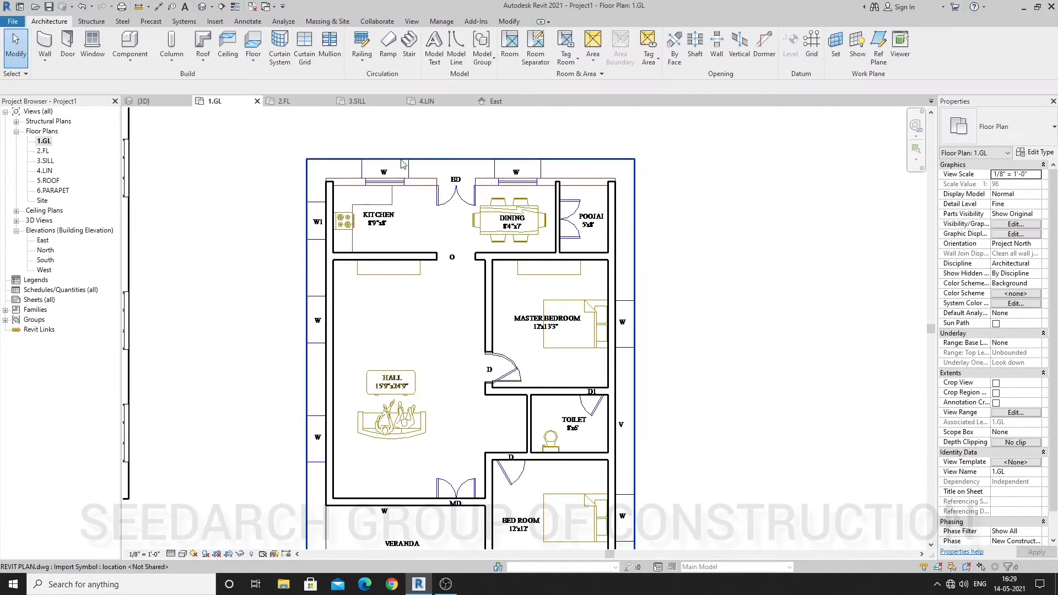
# Step: Trace the kitchen's outer wall up to the back door from the linked plan line using the 9" wall type
pyautogui.click(44, 45)
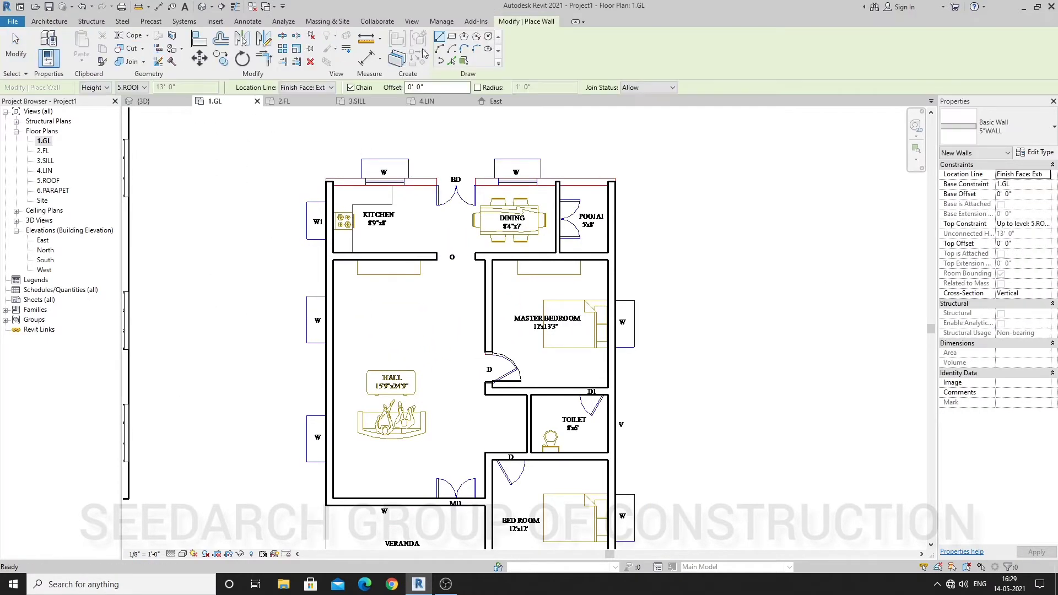
pyautogui.click(453, 61)
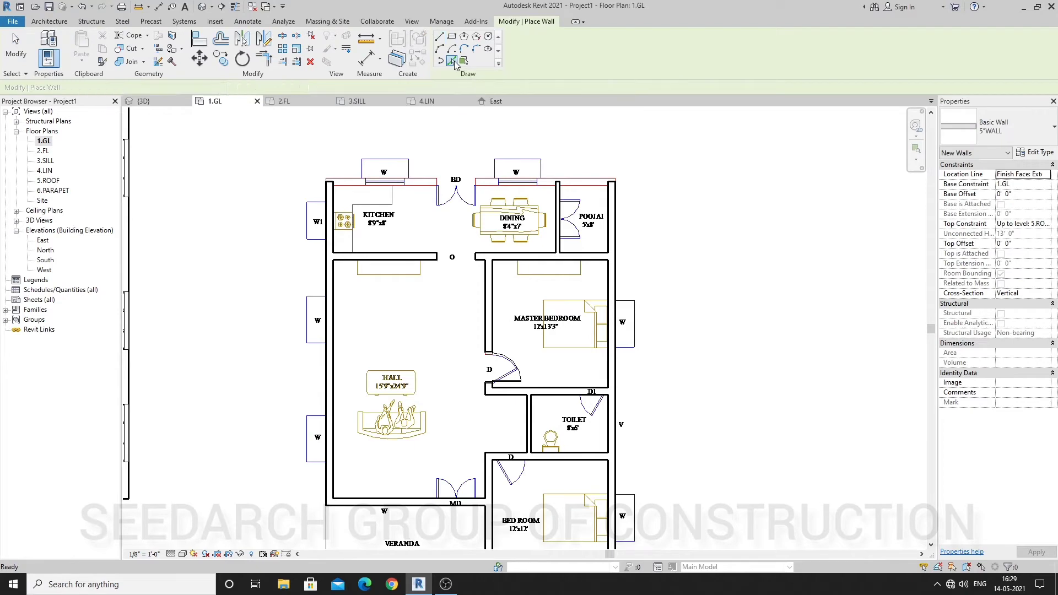
pyautogui.click(422, 181)
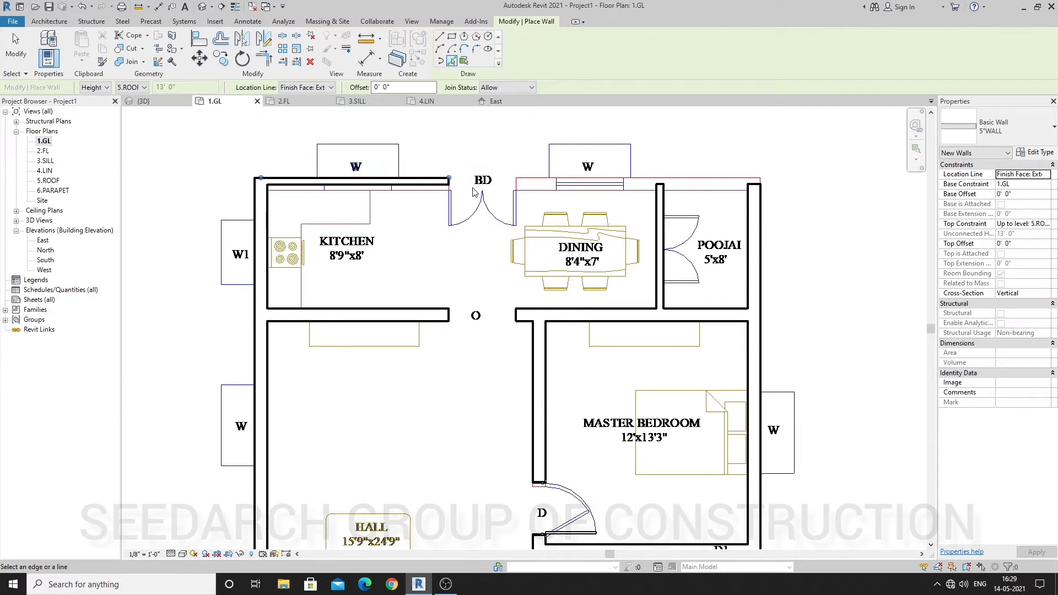
pyautogui.click(1018, 130)
pyautogui.click(948, 205)
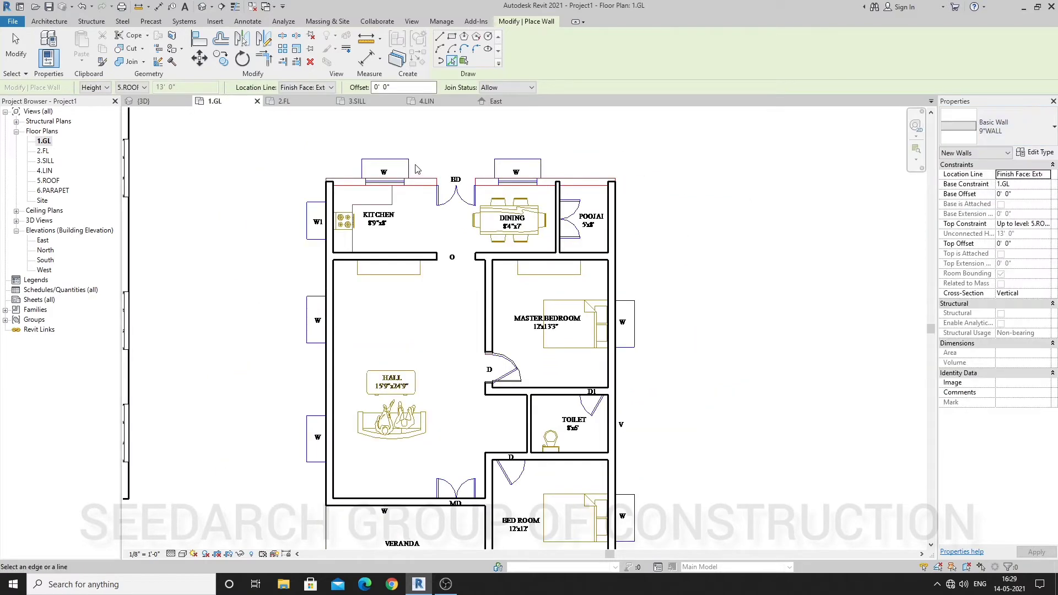
pyautogui.click(427, 183)
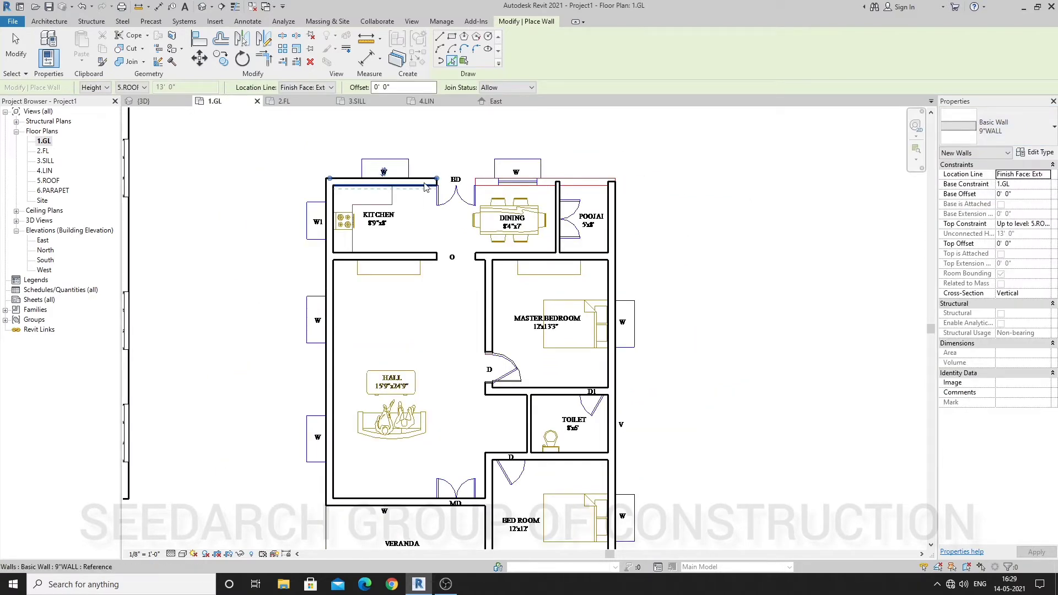
# Step: Trace the outer wall along the dining and pooja rooms from the plan line as a 9" wall and end wall placement
pyautogui.scroll(3, 400, 182)
pyautogui.scroll(-3, 422, 180)
pyautogui.scroll(2, 514, 178)
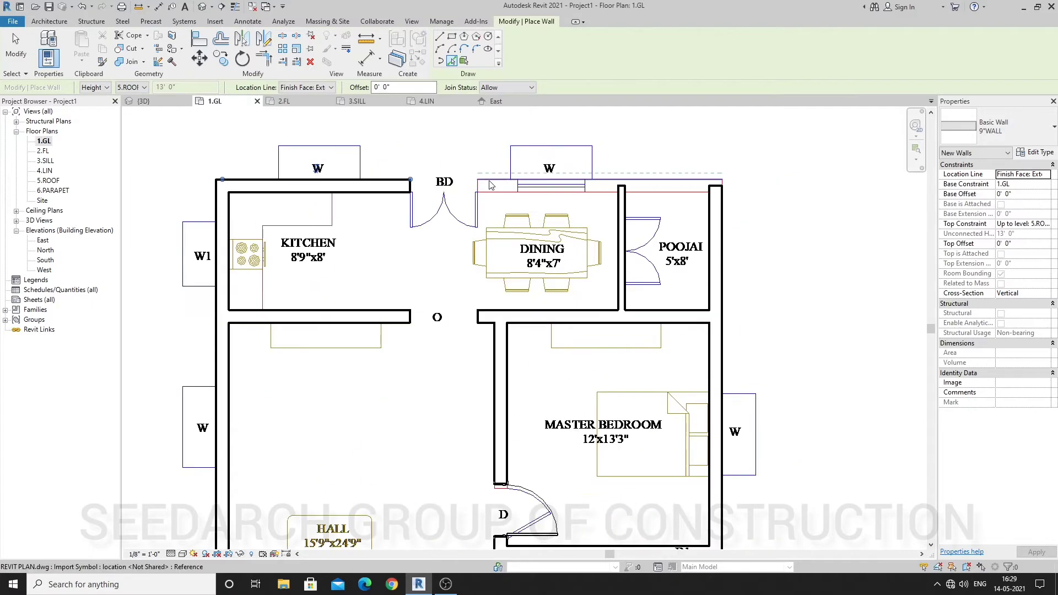
pyautogui.click(495, 183)
pyautogui.scroll(-5, 495, 183)
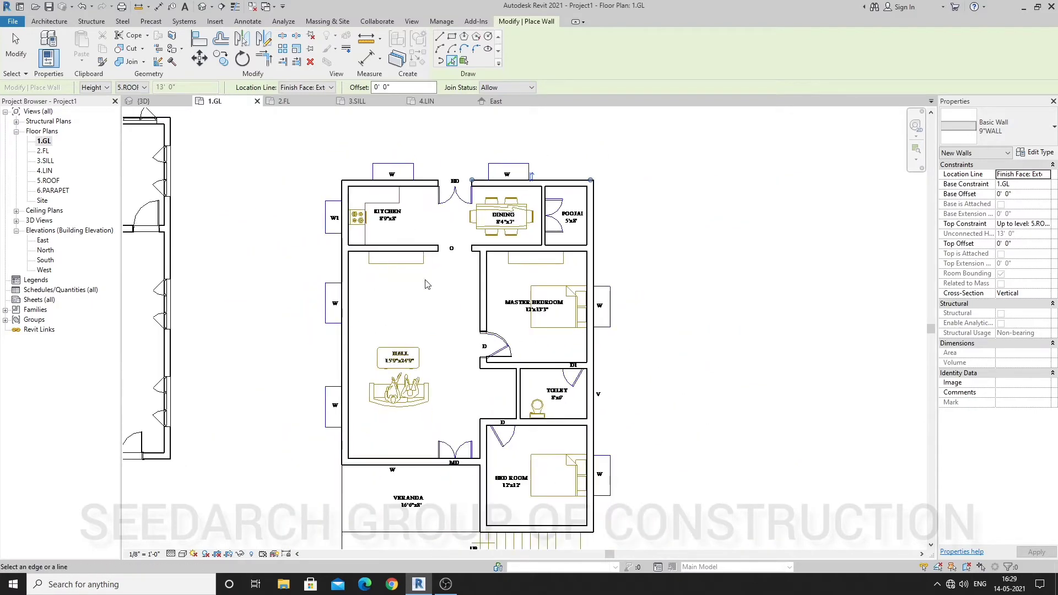
pyautogui.scroll(2, 467, 331)
pyautogui.press('Escape')
pyautogui.press('Escape')
pyautogui.scroll(-3, 411, 283)
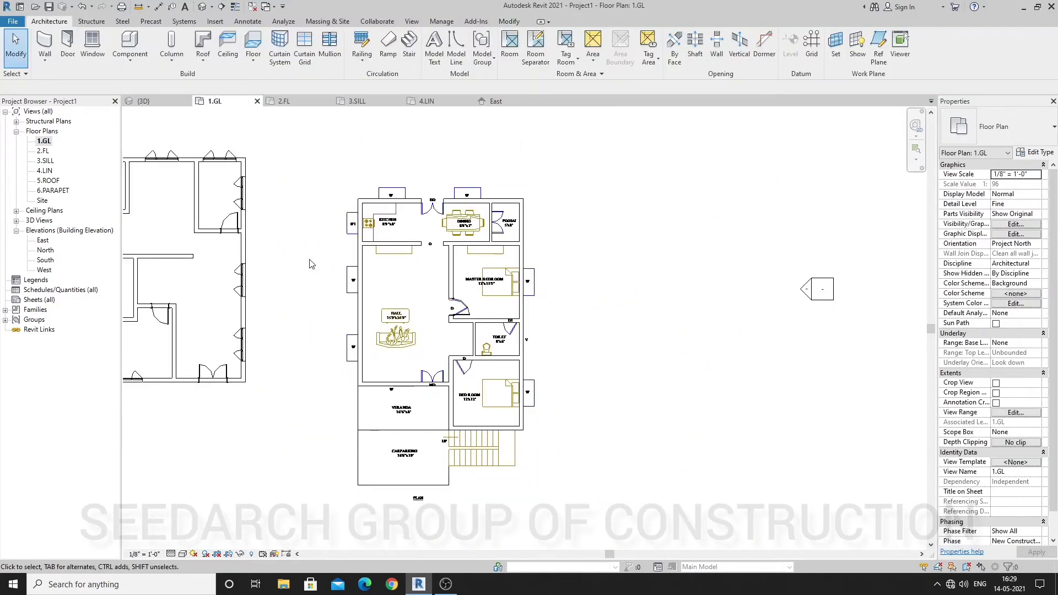
pyautogui.click(53, 47)
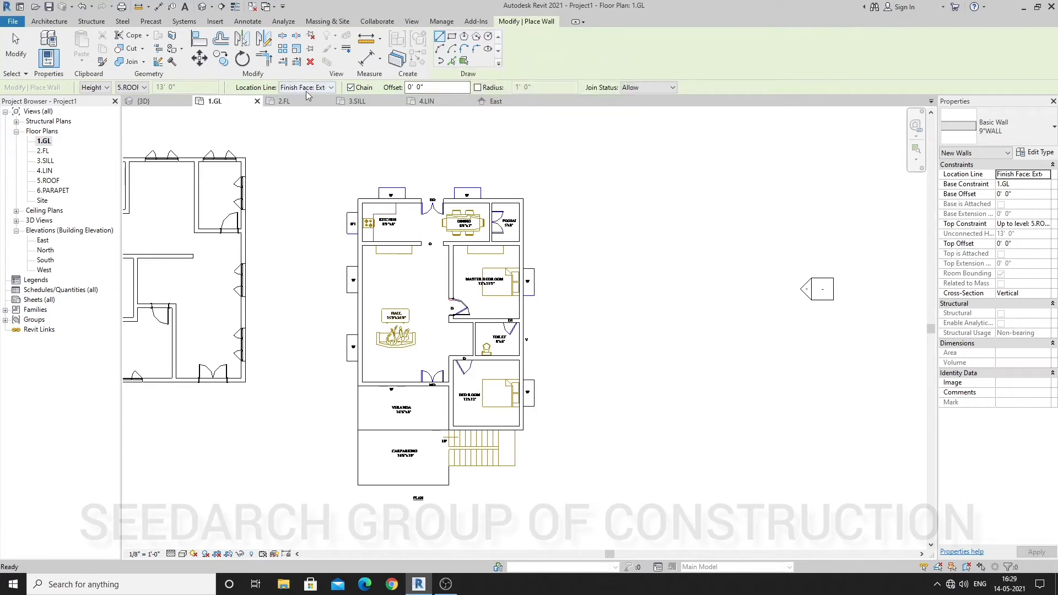
pyautogui.press('Escape')
pyautogui.press('Escape')
# Step: Inspect the house's outer and interior walls in the 3D view
pyautogui.scroll(1, 458, 254)
pyautogui.scroll(1, 447, 337)
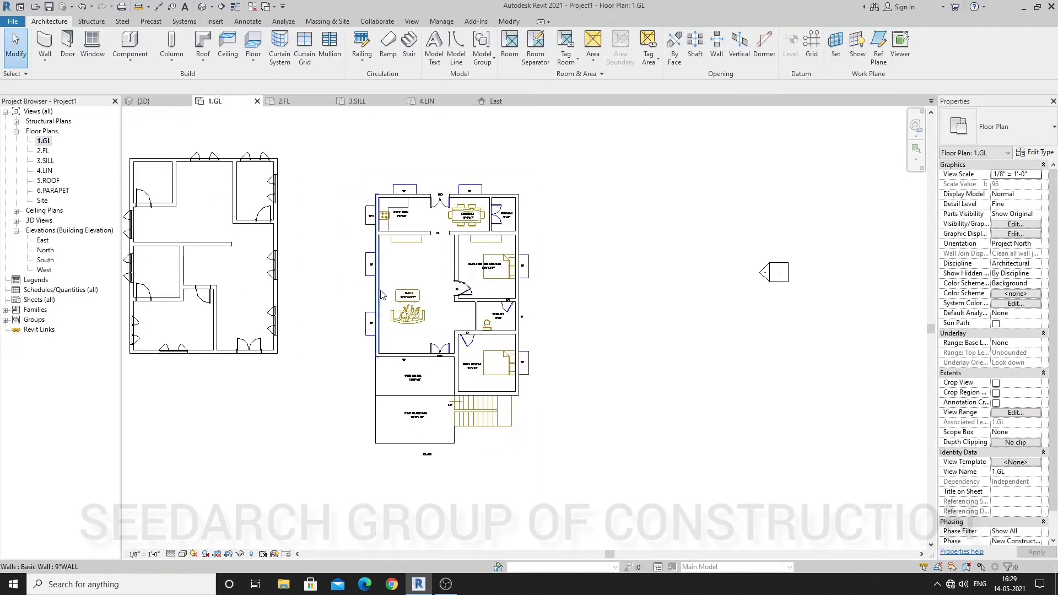
pyautogui.scroll(-2, 687, 314)
pyautogui.scroll(1, 522, 312)
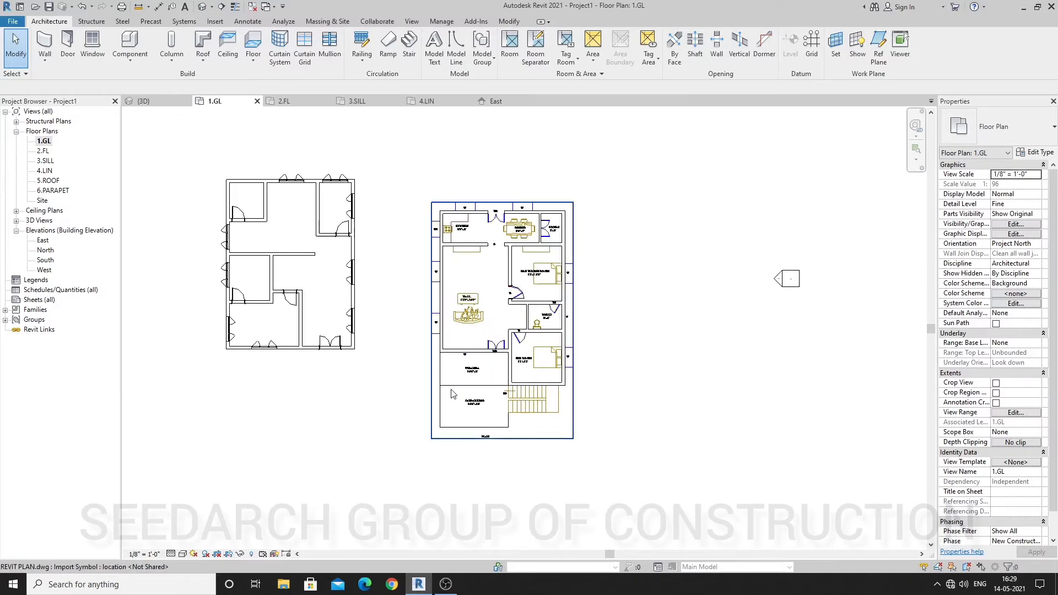
pyautogui.click(199, 8)
pyautogui.keyDown('shift'); pyautogui.moveTo(449, 353); pyautogui.dragTo(532, 314, button='middle'); pyautogui.keyUp('shift')
pyautogui.scroll(1, 493, 378)
pyautogui.scroll(-1, 527, 347)
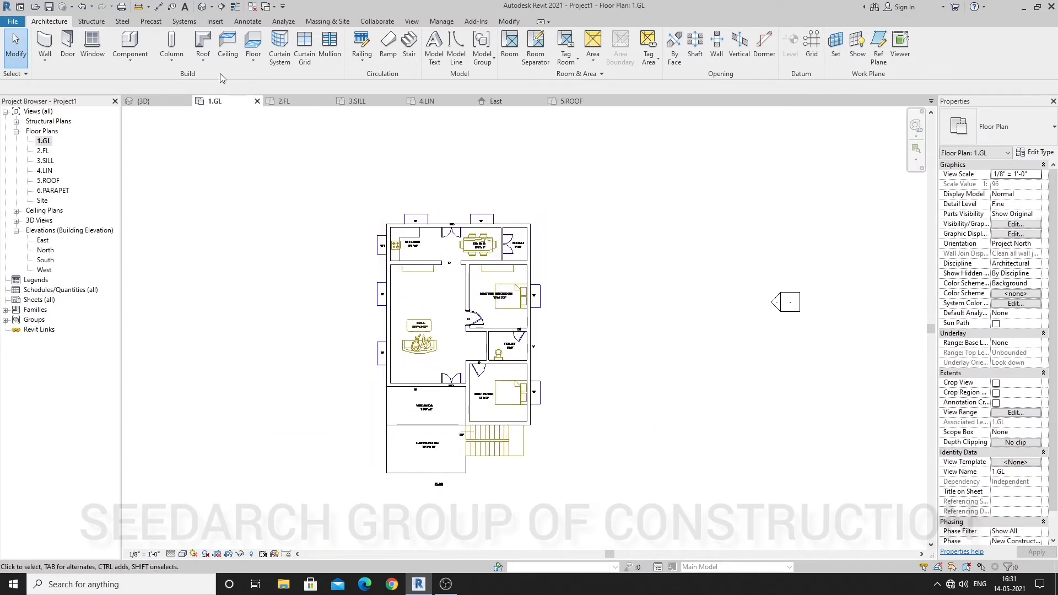
pyautogui.click(196, 9)
pyautogui.scroll(5, 466, 359)
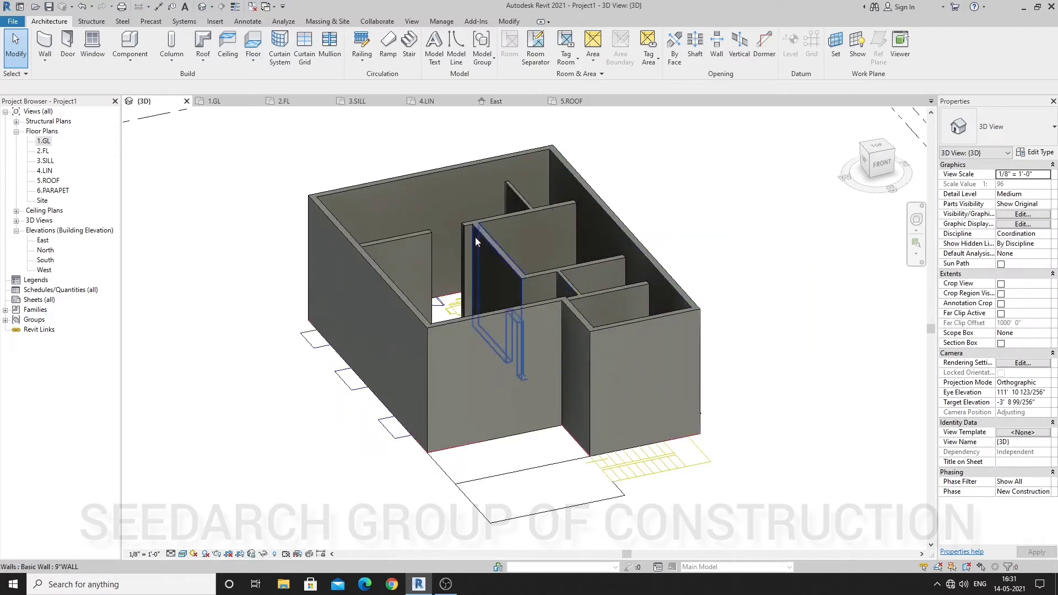
# Step: In the 5.ROOF floor plan, create a Generic - 4" roof soffit with a 42' long rectangular boundary covering the house and veranda
pyautogui.doubleClick(48, 181)
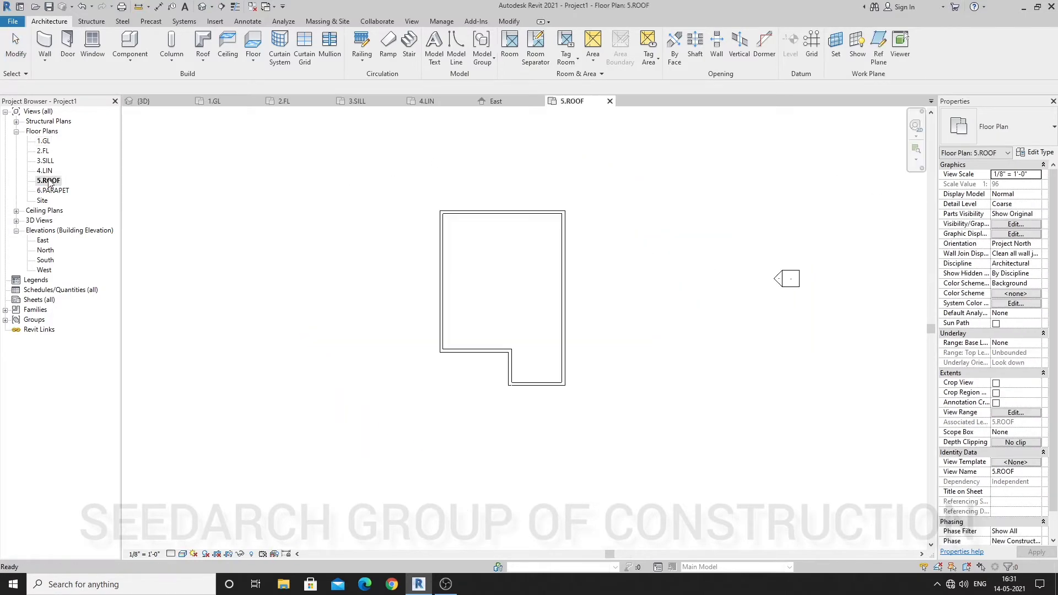
pyautogui.click(203, 64)
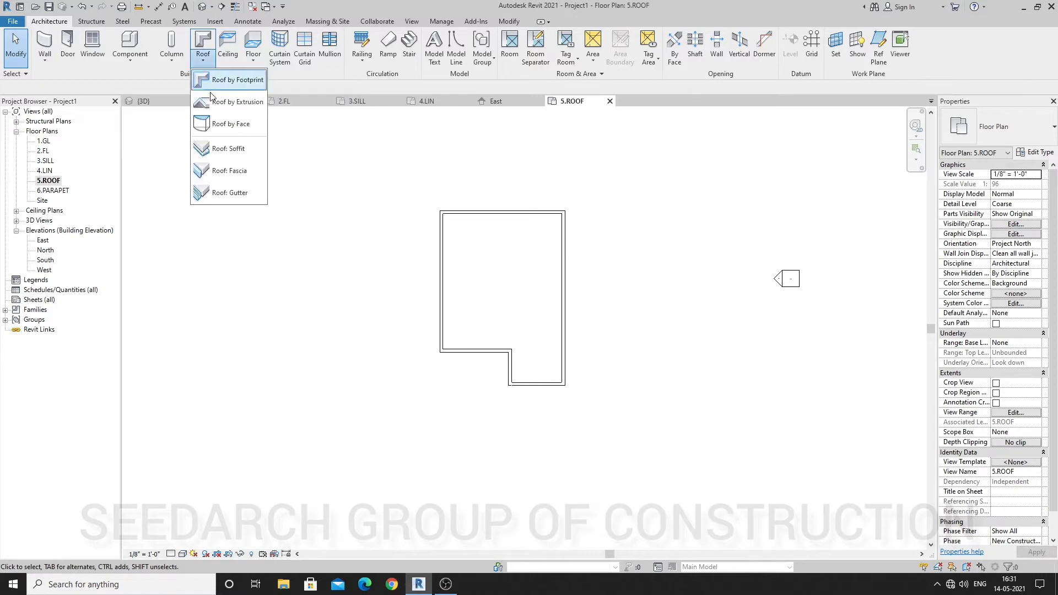
pyautogui.click(229, 149)
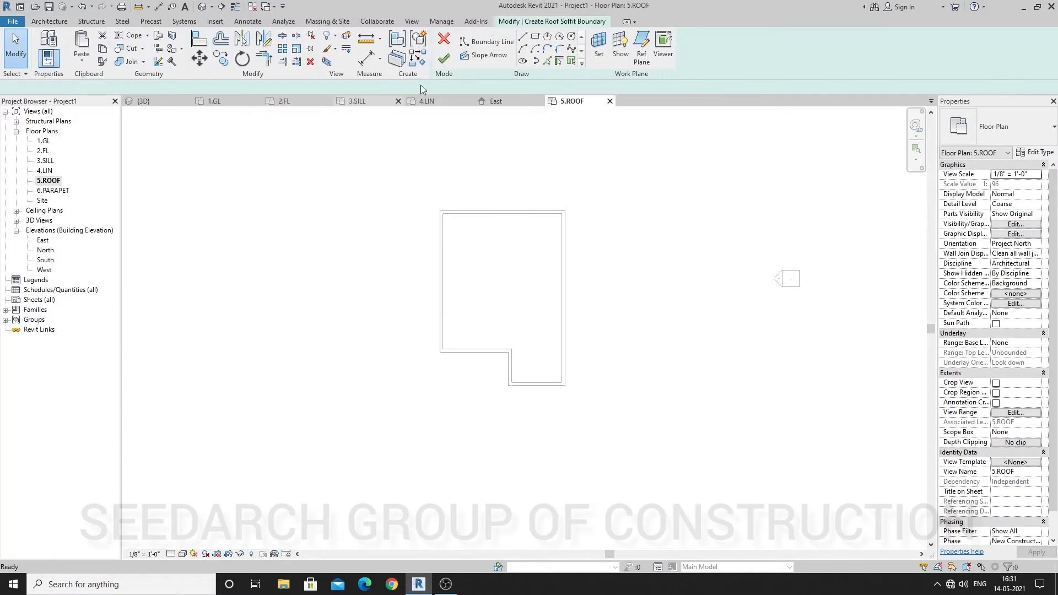
pyautogui.click(534, 37)
pyautogui.click(564, 210)
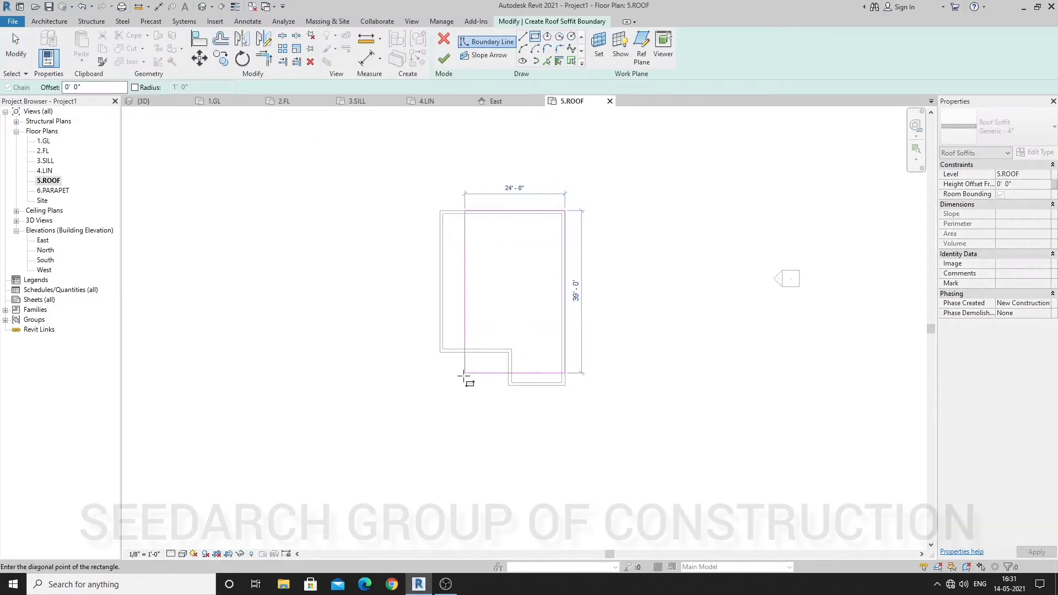
pyautogui.scroll(3, 465, 377)
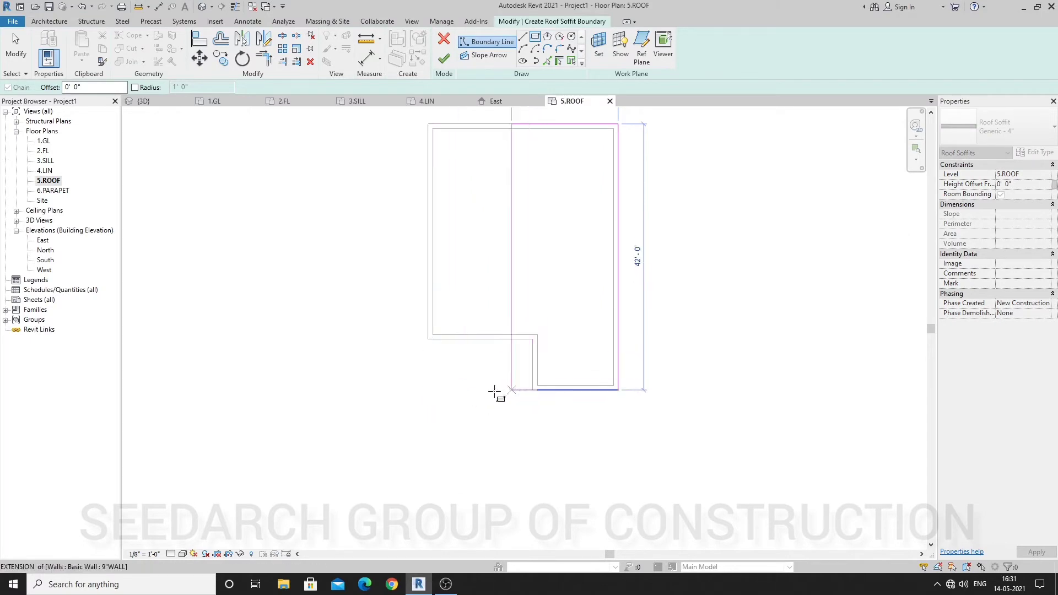
pyautogui.click(428, 390)
pyautogui.press('Escape')
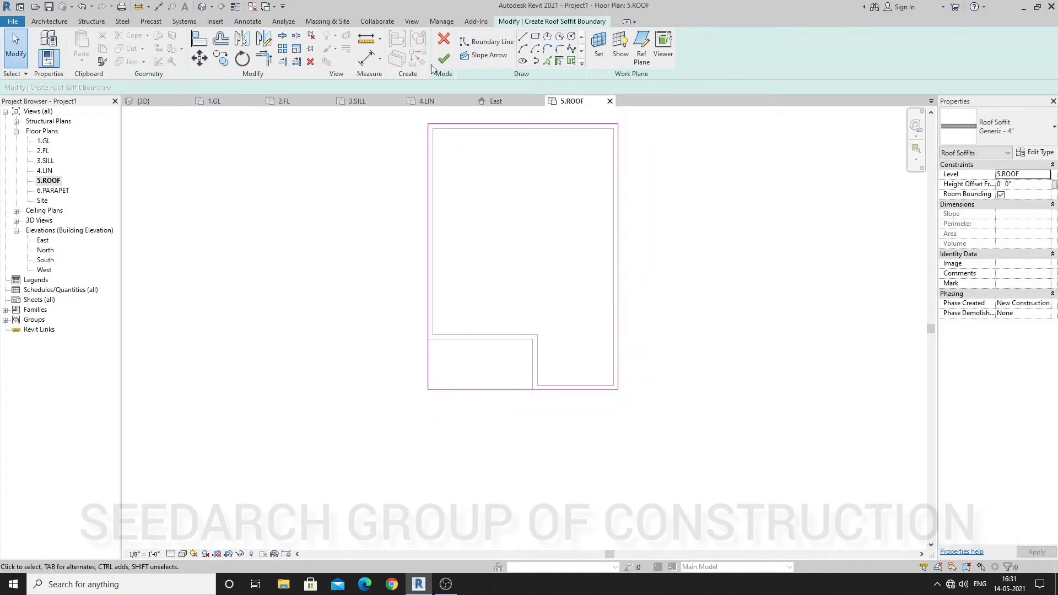
pyautogui.click(444, 59)
pyautogui.click(279, 267)
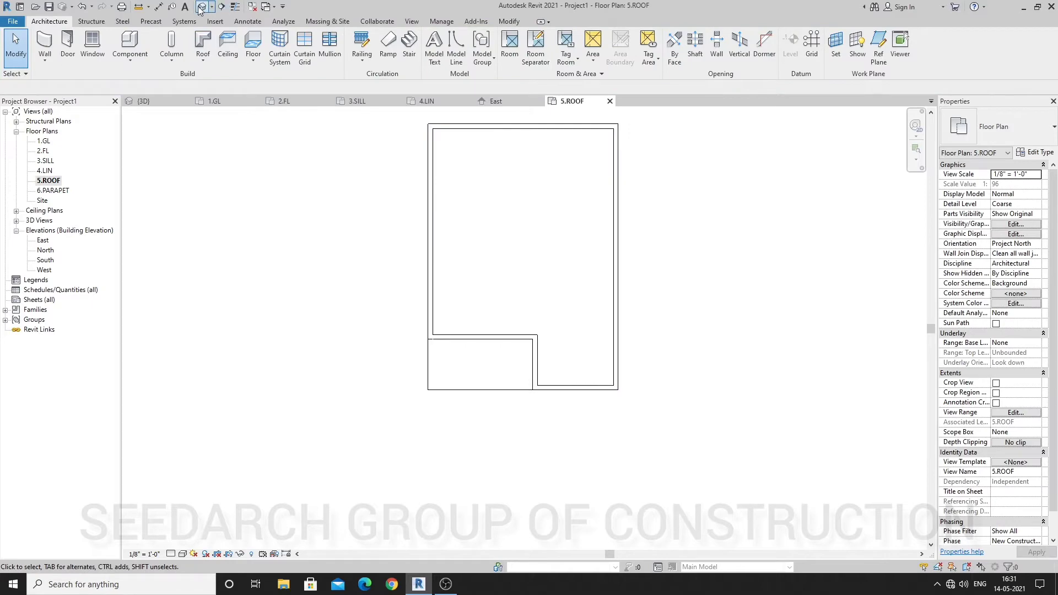
# Step: Inspect the roof slab over the veranda in the 3D view, and the veranda and car parking in the 1.GL floor plan
pyautogui.click(201, 7)
pyautogui.keyDown('shift'); pyautogui.moveTo(448, 321); pyautogui.dragTo(461, 251, button='middle'); pyautogui.keyUp('shift')
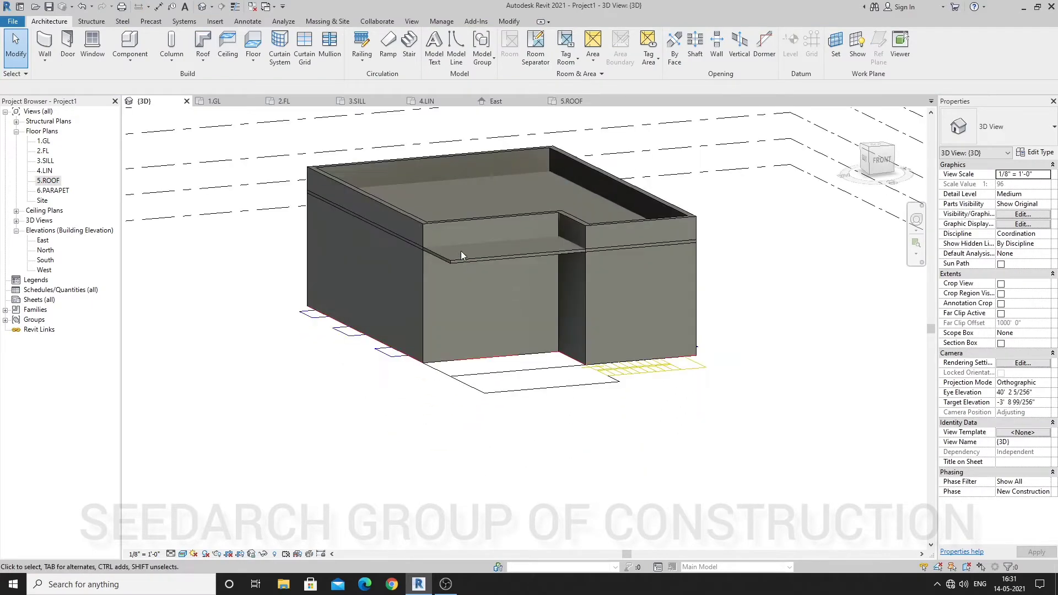
pyautogui.scroll(2, 461, 250)
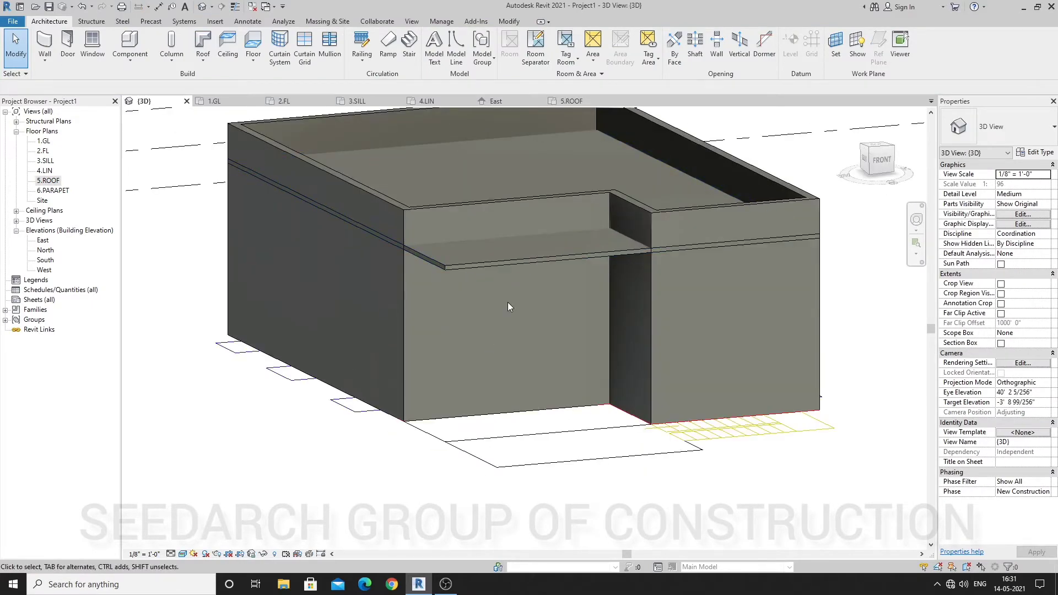
pyautogui.keyDown('shift'); pyautogui.moveTo(534, 261); pyautogui.dragTo(436, 389, button='middle'); pyautogui.keyUp('shift')
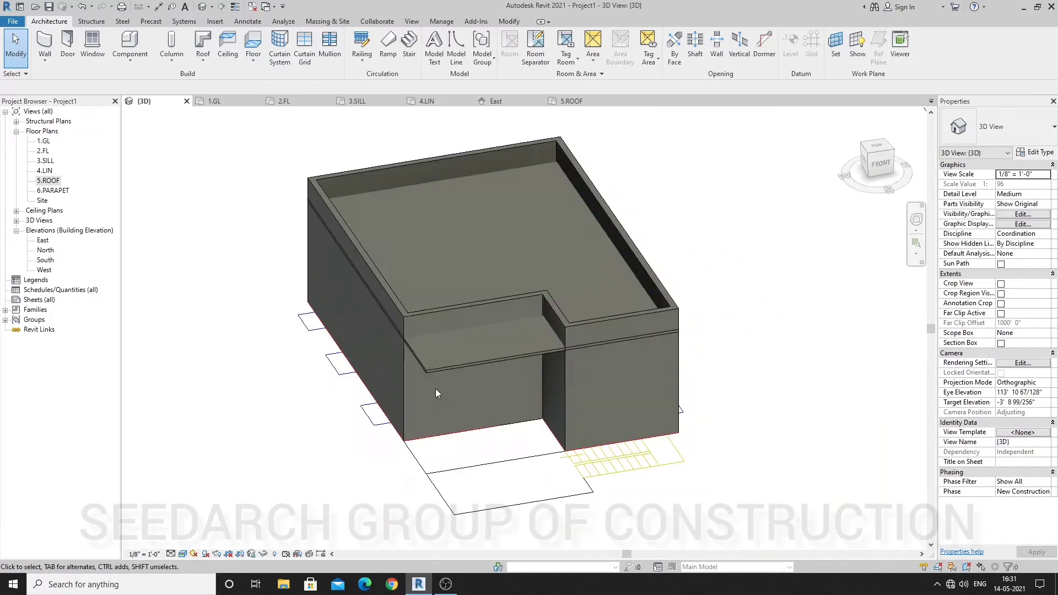
pyautogui.doubleClick(44, 142)
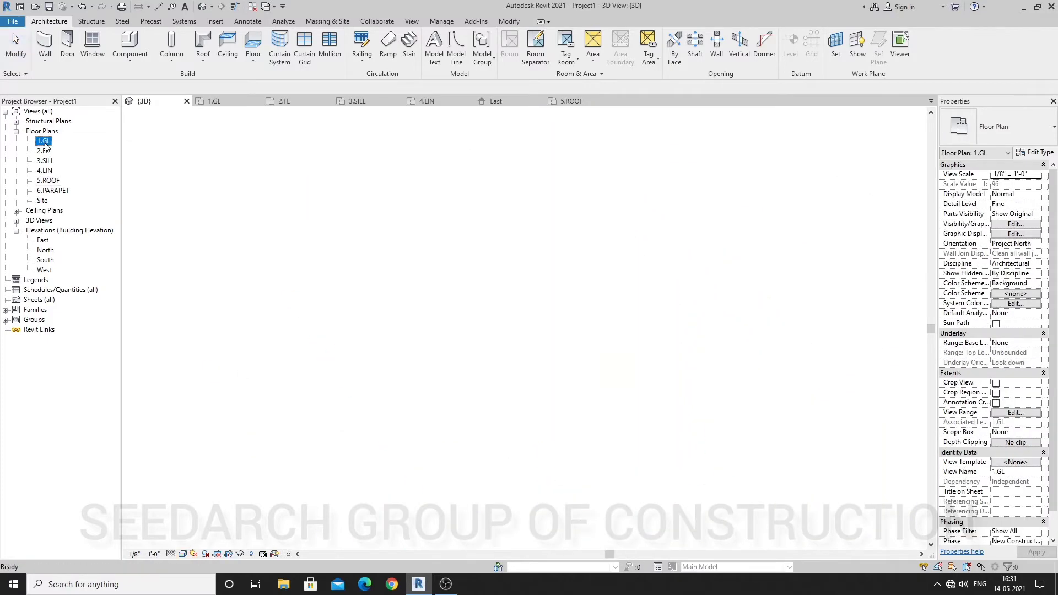
pyautogui.scroll(3, 353, 384)
pyautogui.moveTo(424, 378); pyautogui.dragTo(430, 400, button='middle')
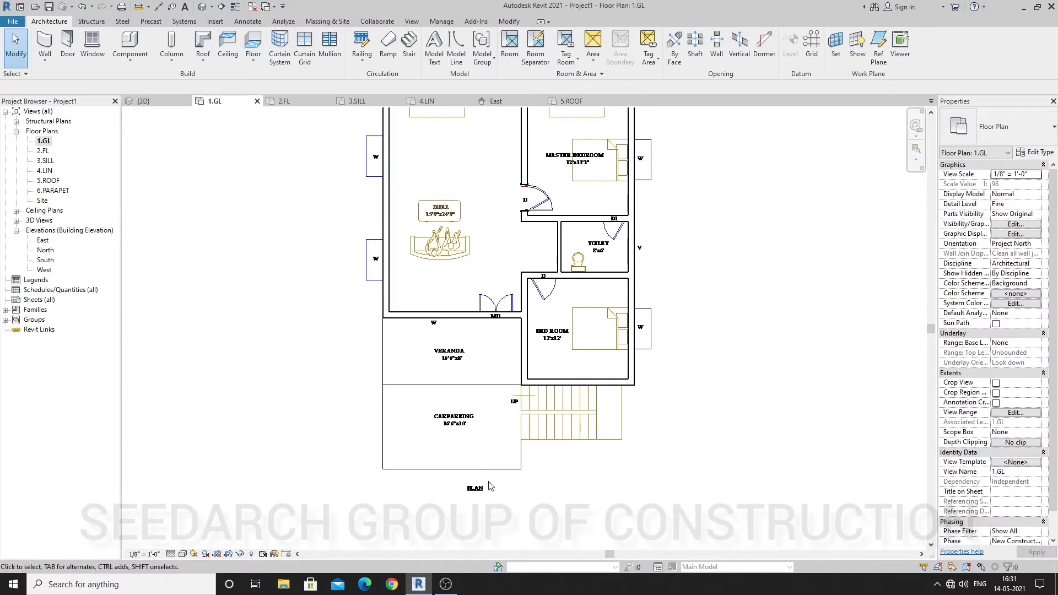
pyautogui.moveTo(471, 443); pyautogui.dragTo(476, 453, button='middle')
# Step: In the 2.FL floor plan, create a Generic - 12" architectural floor with a rectangular boundary around the house and veranda
pyautogui.doubleClick(43, 151)
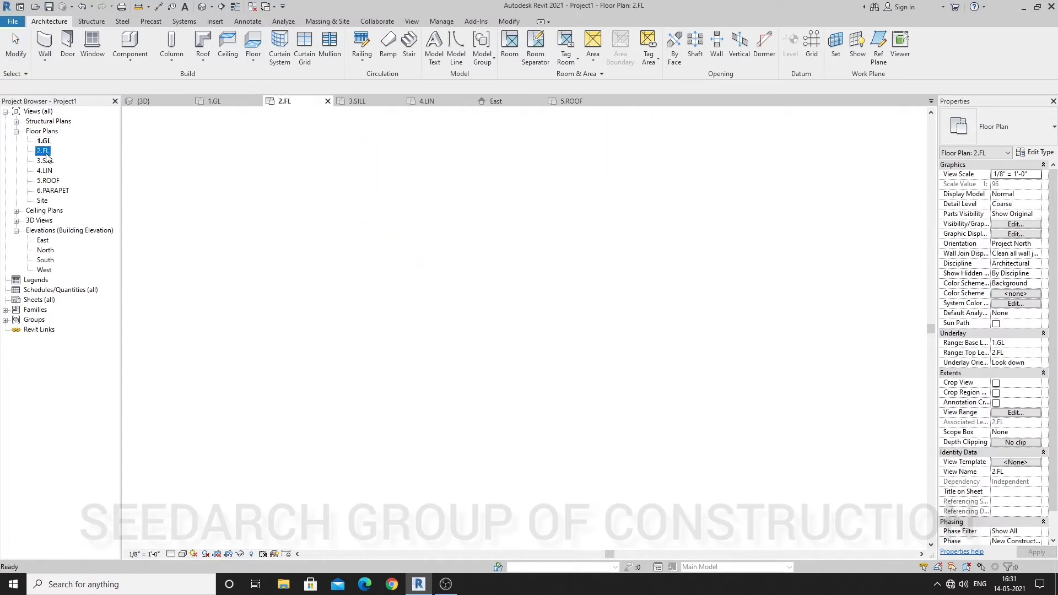
pyautogui.click(265, 62)
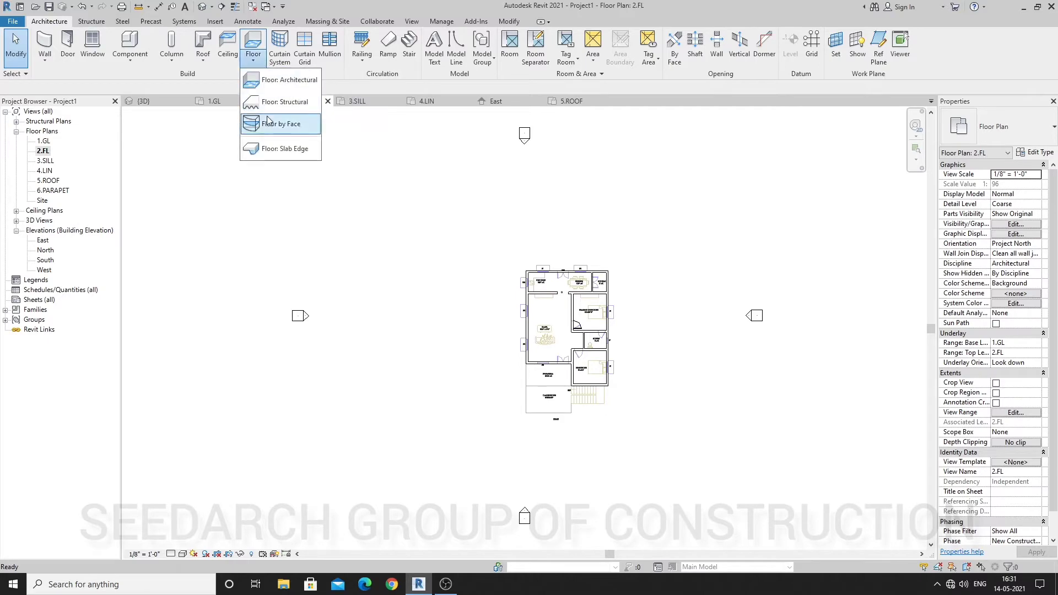
pyautogui.click(270, 78)
pyautogui.click(536, 38)
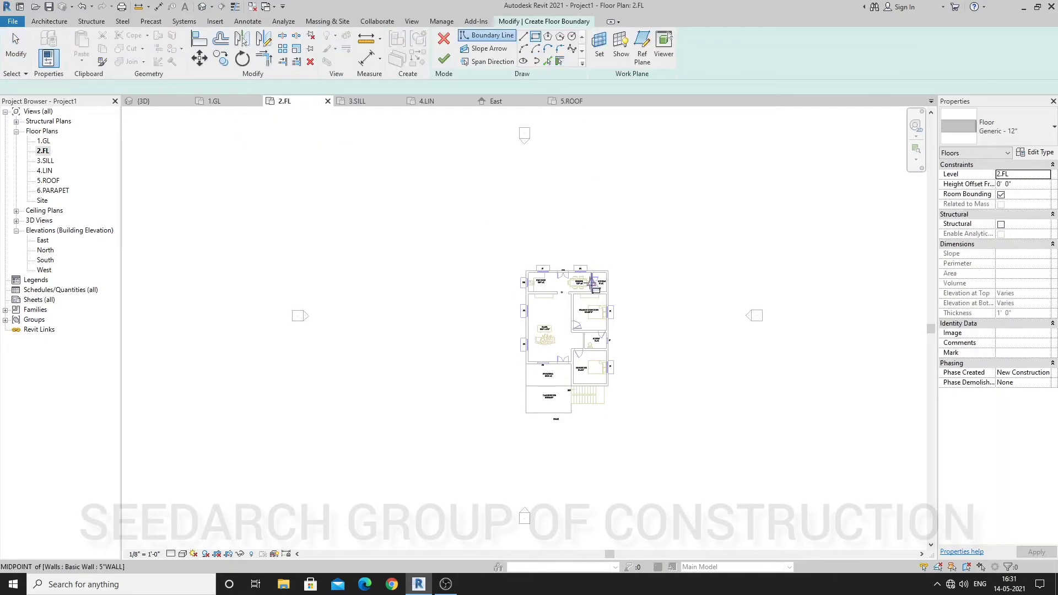
pyautogui.scroll(2, 601, 270)
pyautogui.click(618, 265)
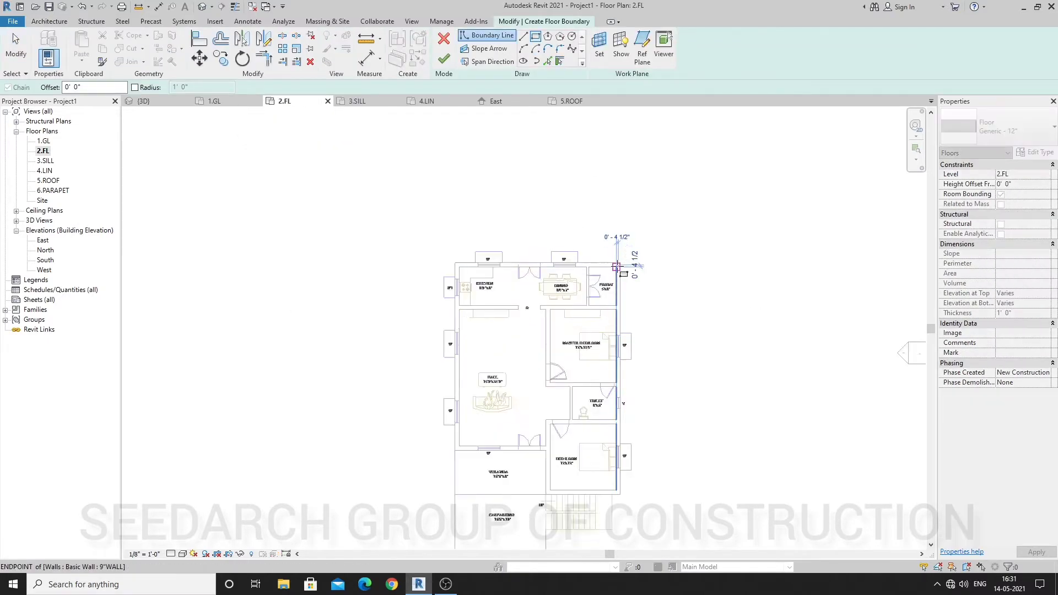
pyautogui.press('Escape')
pyautogui.click(620, 264)
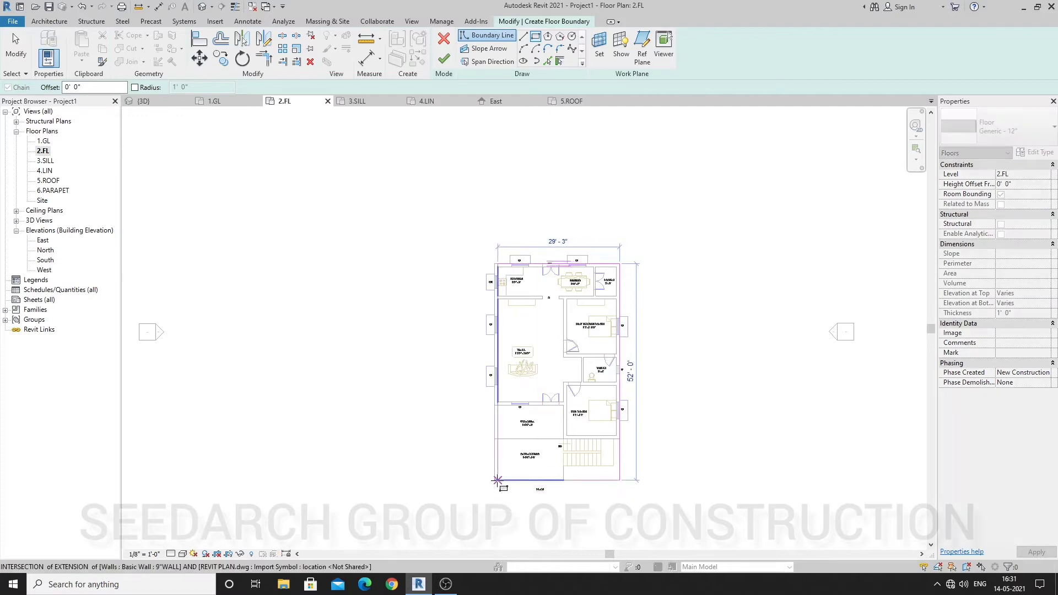
pyautogui.click(494, 439)
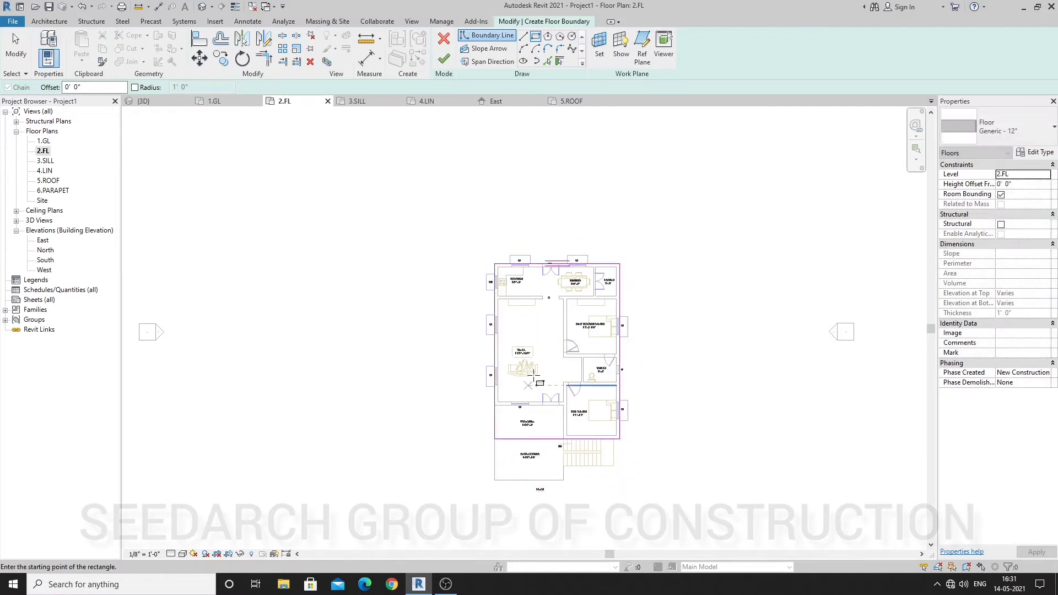
pyautogui.click(444, 58)
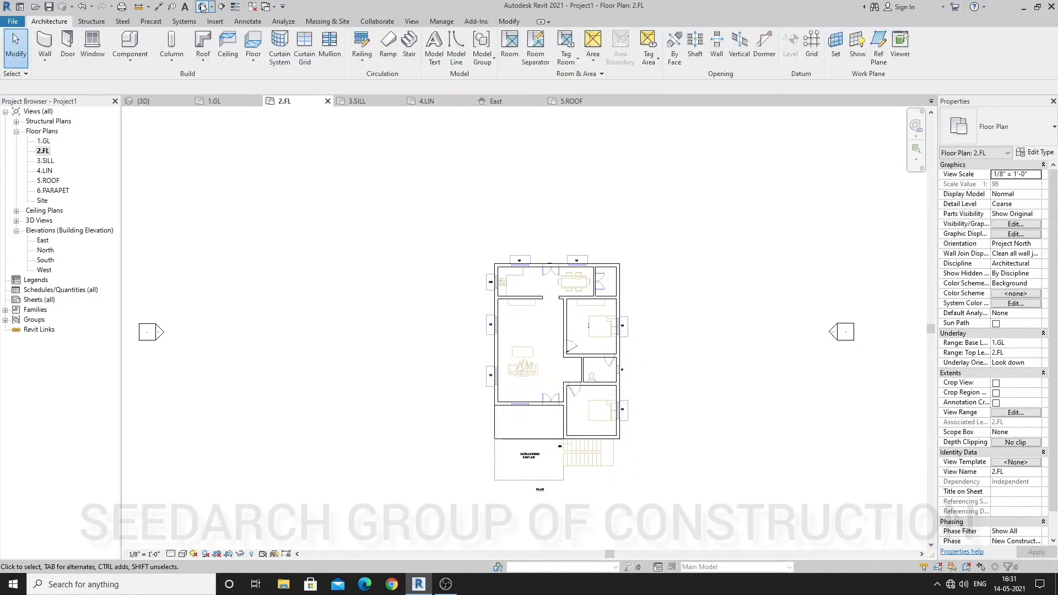
# Step: In the 3D view, duplicate the type of the Generic - 12" floor slab under the name 5"
pyautogui.click(203, 7)
pyautogui.keyDown('shift'); pyautogui.moveTo(434, 237); pyautogui.dragTo(484, 234, button='middle'); pyautogui.keyUp('shift')
pyautogui.scroll(3, 508, 371)
pyautogui.scroll(-3, 508, 380)
pyautogui.scroll(3, 511, 471)
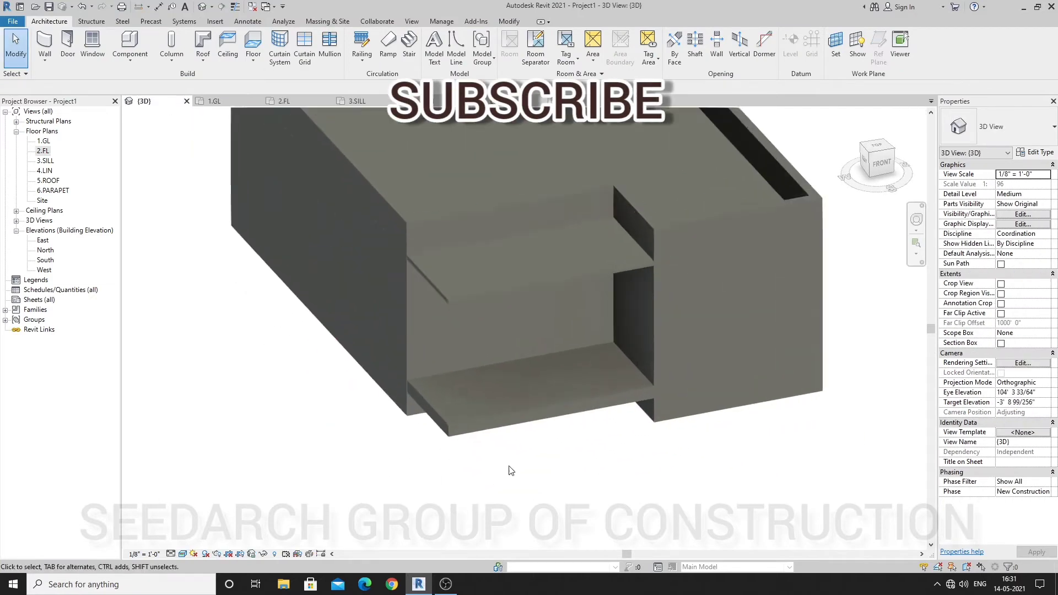
pyautogui.scroll(1, 511, 471)
pyautogui.click(463, 413)
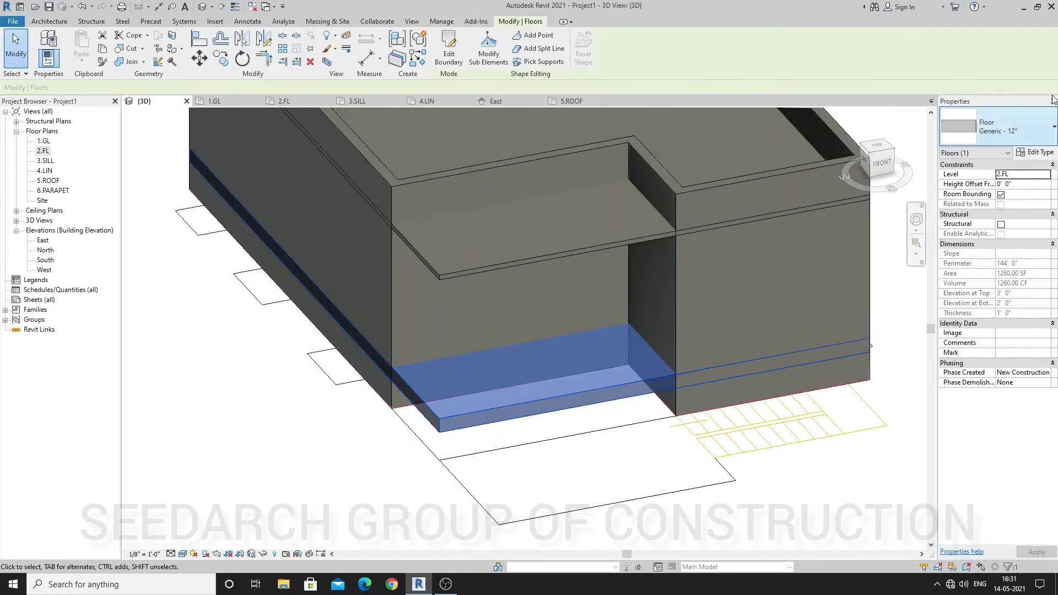
pyautogui.click(1038, 154)
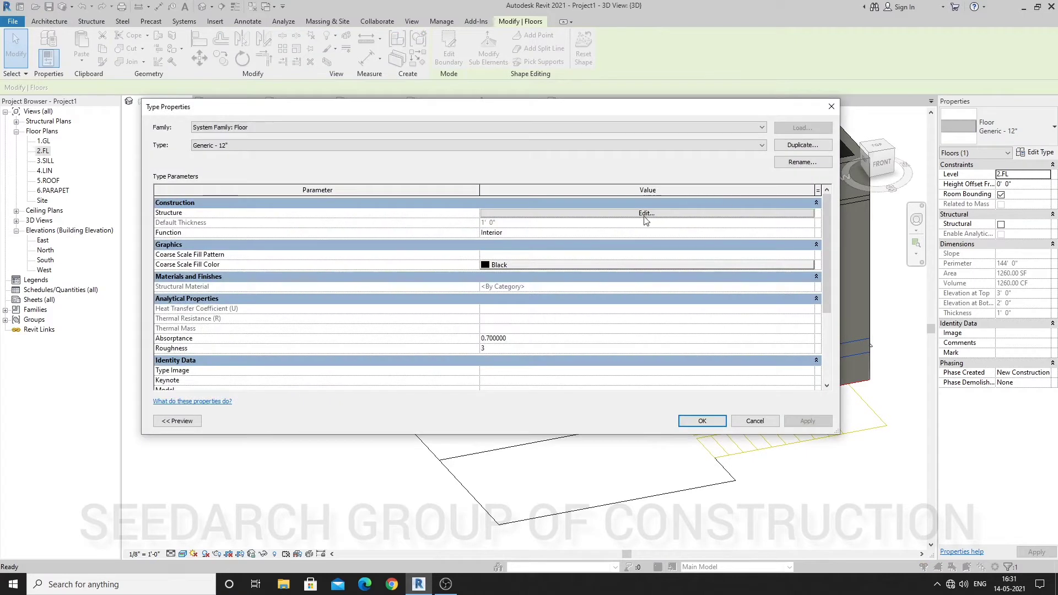
pyautogui.click(792, 146)
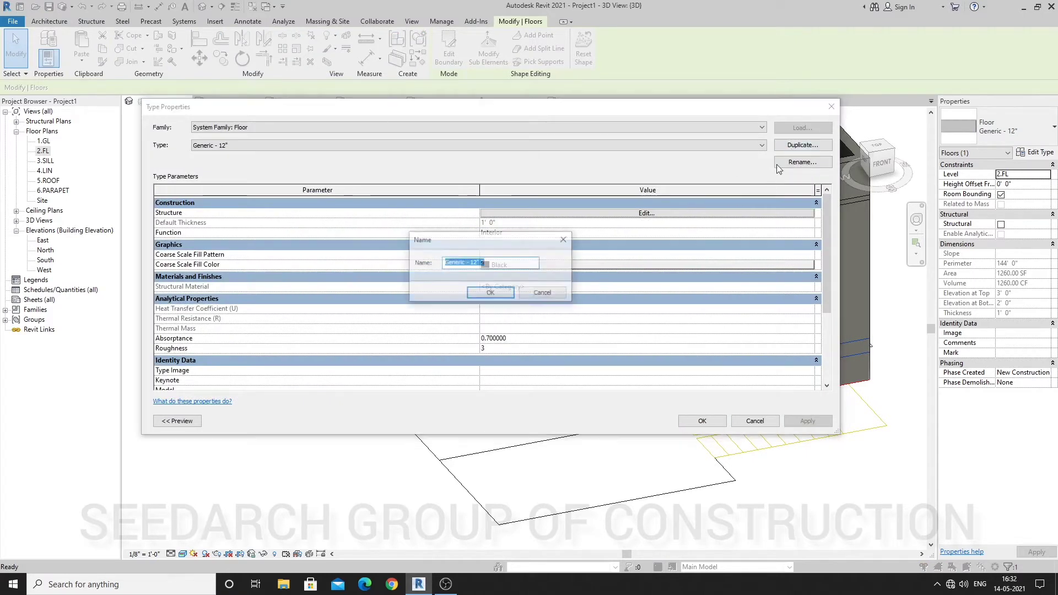
pyautogui.write('5"')
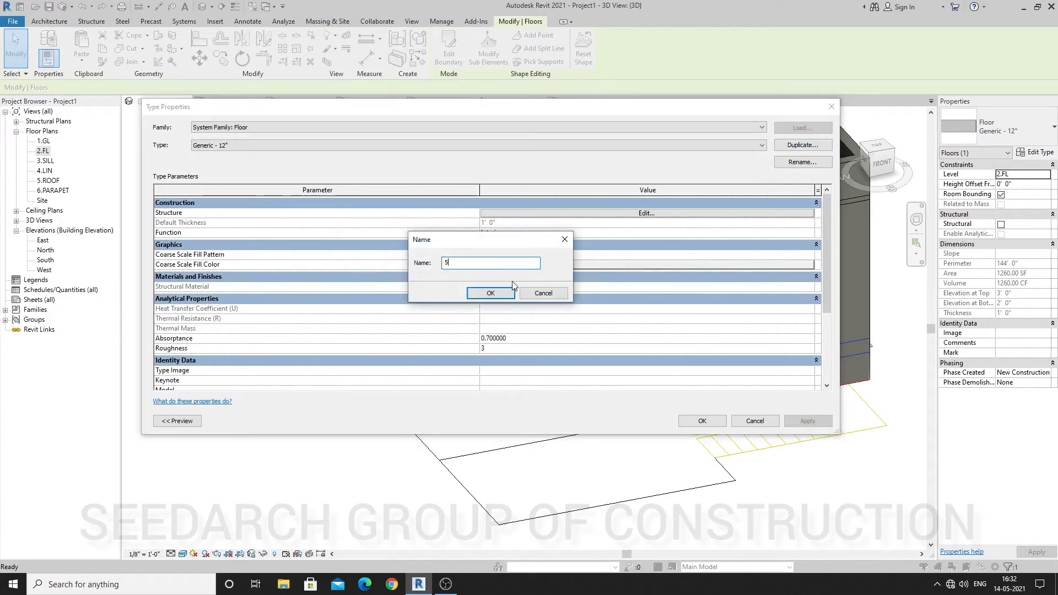
pyautogui.click(490, 293)
# Step: Set the structure layer of the 5" floor type to 5" thick and check the veranda slab in 3D
pyautogui.click(675, 213)
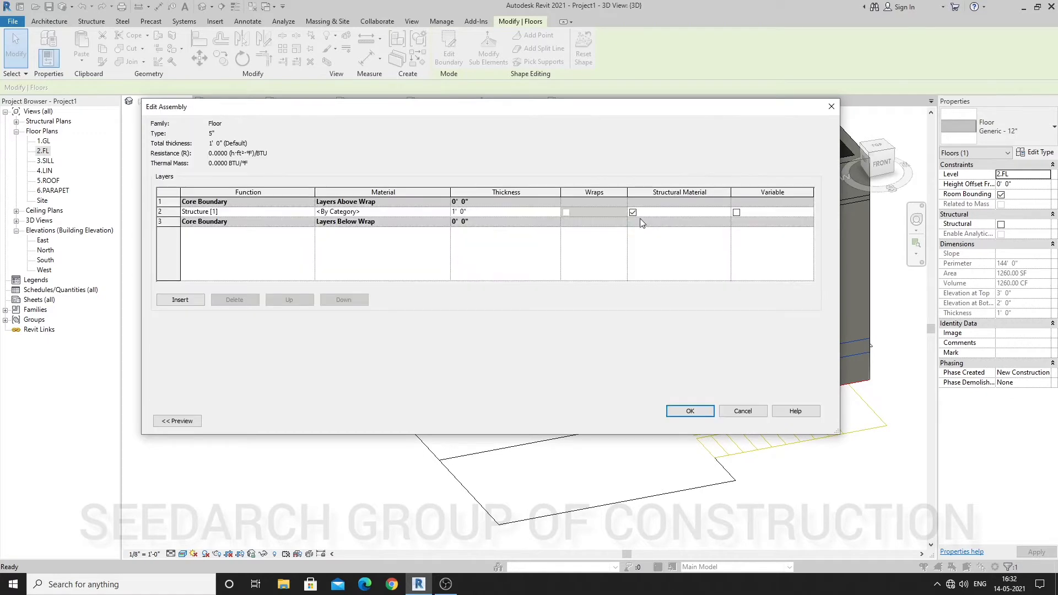
pyautogui.click(519, 216)
pyautogui.click(688, 413)
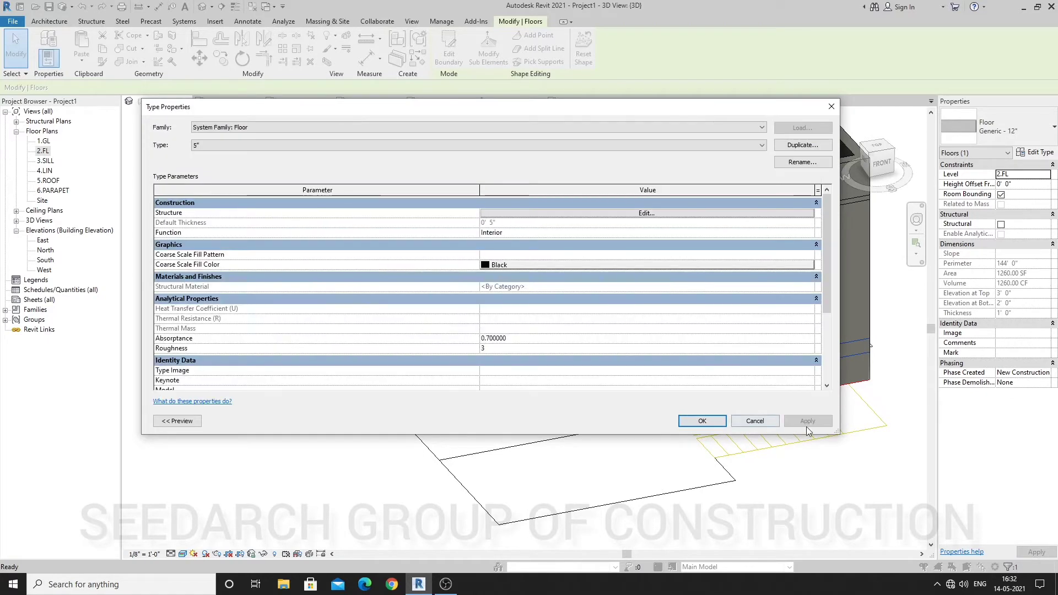
pyautogui.click(703, 422)
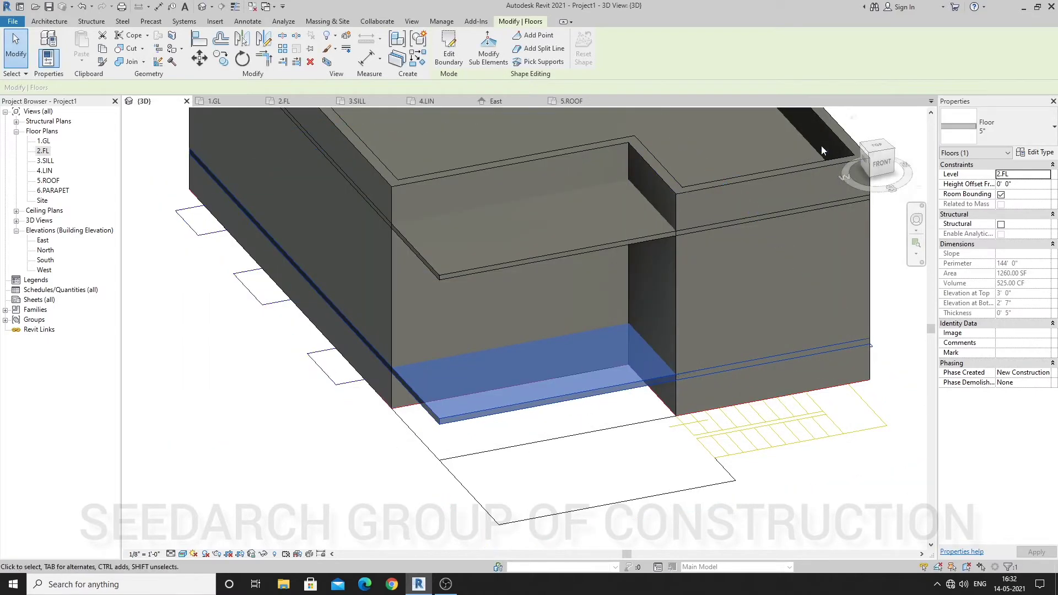
pyautogui.click(533, 441)
pyautogui.scroll(-1, 552, 350)
pyautogui.keyDown('shift'); pyautogui.moveTo(623, 412); pyautogui.dragTo(501, 435, button='middle'); pyautogui.keyUp('shift')
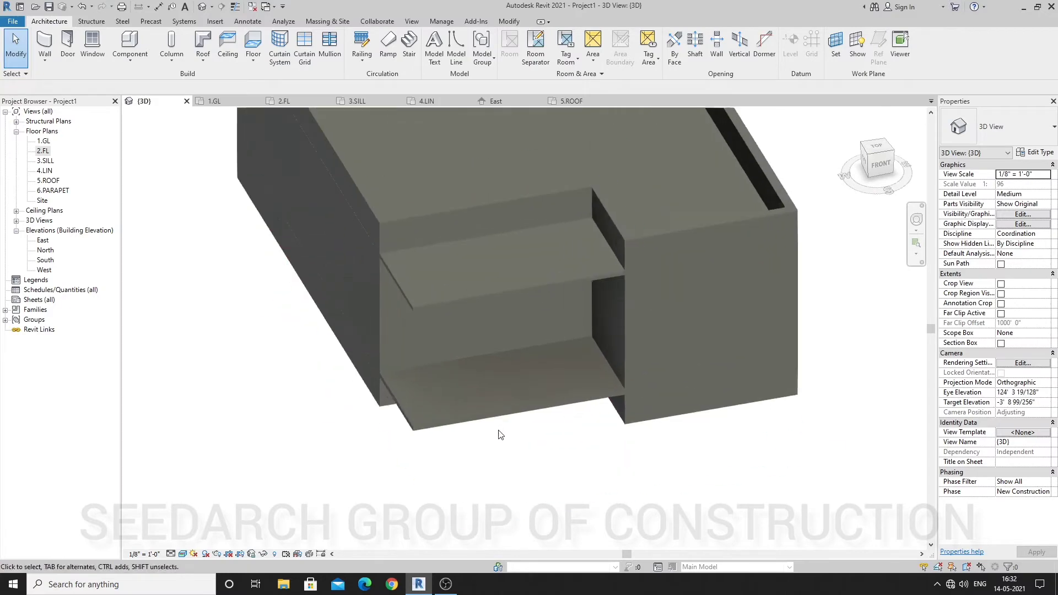
pyautogui.scroll(1, 500, 435)
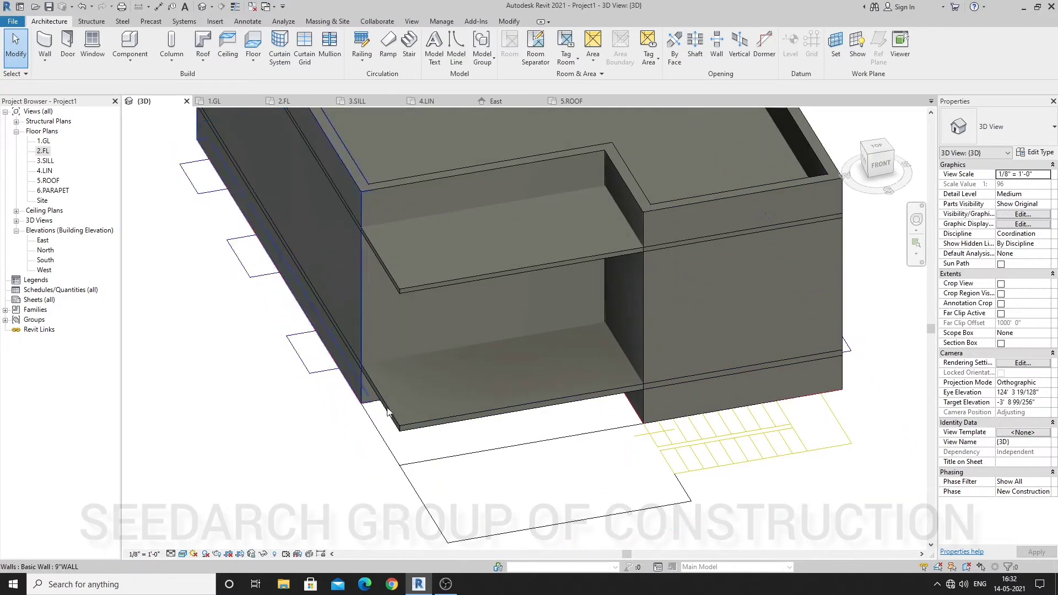
# Step: In the 2.FL floor plan, start an architectural column and load the Metal Clad Column family from the English-Imperial Columns folder
pyautogui.doubleClick(39, 151)
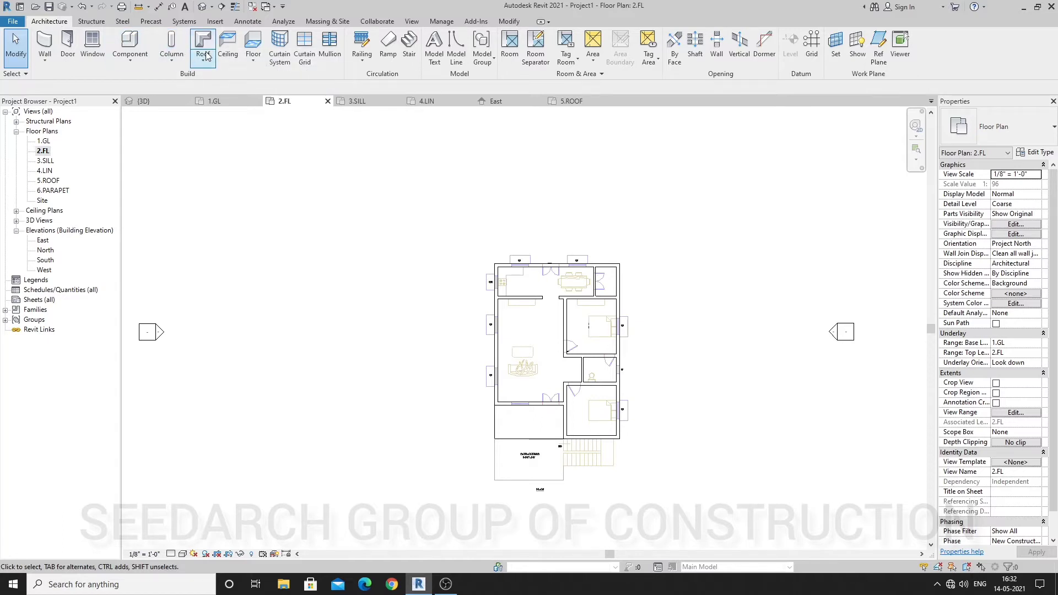
pyautogui.click(171, 58)
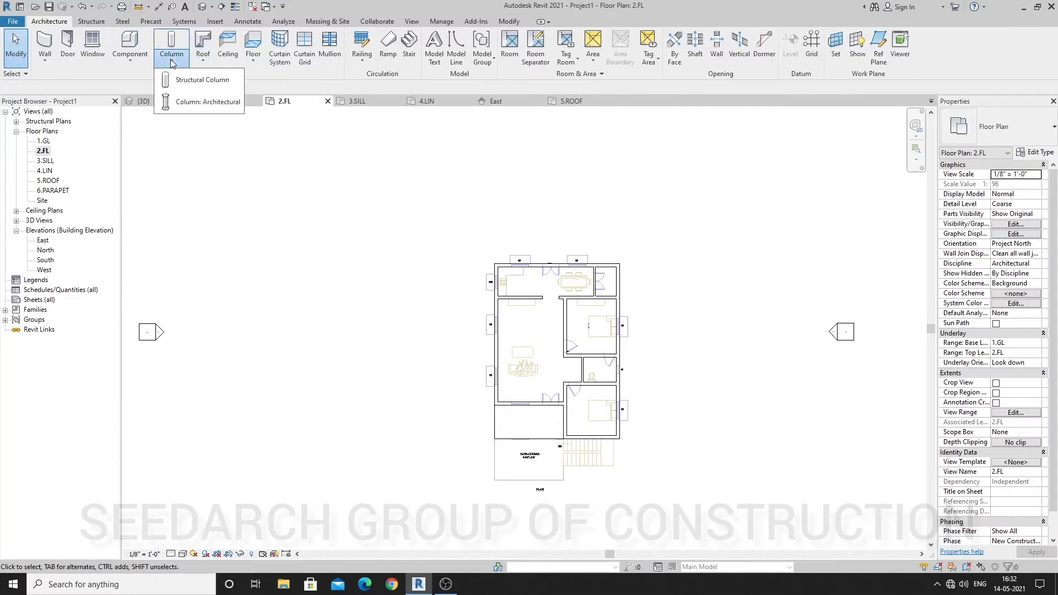
pyautogui.click(196, 105)
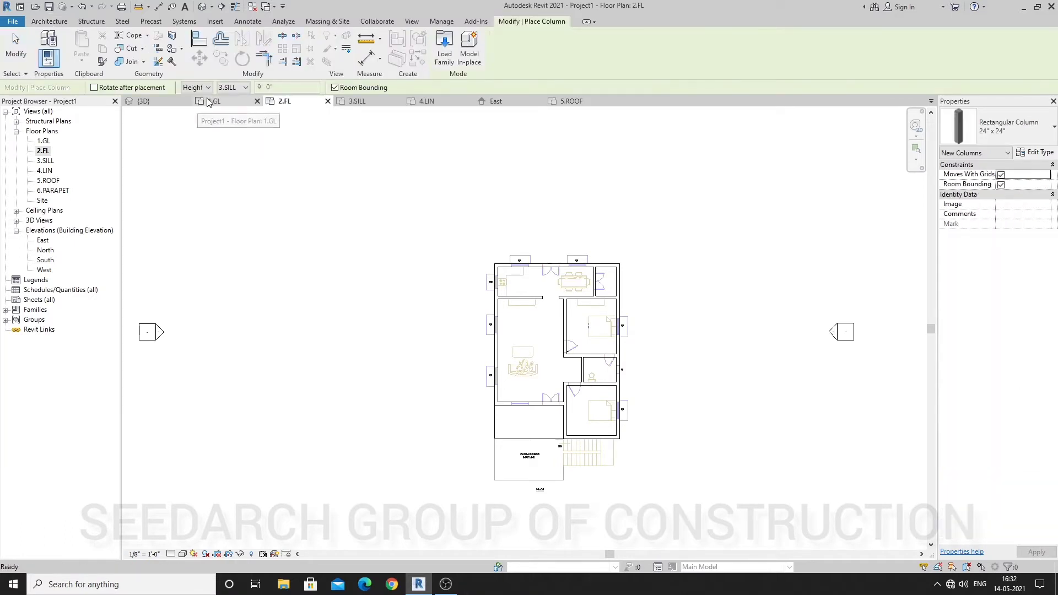
pyautogui.click(1004, 122)
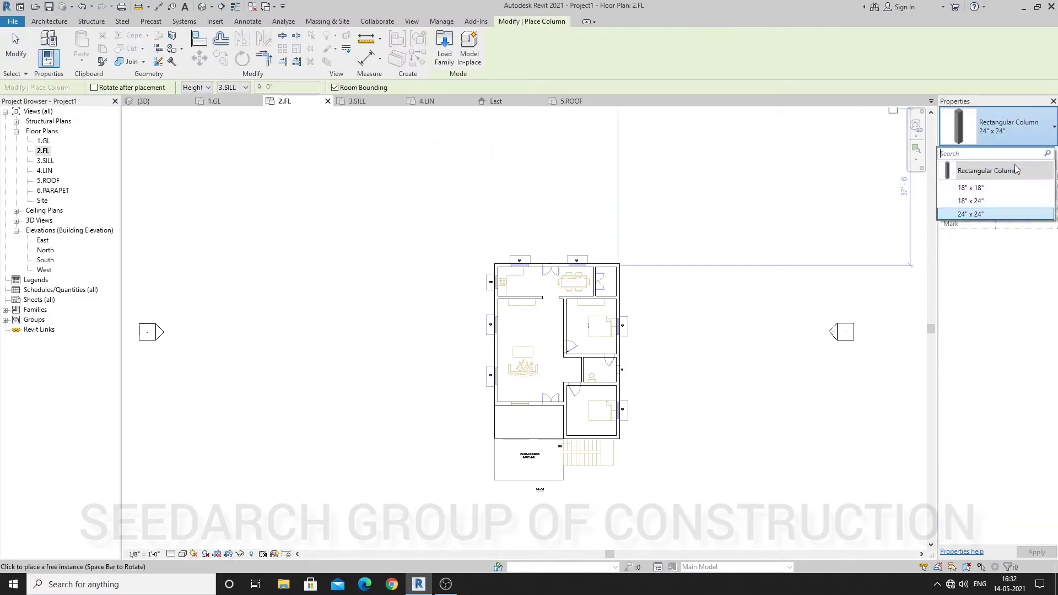
pyautogui.click(1003, 136)
pyautogui.moveTo(667, 297); pyautogui.dragTo(669, 312, button='middle')
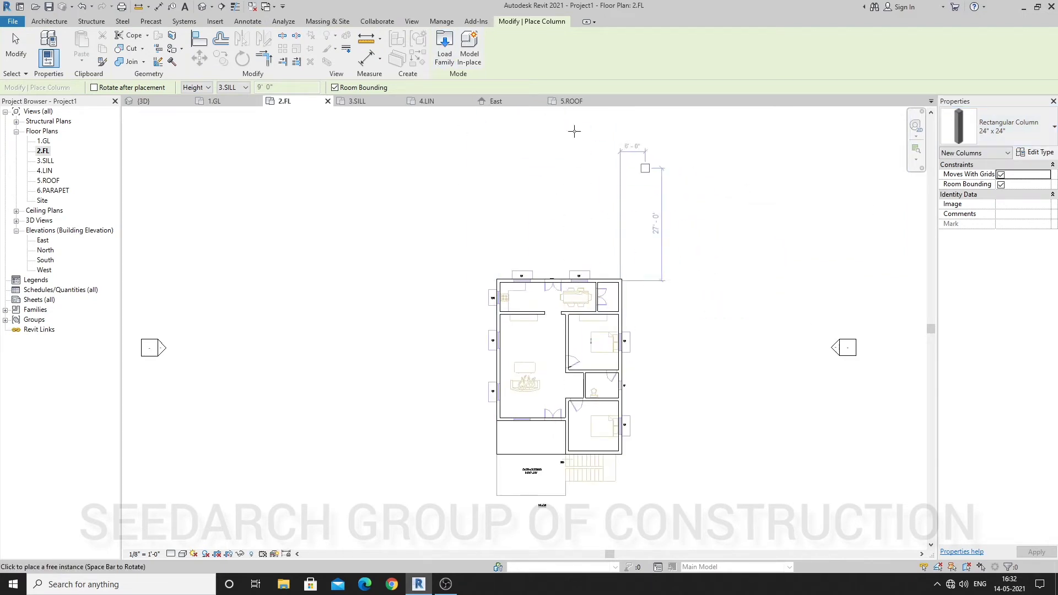
pyautogui.click(445, 48)
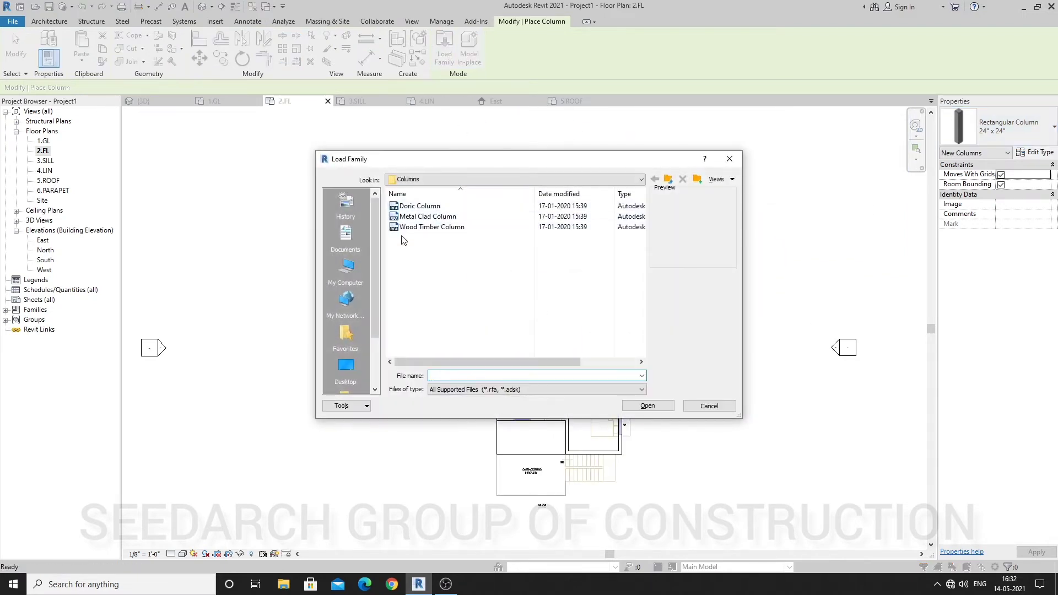
pyautogui.click(413, 181)
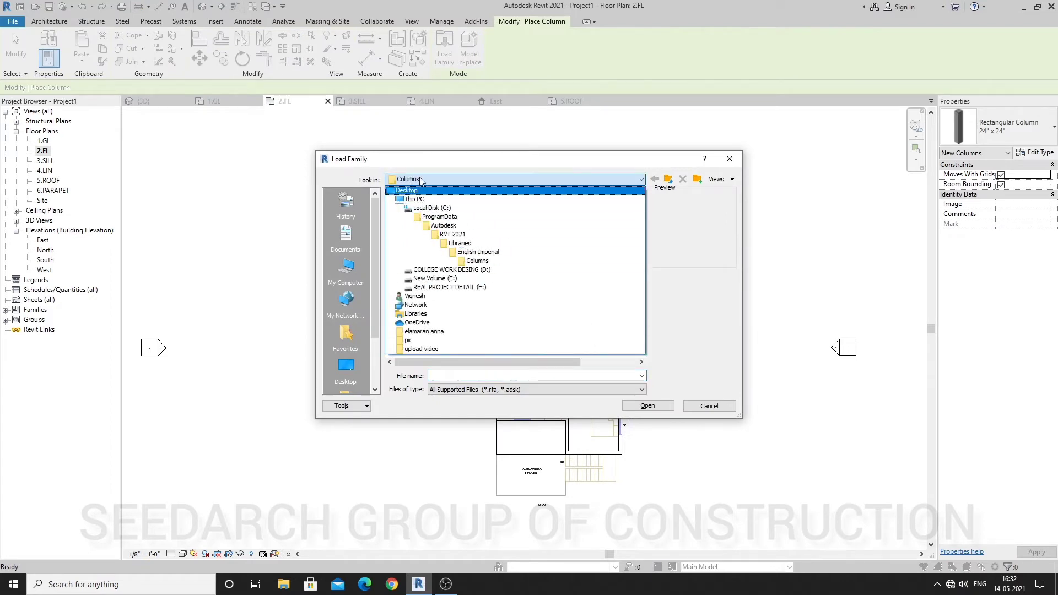
pyautogui.click(443, 252)
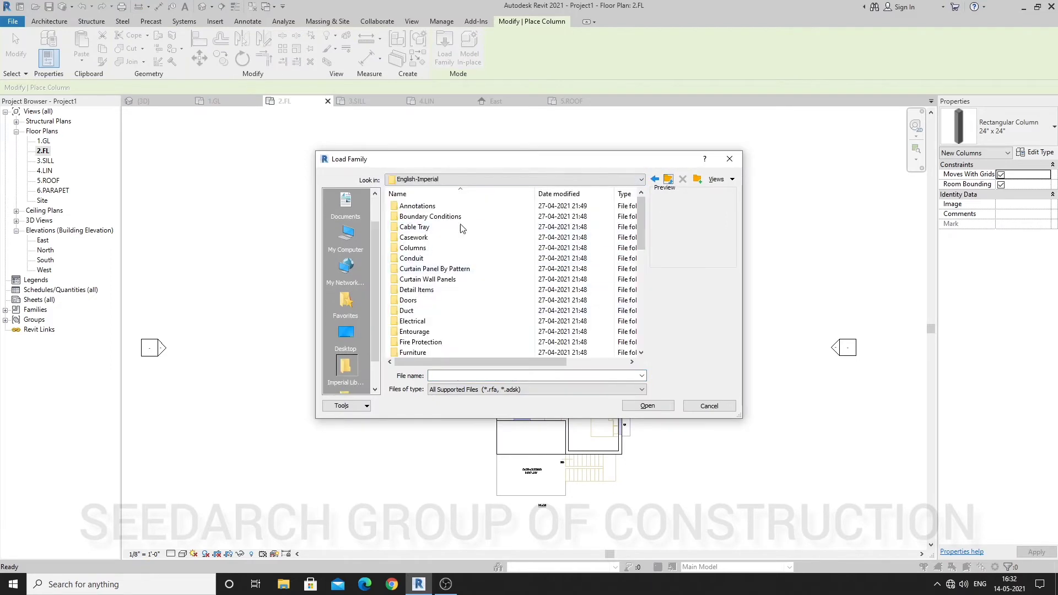
pyautogui.doubleClick(441, 247)
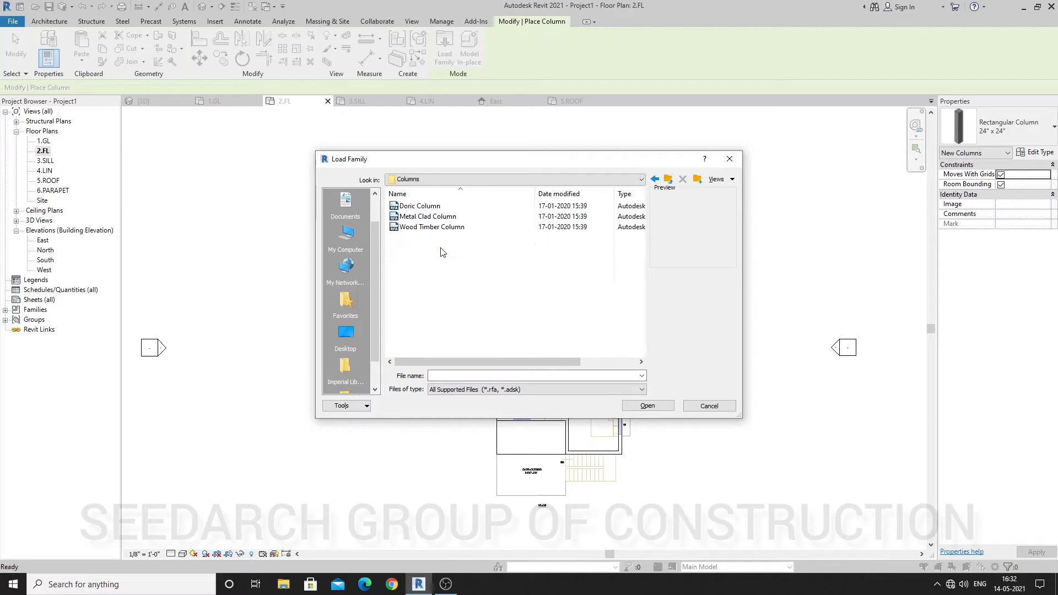
pyautogui.click(422, 207)
pyautogui.click(431, 217)
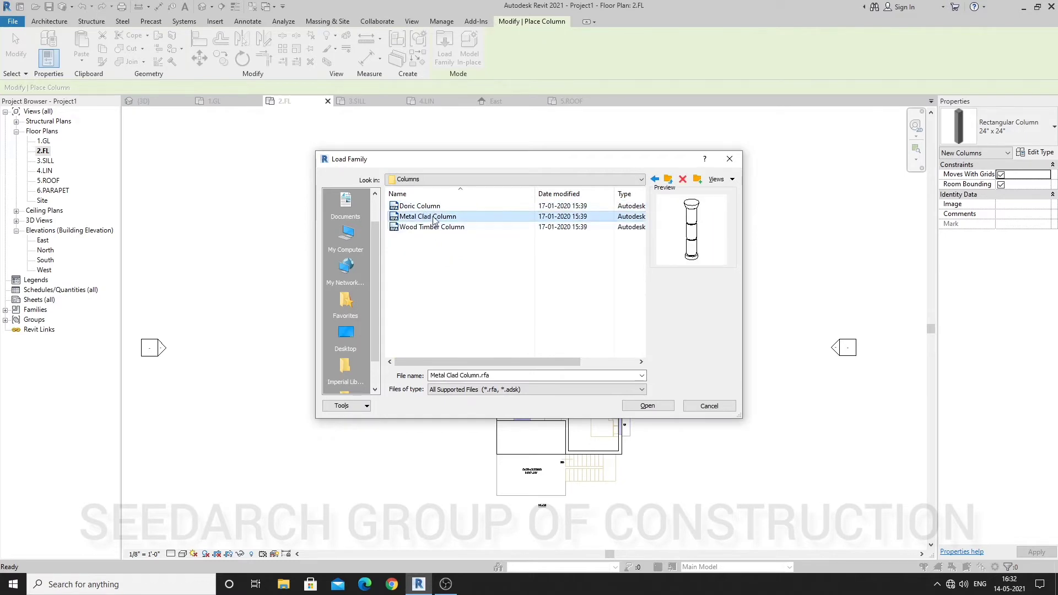
pyautogui.press('Escape')
pyautogui.click(649, 406)
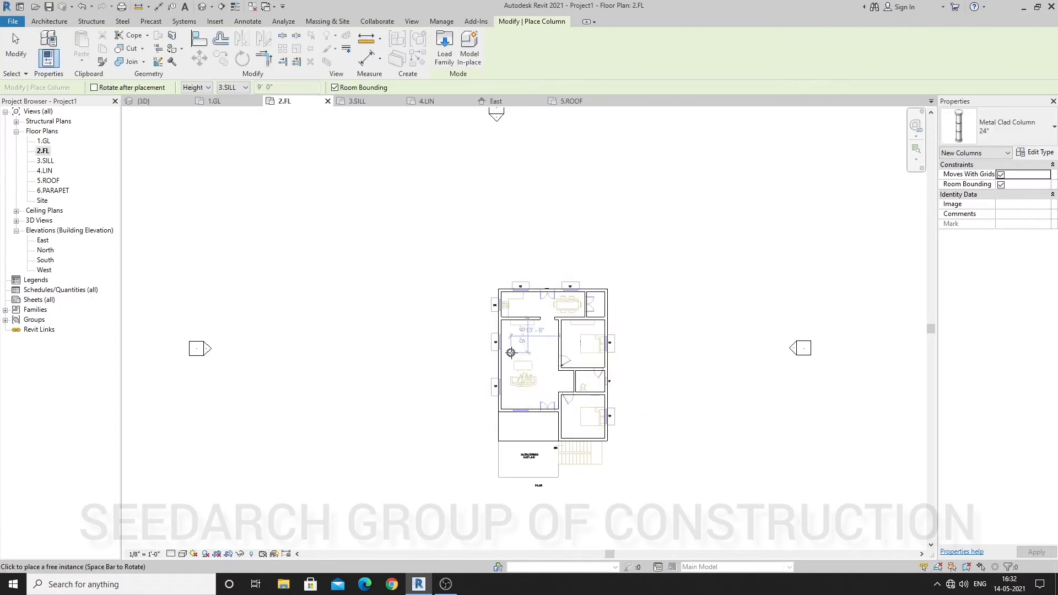
# Step: Place a 24" Metal Clad Column in the veranda's free outer corner, next to the car parking
pyautogui.scroll(3, 545, 452)
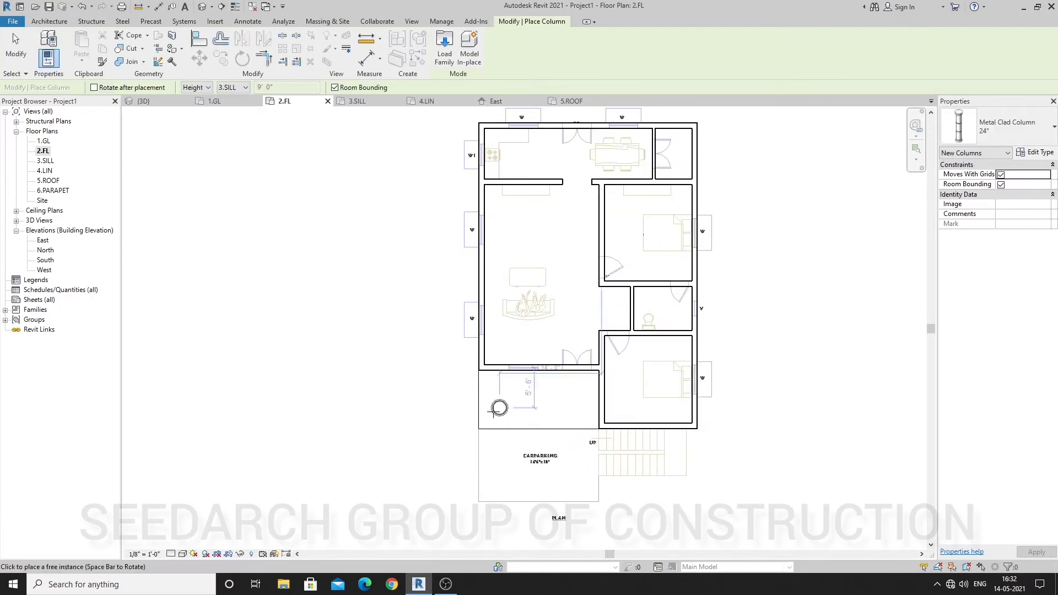
pyautogui.scroll(2, 480, 426)
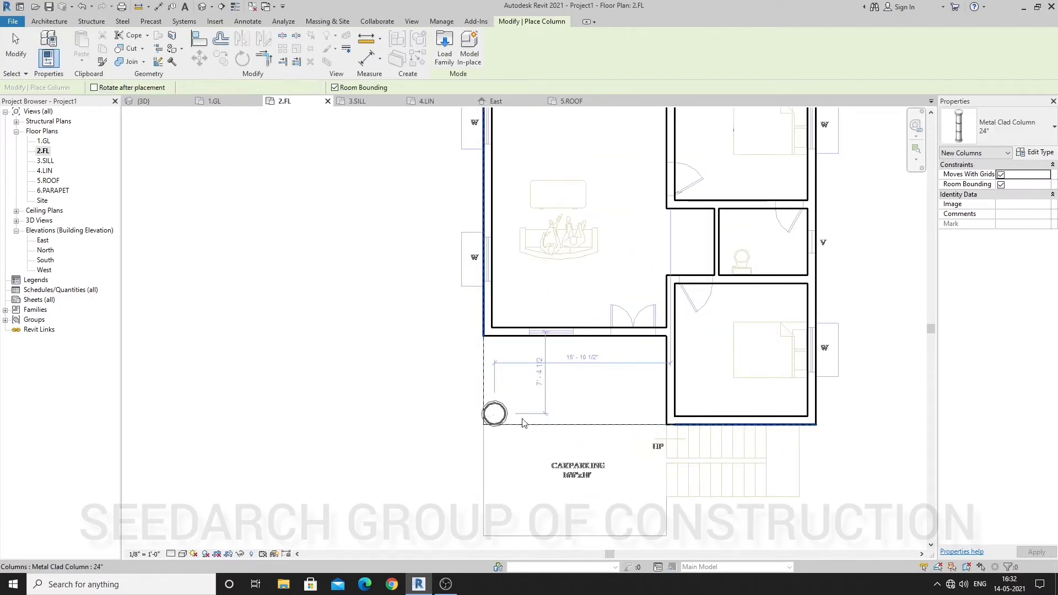
pyautogui.click(495, 415)
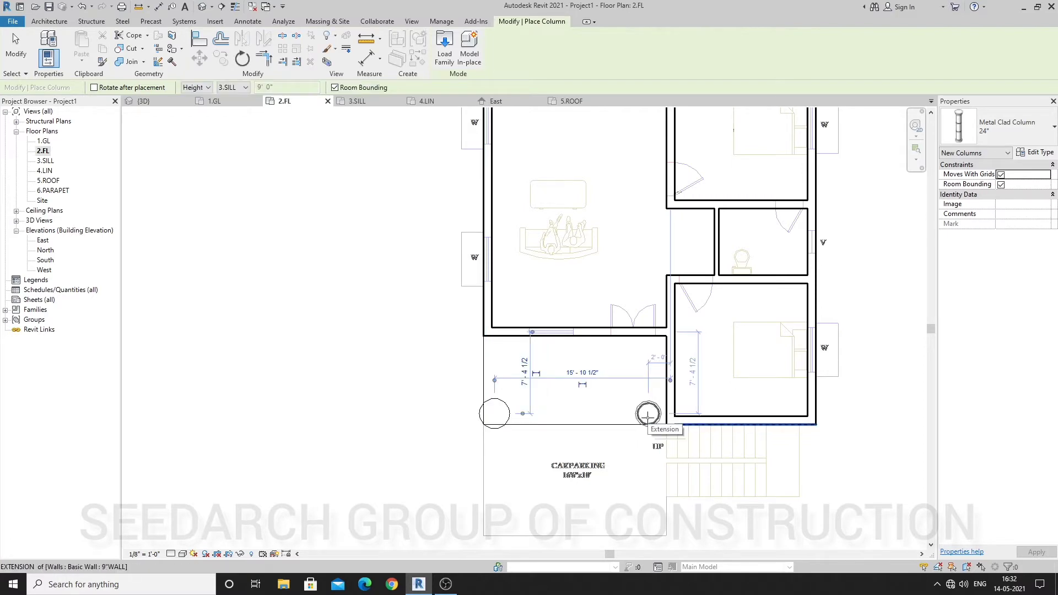
pyautogui.scroll(-2, 620, 420)
pyautogui.press('Escape')
pyautogui.scroll(-2, 493, 417)
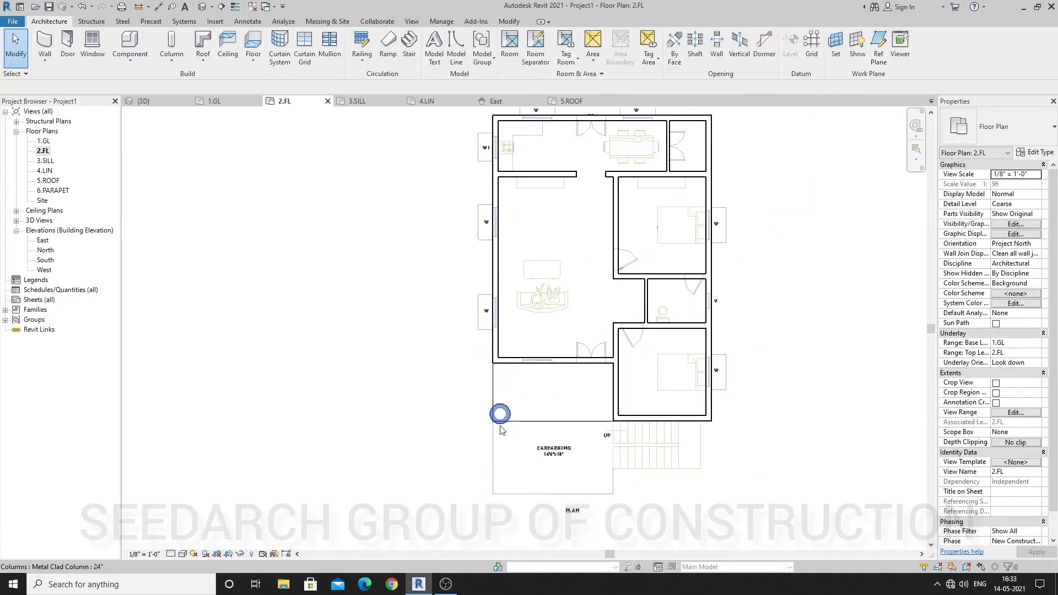
pyautogui.scroll(2, 501, 428)
pyautogui.scroll(-1, 514, 396)
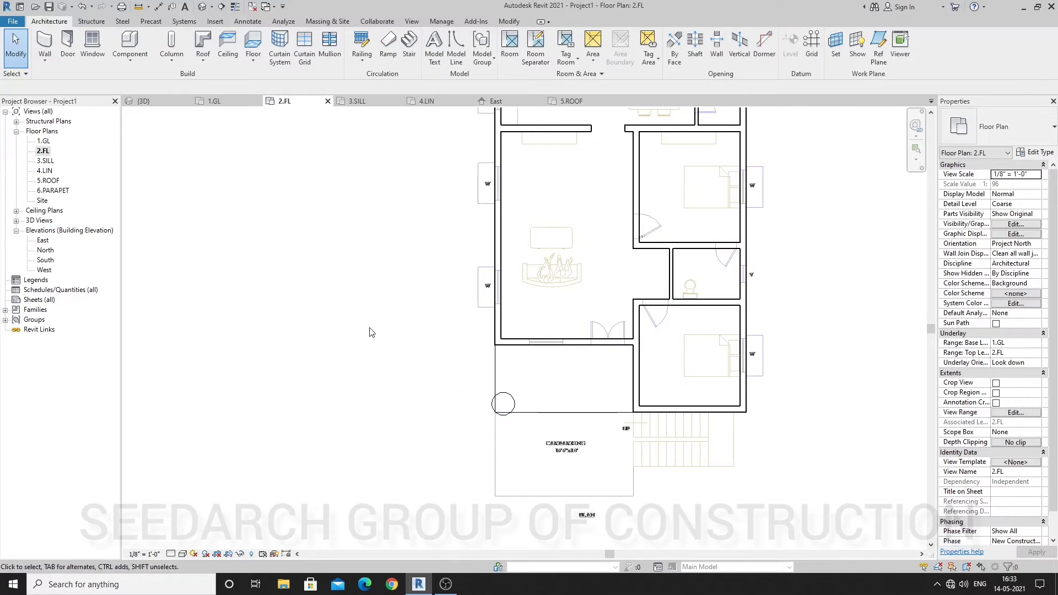
# Step: In the 3D view, set the top level of the veranda's metal clad column to 5.ROOF
pyautogui.click(201, 9)
pyautogui.scroll(-2, 468, 364)
pyautogui.scroll(2, 473, 386)
pyautogui.keyDown('shift'); pyautogui.moveTo(473, 386); pyautogui.dragTo(505, 385, button='middle'); pyautogui.keyUp('shift')
pyautogui.click(479, 358)
pyautogui.click(548, 429)
pyautogui.click(508, 382)
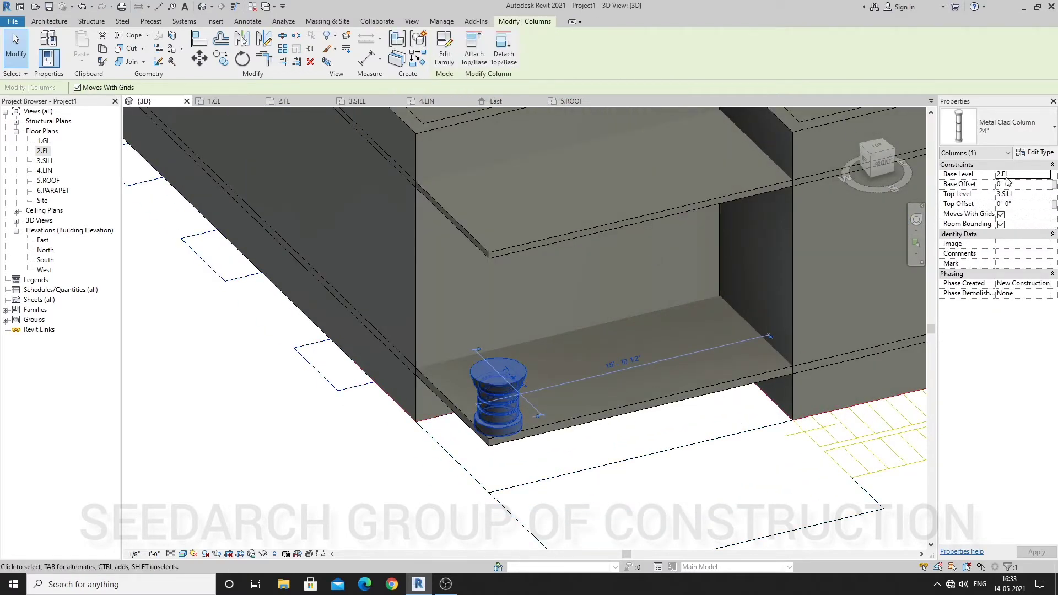
pyautogui.click(1045, 194)
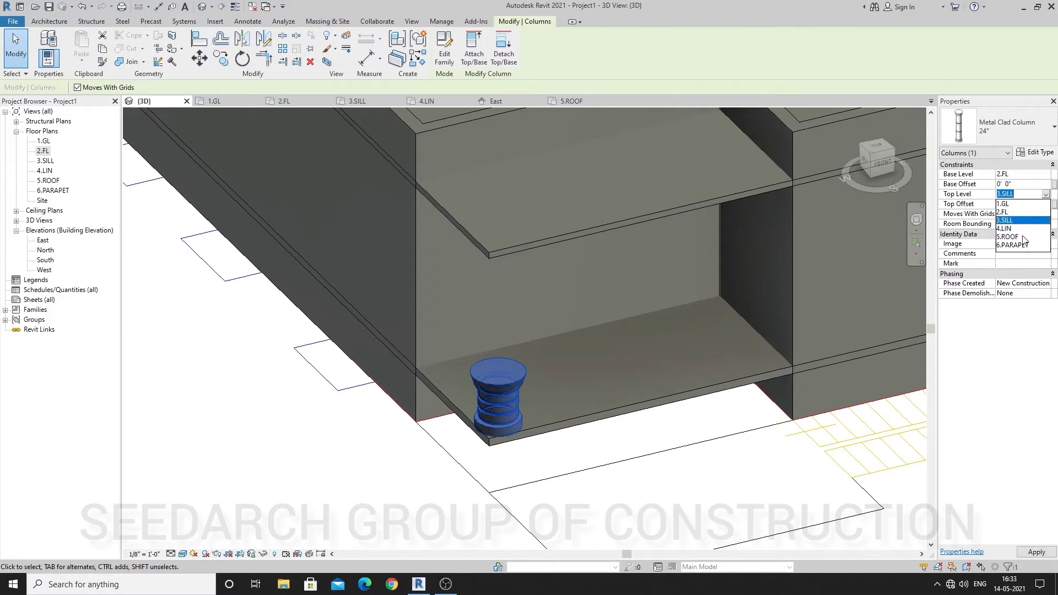
pyautogui.click(1023, 237)
# Step: Inspect the column between the veranda floor and the roof slab in the 3D view
pyautogui.scroll(-2, 766, 411)
pyautogui.click(704, 457)
pyautogui.keyDown('shift'); pyautogui.moveTo(704, 458); pyautogui.dragTo(729, 420, button='middle'); pyautogui.keyUp('shift')
pyautogui.scroll(-2, 524, 341)
pyautogui.scroll(2, 529, 340)
pyautogui.keyDown('shift'); pyautogui.moveTo(579, 356); pyautogui.dragTo(603, 381, button='middle'); pyautogui.keyUp('shift')
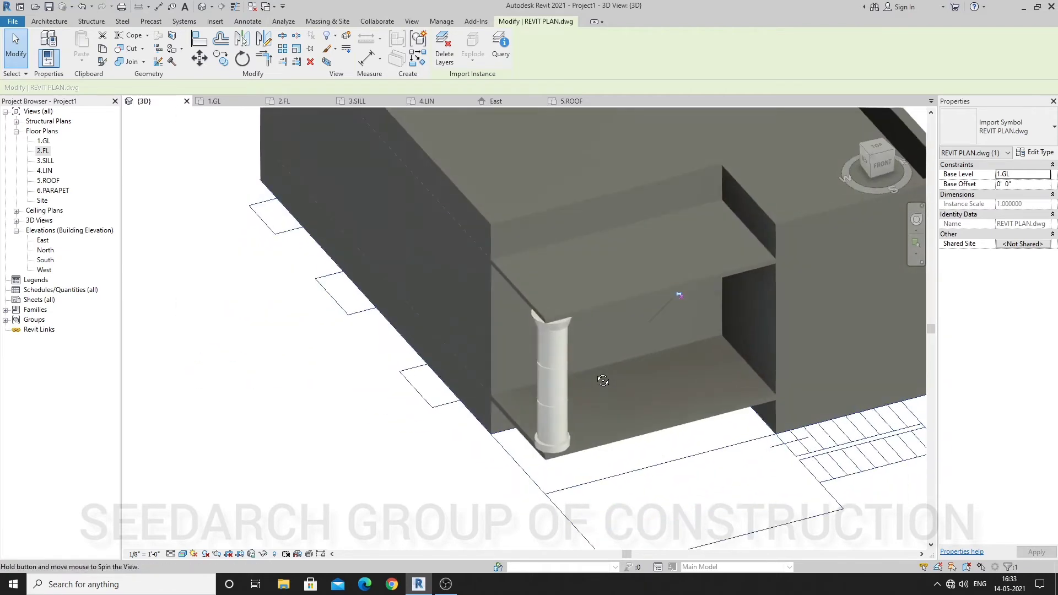
pyautogui.scroll(-1, 464, 354)
pyautogui.scroll(1, 632, 369)
pyautogui.scroll(-1, 531, 389)
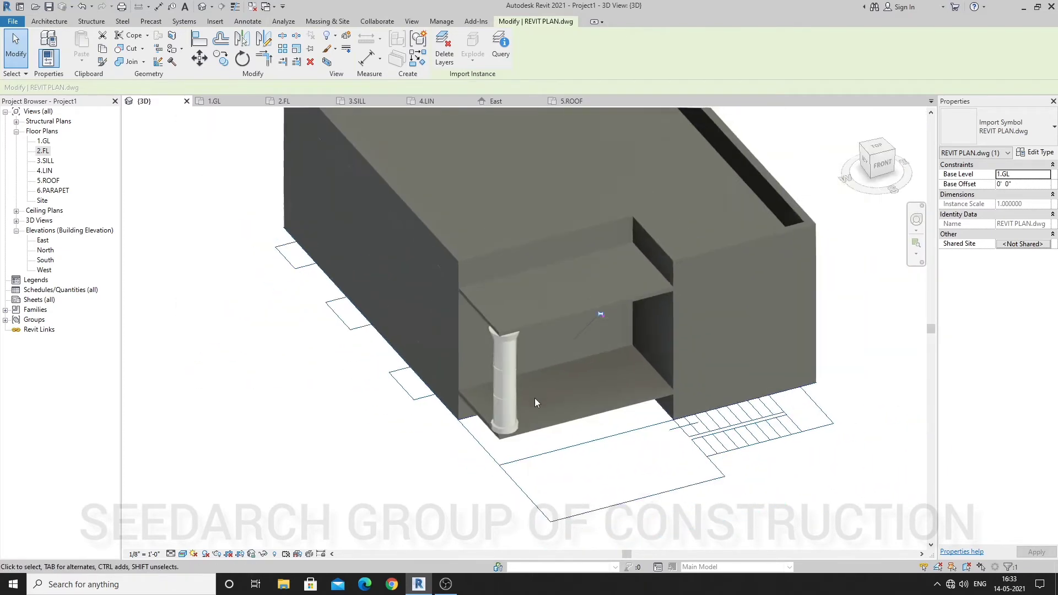
pyautogui.scroll(1, 536, 409)
pyautogui.keyDown('shift'); pyautogui.moveTo(576, 422); pyautogui.dragTo(553, 365, button='middle'); pyautogui.keyUp('shift')
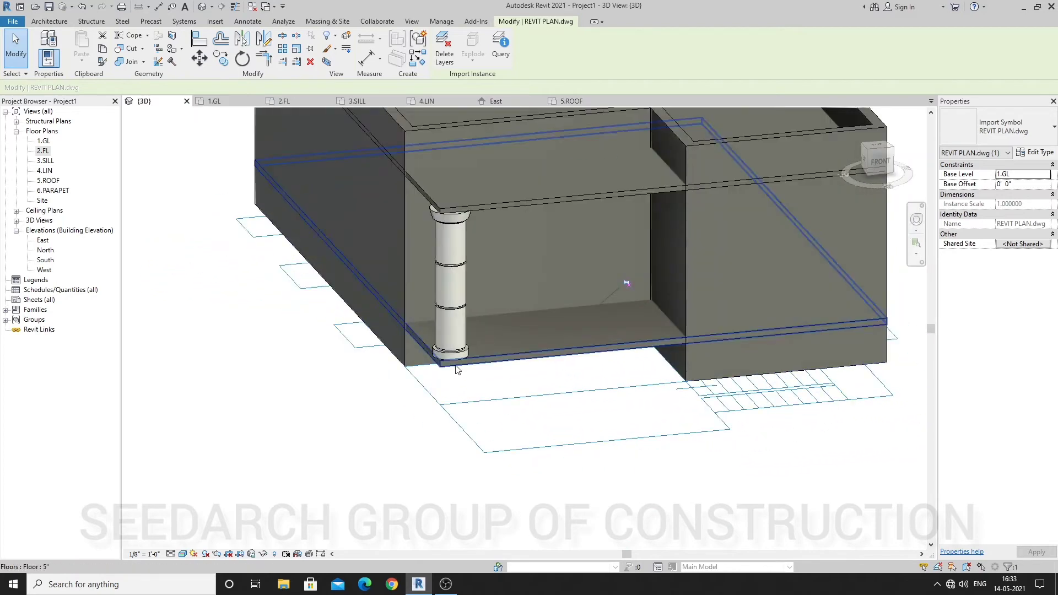
# Step: In the 1.GL floor plan, draw 9"WALL base walls along the veranda's two open sides, with the top constraint up to 2.FL
pyautogui.doubleClick(43, 142)
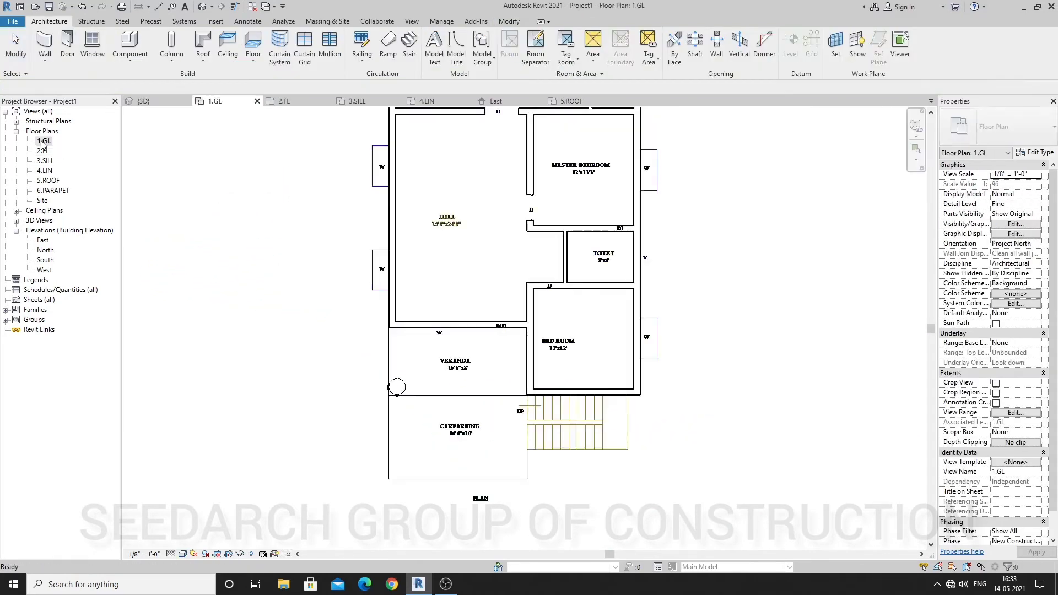
pyautogui.press('w')
pyautogui.press('a')
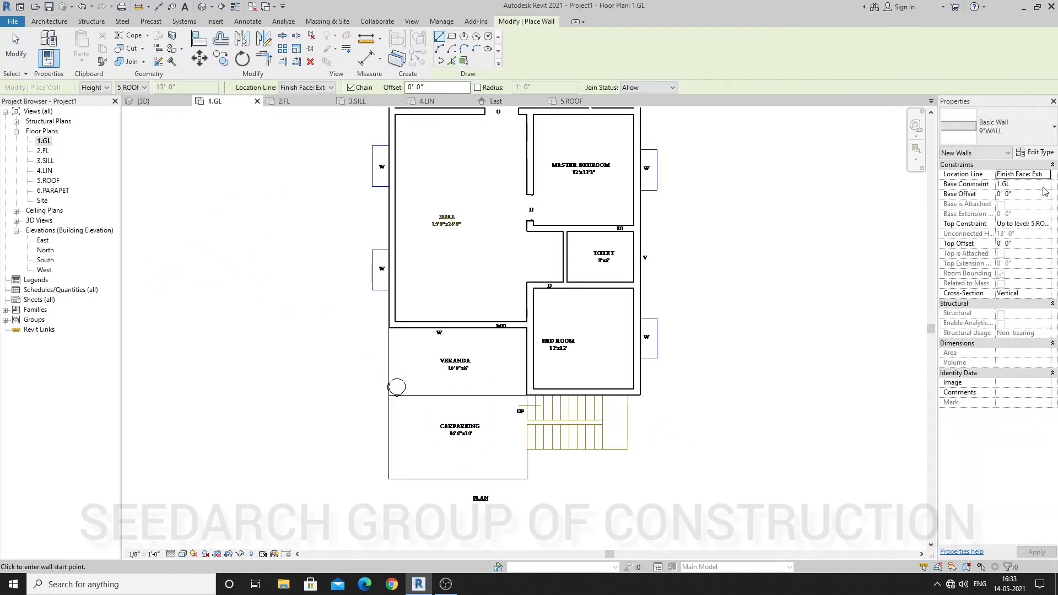
pyautogui.click(1047, 229)
pyautogui.click(1020, 248)
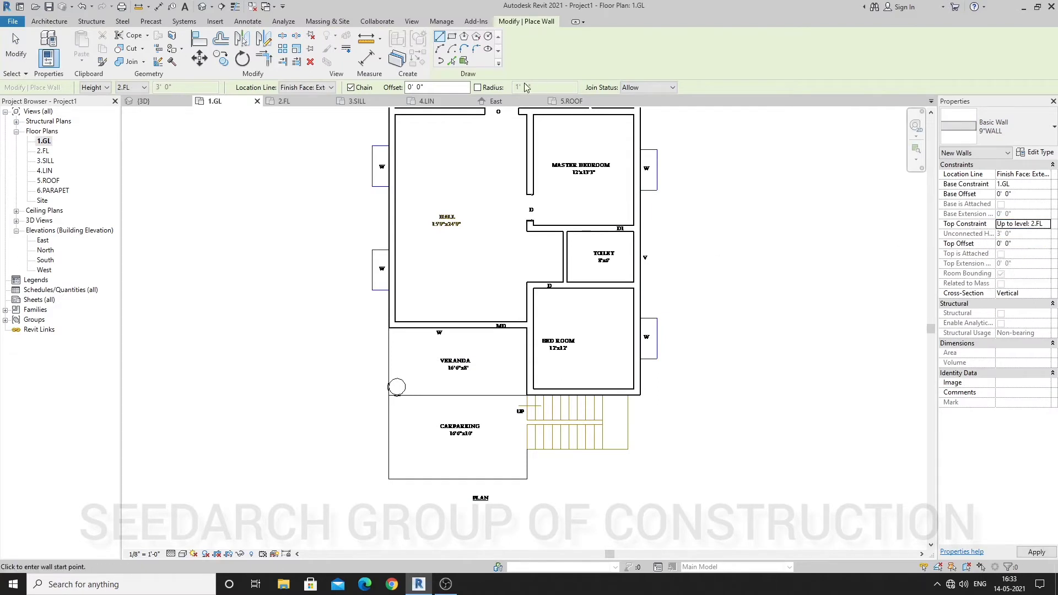
pyautogui.scroll(2, 395, 396)
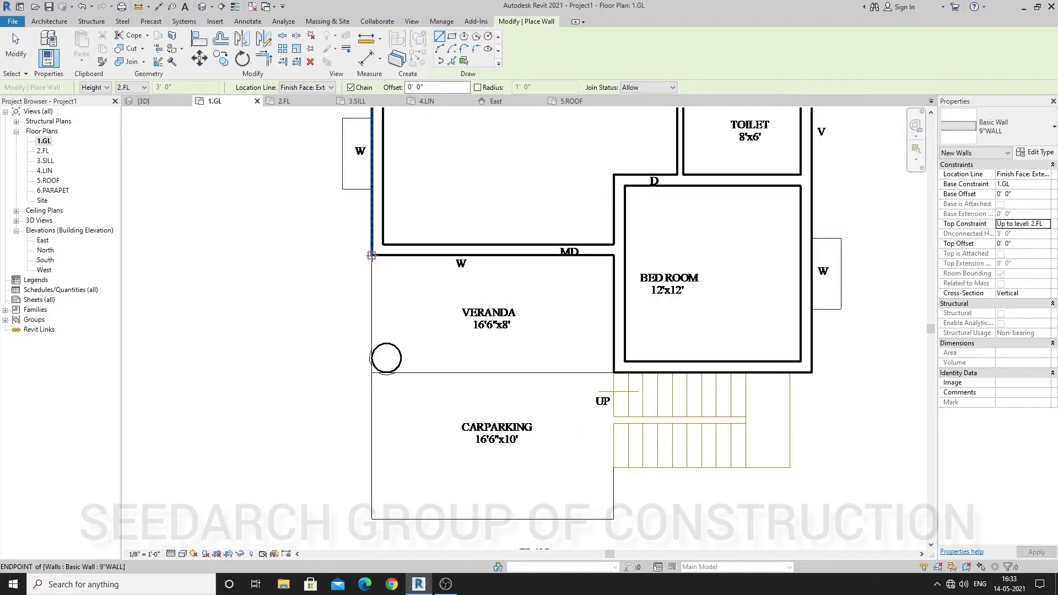
pyautogui.click(372, 255)
pyautogui.click(372, 373)
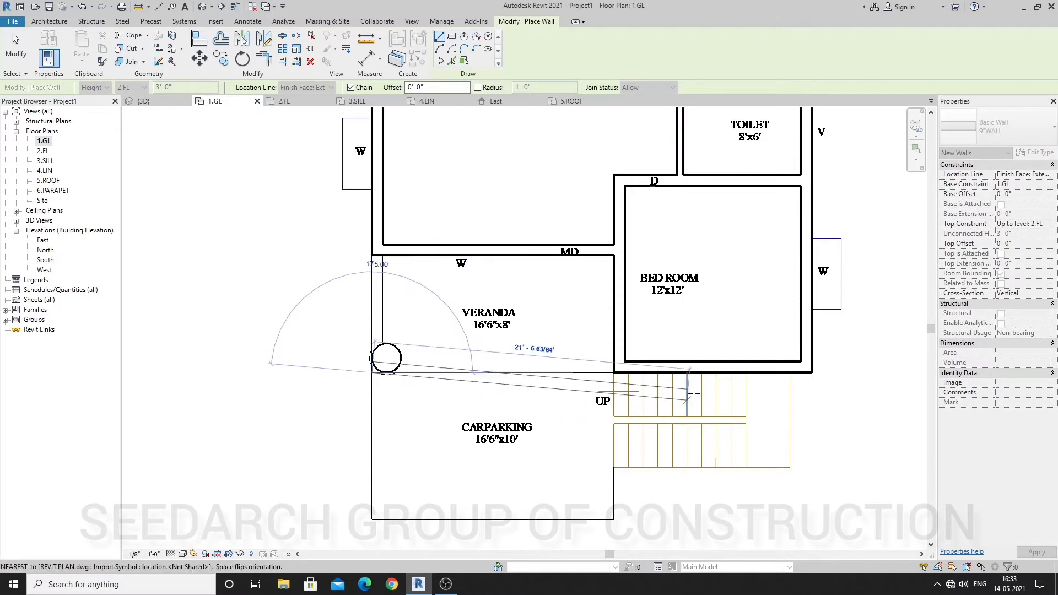
pyautogui.click(614, 373)
pyautogui.press('Escape')
pyautogui.press('Escape')
# Step: Examine the veranda base walls and the column in the 3D view
pyautogui.click(202, 6)
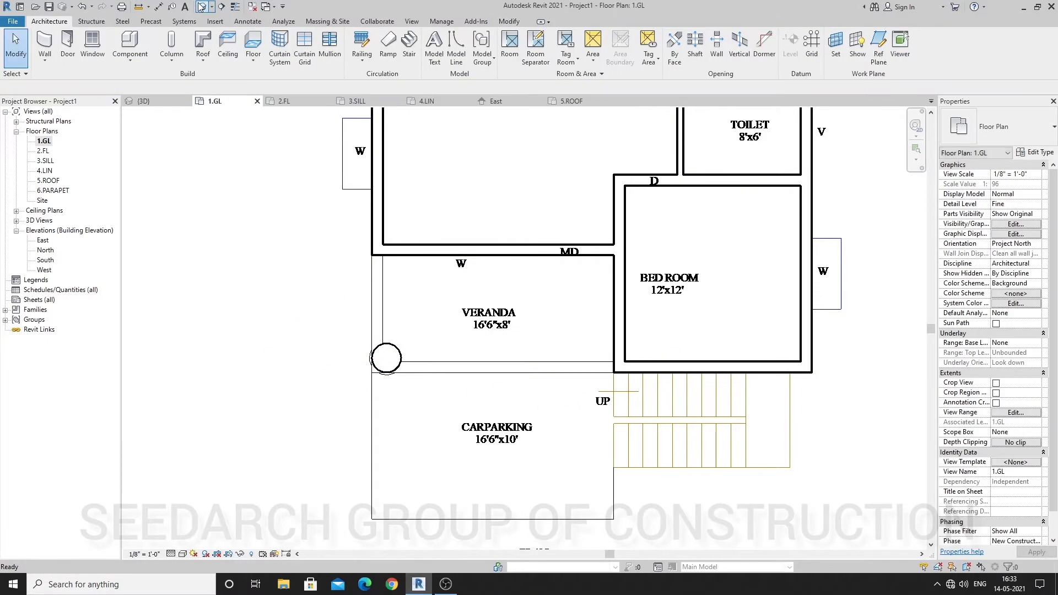
pyautogui.scroll(3, 677, 414)
pyautogui.keyDown('shift'); pyautogui.moveTo(676, 414); pyautogui.dragTo(569, 420, button='middle'); pyautogui.keyUp('shift')
pyautogui.scroll(-2, 589, 402)
pyautogui.scroll(2, 589, 402)
pyautogui.scroll(-3, 569, 420)
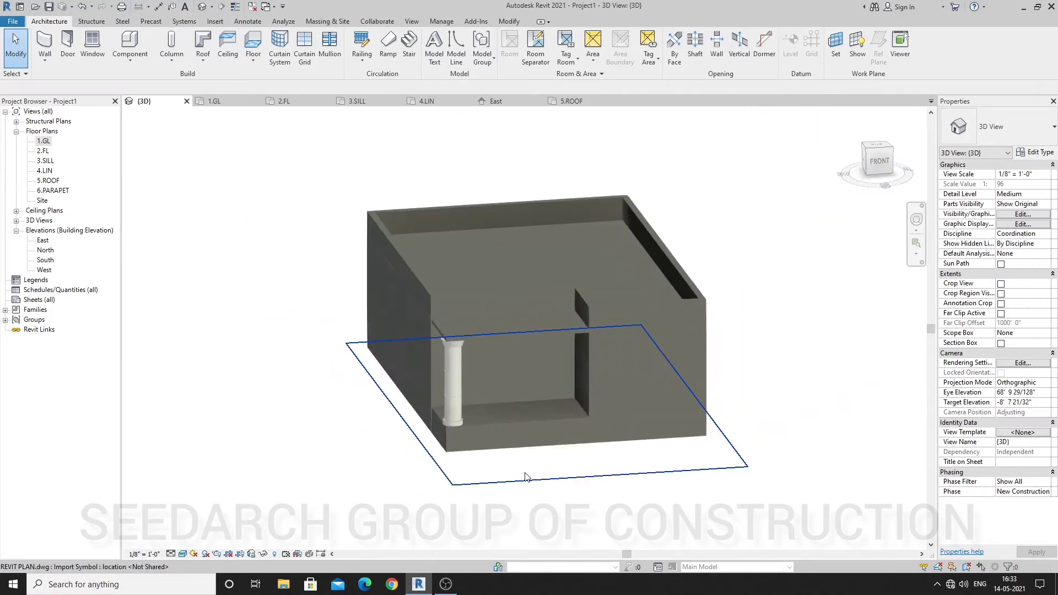
pyautogui.scroll(1, 485, 415)
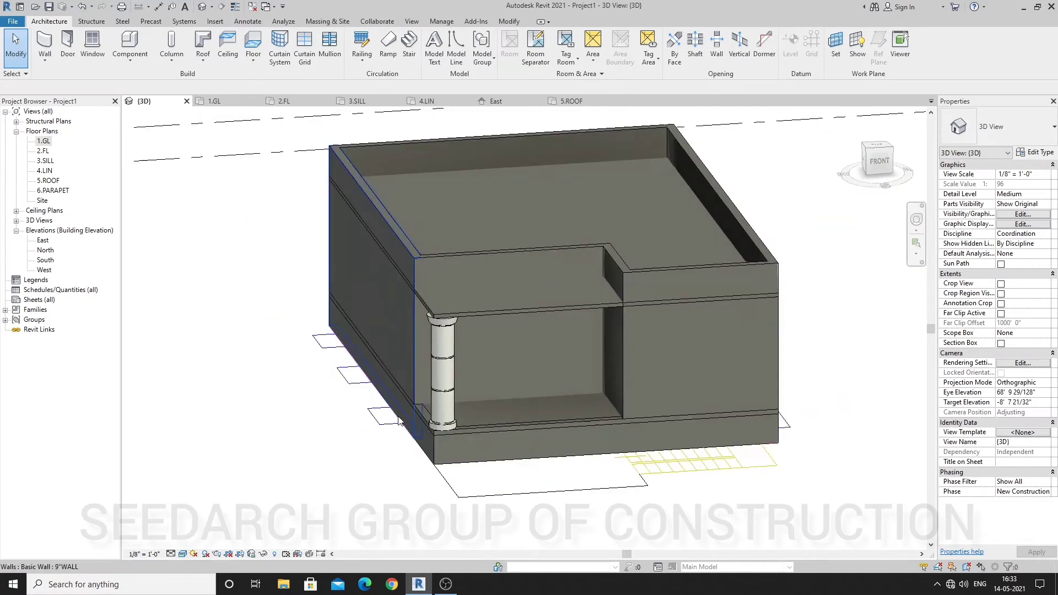
pyautogui.scroll(1, 471, 439)
pyautogui.scroll(-2, 566, 389)
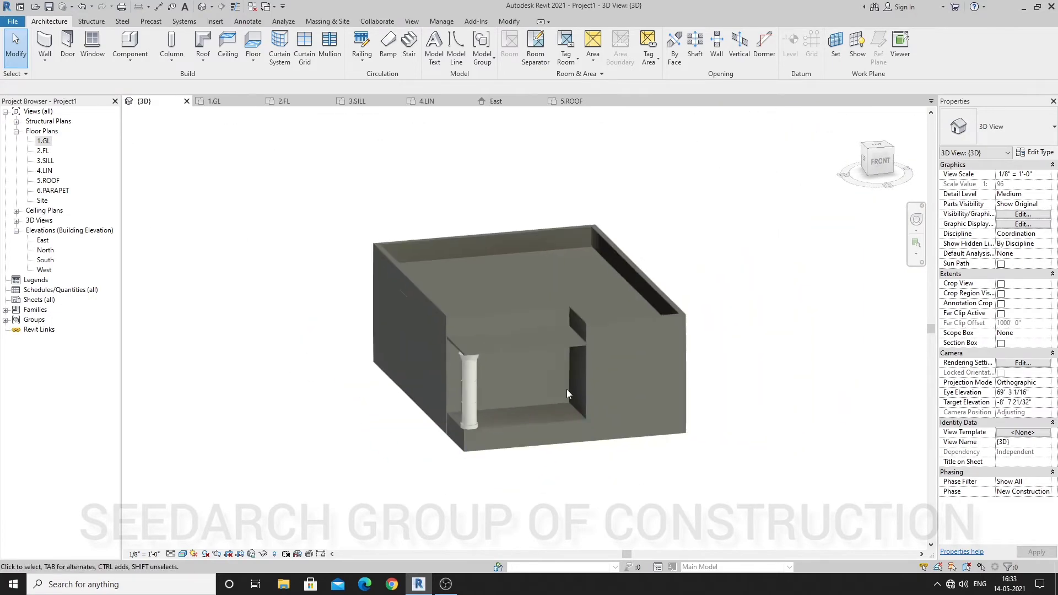
pyautogui.scroll(3, 498, 360)
pyautogui.scroll(3, 469, 370)
pyautogui.scroll(-1, 418, 383)
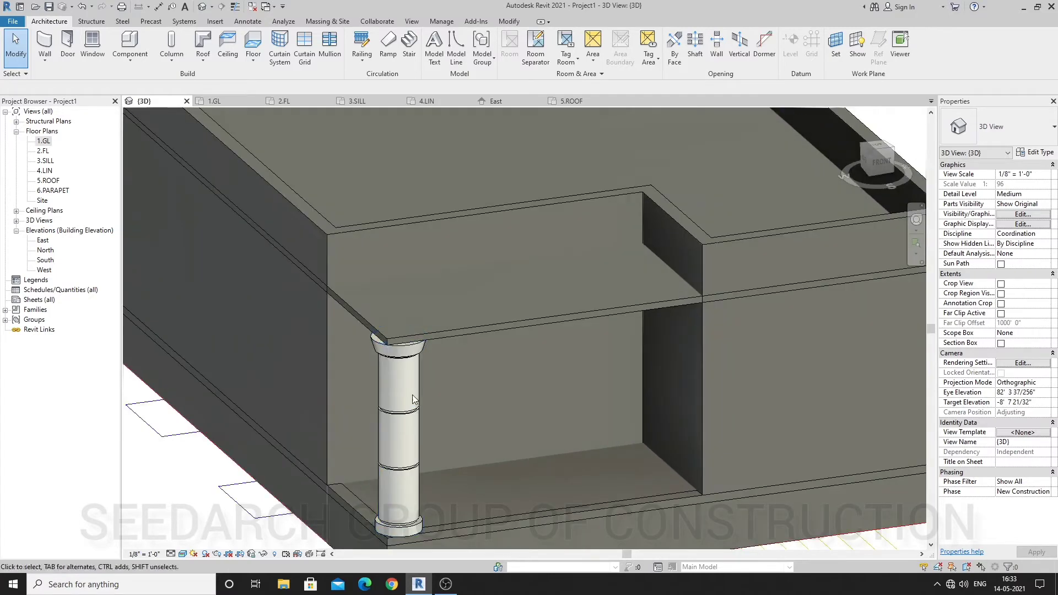
# Step: Duplicate the veranda column's 24" type as R4R4R and reduce the new type's diameter
pyautogui.scroll(2, 410, 402)
pyautogui.scroll(-2, 410, 404)
pyautogui.click(409, 396)
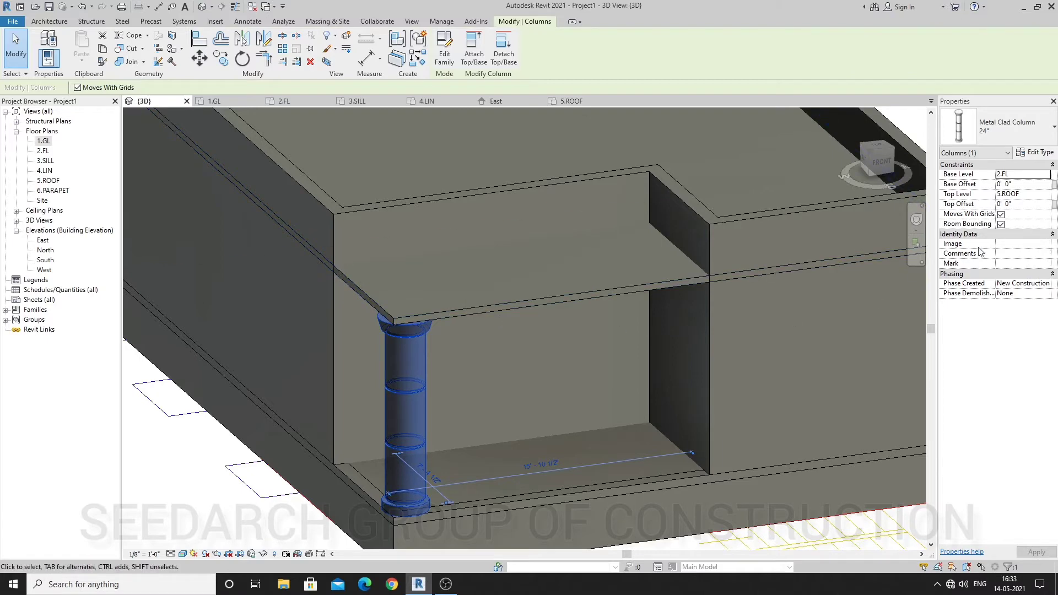
pyautogui.click(1036, 154)
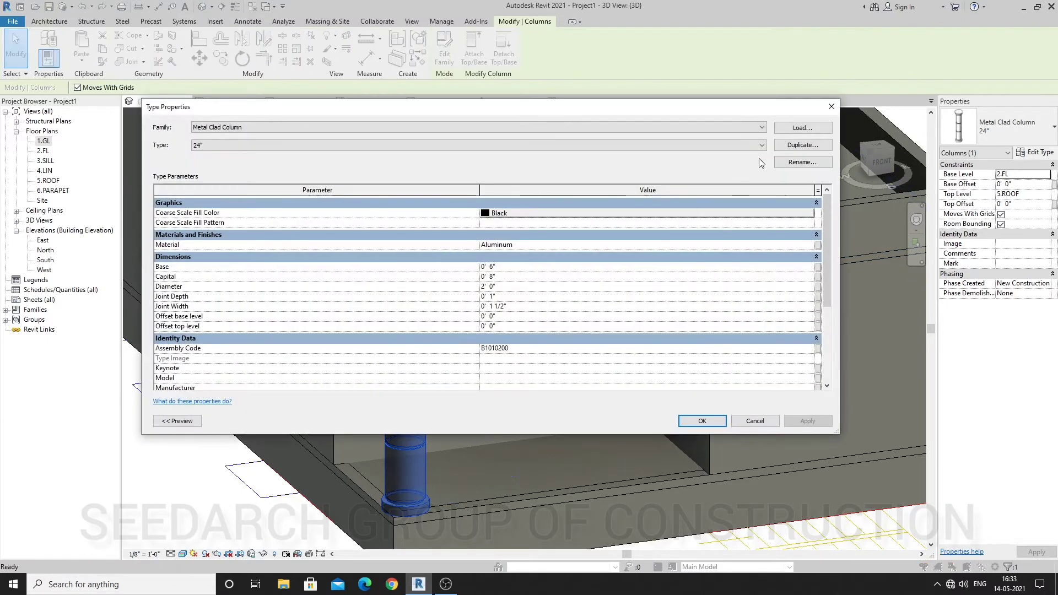
pyautogui.click(802, 145)
pyautogui.write('R4R4R')
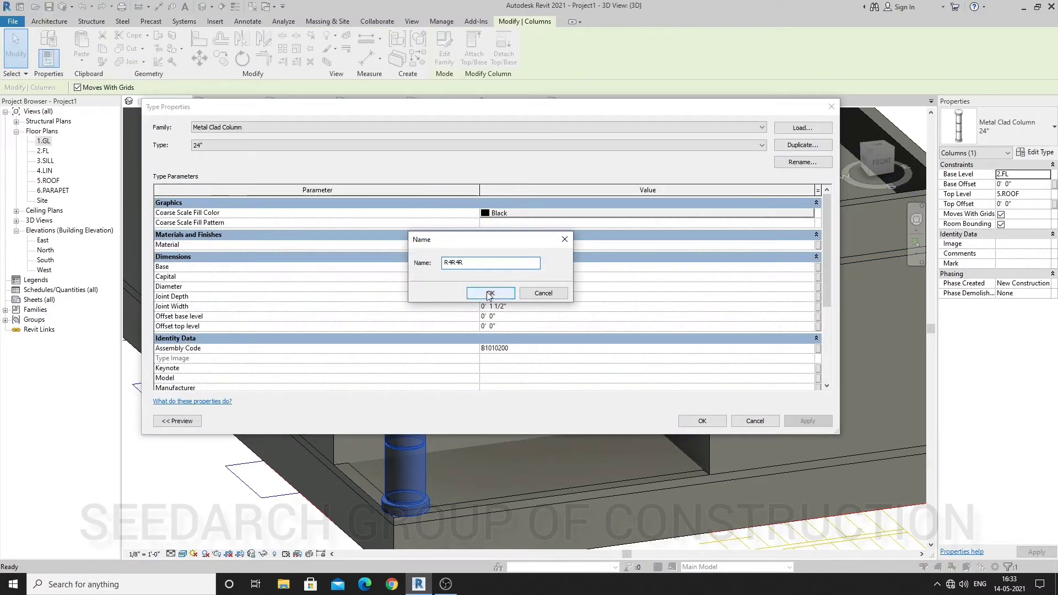
pyautogui.click(491, 293)
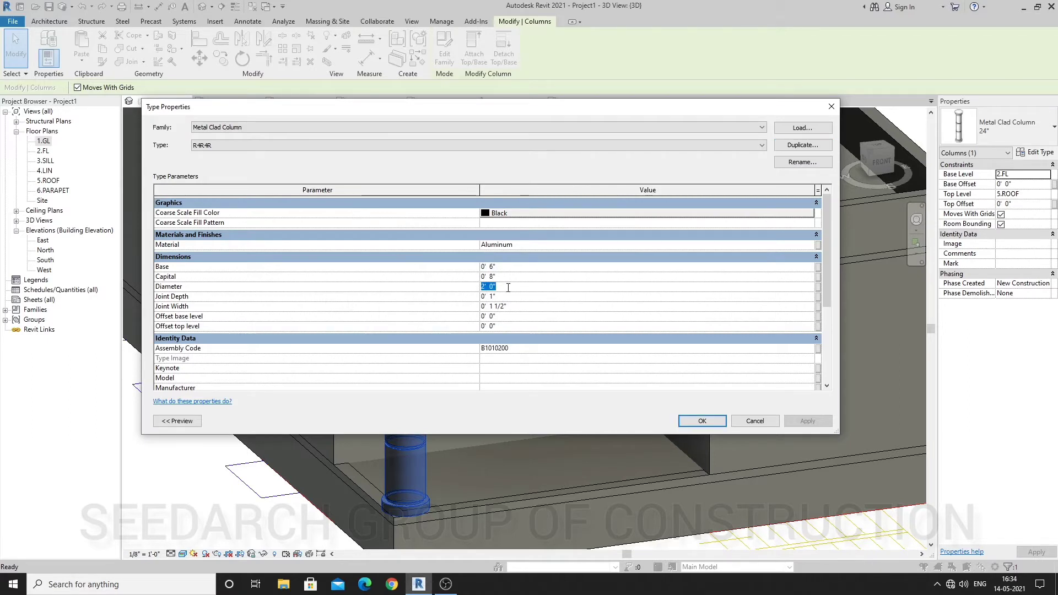
pyautogui.click(712, 420)
pyautogui.click(429, 421)
# Step: Examine the slimmer veranda column and the house front from several angles in the 3D view
pyautogui.scroll(-2, 429, 425)
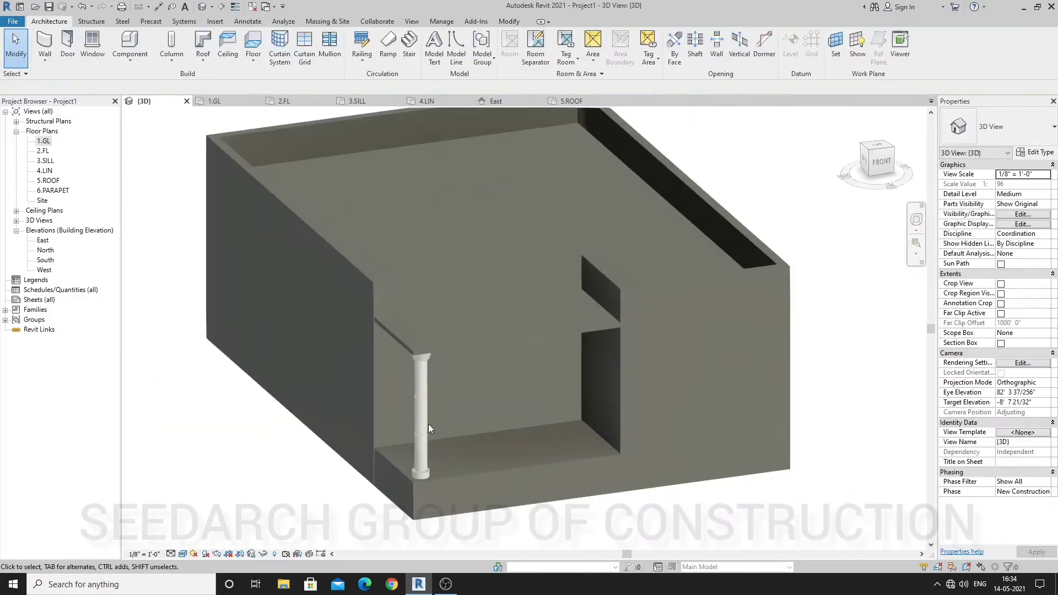
pyautogui.keyDown('shift'); pyautogui.moveTo(429, 424); pyautogui.dragTo(642, 281, button='middle'); pyautogui.keyUp('shift')
pyautogui.scroll(1, 484, 438)
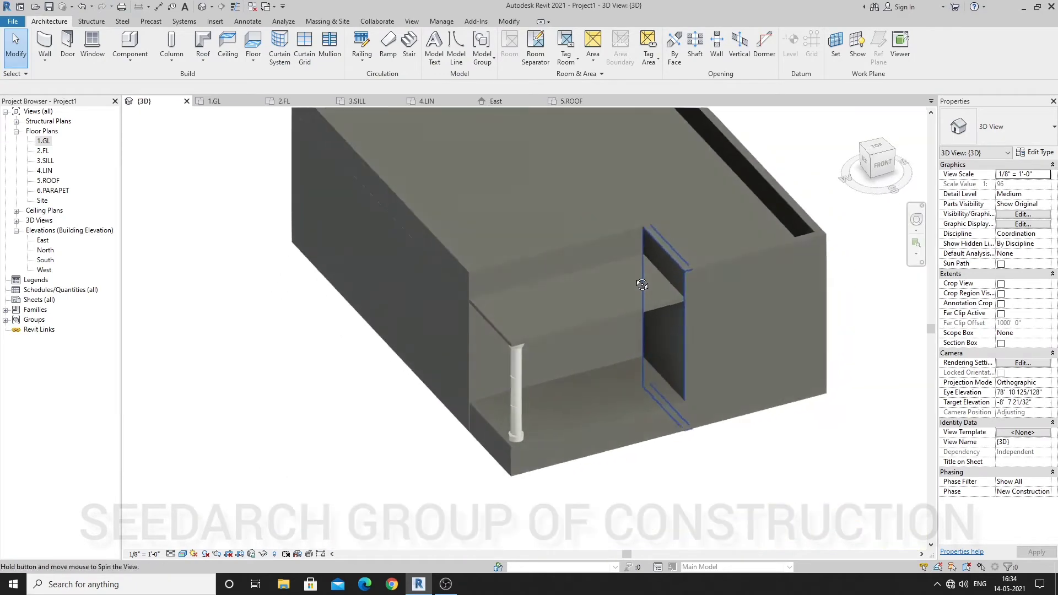
pyautogui.scroll(3, 541, 337)
pyautogui.scroll(-1, 541, 337)
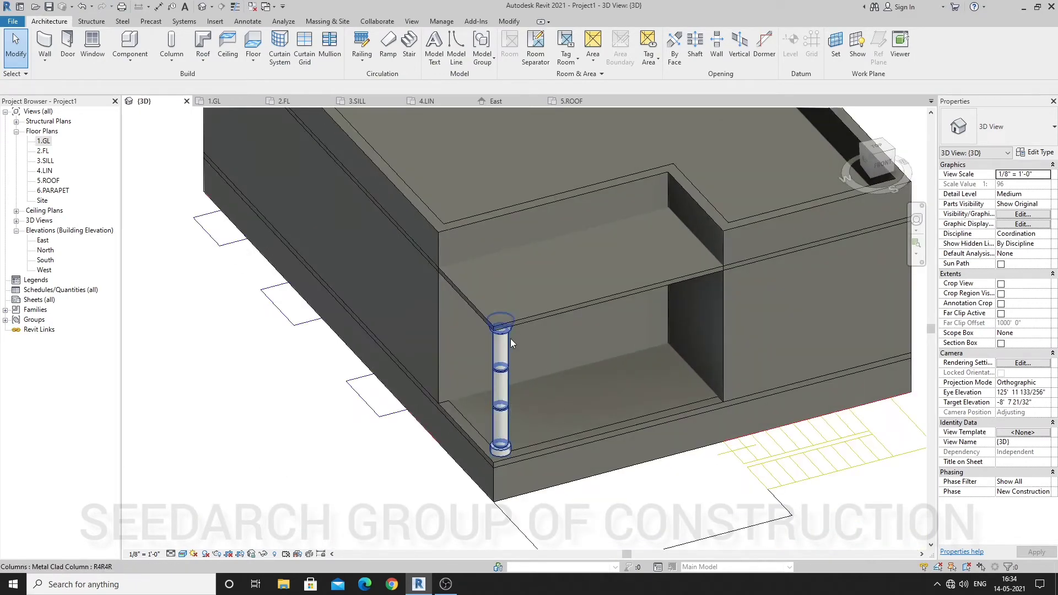
pyautogui.scroll(-1, 511, 339)
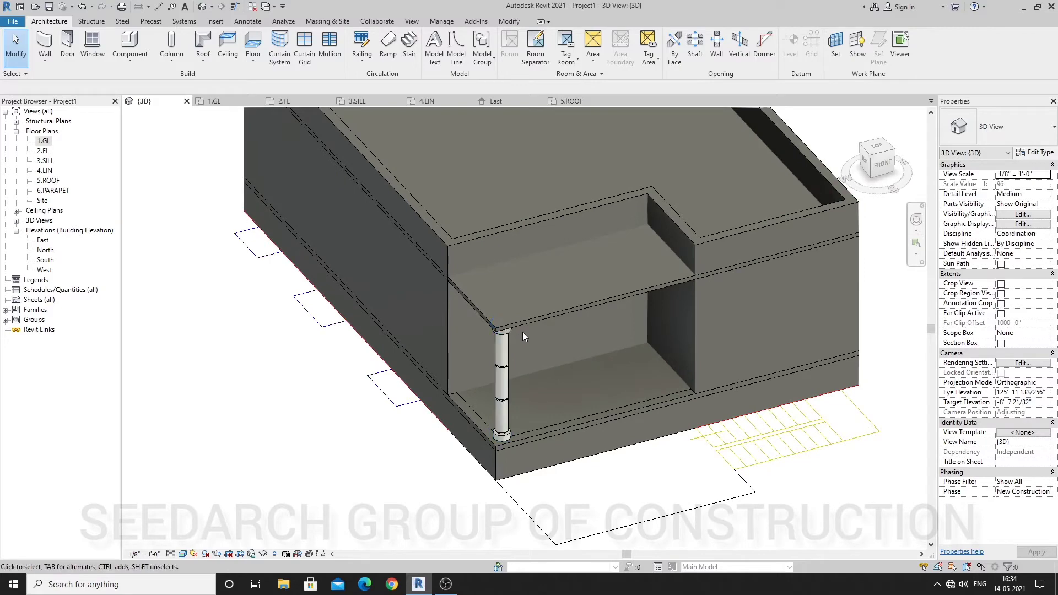
pyautogui.scroll(-2, 523, 336)
pyautogui.keyDown('shift'); pyautogui.moveTo(551, 356); pyautogui.dragTo(590, 347, button='middle'); pyautogui.keyUp('shift')
pyautogui.keyDown('shift'); pyautogui.moveTo(547, 350); pyautogui.dragTo(462, 323, button='middle'); pyautogui.keyUp('shift')
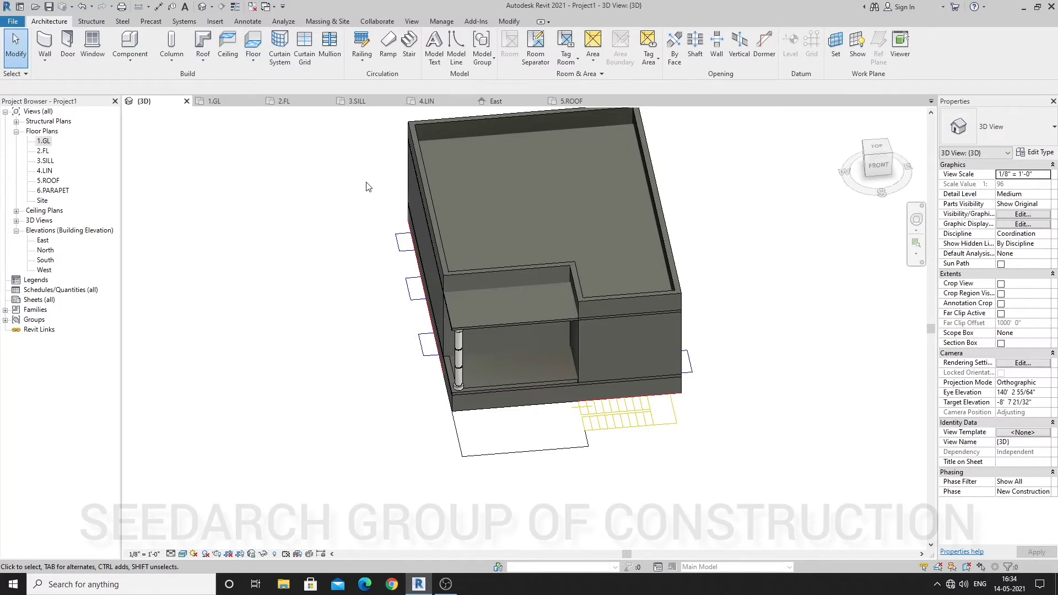
# Step: In the 2.FL floor plan, start a stair by component and set its top level to 5.ROOF
pyautogui.doubleClick(42, 151)
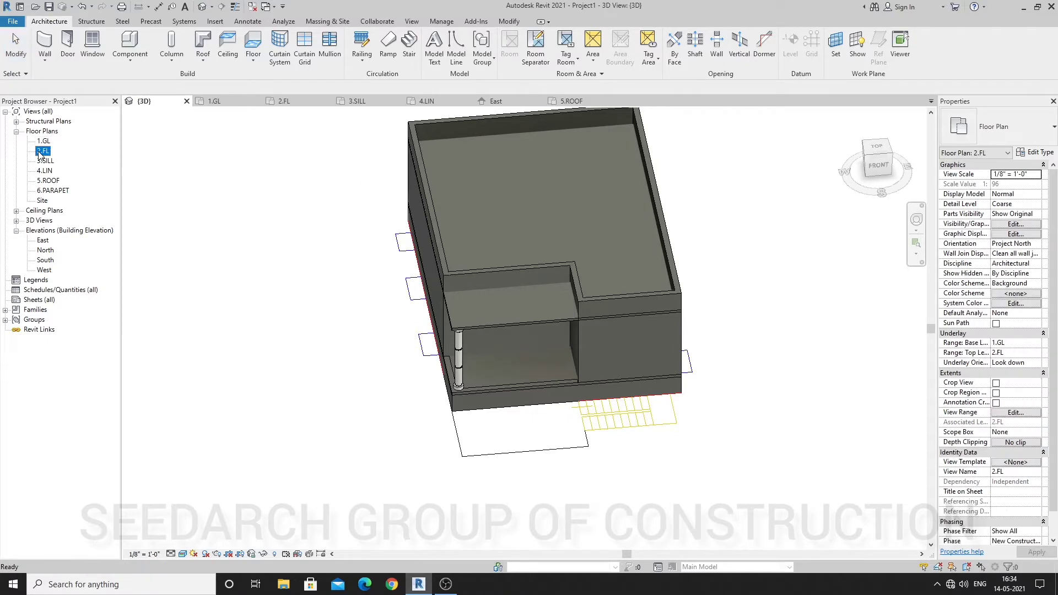
pyautogui.scroll(-2, 286, 243)
pyautogui.scroll(2, 508, 330)
pyautogui.scroll(1, 572, 366)
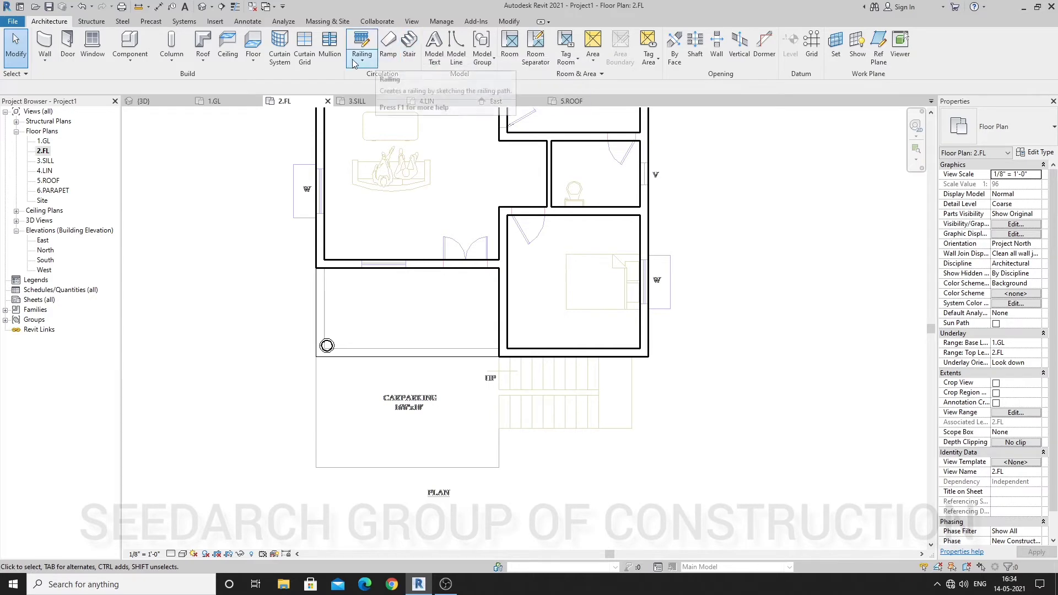
pyautogui.click(413, 63)
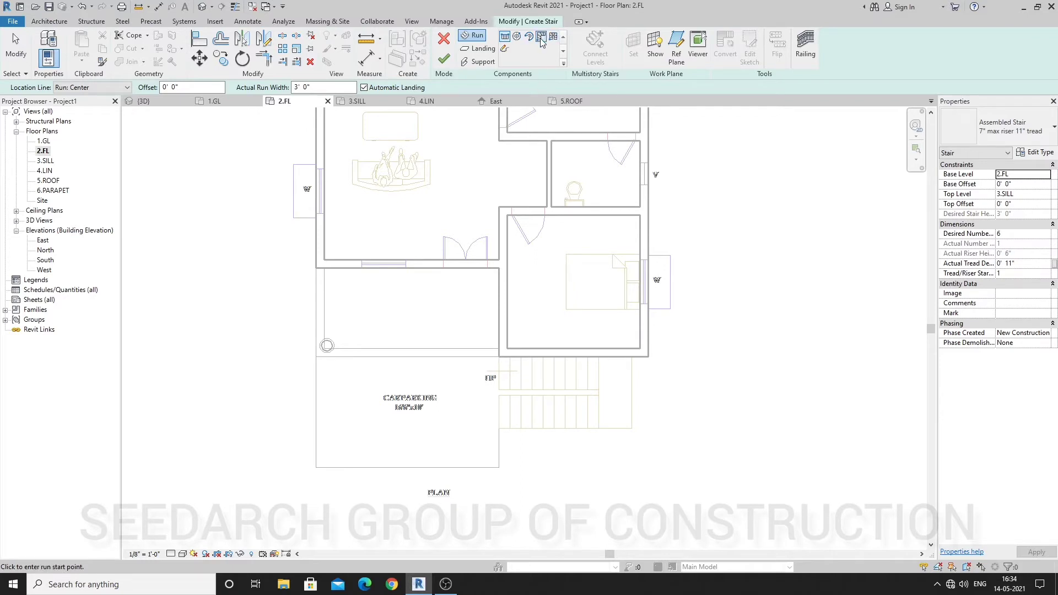
pyautogui.click(1047, 197)
pyautogui.click(1046, 195)
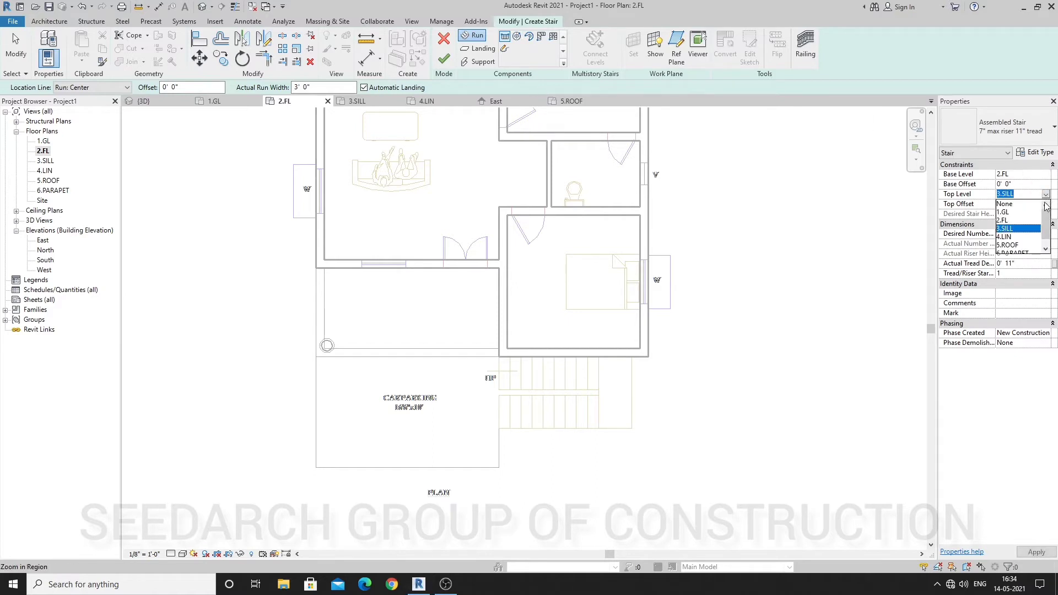
pyautogui.click(1024, 245)
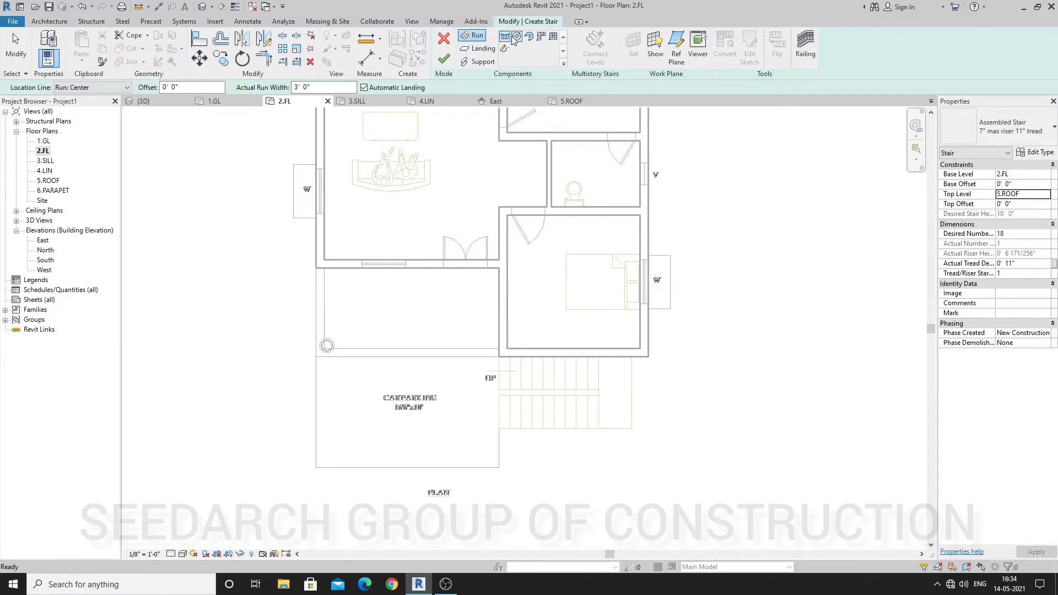
pyautogui.click(719, 406)
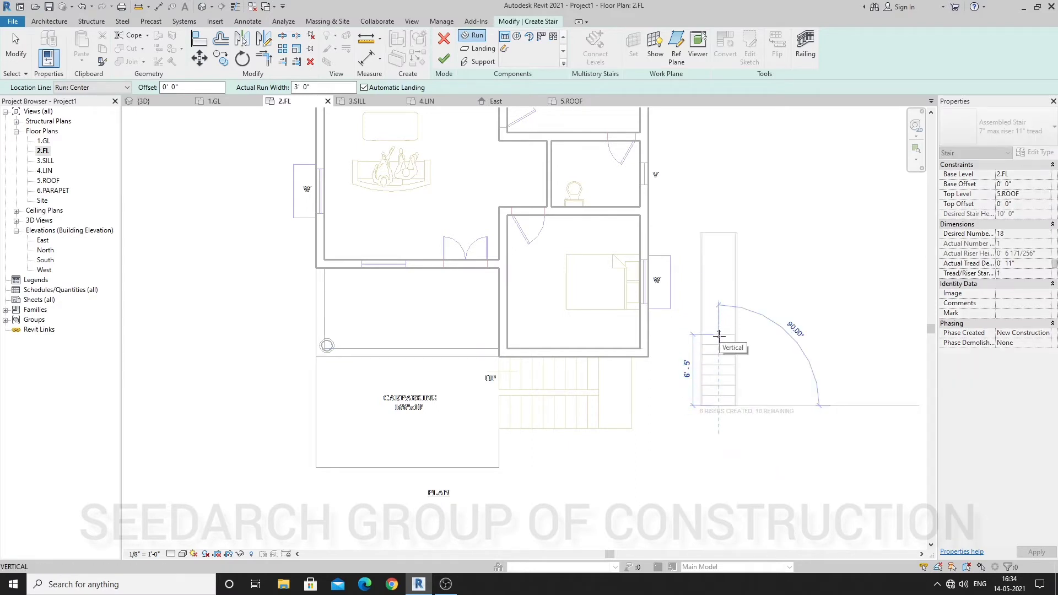
pyautogui.click(719, 305)
pyautogui.scroll(-2, 653, 429)
pyautogui.scroll(3, 700, 369)
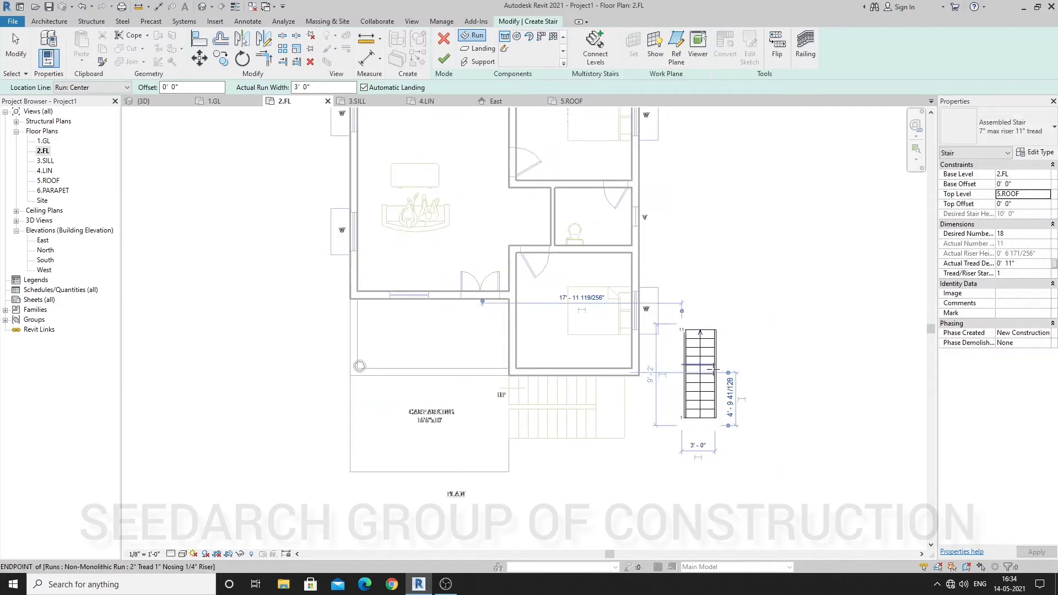
pyautogui.hotkey('ctrl', 'z')
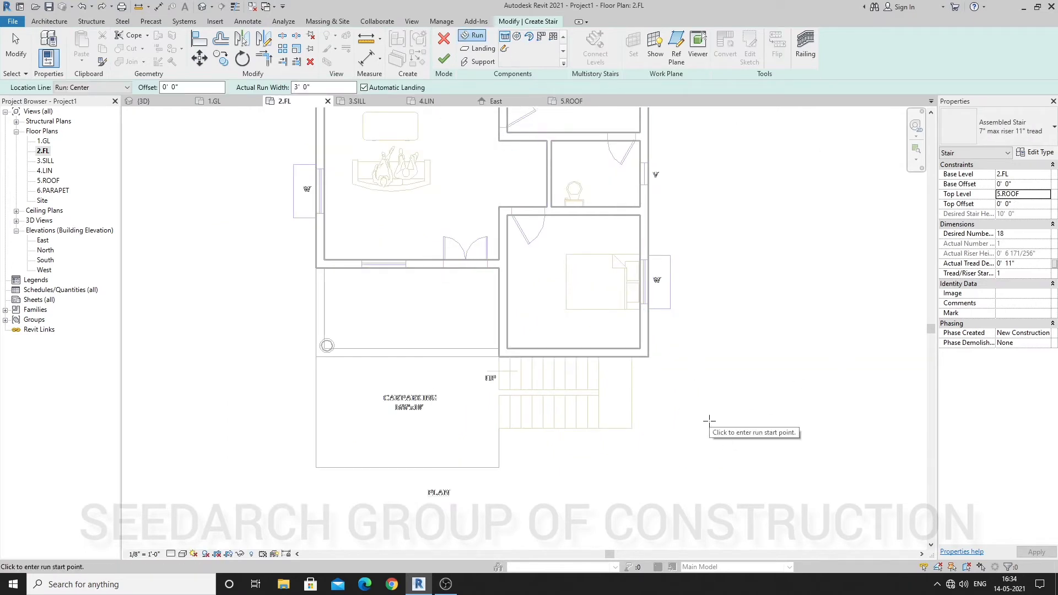
# Step: Draw two in-line straight stair runs of 9 risers each outside the front bedroom wall, leaving a gap between them for the landing
pyautogui.click(710, 420)
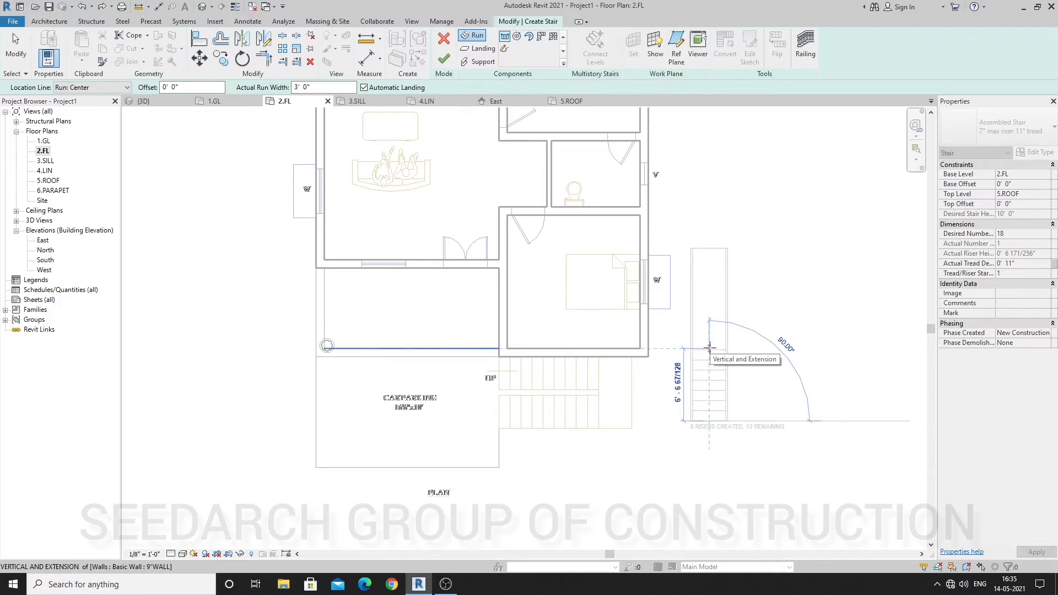
pyautogui.click(711, 347)
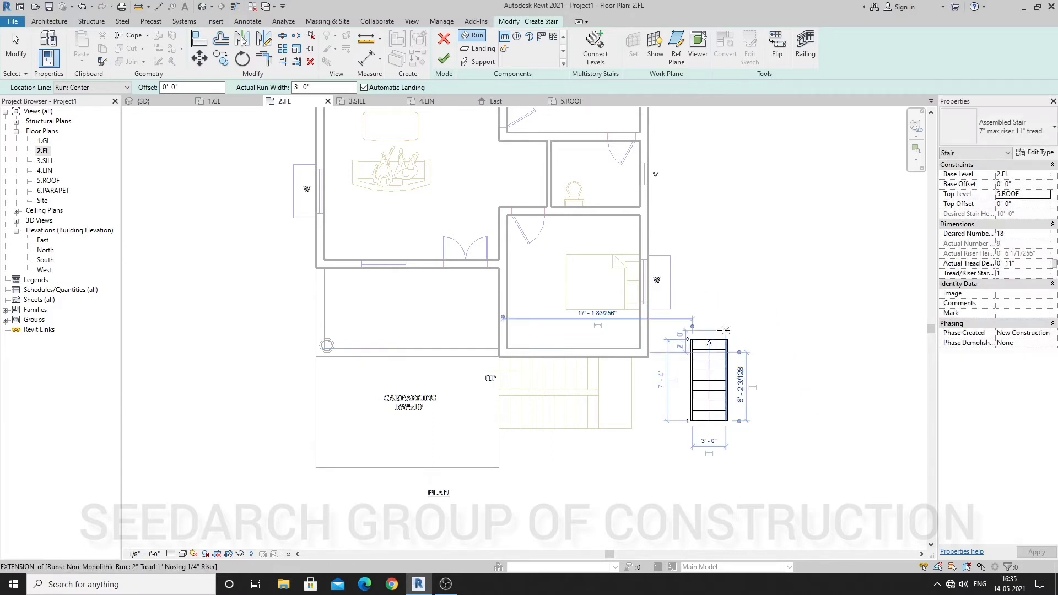
pyautogui.scroll(1, 725, 329)
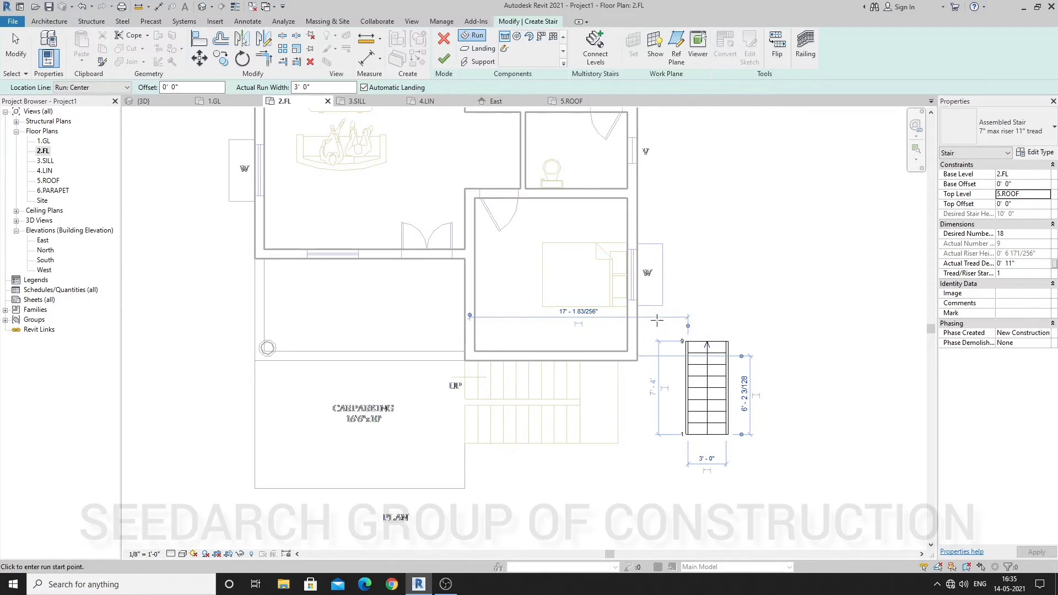
pyautogui.click(707, 317)
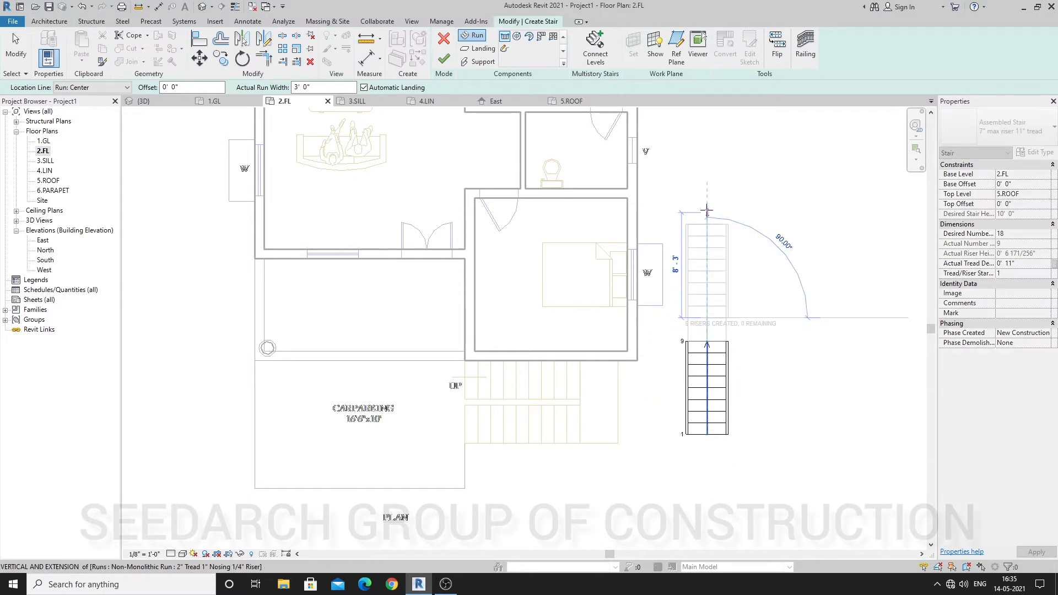
pyautogui.click(707, 210)
pyautogui.press('Escape')
pyautogui.scroll(-2, 723, 326)
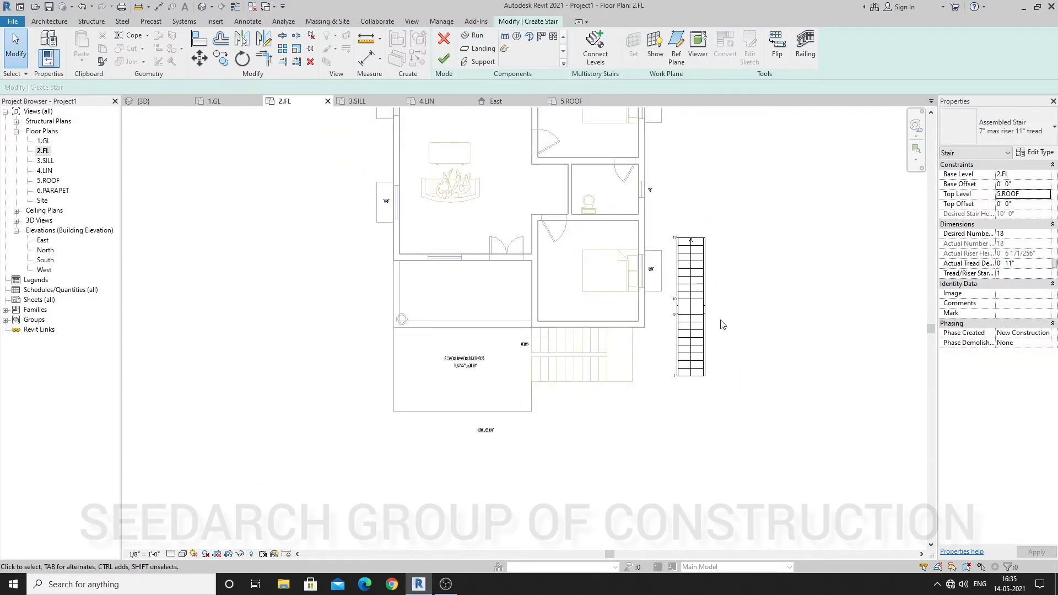
# Step: Examine the two-run straight stair and its landing beside the house in the 3D view
pyautogui.click(201, 8)
pyautogui.keyDown('shift'); pyautogui.moveTo(715, 343); pyautogui.dragTo(584, 315, button='middle'); pyautogui.keyUp('shift')
pyautogui.scroll(3, 582, 333)
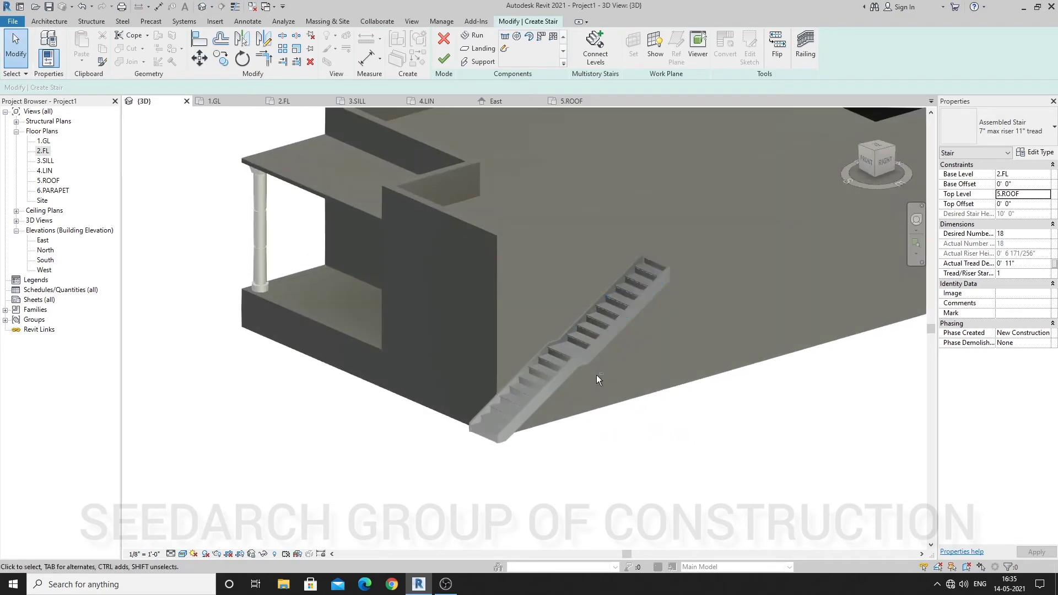
pyautogui.keyDown('shift'); pyautogui.moveTo(596, 375); pyautogui.dragTo(607, 347, button='middle'); pyautogui.keyUp('shift')
pyautogui.scroll(3, 575, 318)
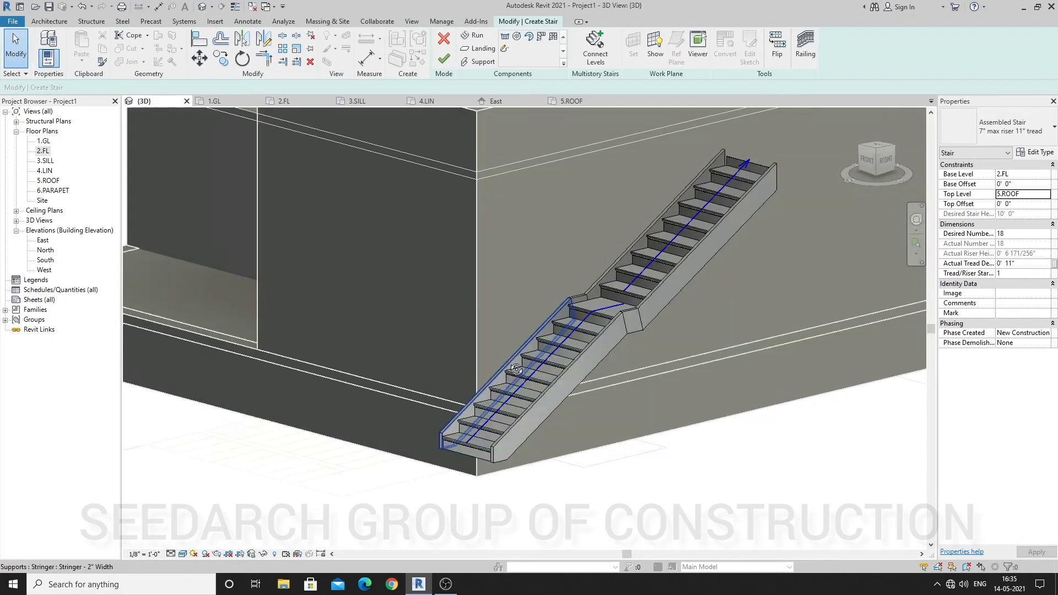
pyautogui.keyDown('shift'); pyautogui.moveTo(517, 369); pyautogui.dragTo(538, 394, button='middle'); pyautogui.keyUp('shift')
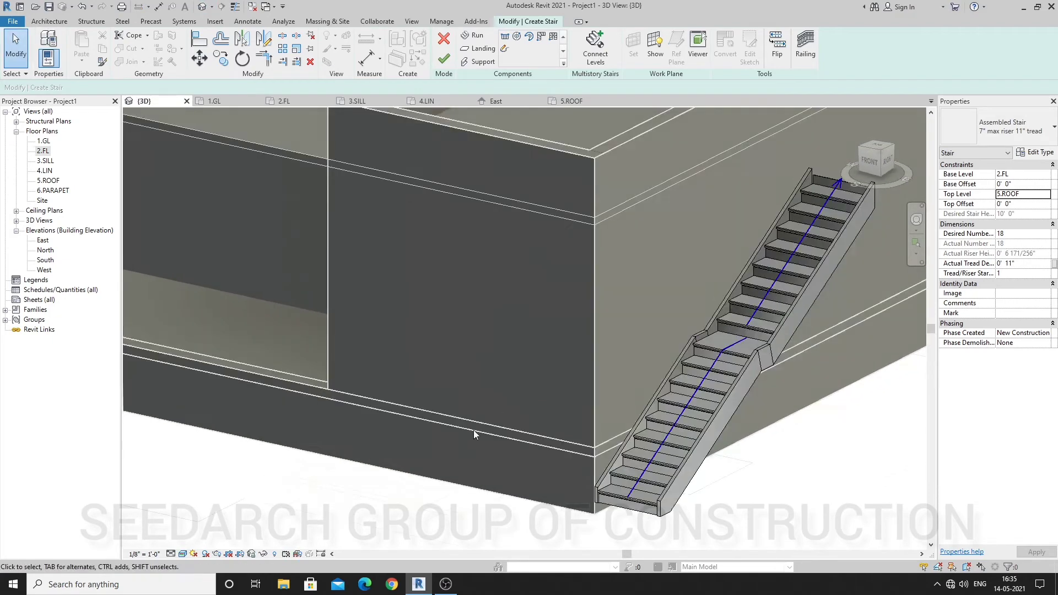
# Step: Finish the two-run stair beside the house and inspect its railings and landing in the 3D view
pyautogui.click(444, 58)
pyautogui.keyDown('shift'); pyautogui.moveTo(572, 223); pyautogui.dragTo(718, 443, button='middle'); pyautogui.keyUp('shift')
pyautogui.scroll(5, 577, 366)
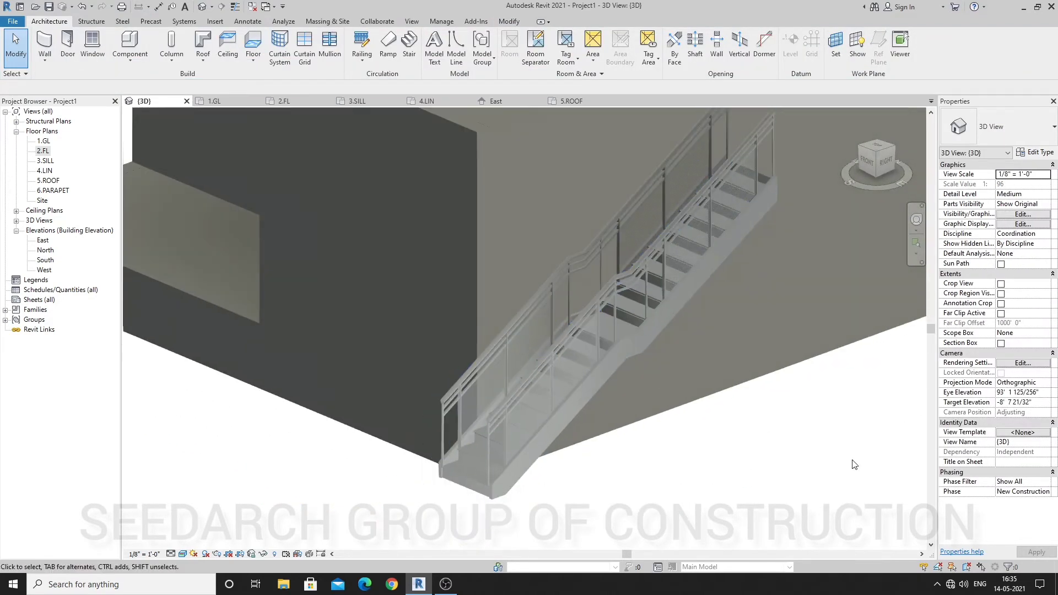
pyautogui.keyDown('shift'); pyautogui.moveTo(657, 310); pyautogui.dragTo(748, 321, button='middle'); pyautogui.keyUp('shift')
pyautogui.scroll(-3, 749, 321)
pyautogui.scroll(5, 806, 299)
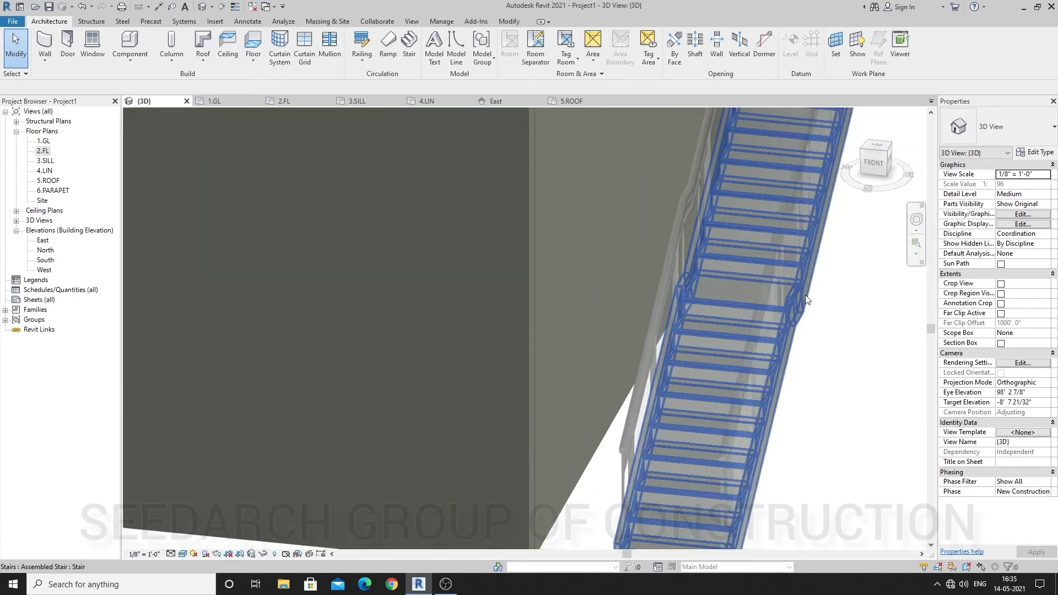
pyautogui.scroll(-4, 806, 300)
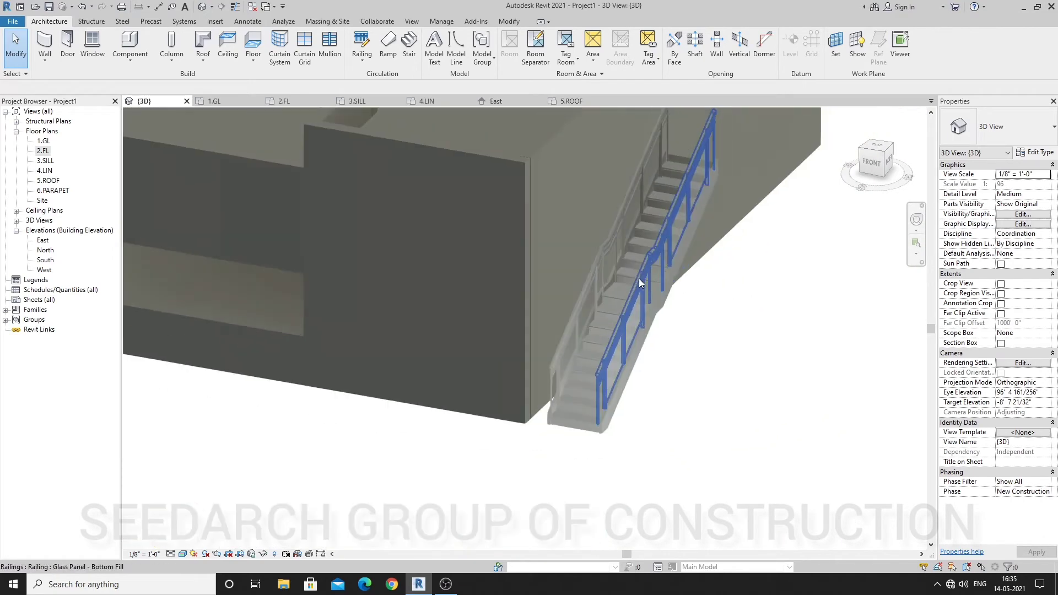
# Step: In the 2.FL floor plan, start a new stair topped at 5.ROOF and draw one continuous straight run of 18 risers beside the first stair
pyautogui.doubleClick(43, 151)
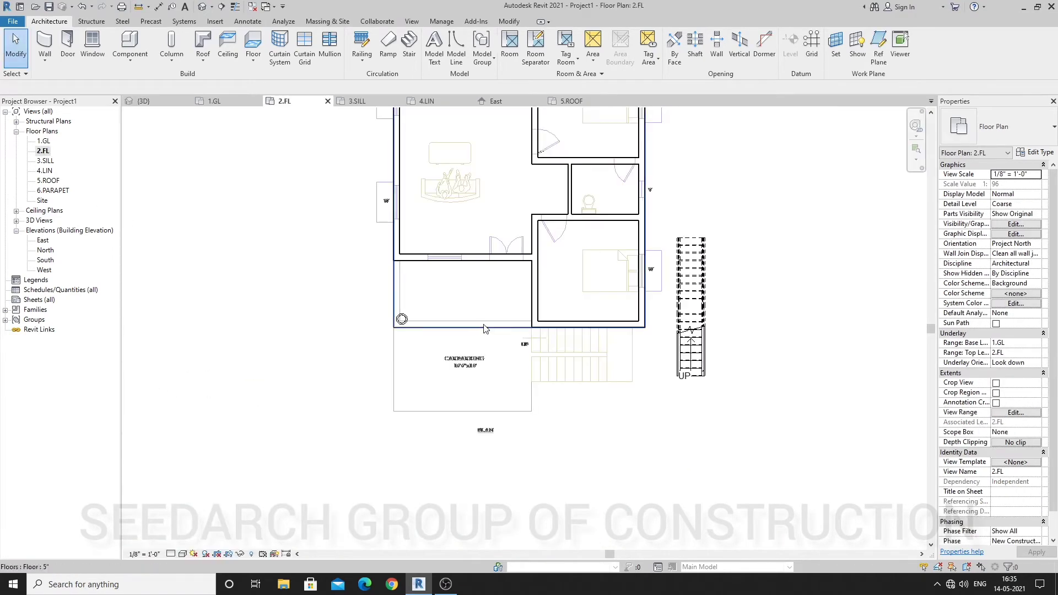
pyautogui.click(410, 43)
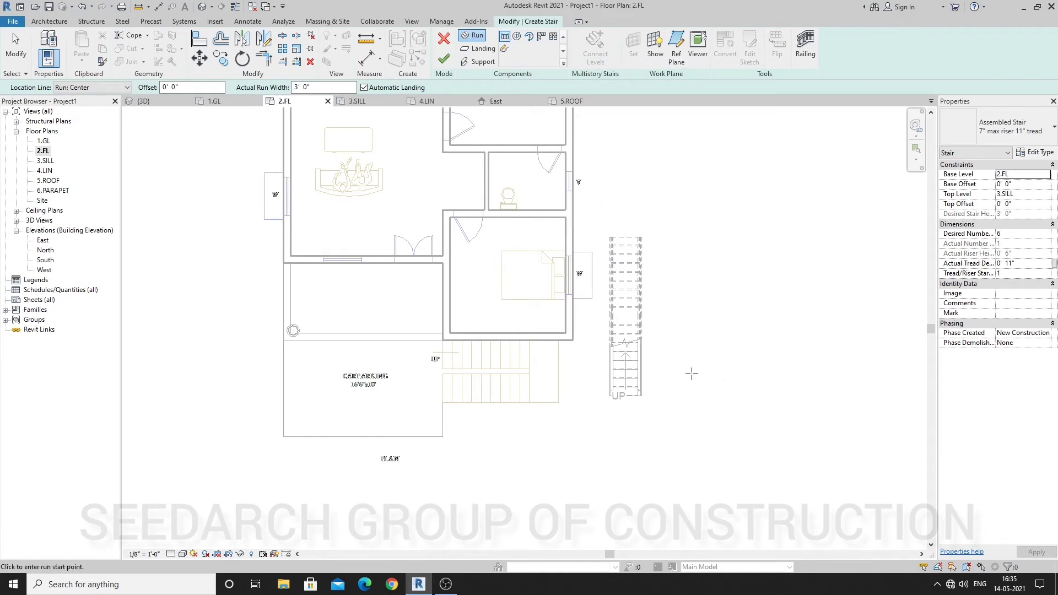
pyautogui.click(1049, 197)
pyautogui.click(1016, 252)
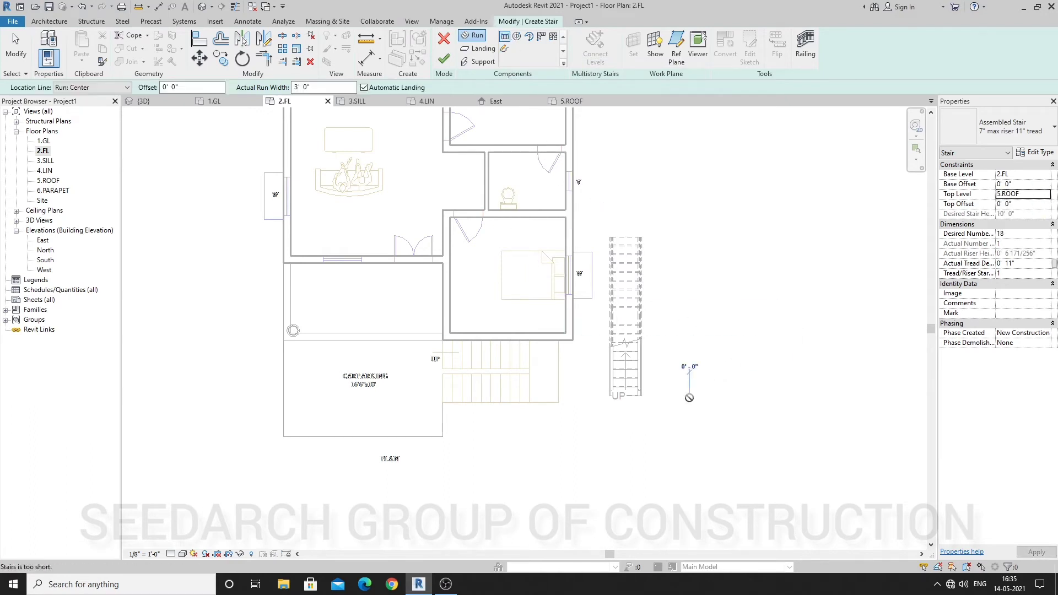
pyautogui.click(689, 249)
pyautogui.press('Escape')
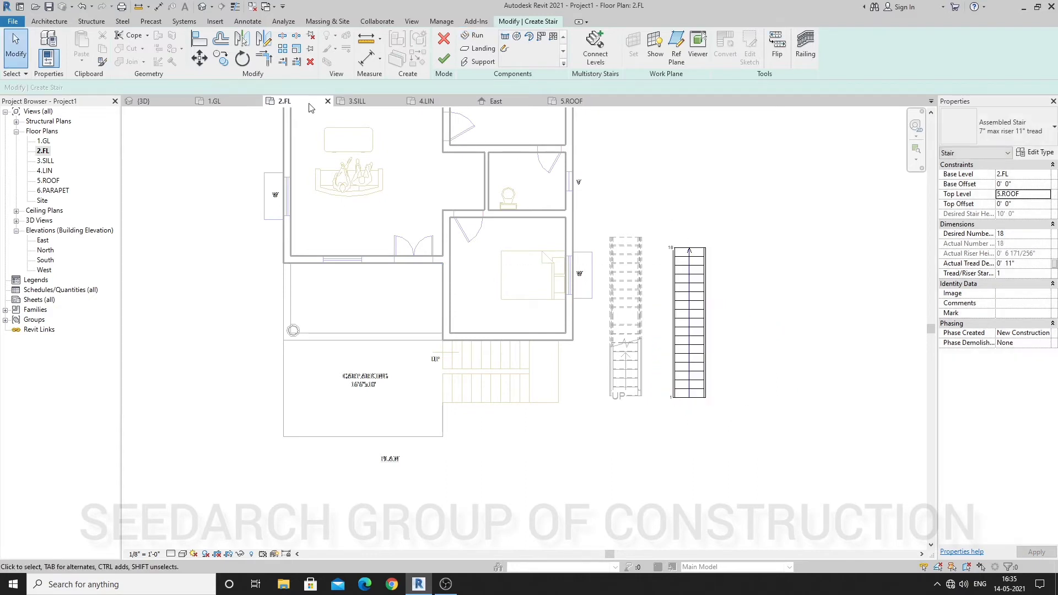
# Step: Try to add a center-ends spiral run of 18 risers, with a radius of about 4' 6", beside the straight run in the same stair
pyautogui.click(528, 36)
pyautogui.scroll(-2, 629, 266)
pyautogui.scroll(1, 809, 330)
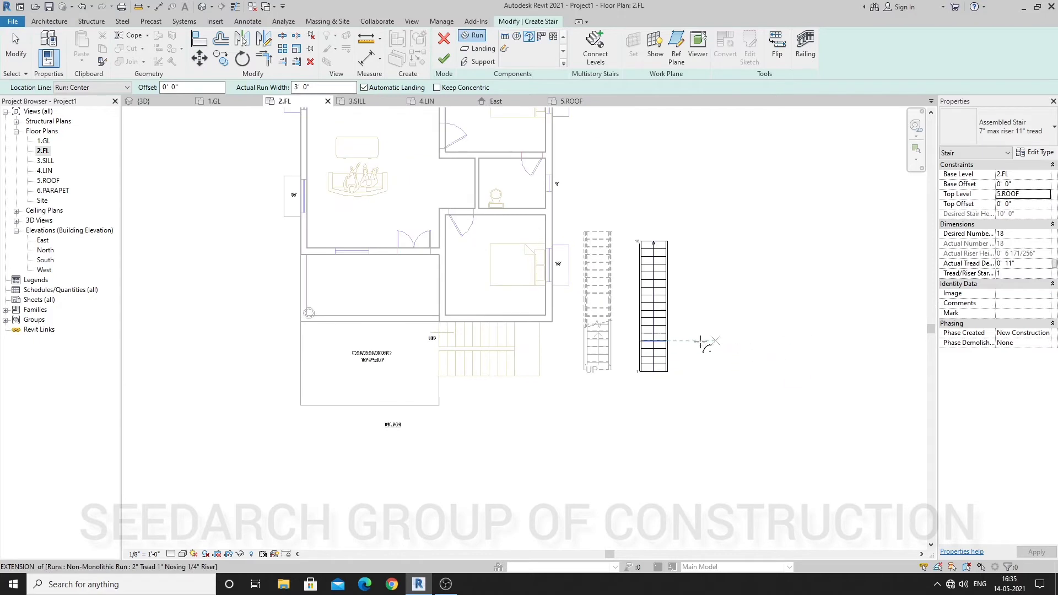
pyautogui.scroll(-1, 629, 368)
pyautogui.scroll(2, 728, 331)
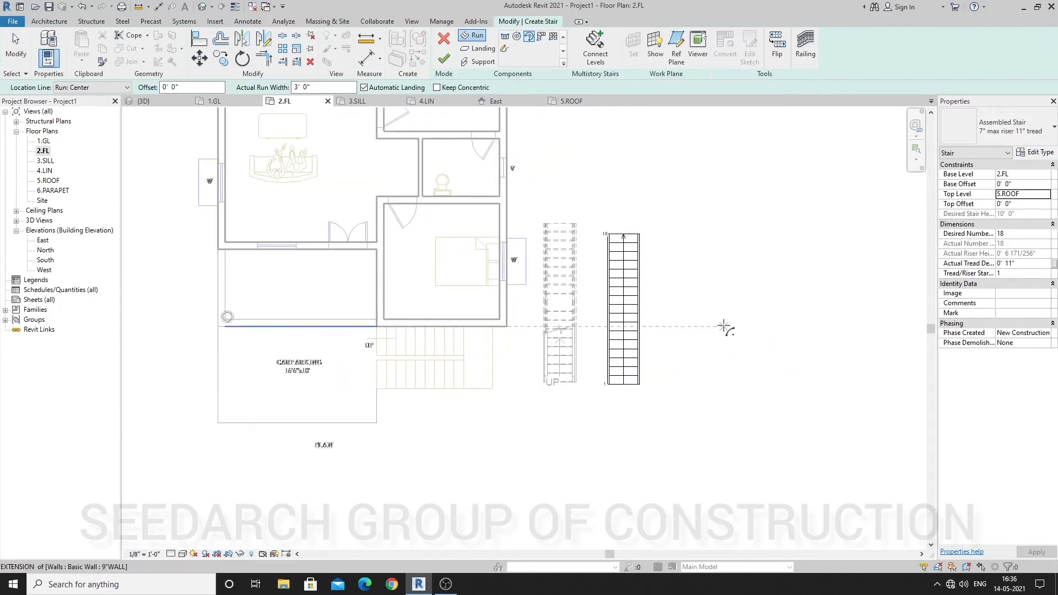
pyautogui.click(724, 327)
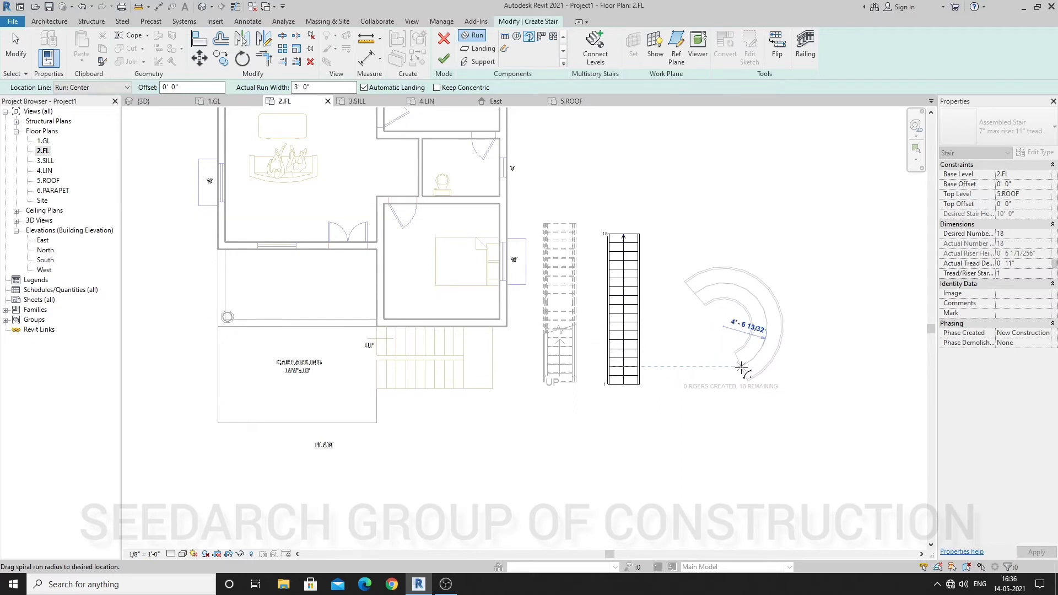
pyautogui.click(741, 367)
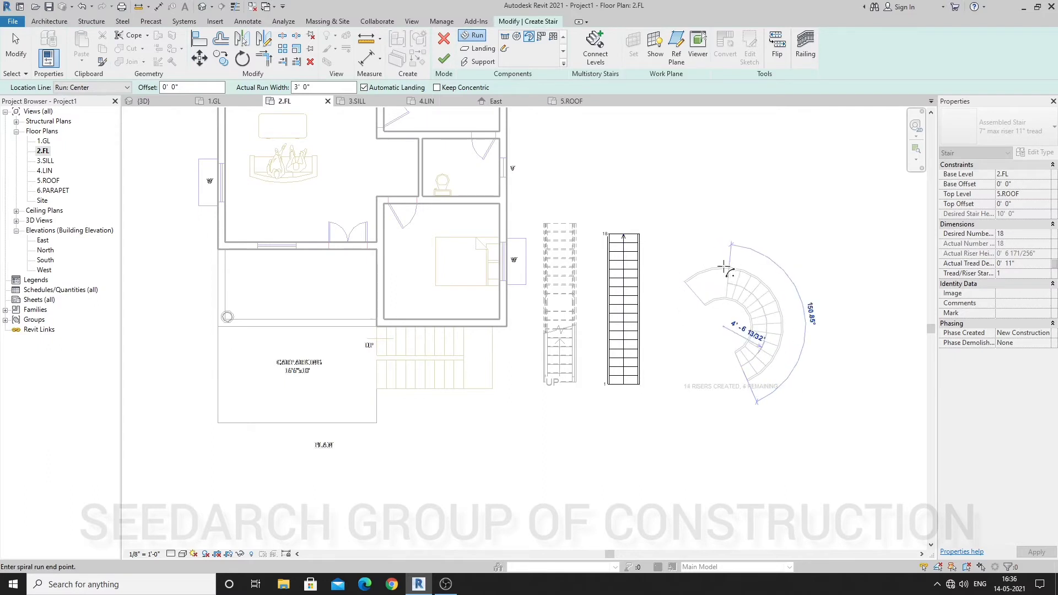
pyautogui.click(648, 376)
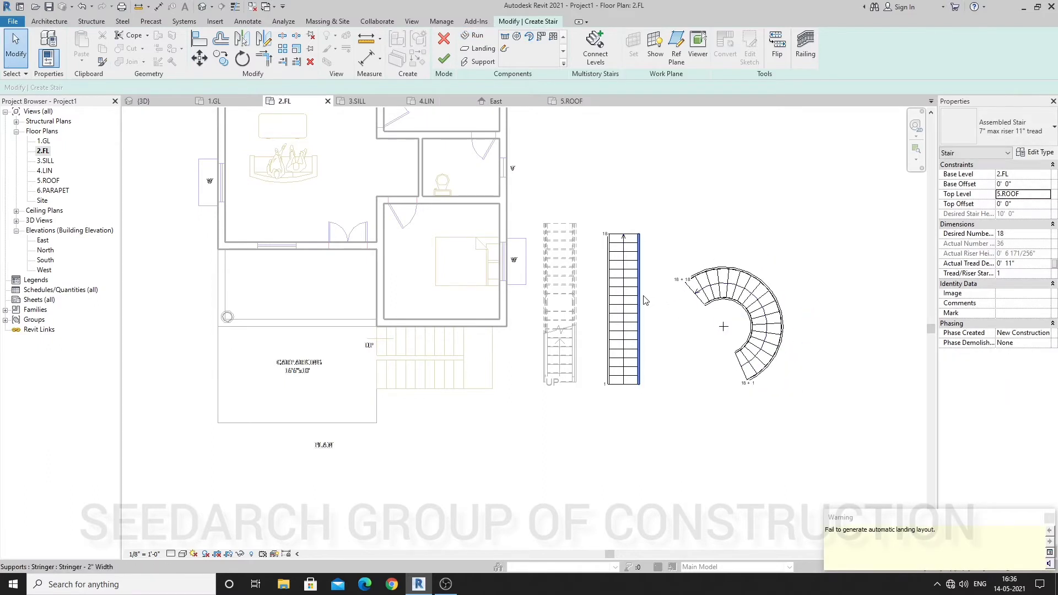
# Step: Undo the spiral run and keep only the 18-riser straight run in the stair sketch
pyautogui.hotkey('ctrl', 'z')
pyautogui.hotkey('ctrl', 'z')
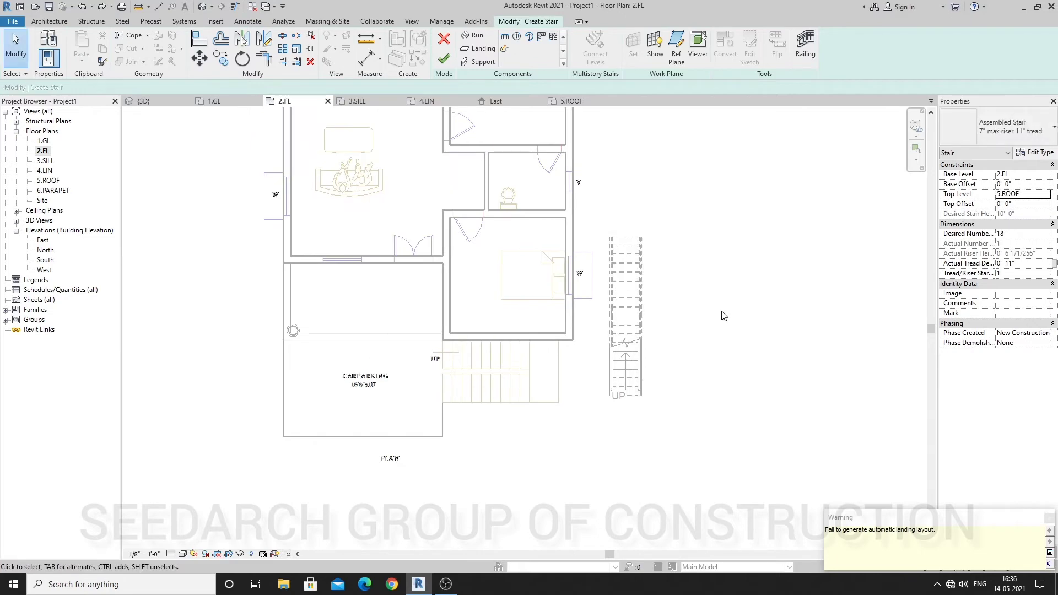
pyautogui.hotkey('ctrl', 'y')
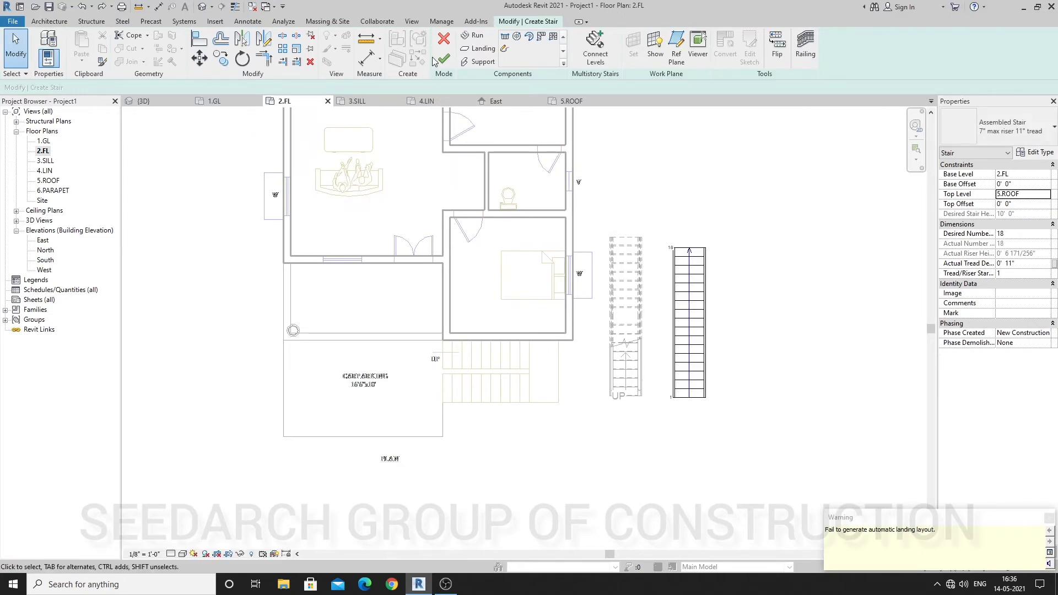
# Step: Finish the single-run straight stair and view it next to the two-run stair in 3D
pyautogui.click(444, 59)
pyautogui.click(143, 101)
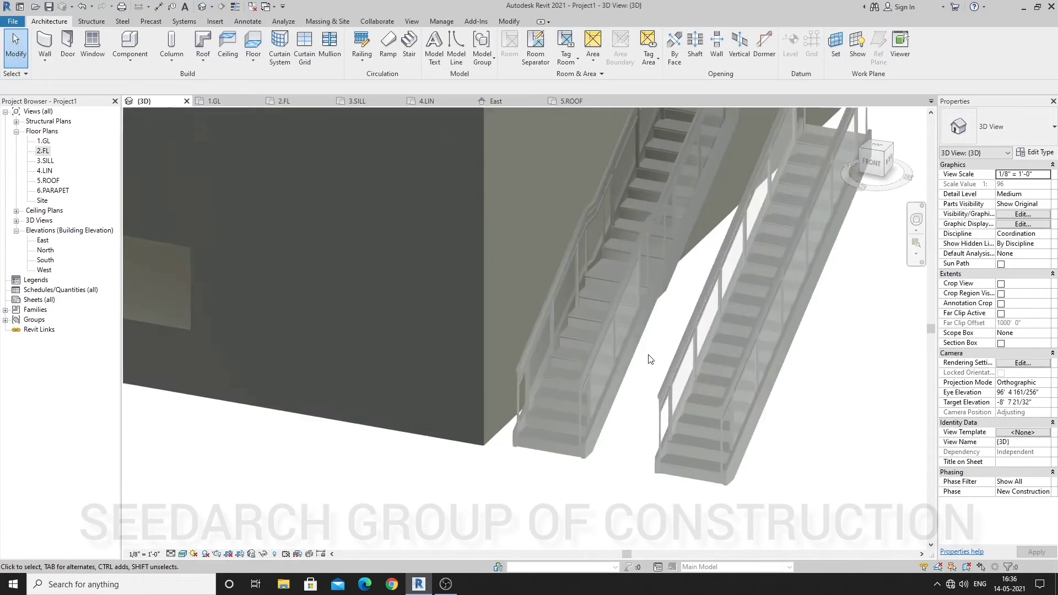
pyautogui.keyDown('shift'); pyautogui.moveTo(682, 380); pyautogui.dragTo(670, 359, button='middle'); pyautogui.keyUp('shift')
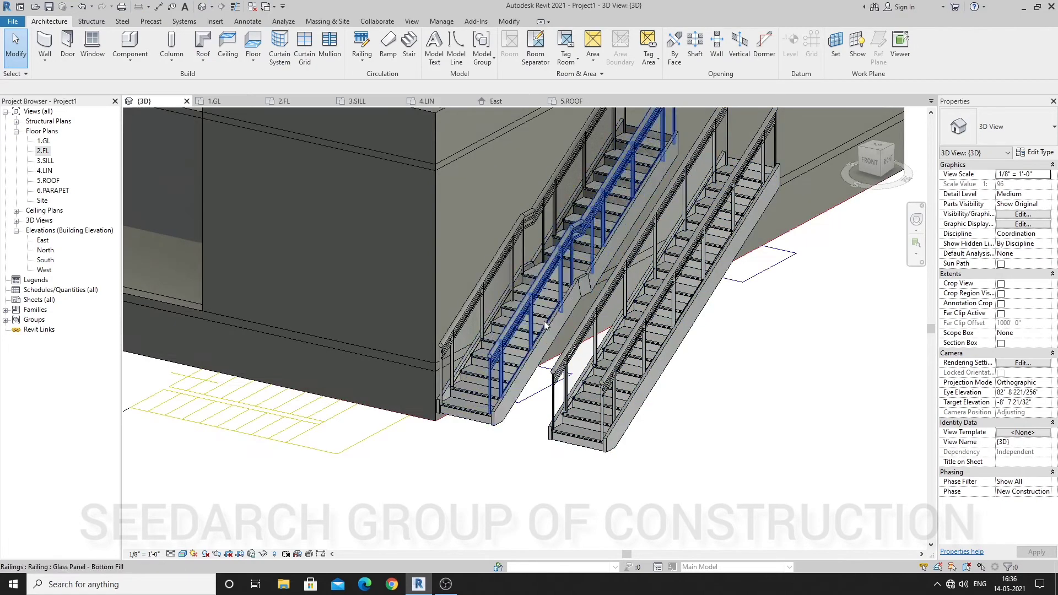
# Step: Start a new stair in the 2.FL floor plan with a center-ends spiral run and set its top level to 5.ROOF
pyautogui.doubleClick(43, 151)
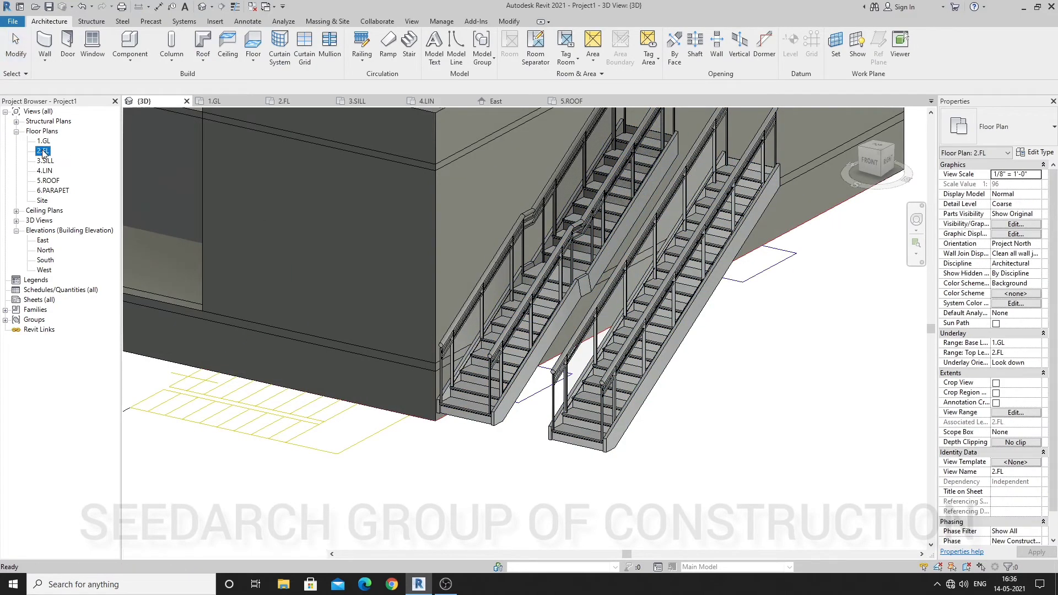
pyautogui.click(409, 45)
pyautogui.click(530, 37)
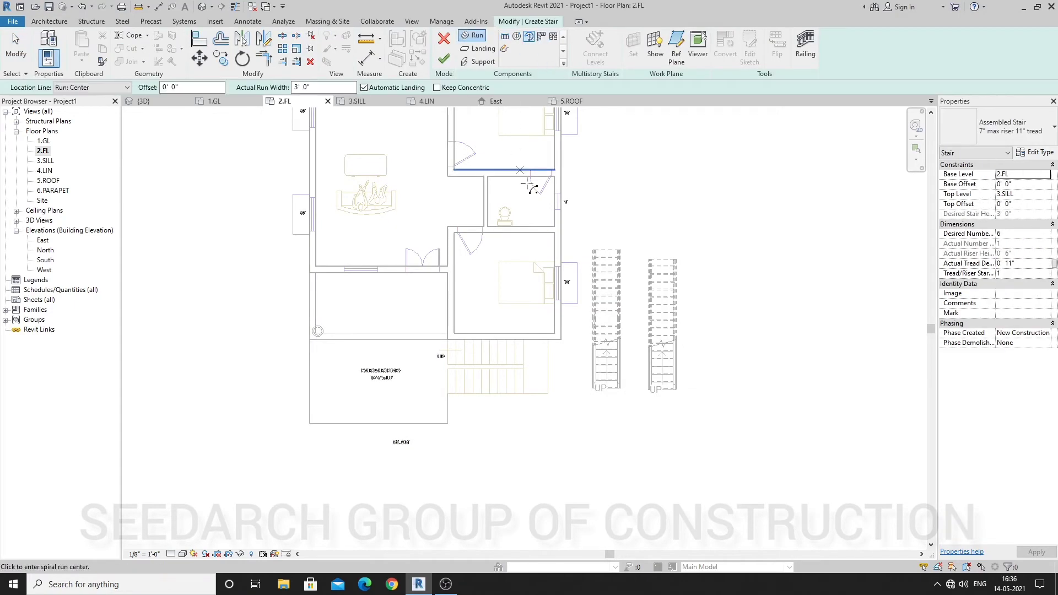
pyautogui.scroll(-1, 612, 212)
pyautogui.click(1047, 195)
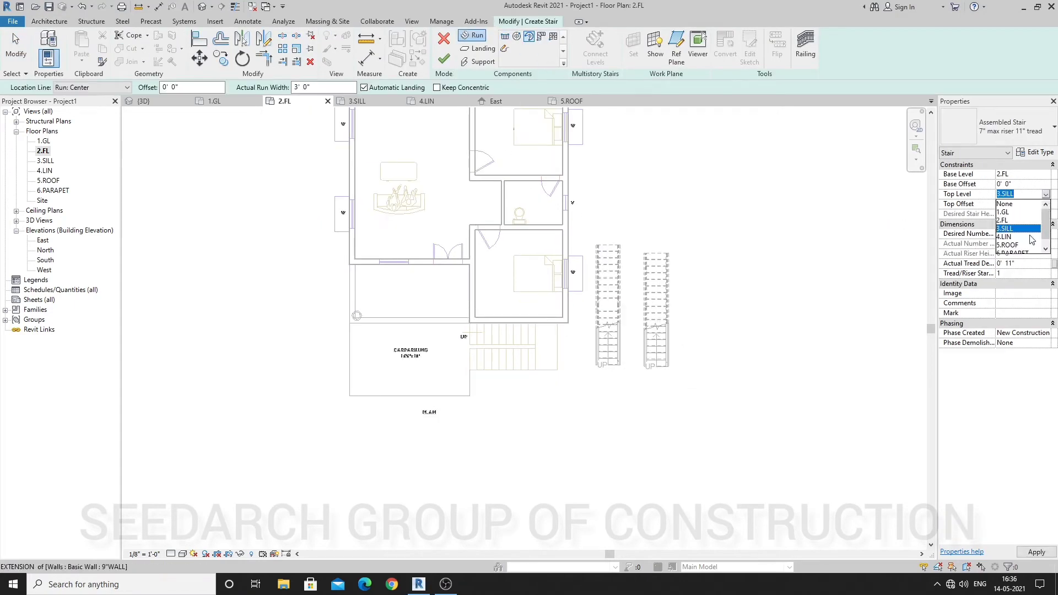
pyautogui.click(1008, 245)
pyautogui.scroll(1, 699, 300)
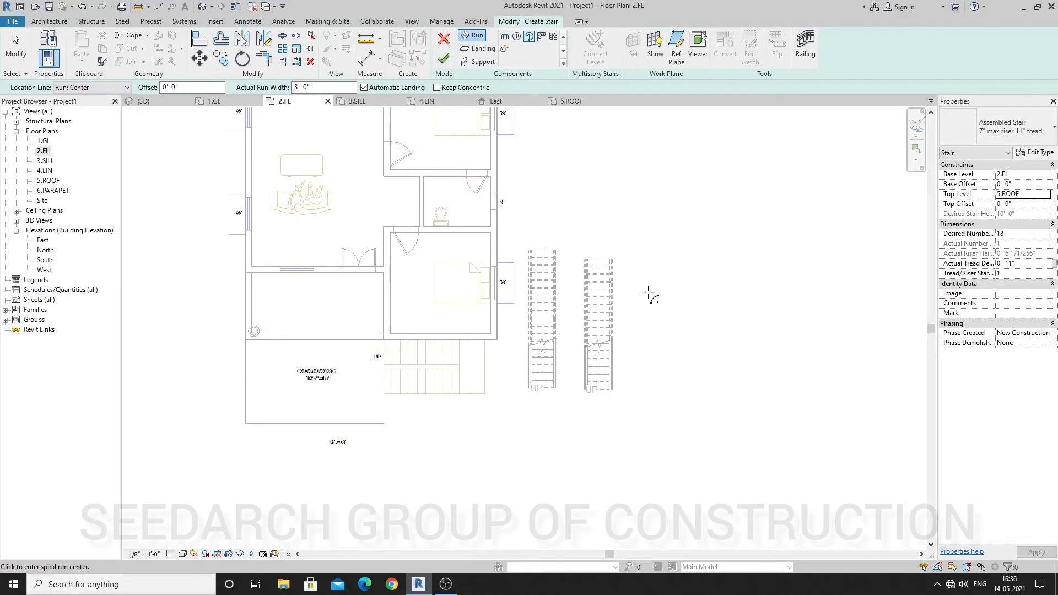
# Step: Draw an 18-riser spiral run with a radius of about 5' beyond the two straight stairs and finish the stair
pyautogui.click(664, 328)
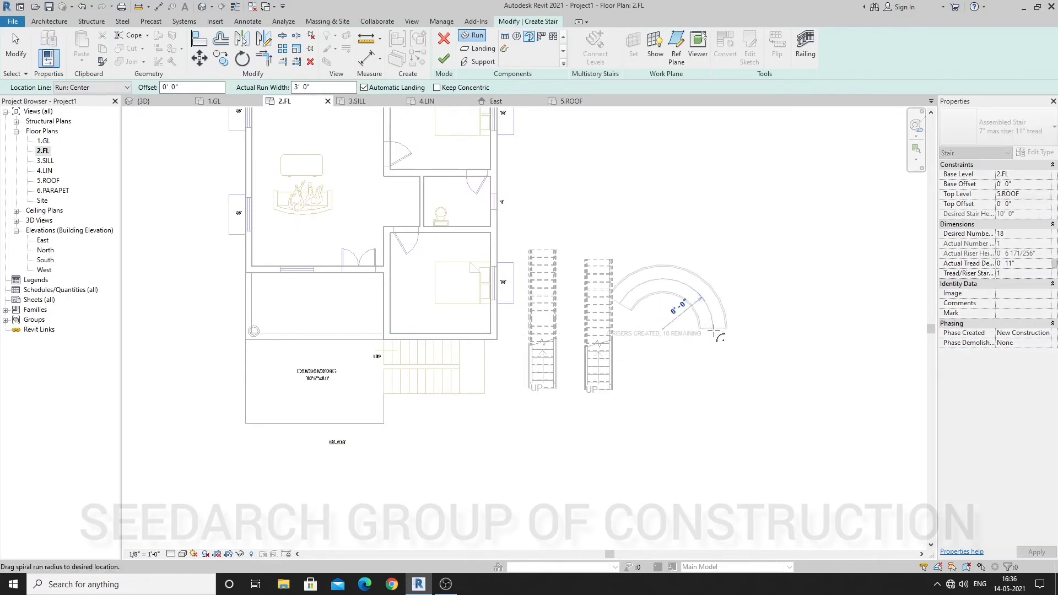
pyautogui.click(656, 373)
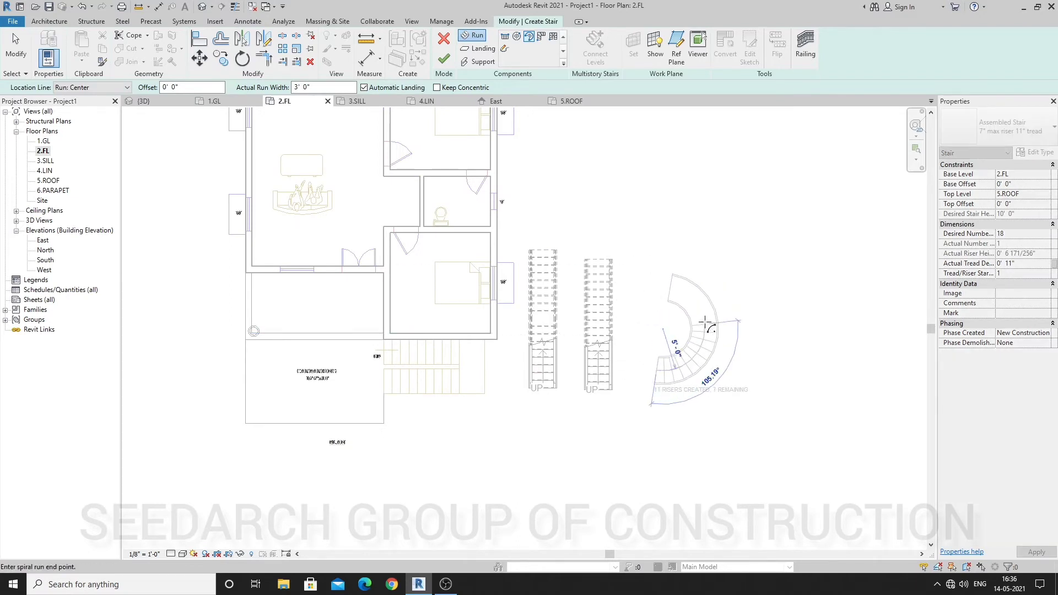
pyautogui.press('Escape')
pyautogui.click(448, 59)
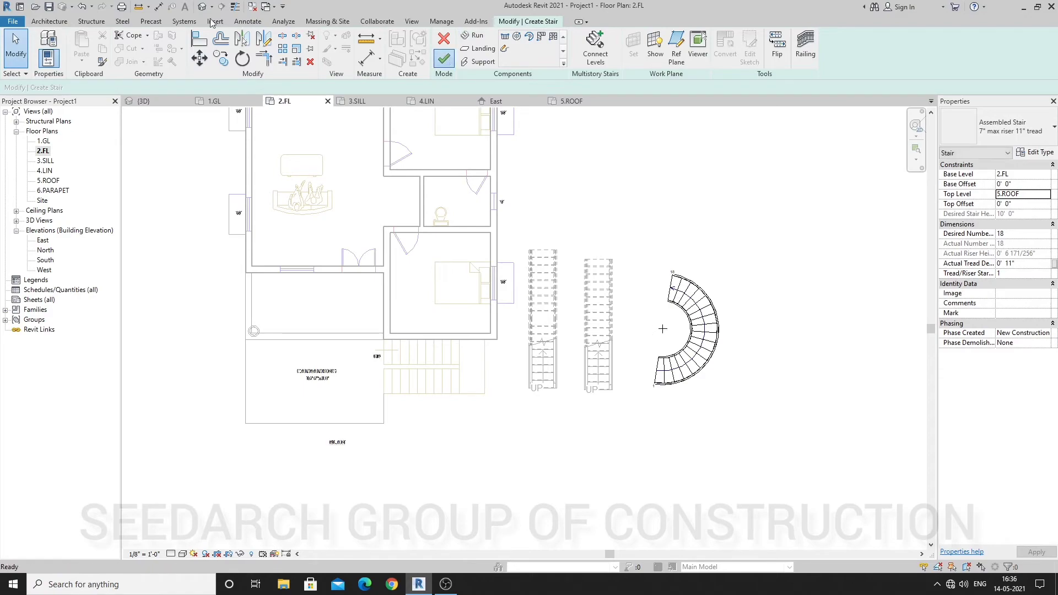
# Step: Examine the curved stair alongside the two straight stairs from several angles in the 3D view
pyautogui.click(201, 7)
pyautogui.keyDown('shift'); pyautogui.moveTo(580, 313); pyautogui.dragTo(640, 335, button='middle'); pyautogui.keyUp('shift')
pyautogui.scroll(3, 717, 349)
pyautogui.click(727, 349)
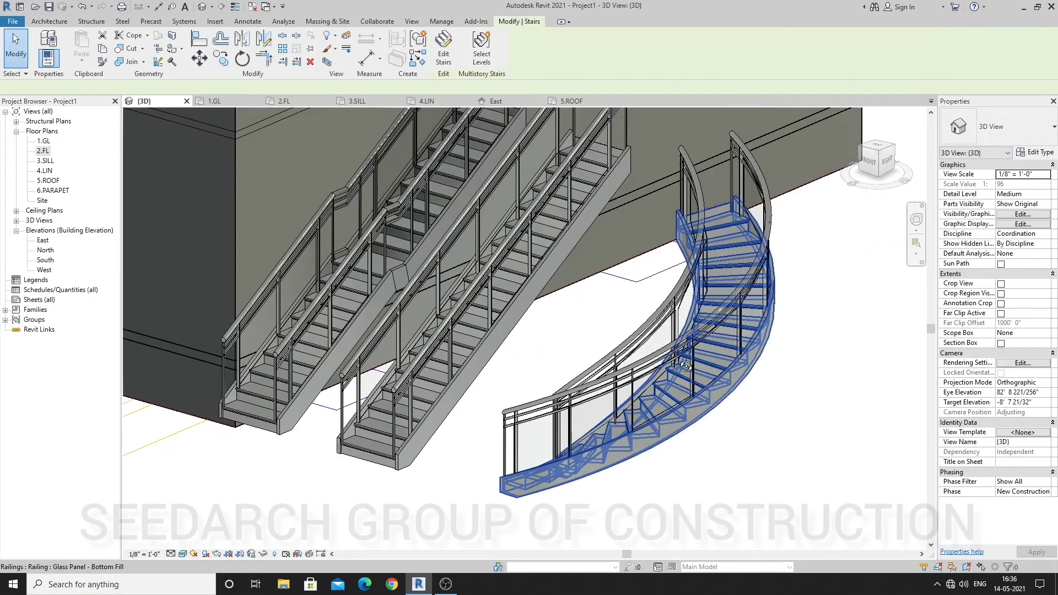
pyautogui.keyDown('shift'); pyautogui.moveTo(736, 342); pyautogui.dragTo(765, 398, button='middle'); pyautogui.keyUp('shift')
pyautogui.press('Escape')
pyautogui.scroll(-1, 723, 364)
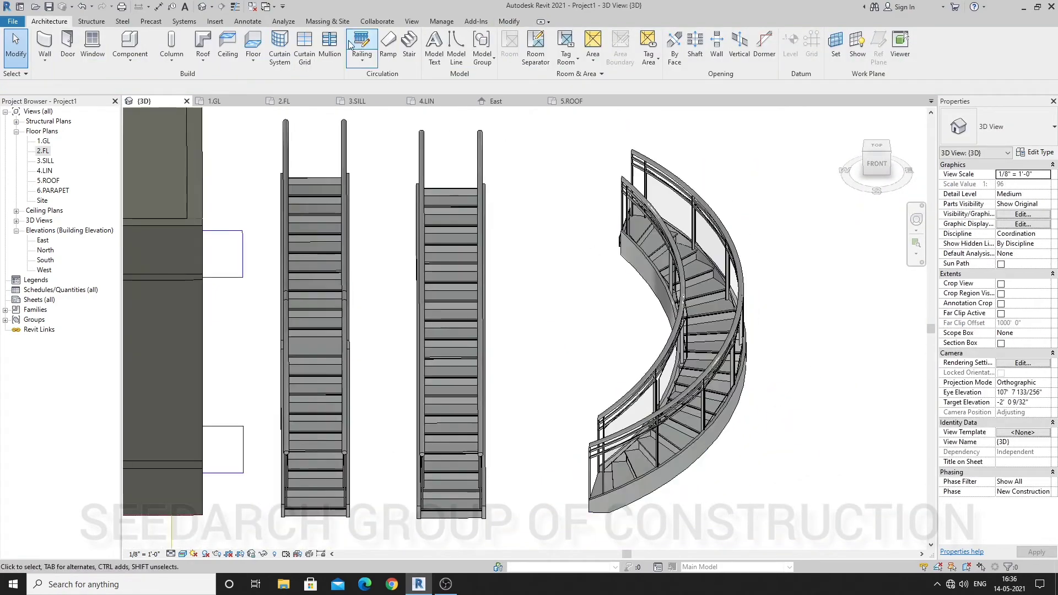
# Step: Start a U-shape winder stair in the 2.FL floor plan, with base level 2.FL and top level 5.ROOF
pyautogui.click(409, 47)
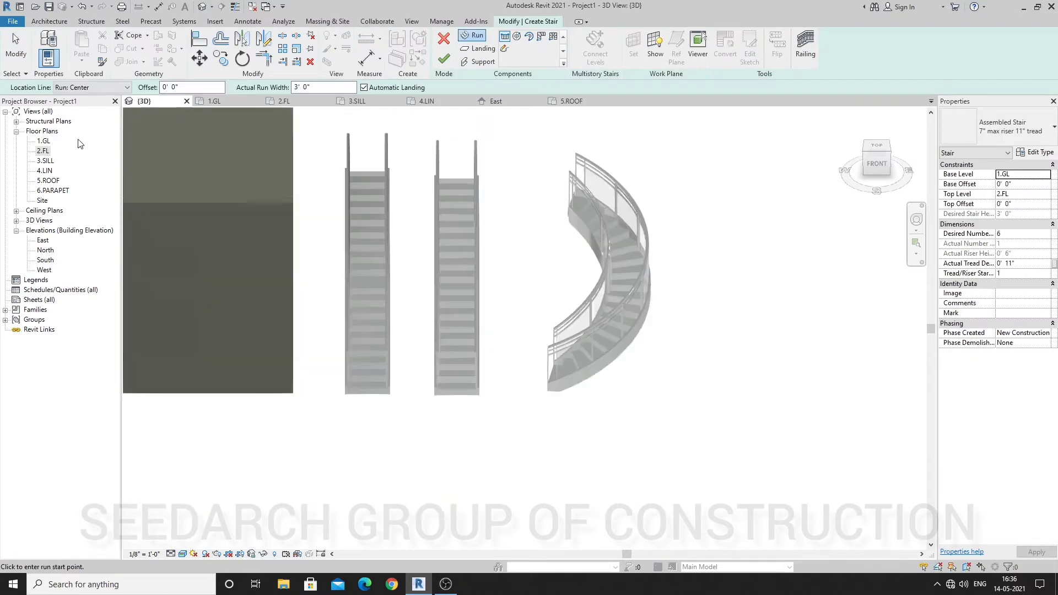
pyautogui.doubleClick(43, 150)
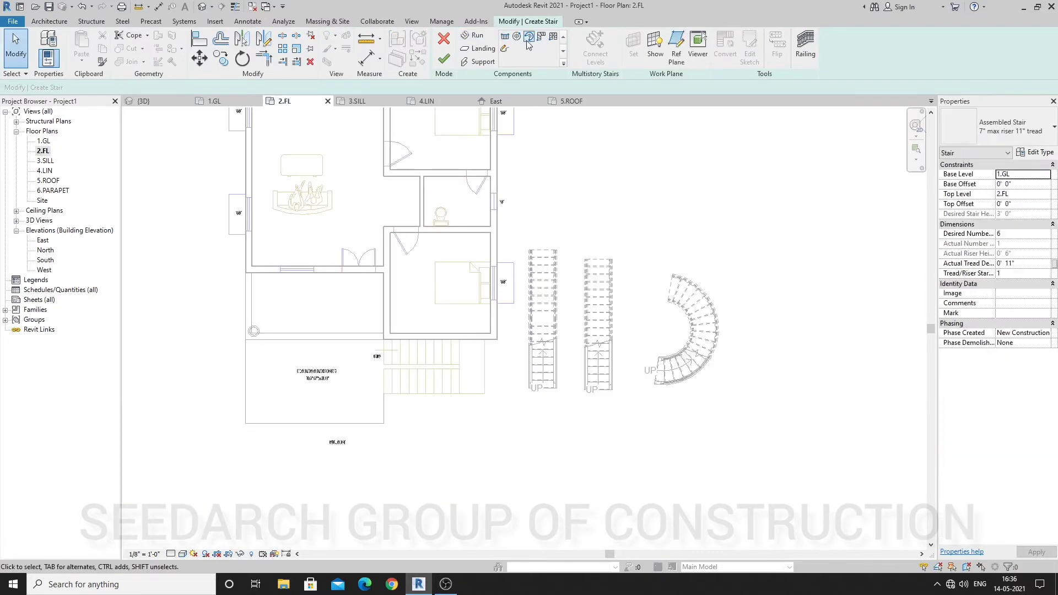
pyautogui.click(553, 42)
pyautogui.scroll(-1, 516, 278)
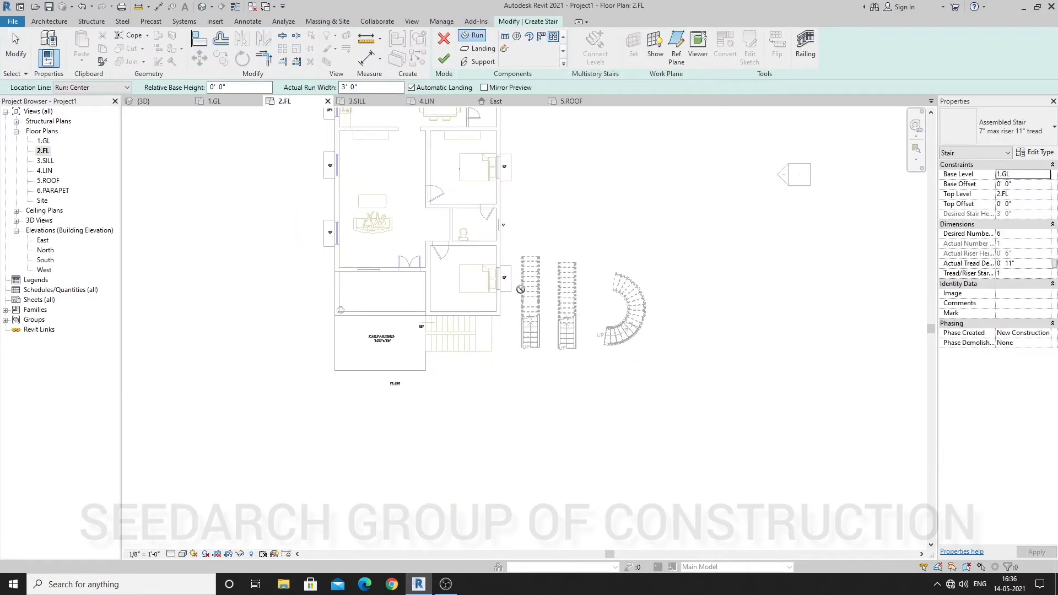
pyautogui.scroll(1, 678, 330)
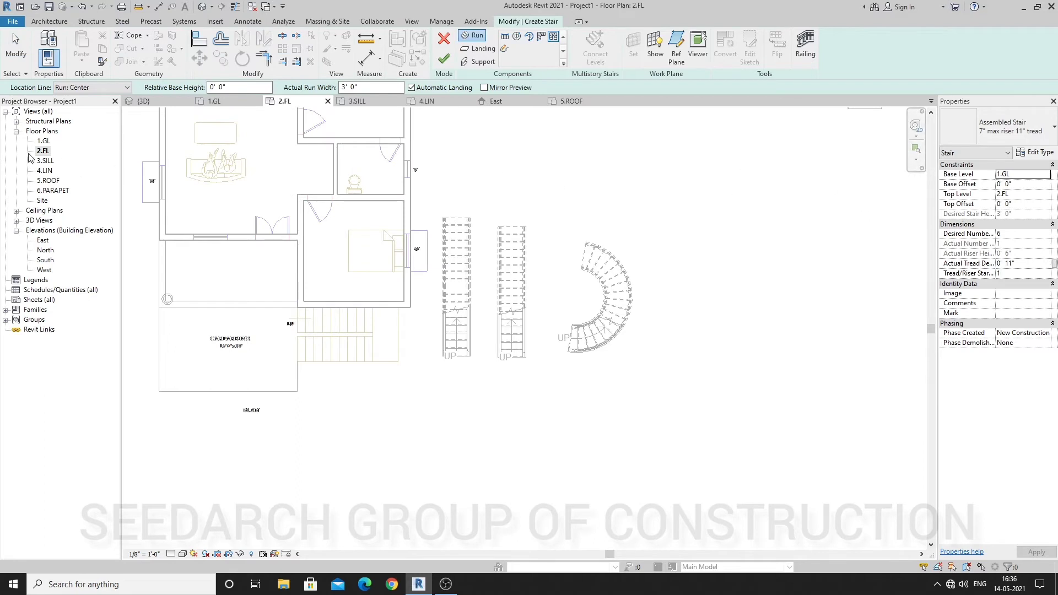
pyautogui.click(1046, 195)
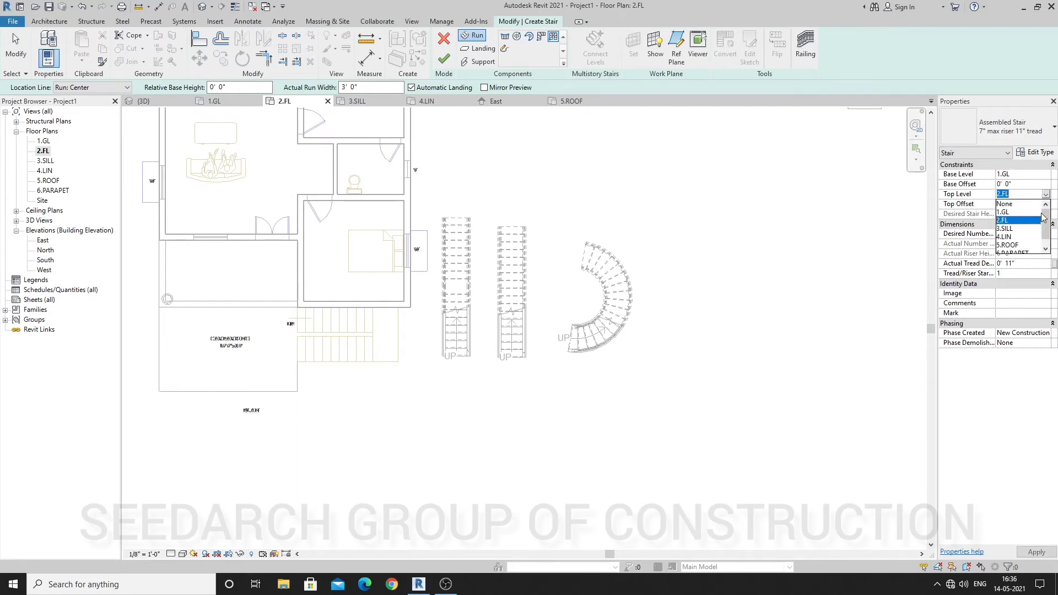
pyautogui.click(1021, 246)
pyautogui.click(1045, 174)
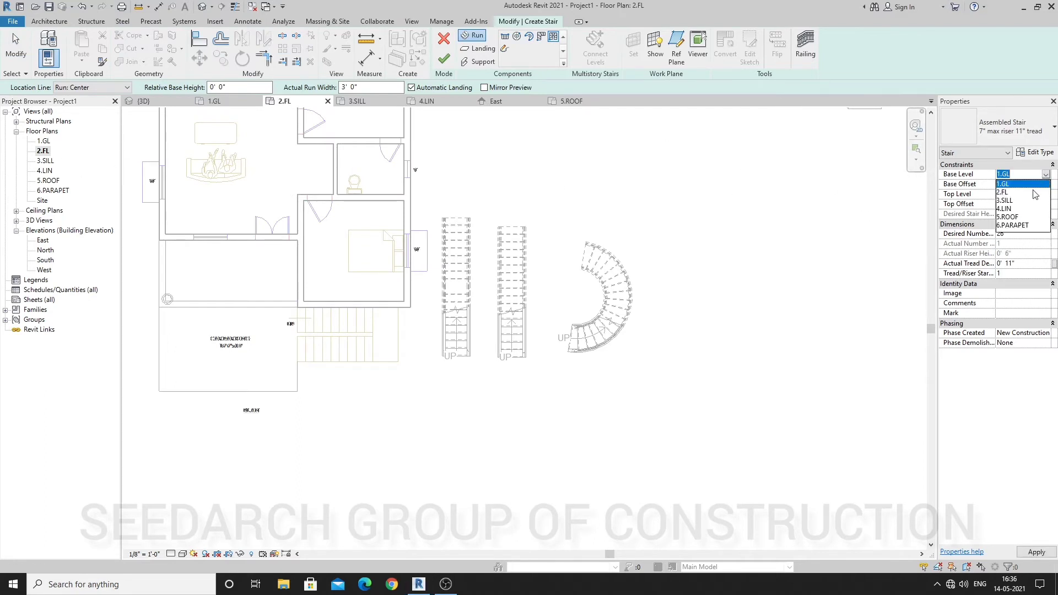
pyautogui.click(1021, 200)
# Step: Place the U-shape winder run beyond the spiral stair, about 34' from the house wall, then finish the stair and view it in 3D
pyautogui.scroll(-2, 504, 288)
pyautogui.scroll(1, 697, 280)
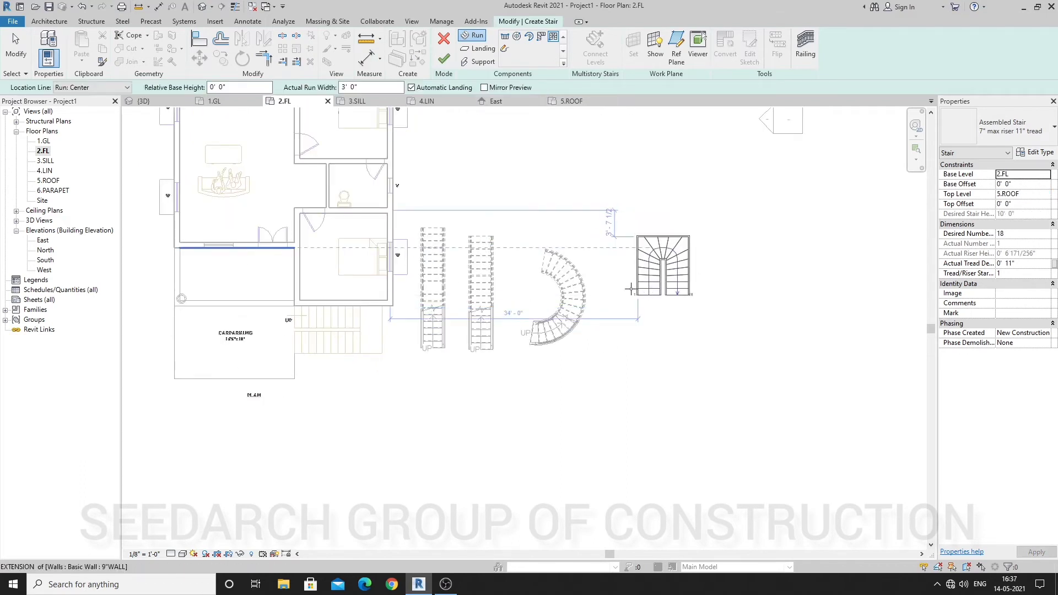
pyautogui.click(631, 289)
pyautogui.click(211, 11)
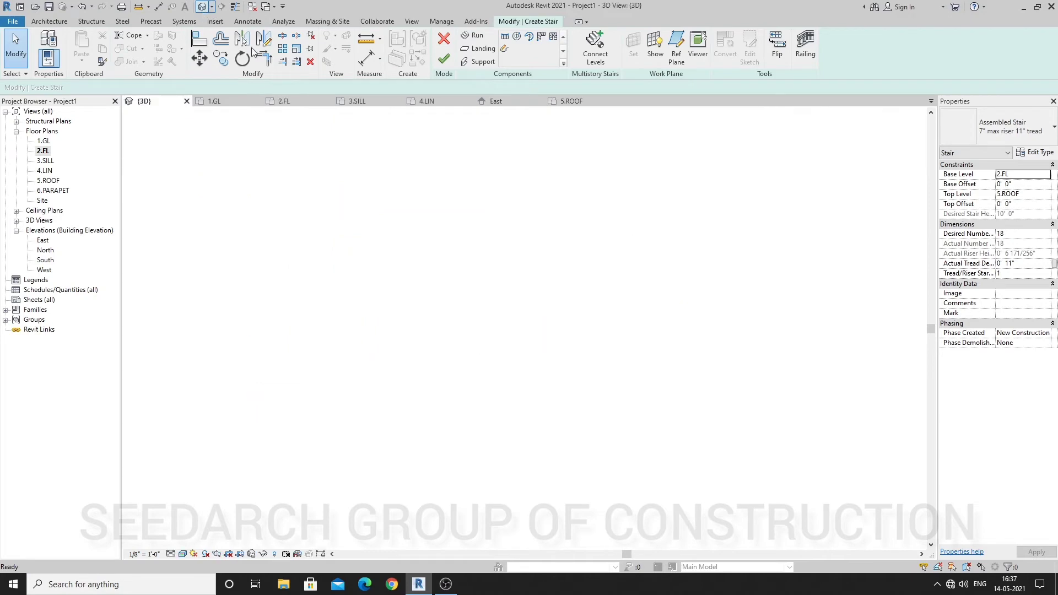
pyautogui.click(444, 58)
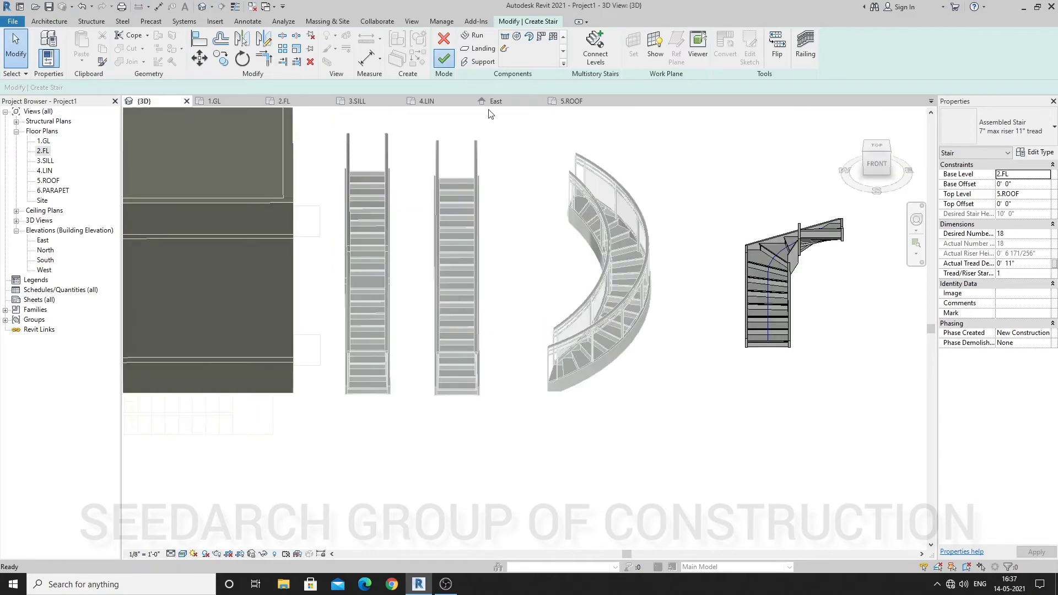
pyautogui.keyDown('shift'); pyautogui.moveTo(652, 333); pyautogui.dragTo(684, 267, button='middle'); pyautogui.keyUp('shift')
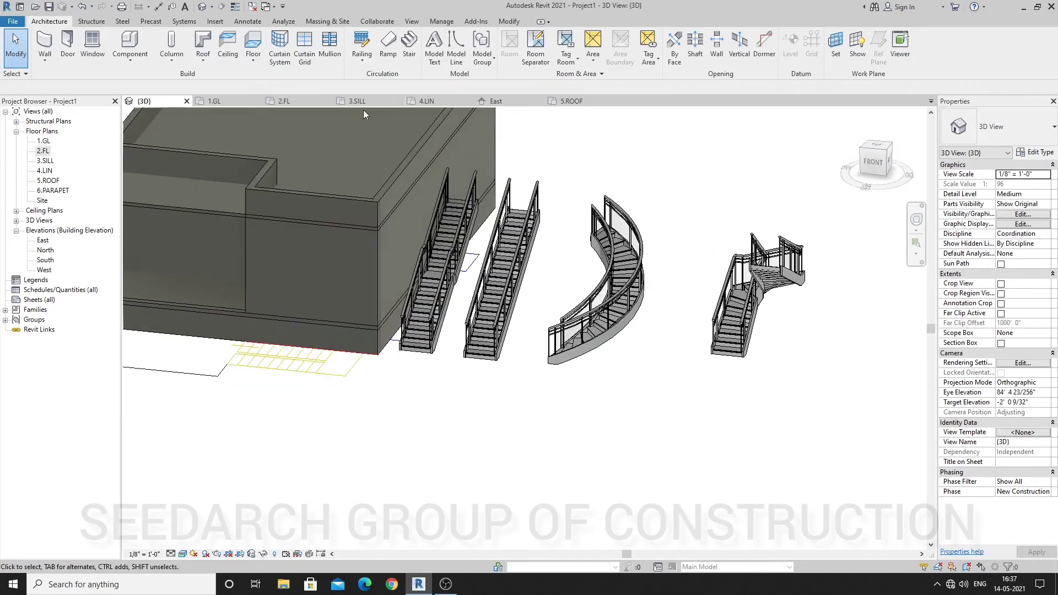
# Step: Start a new stair in the 2.FL floor plan using a sketched run for the stair shown on the plan drawing
pyautogui.click(409, 44)
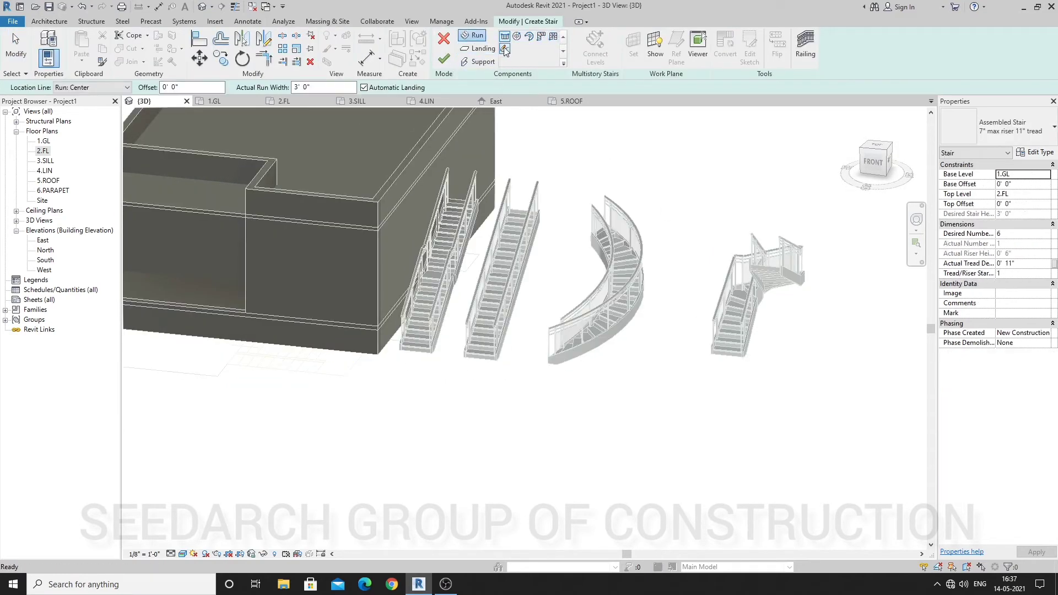
pyautogui.click(444, 37)
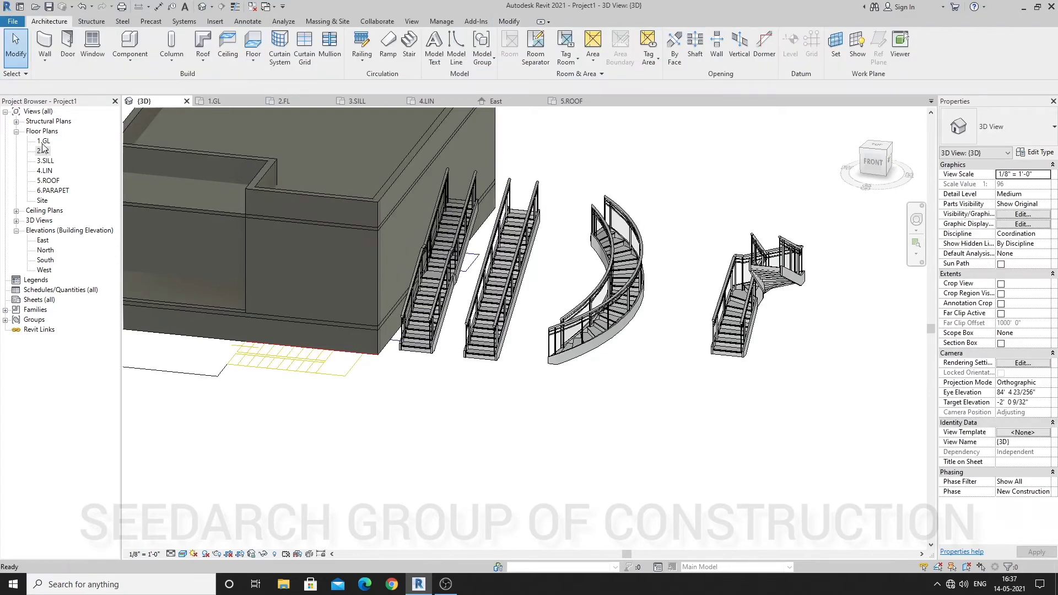
pyautogui.doubleClick(43, 150)
pyautogui.scroll(-2, 385, 325)
pyautogui.scroll(5, 366, 331)
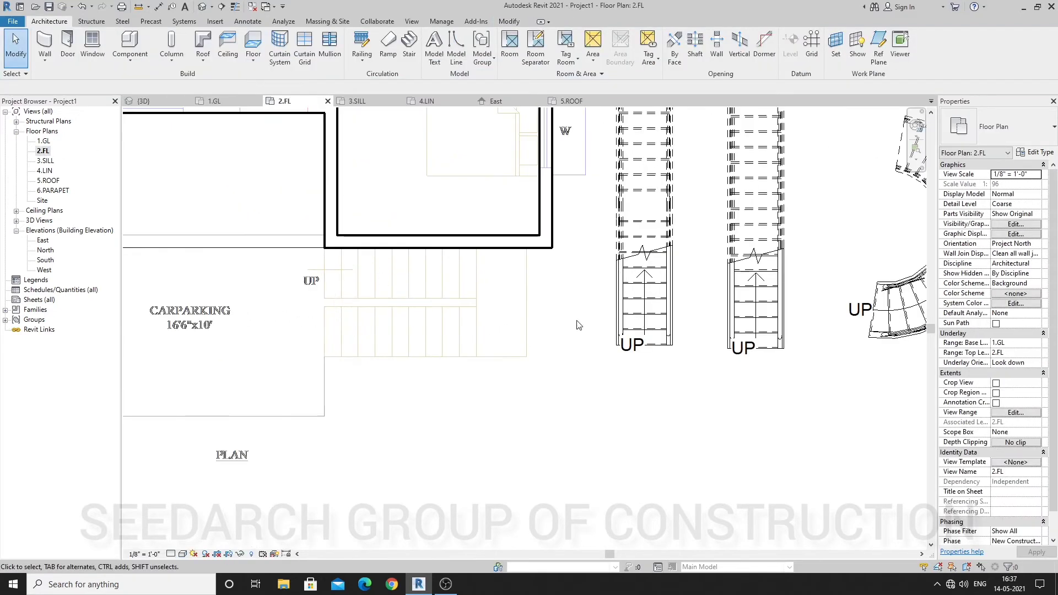
pyautogui.scroll(-2, 579, 326)
pyautogui.scroll(3, 439, 295)
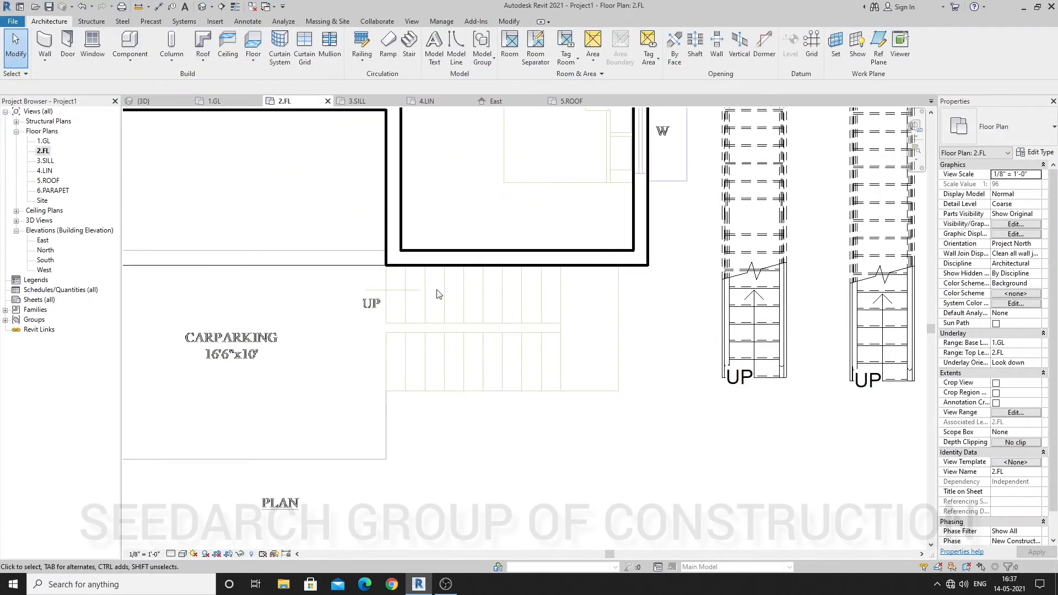
pyautogui.click(409, 50)
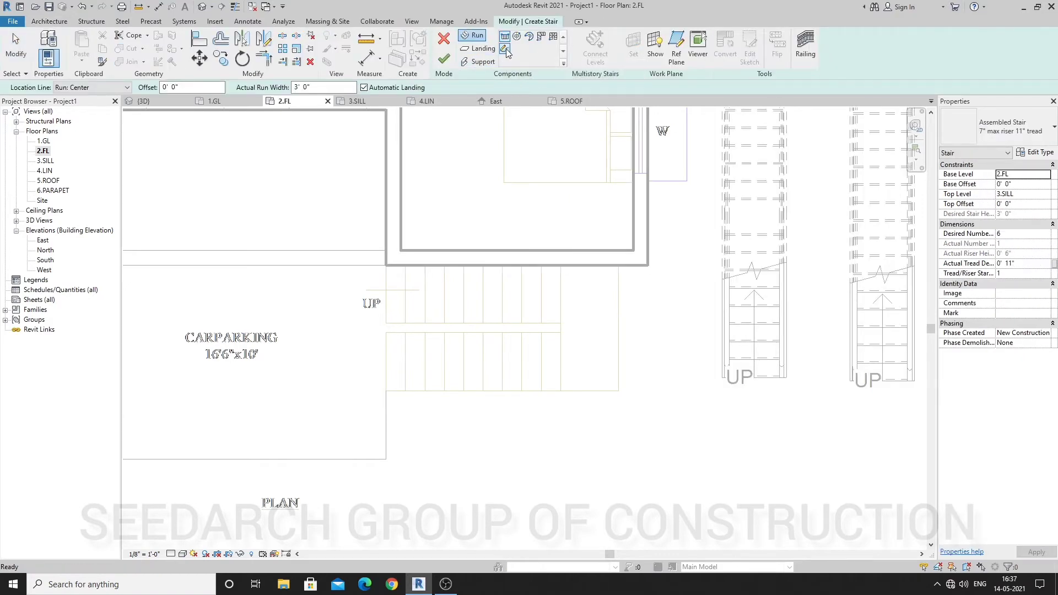
pyautogui.click(505, 50)
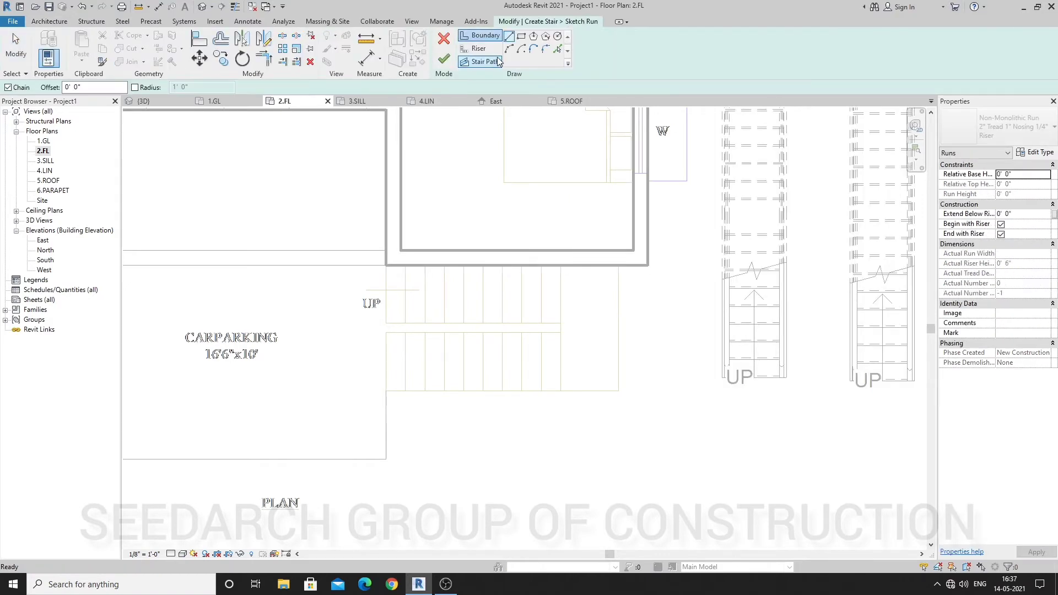
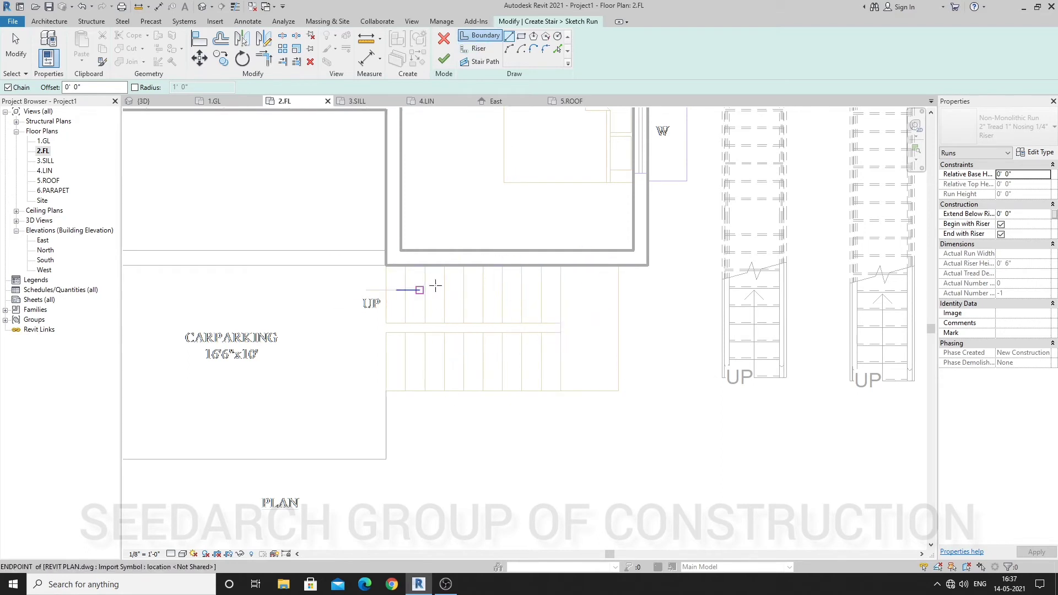
# Step: Draw the stair's outer boundary from the house wall corner: 12' along the wall, around the landing end, and 12' back along the far edge
pyautogui.click(386, 265)
pyautogui.click(619, 265)
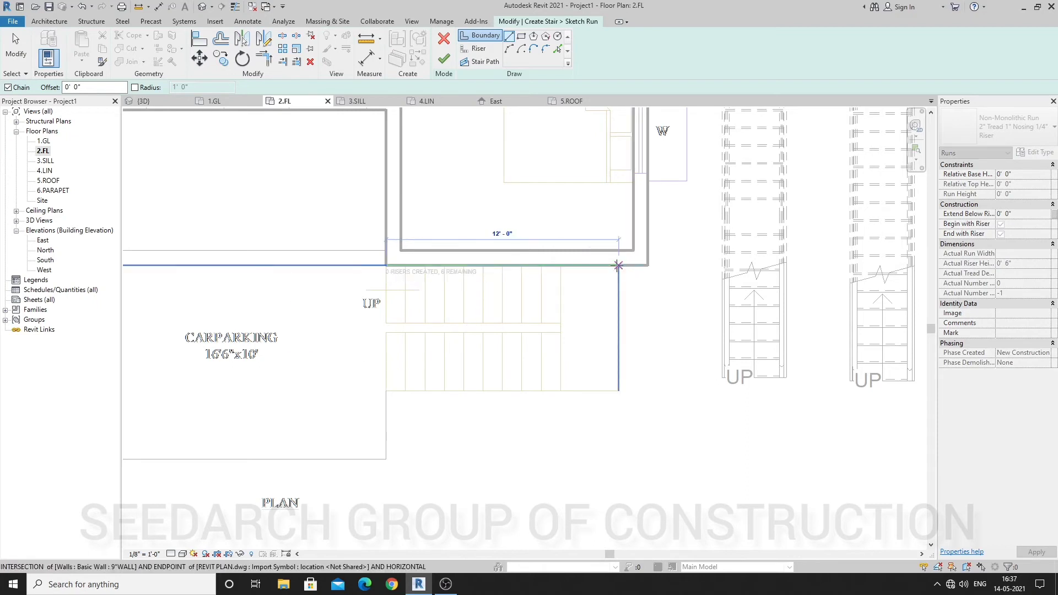
pyautogui.click(619, 391)
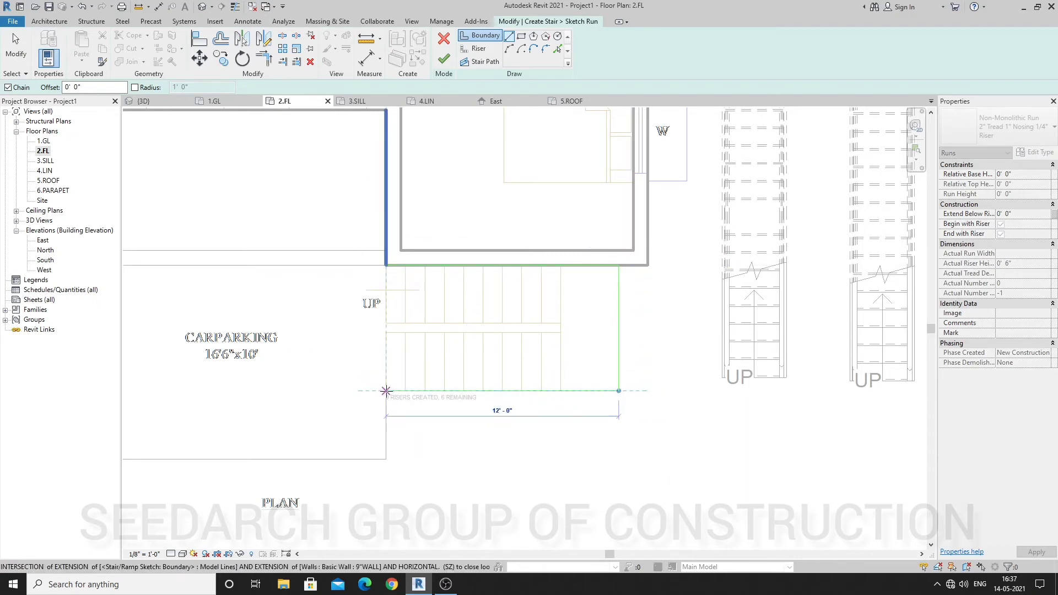
pyautogui.click(386, 391)
pyautogui.press('Escape')
pyautogui.press('Escape')
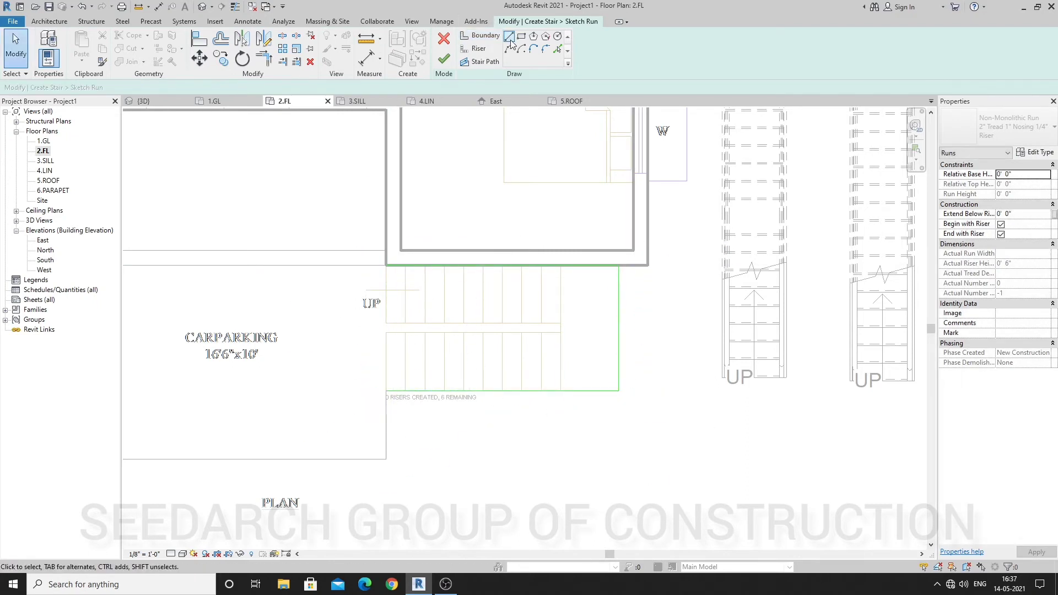
# Step: Draw the inner boundary around the narrow gap between the two flights, tracing the plan drawing and leaving the starting end open
pyautogui.click(510, 38)
pyautogui.scroll(2, 413, 355)
pyautogui.click(386, 324)
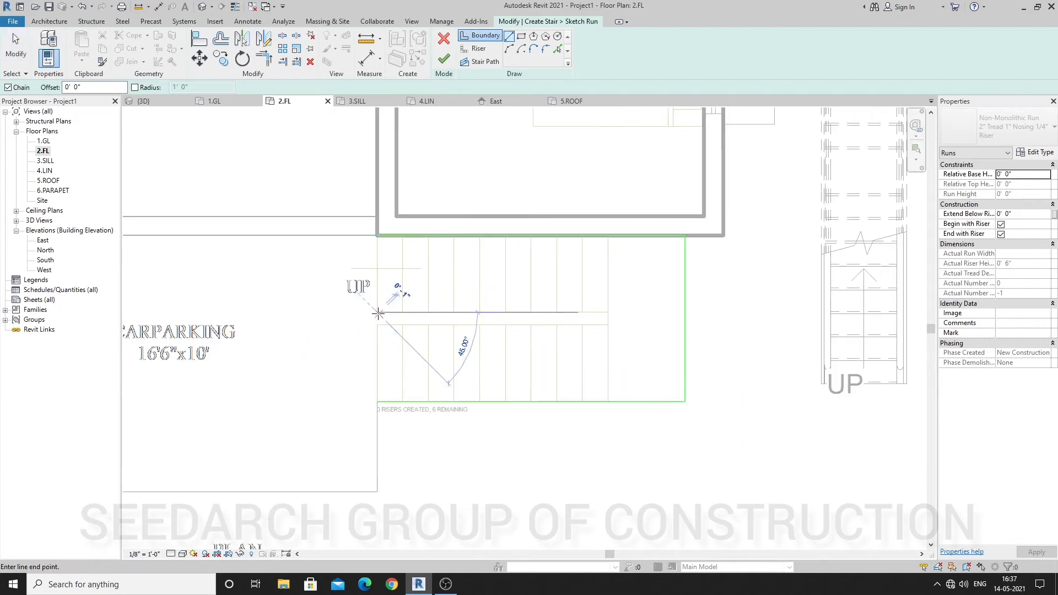
pyautogui.click(608, 312)
pyautogui.click(608, 325)
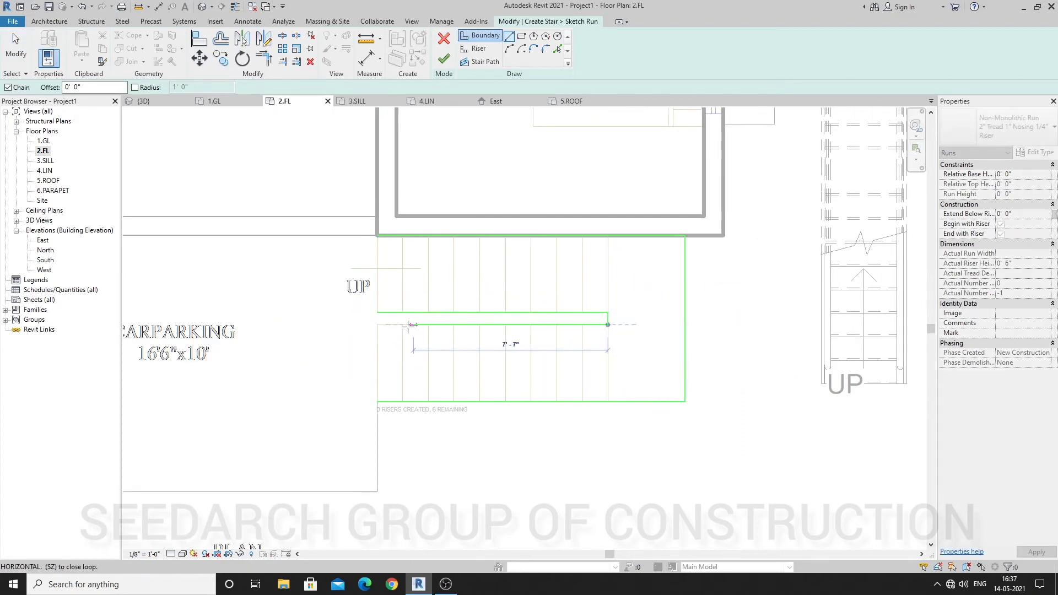
pyautogui.click(380, 325)
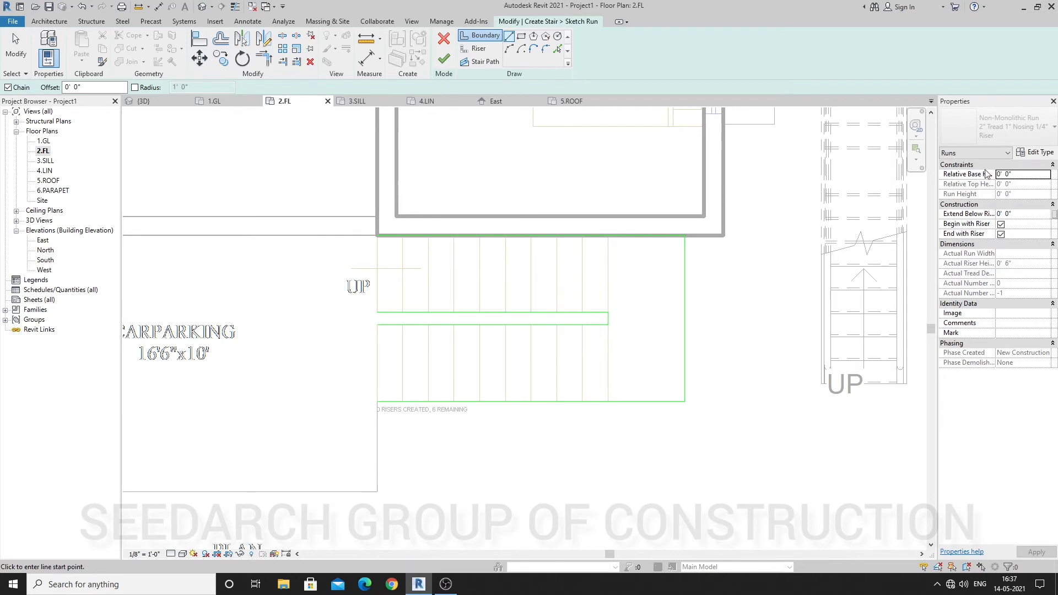
# Step: Draw the first six riser lines across the flight beside the house wall, each 3' long and spaced 1' apart
pyautogui.scroll(-2, 664, 296)
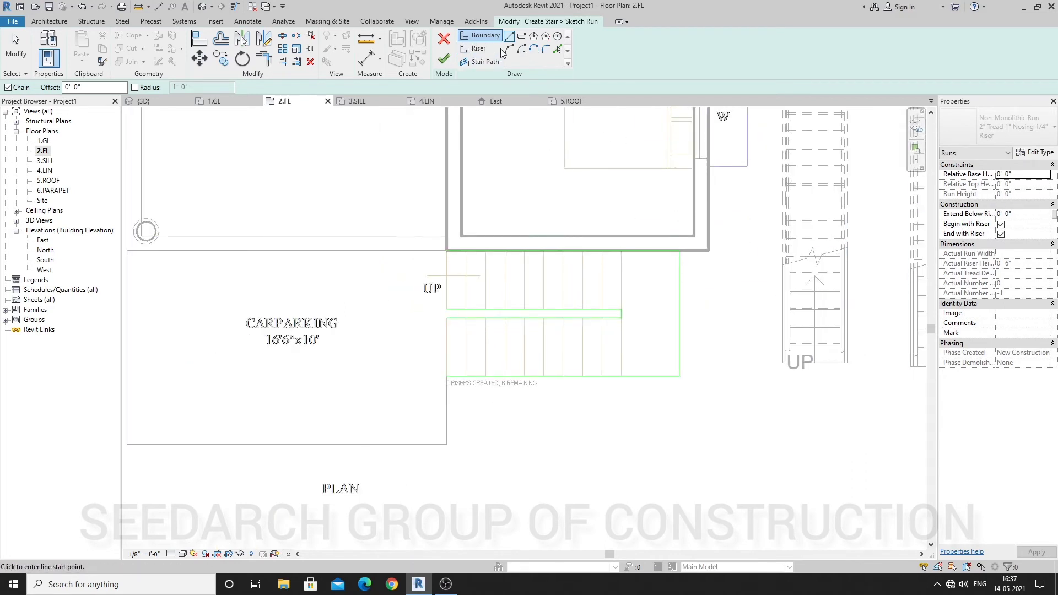
pyautogui.click(478, 50)
pyautogui.scroll(1, 466, 320)
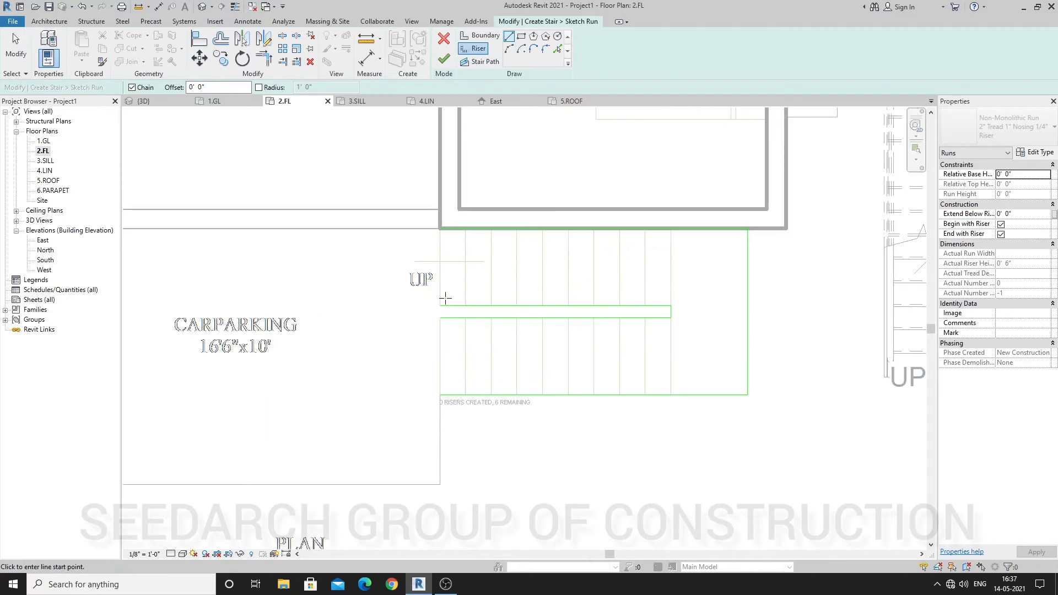
pyautogui.click(441, 306)
pyautogui.click(441, 229)
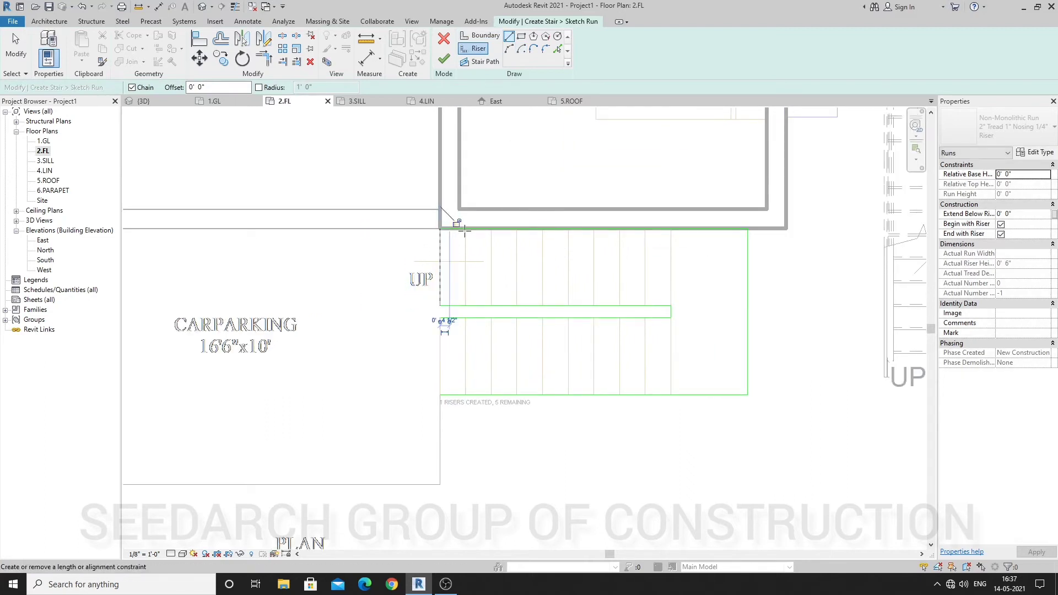
pyautogui.click(464, 228)
pyautogui.click(466, 306)
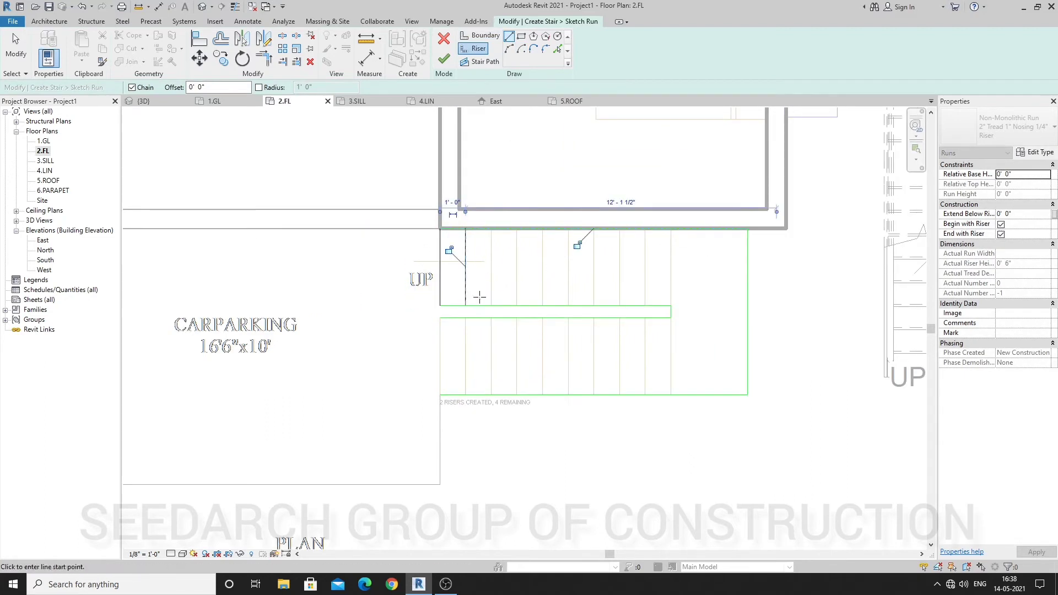
pyautogui.click(491, 305)
pyautogui.click(491, 229)
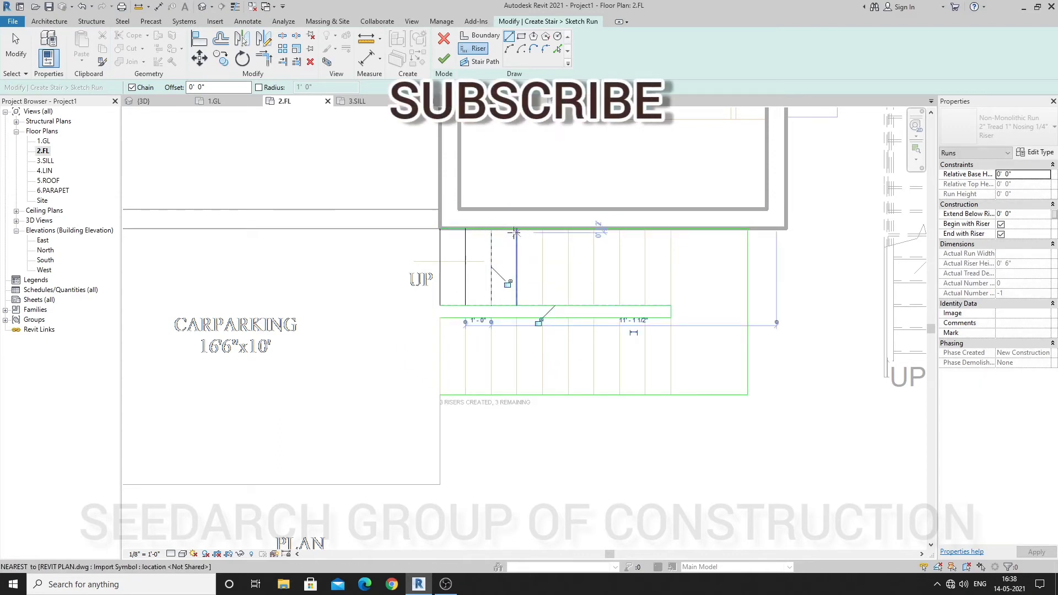
pyautogui.click(516, 229)
pyautogui.click(517, 305)
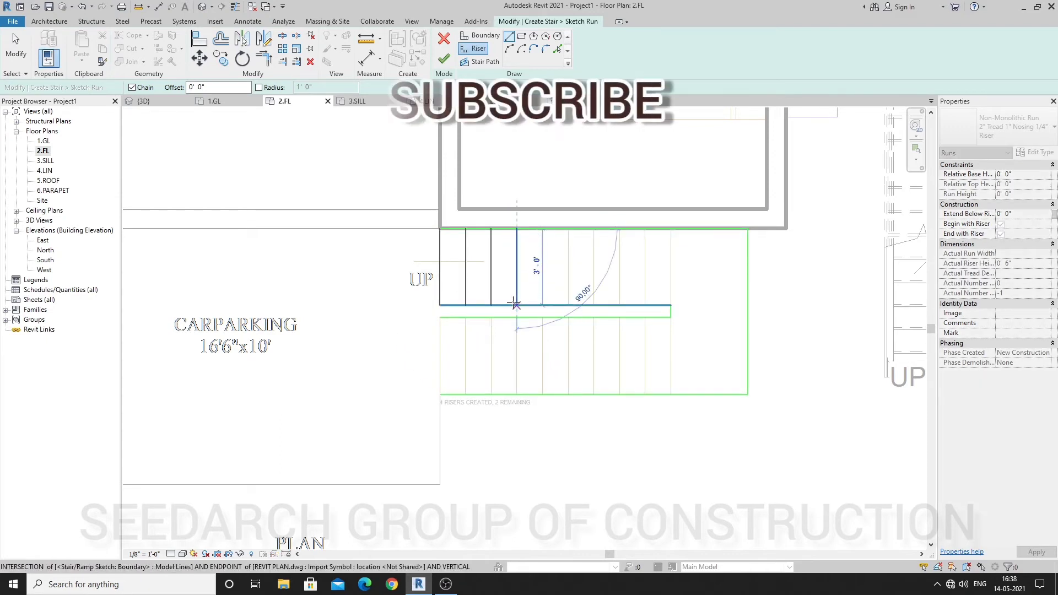
pyautogui.click(542, 305)
pyautogui.click(543, 306)
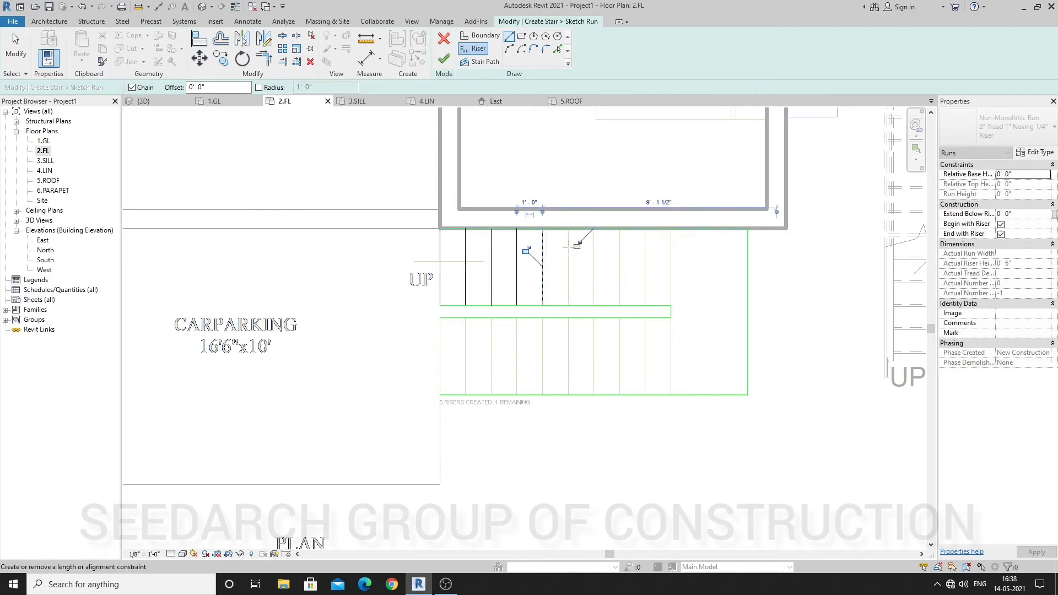
pyautogui.click(569, 229)
pyautogui.click(569, 306)
# Step: Try to draw a seventh riser line on the flight beside the wall, then undo it
pyautogui.click(594, 229)
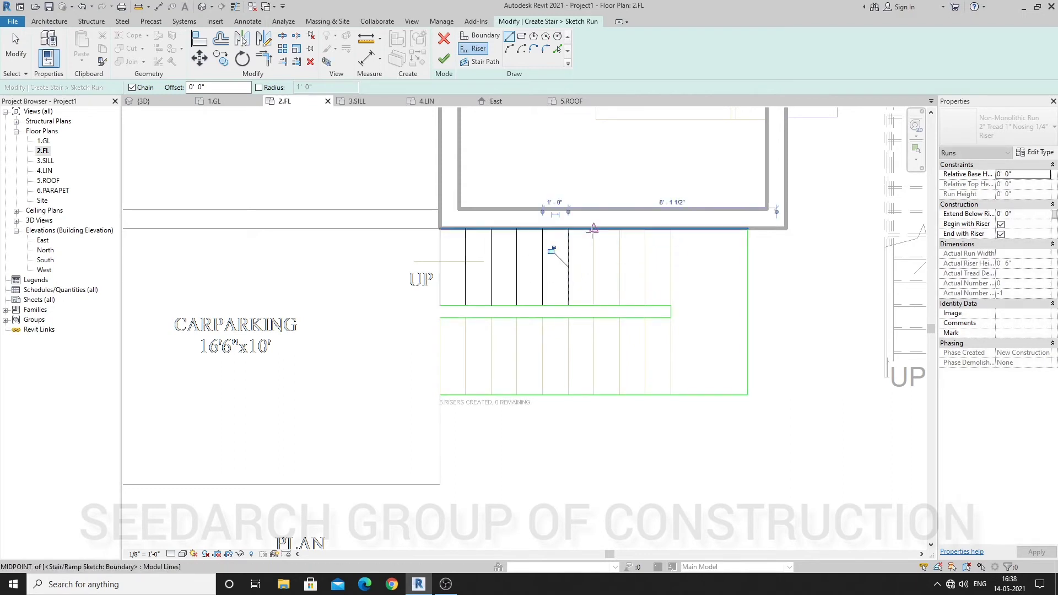
pyautogui.click(594, 302)
pyautogui.press('Escape')
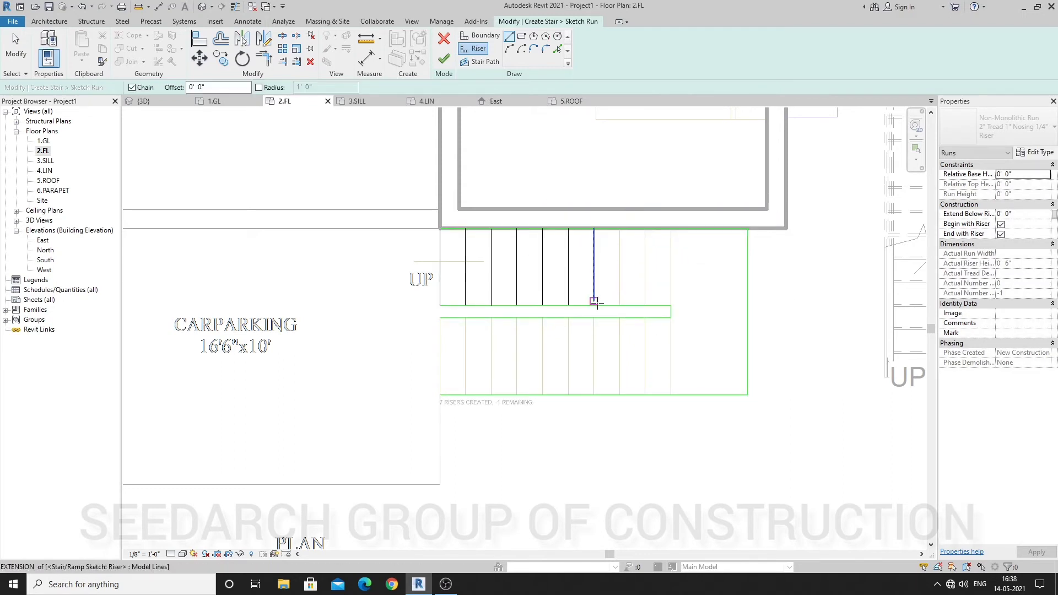
pyautogui.hotkey('ctrl', 'z')
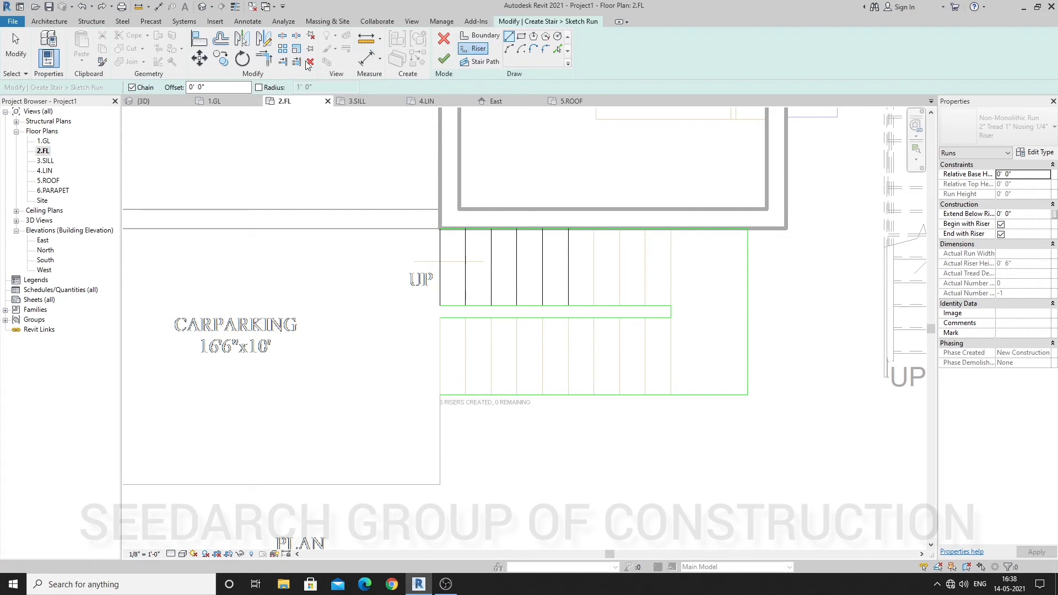
# Step: Offset copies of the last riser at 1' 0" spacing to add four more risers up to the landing
pyautogui.click(220, 43)
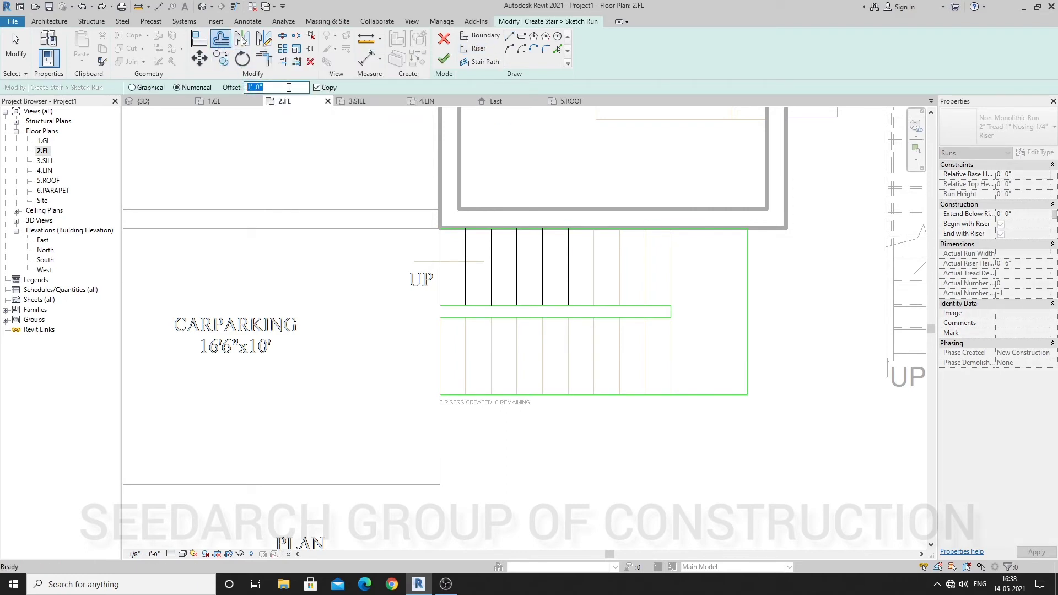
pyautogui.click(289, 87)
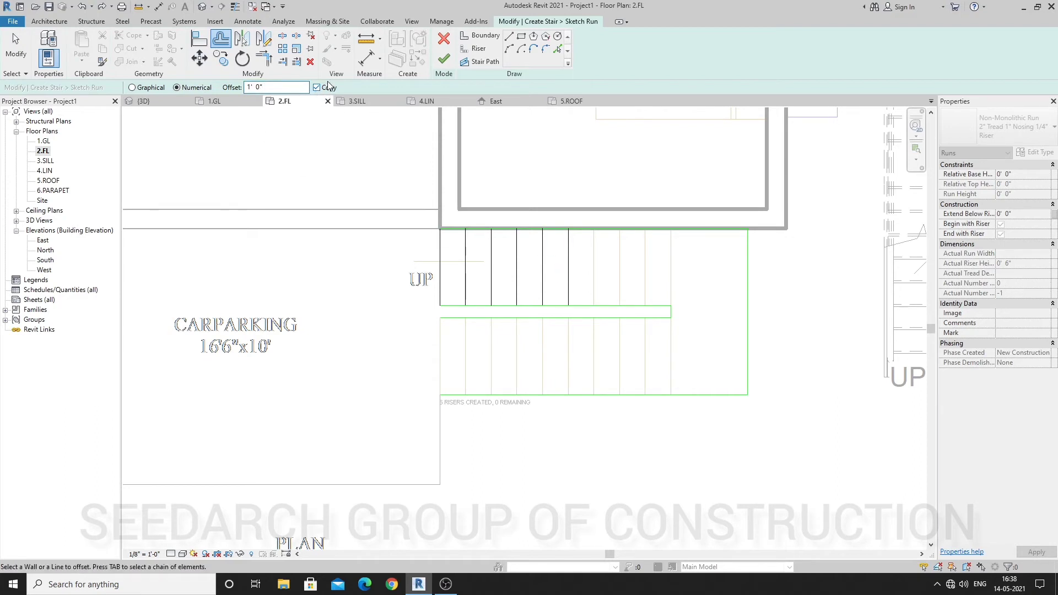
pyautogui.scroll(1, 589, 298)
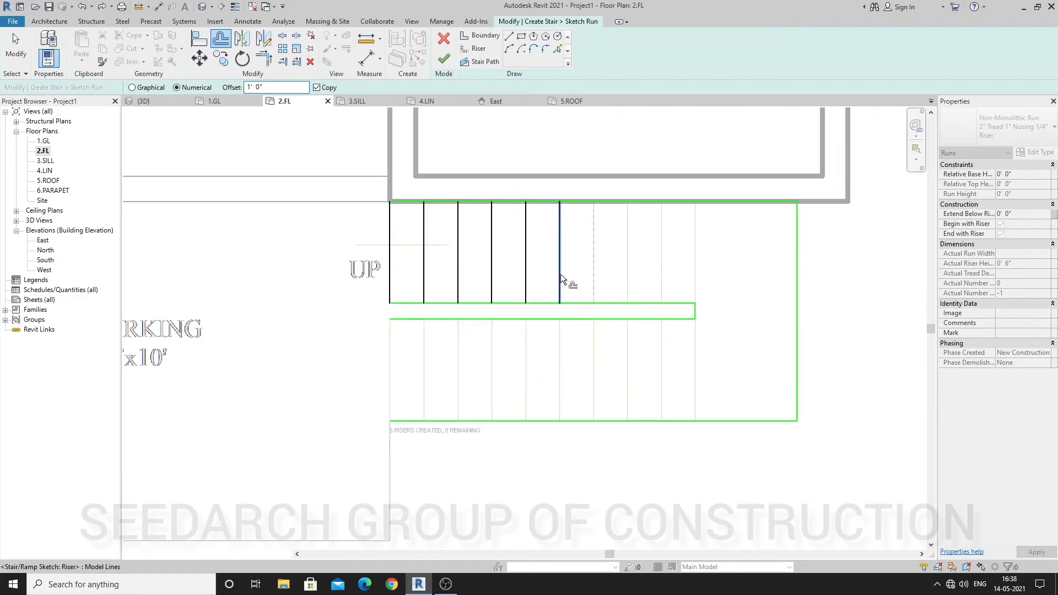
pyautogui.click(561, 273)
pyautogui.click(594, 274)
pyautogui.click(634, 273)
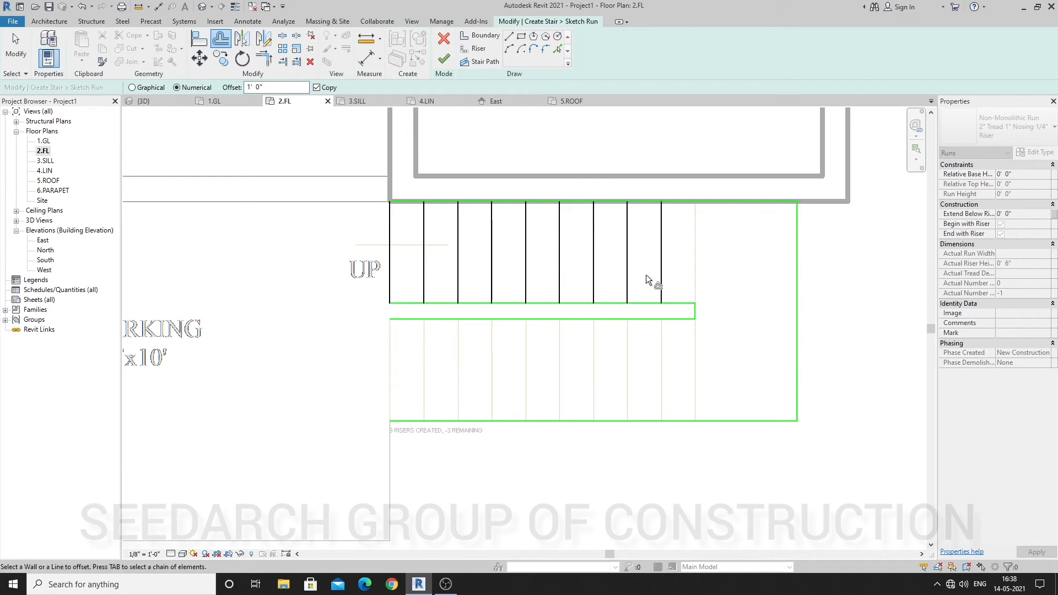
pyautogui.click(661, 276)
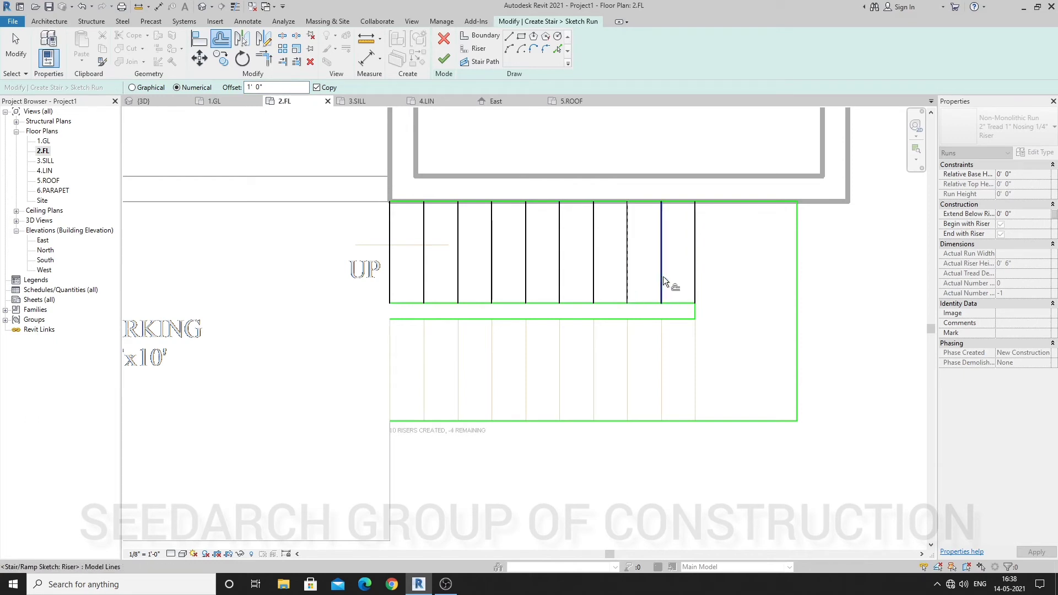
pyautogui.press('Escape')
pyautogui.press('Escape')
# Step: Draw the second flight's first riser line at the landing, from the outer boundary to the end of the inner gap
pyautogui.click(478, 49)
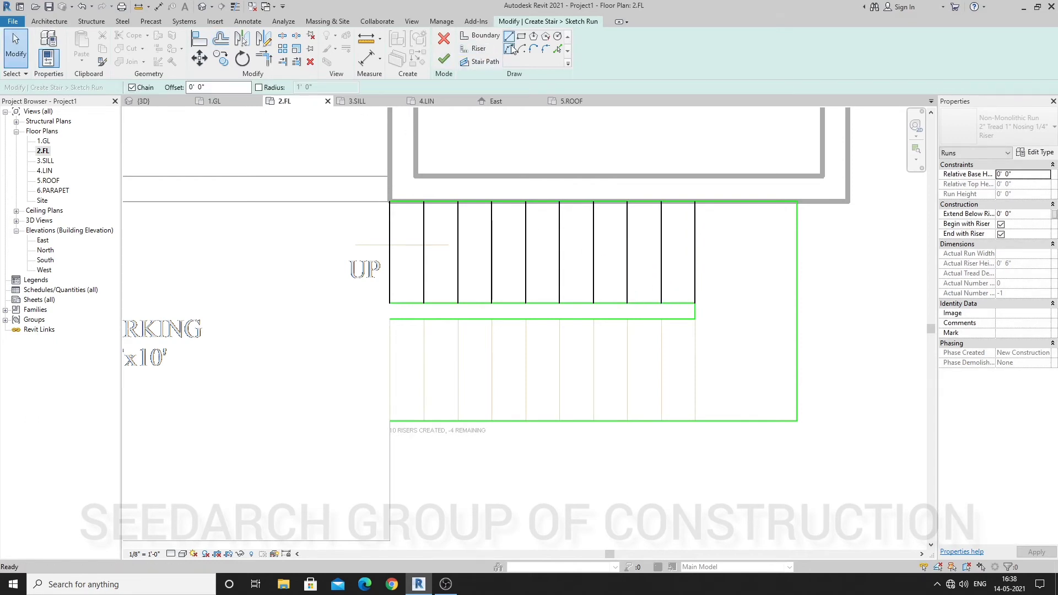
pyautogui.click(695, 422)
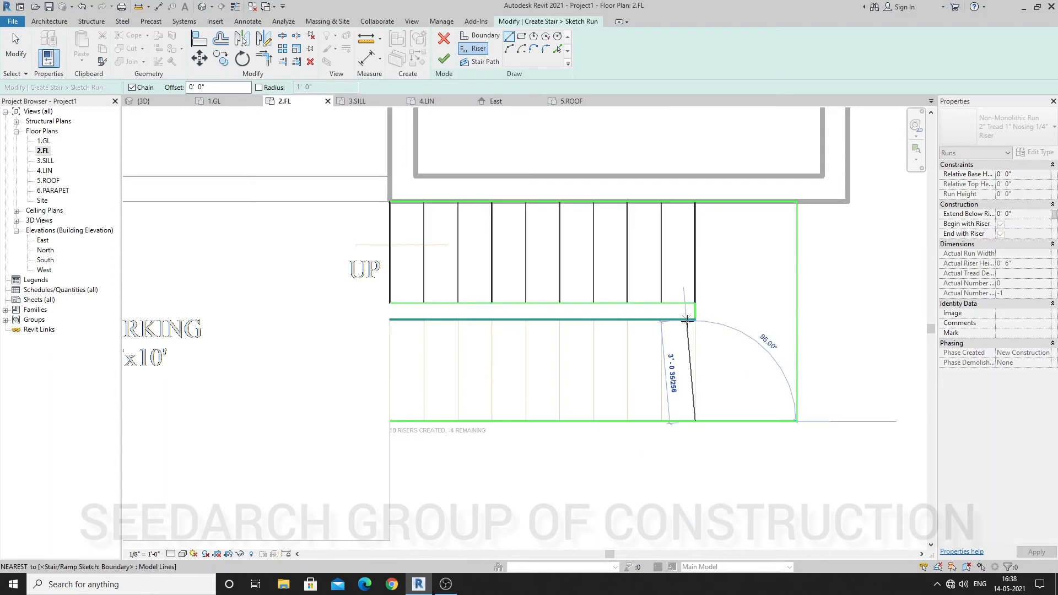
pyautogui.click(696, 318)
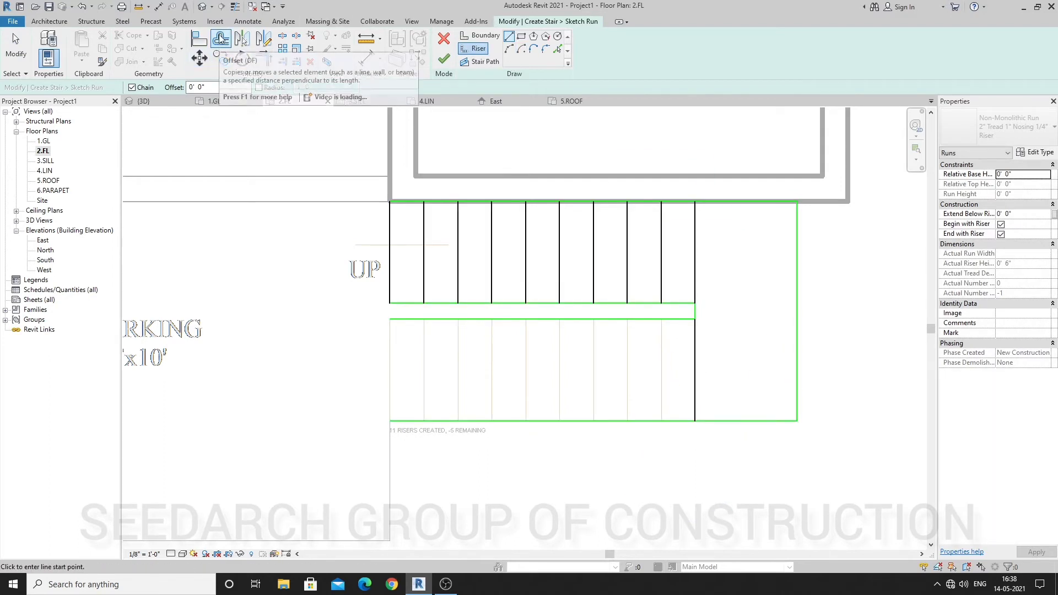
# Step: Offset copies of the second flight's first riser at 1' 0" spacing to add nine more risers back from the landing
pyautogui.click(220, 44)
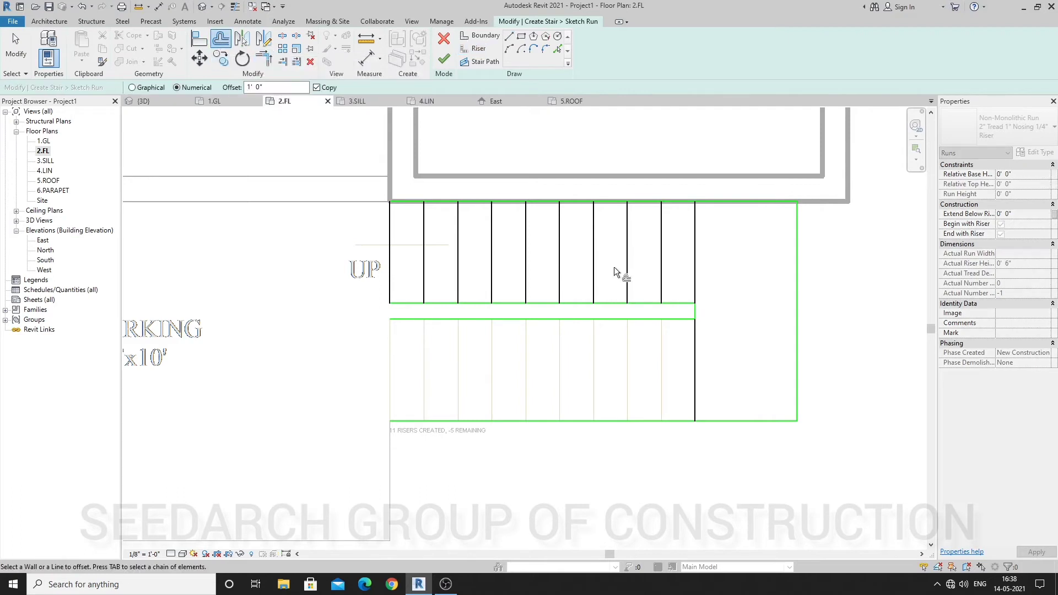
pyautogui.click(693, 381)
pyautogui.click(660, 380)
pyautogui.click(625, 379)
pyautogui.click(592, 382)
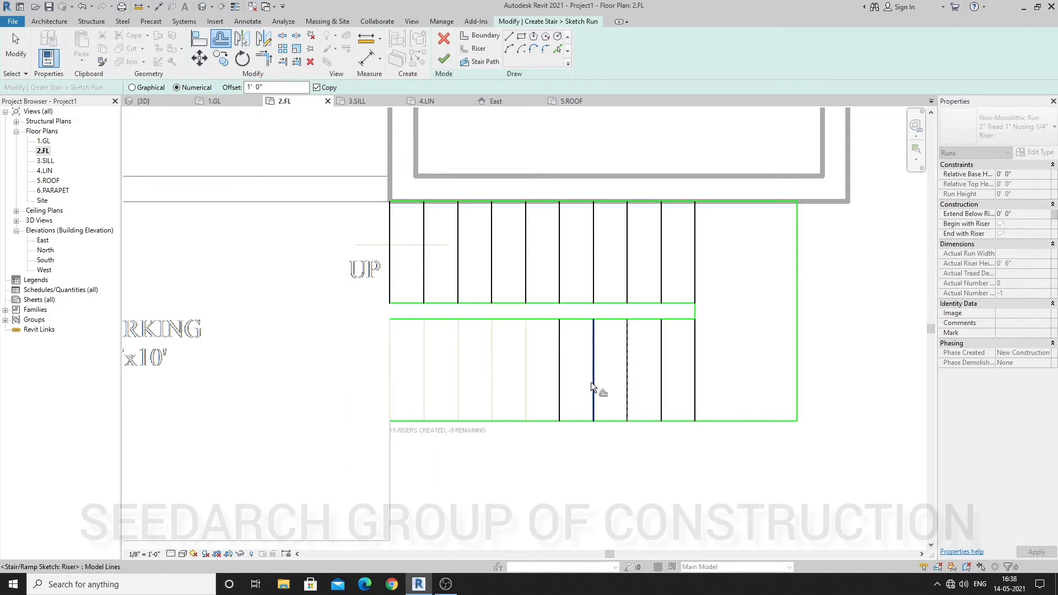
pyautogui.click(557, 382)
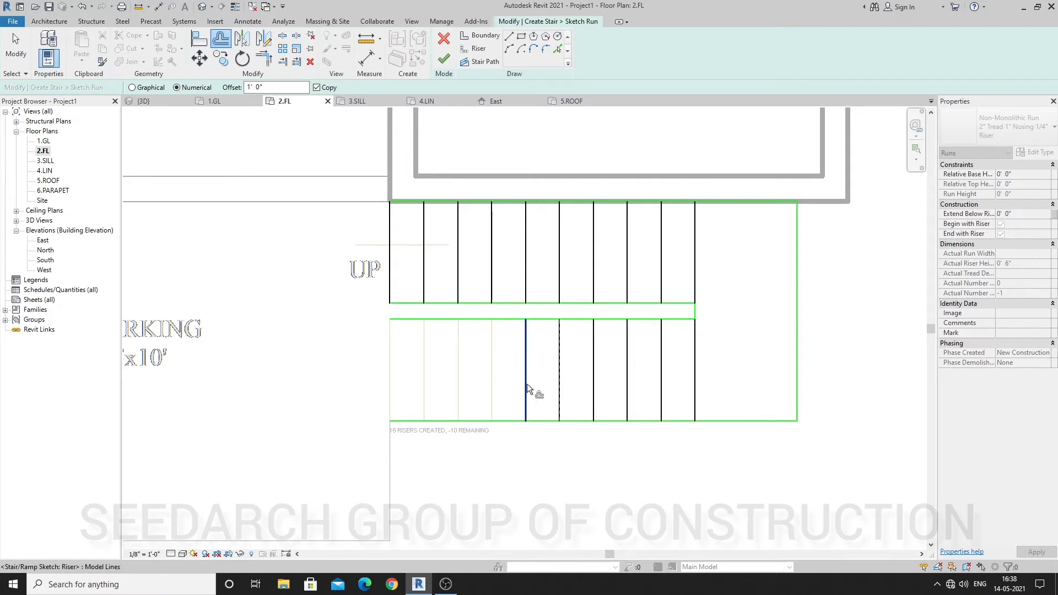
pyautogui.click(525, 389)
pyautogui.click(491, 389)
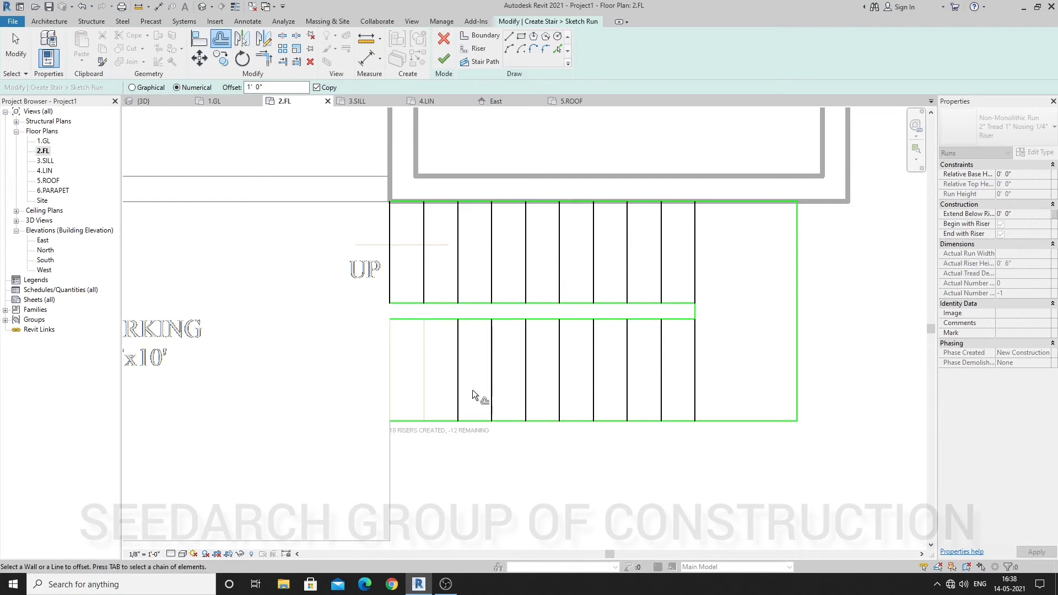
pyautogui.click(456, 390)
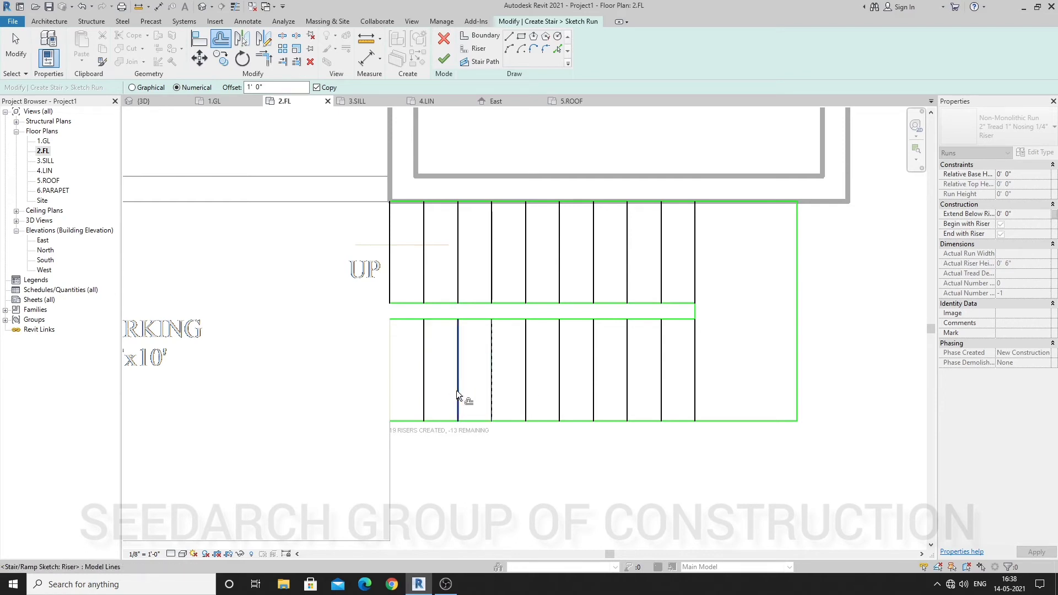
pyautogui.click(423, 390)
pyautogui.press('Escape')
pyautogui.press('Escape')
pyautogui.scroll(-2, 524, 376)
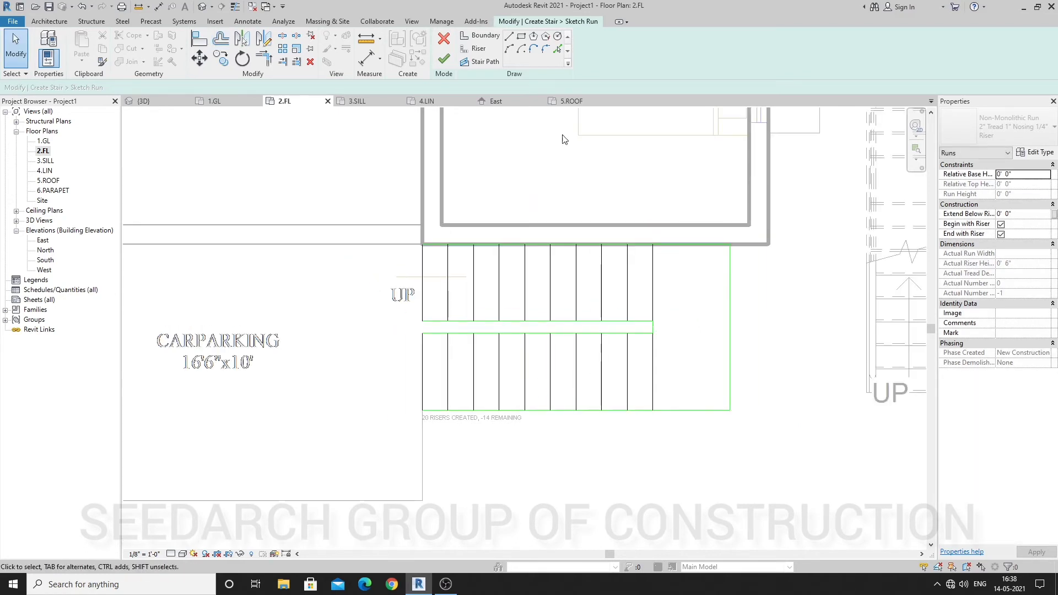
# Step: Try twice to finish the sketched two-flight run in the 3D view, inspecting its shape against the house
pyautogui.click(201, 10)
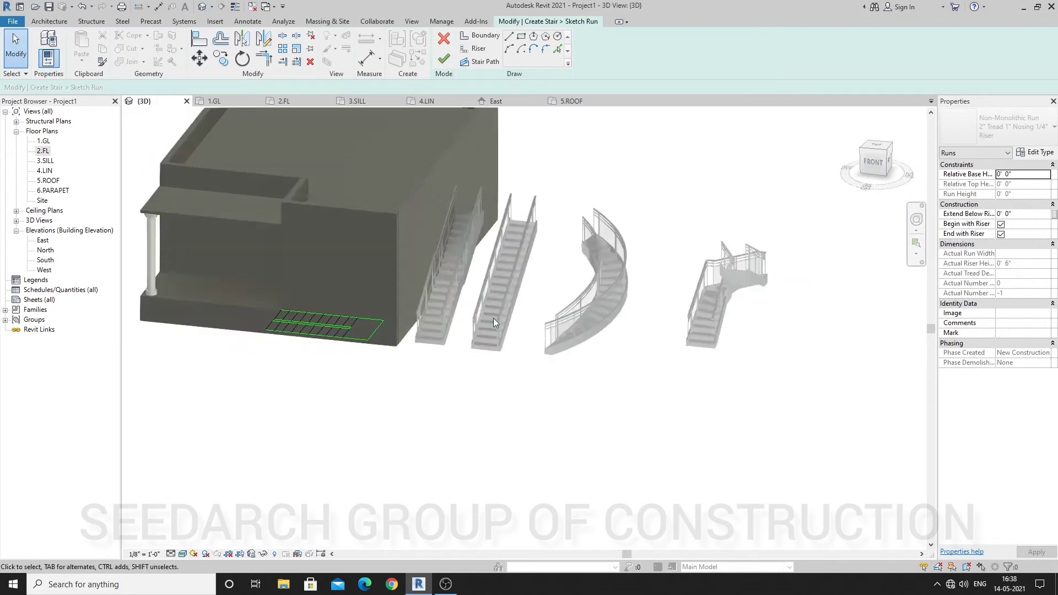
pyautogui.scroll(4, 326, 298)
pyautogui.click(443, 61)
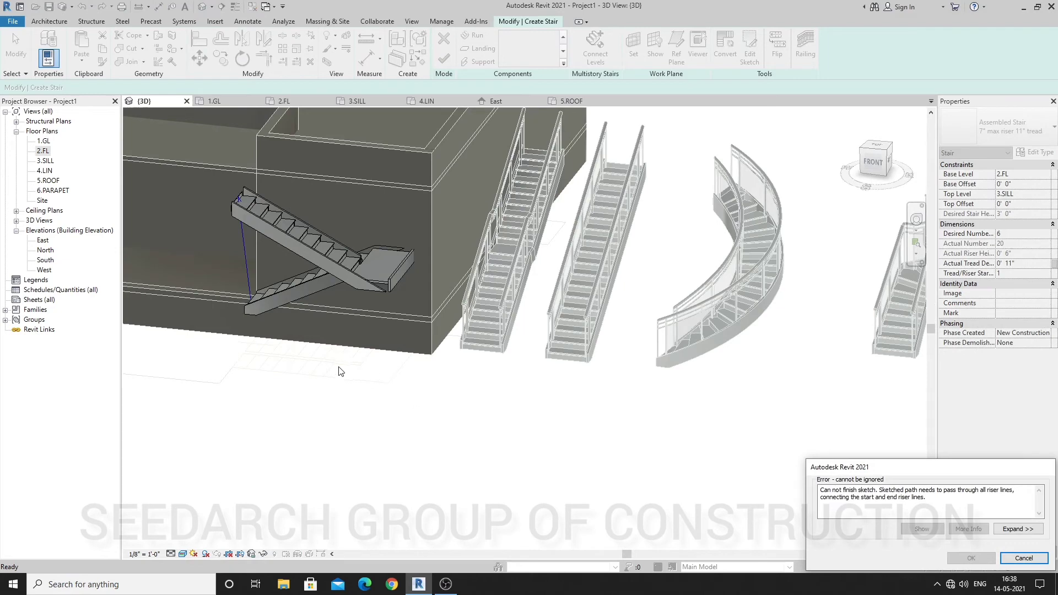
pyautogui.keyDown('shift'); pyautogui.moveTo(350, 356); pyautogui.dragTo(570, 301, button='middle'); pyautogui.keyUp('shift')
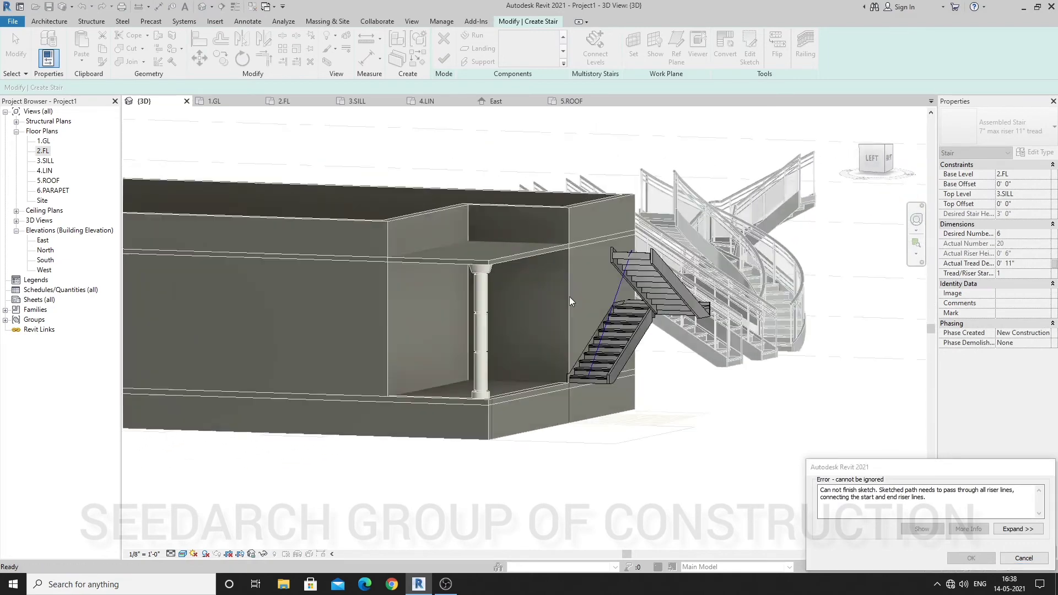
pyautogui.click(1025, 559)
pyautogui.keyDown('shift'); pyautogui.moveTo(769, 383); pyautogui.dragTo(640, 418, button='middle'); pyautogui.keyUp('shift')
pyautogui.scroll(1, 664, 388)
pyautogui.keyDown('shift'); pyautogui.moveTo(669, 386); pyautogui.dragTo(598, 446, button='middle'); pyautogui.keyUp('shift')
pyautogui.scroll(2, 560, 493)
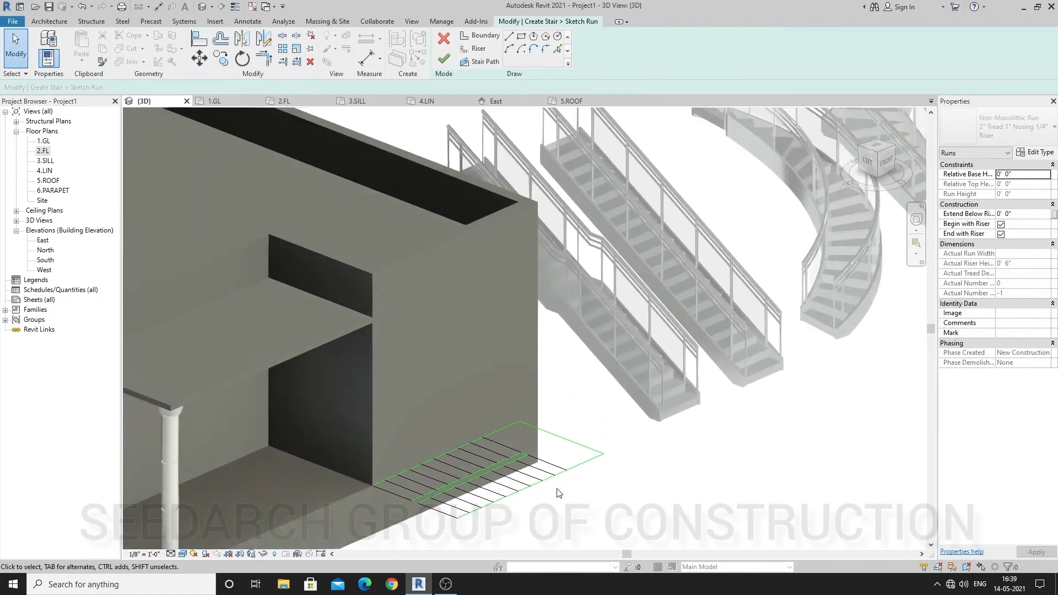
pyautogui.keyDown('shift'); pyautogui.moveTo(559, 493); pyautogui.dragTo(525, 426, button='middle'); pyautogui.keyUp('shift')
pyautogui.click(445, 57)
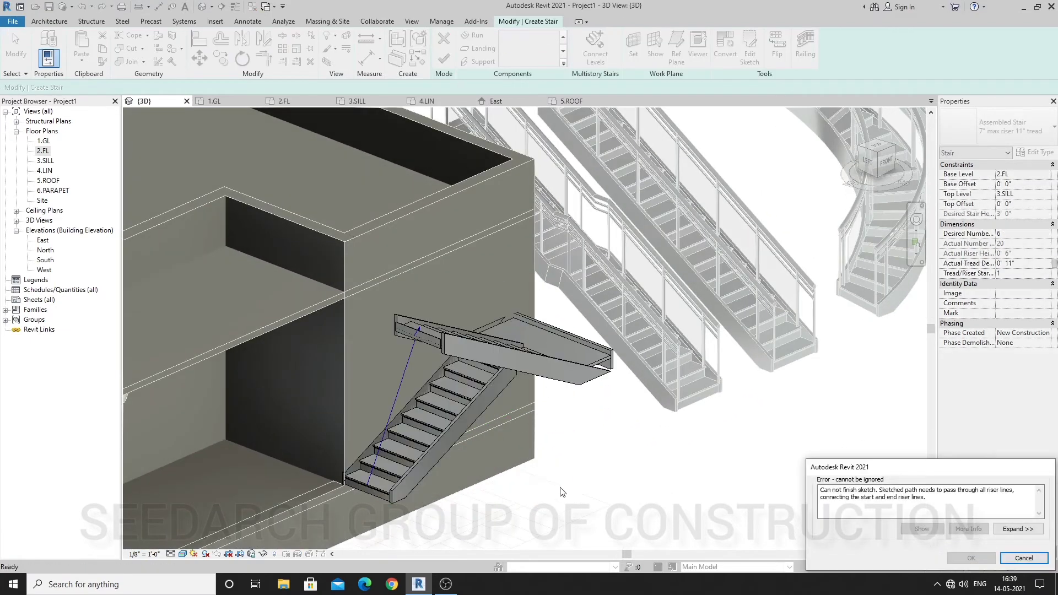
pyautogui.click(1040, 562)
# Step: Discard the sketched run and return to the 2.FL floor plan
pyautogui.click(444, 39)
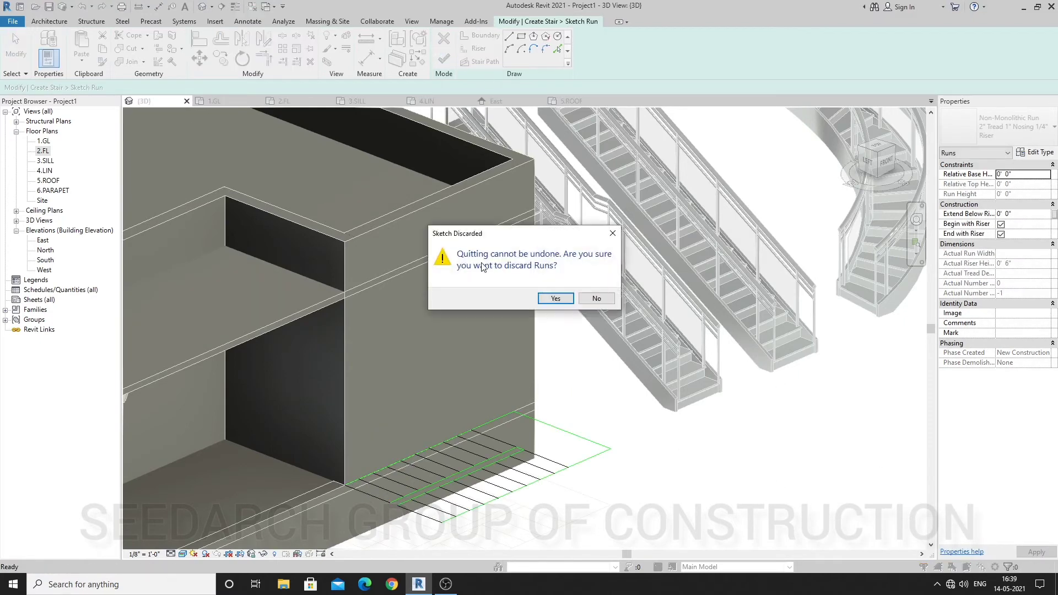
pyautogui.click(555, 297)
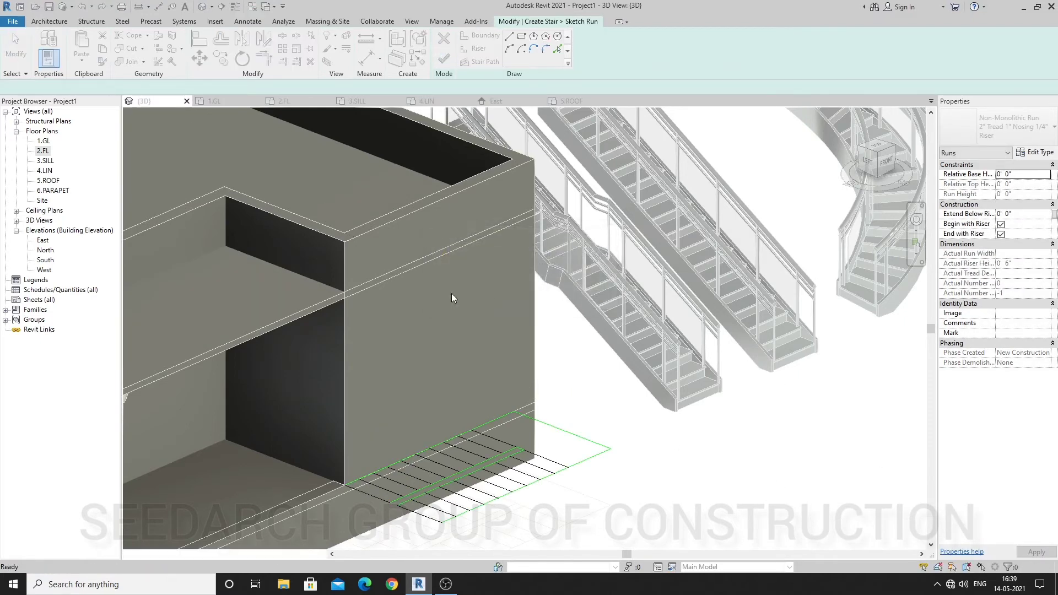
pyautogui.doubleClick(42, 150)
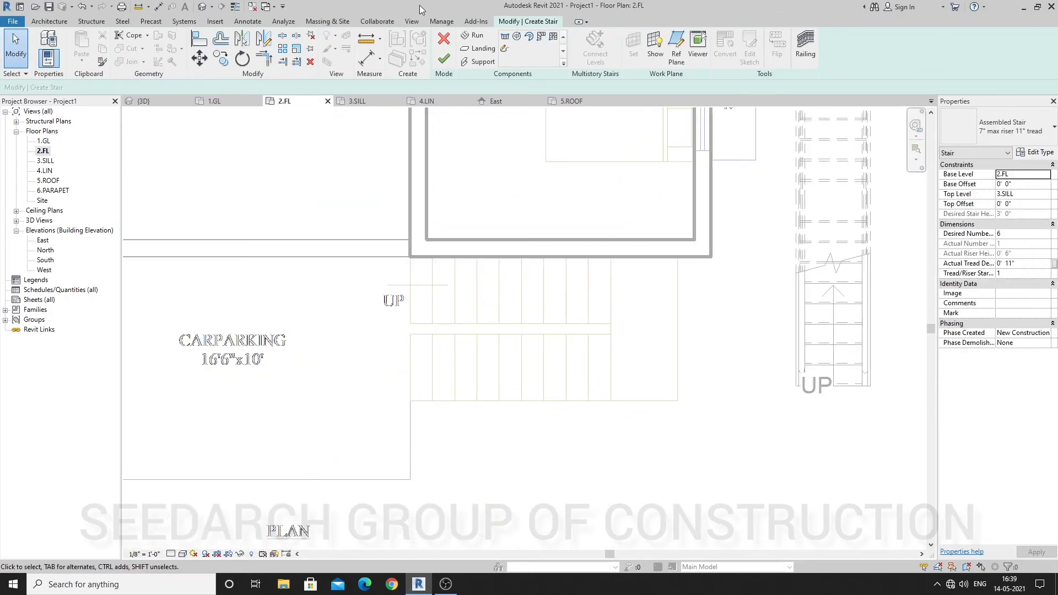
pyautogui.click(503, 50)
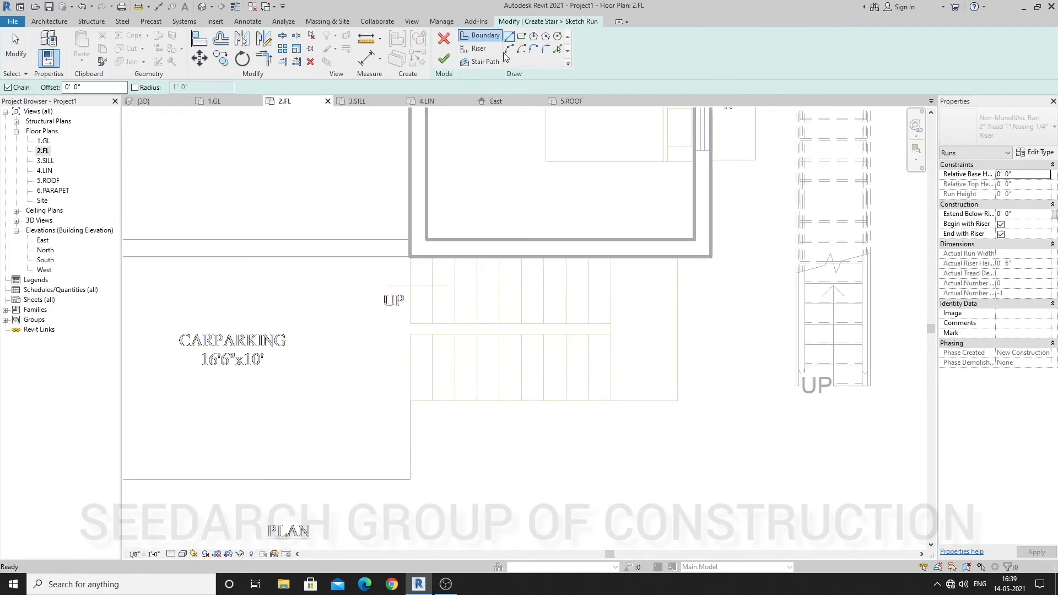
pyautogui.click(466, 42)
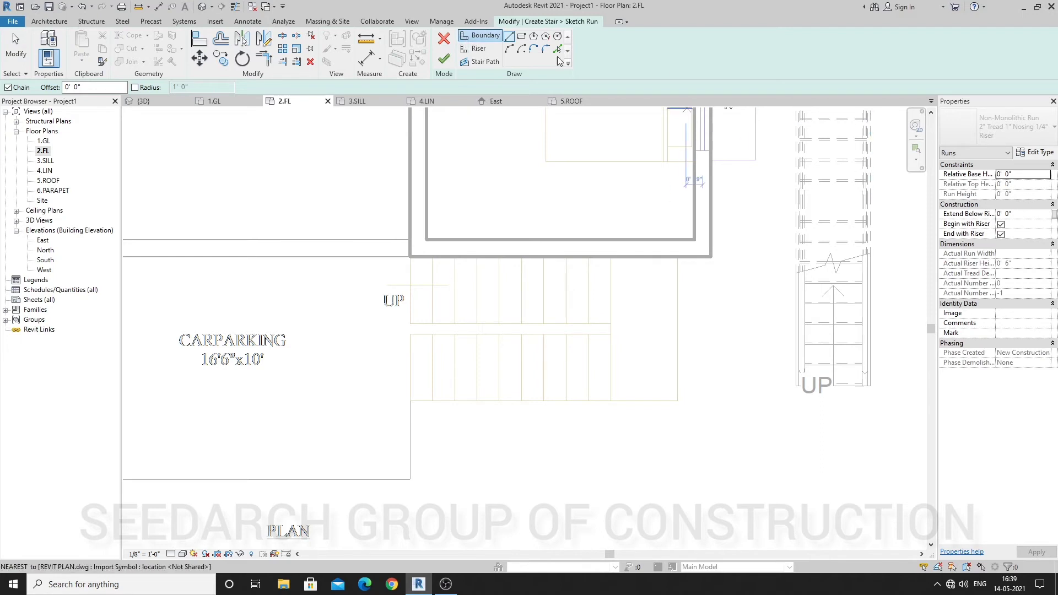
pyautogui.click(444, 38)
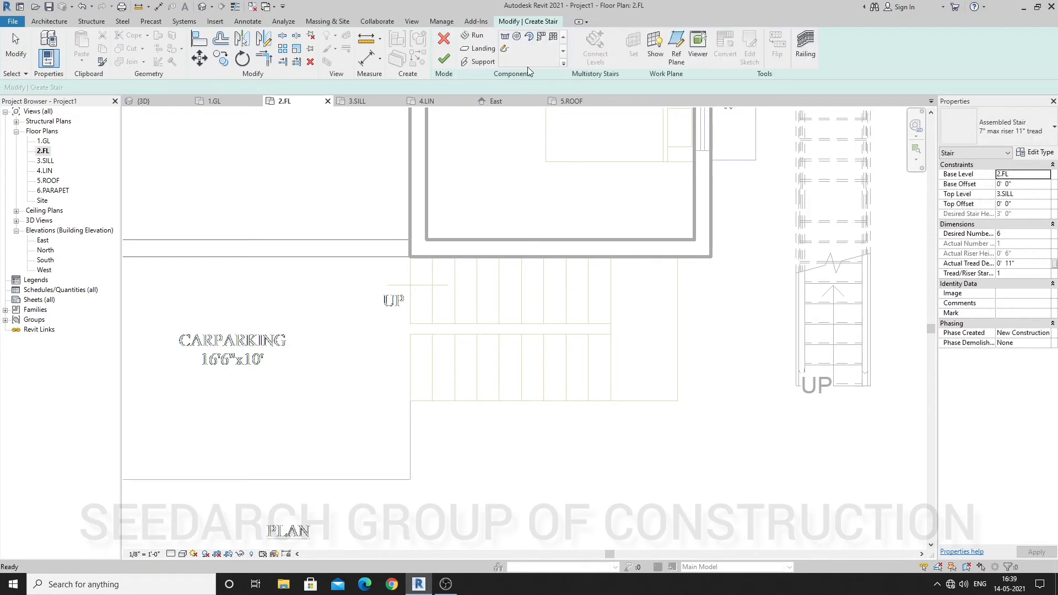
# Step: Try to draw a straight 3' 0" wide run from the start of the flight beside the house wall to the landing
pyautogui.click(508, 37)
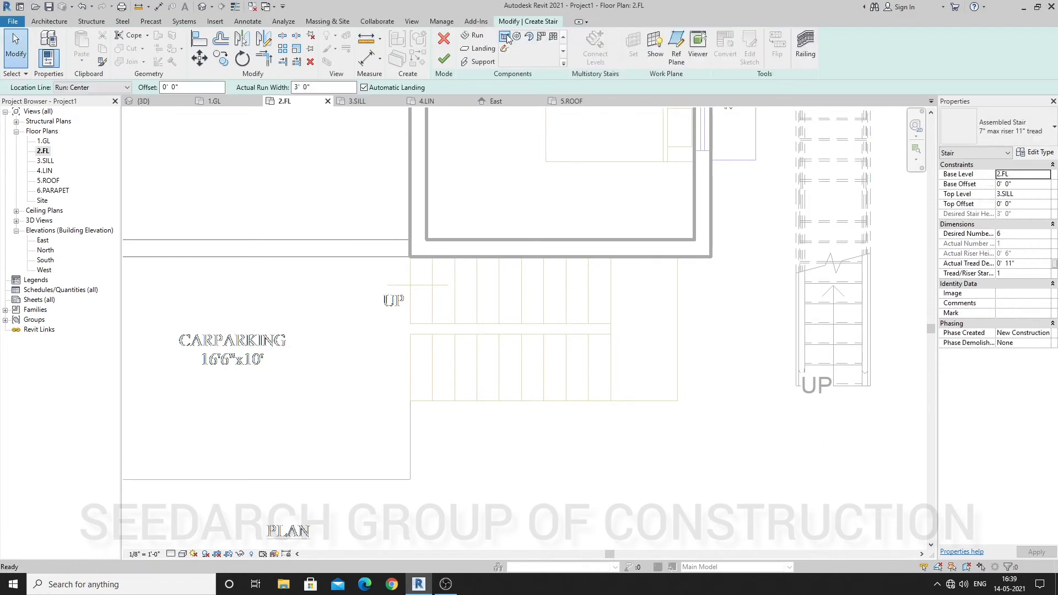
pyautogui.scroll(2, 491, 279)
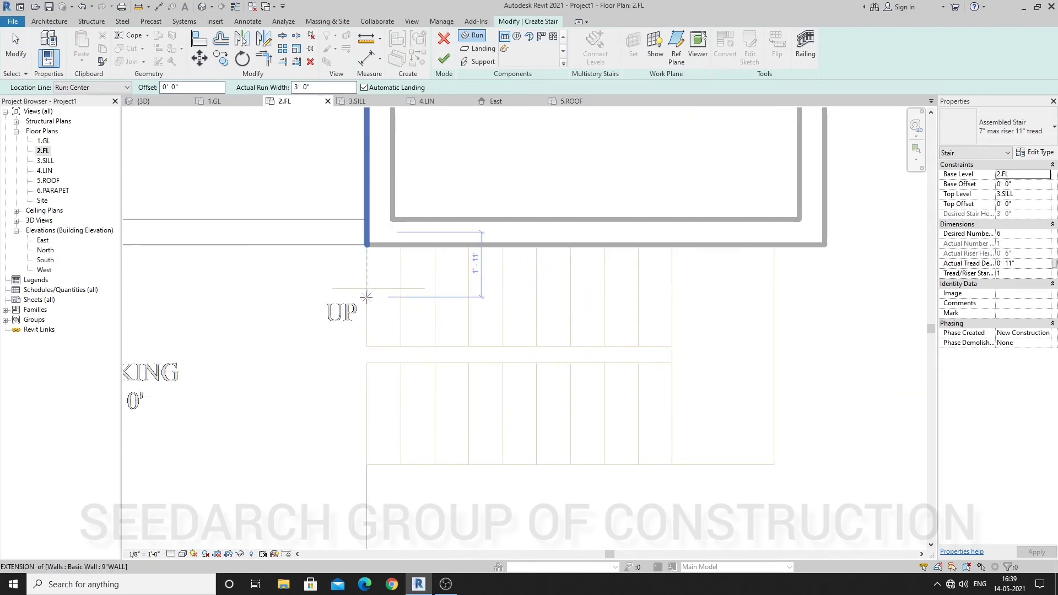
pyautogui.click(367, 296)
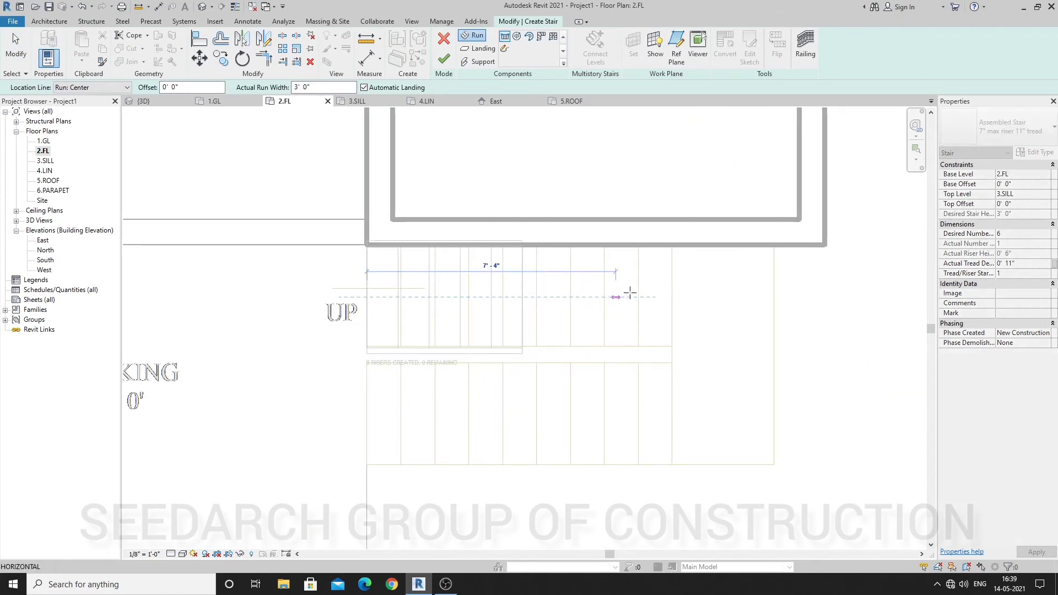
pyautogui.click(668, 297)
pyautogui.scroll(-1, 670, 298)
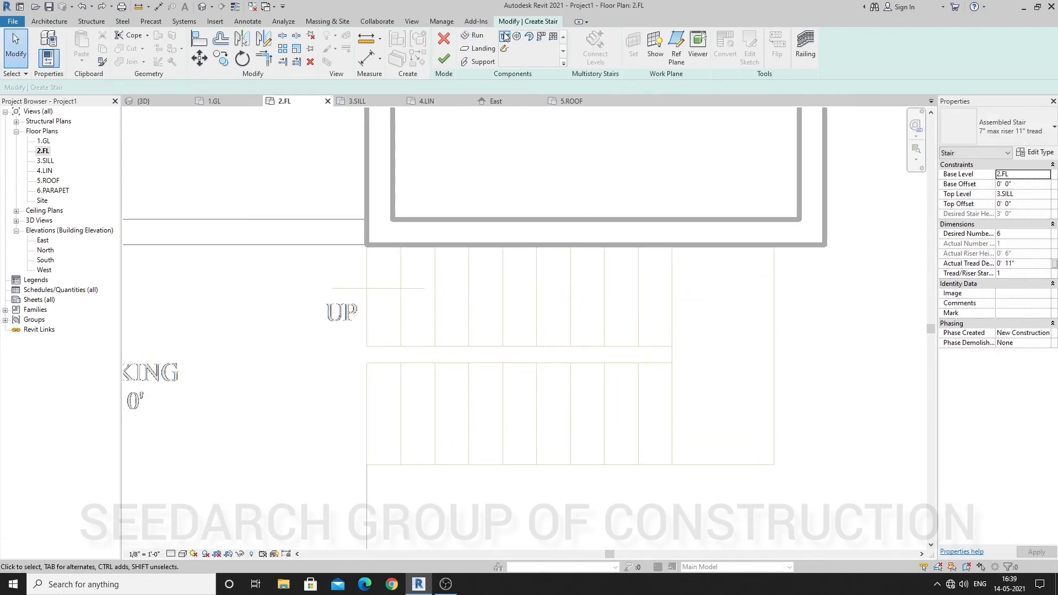
# Step: Restart the straight run and set the stair's top level to 5.ROOF
pyautogui.click(473, 35)
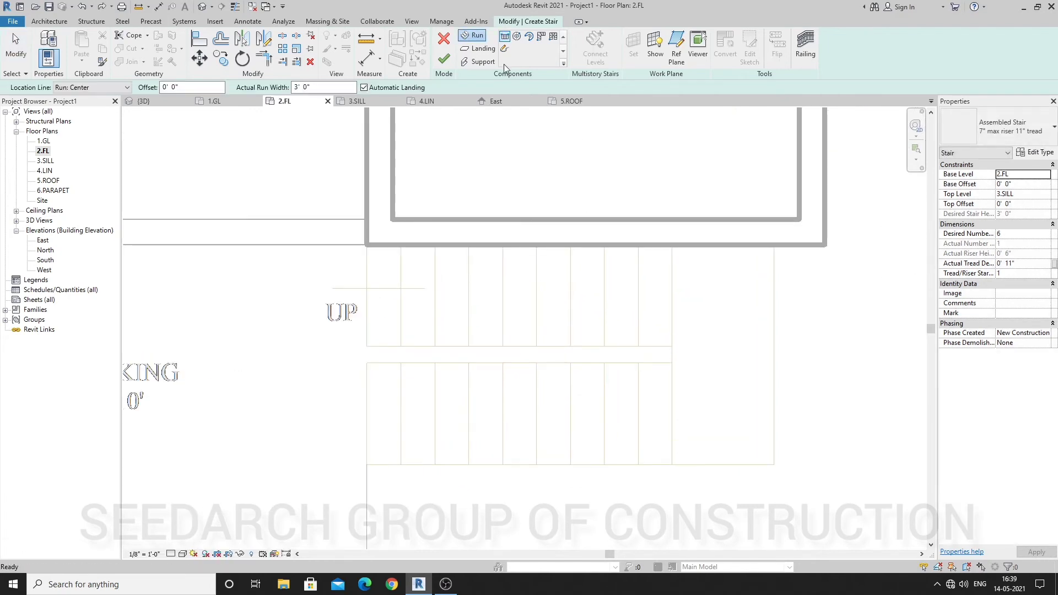
pyautogui.click(1050, 196)
pyautogui.click(1013, 245)
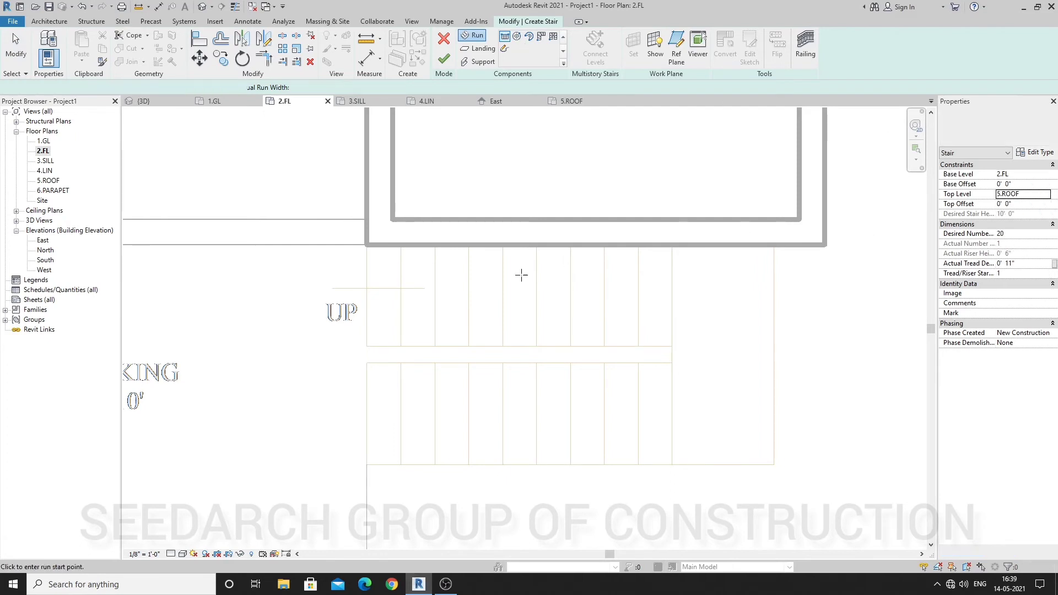
# Step: Draw an 11-riser flight 3' 0" wide beside the house wall, and the return flight from the automatic landing with the remaining risers
pyautogui.click(366, 296)
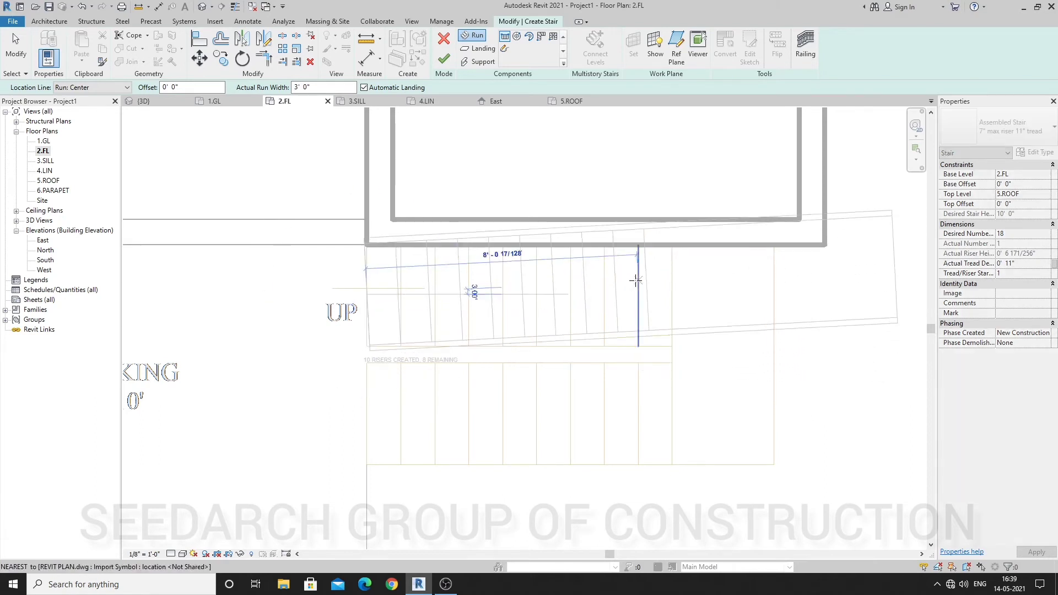
pyautogui.click(677, 294)
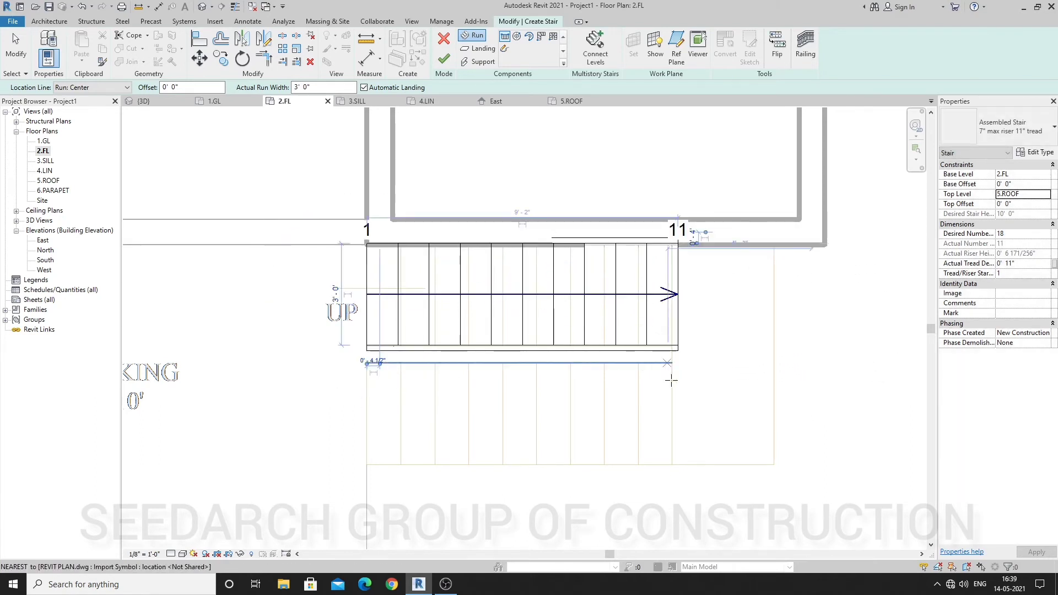
pyautogui.click(673, 419)
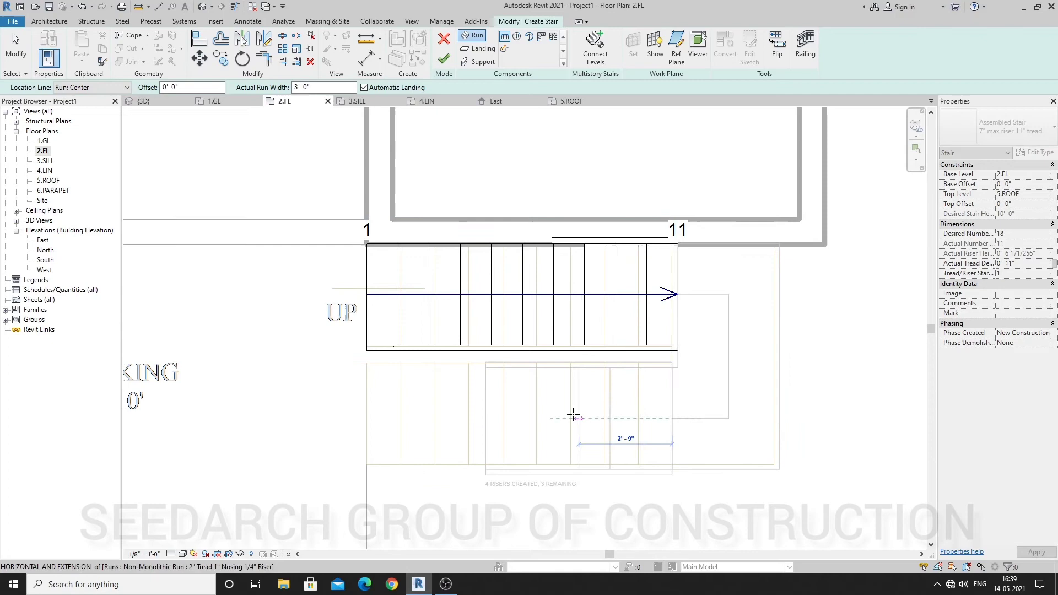
pyautogui.click(486, 419)
pyautogui.press('Escape')
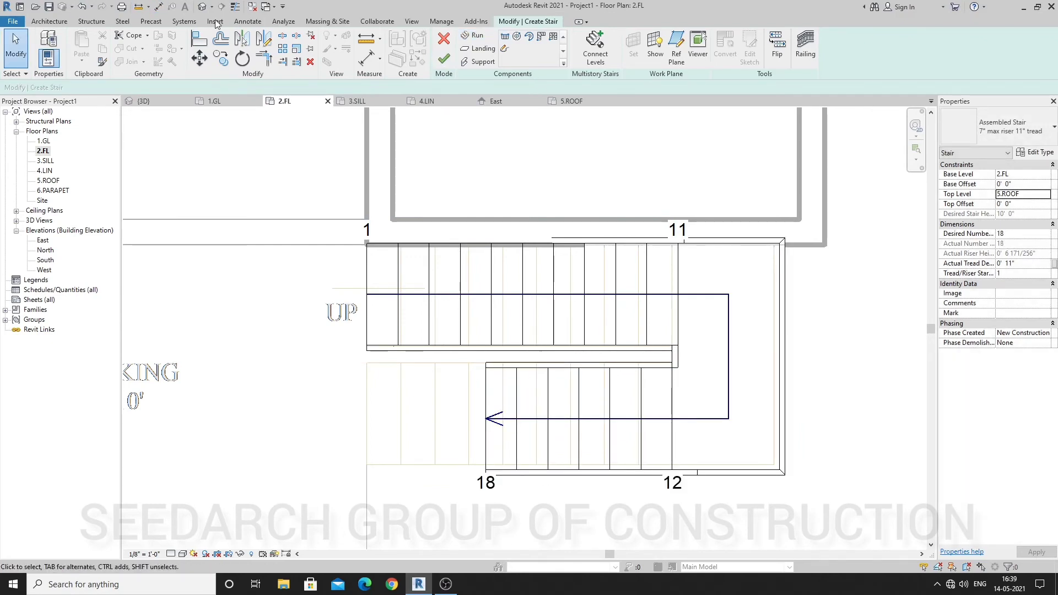
# Step: Check the two-flight stair against the roof in the front and 3D views, and finish the stair
pyautogui.click(201, 8)
pyautogui.keyDown('shift'); pyautogui.moveTo(471, 271); pyautogui.dragTo(421, 196, button='middle'); pyautogui.keyUp('shift')
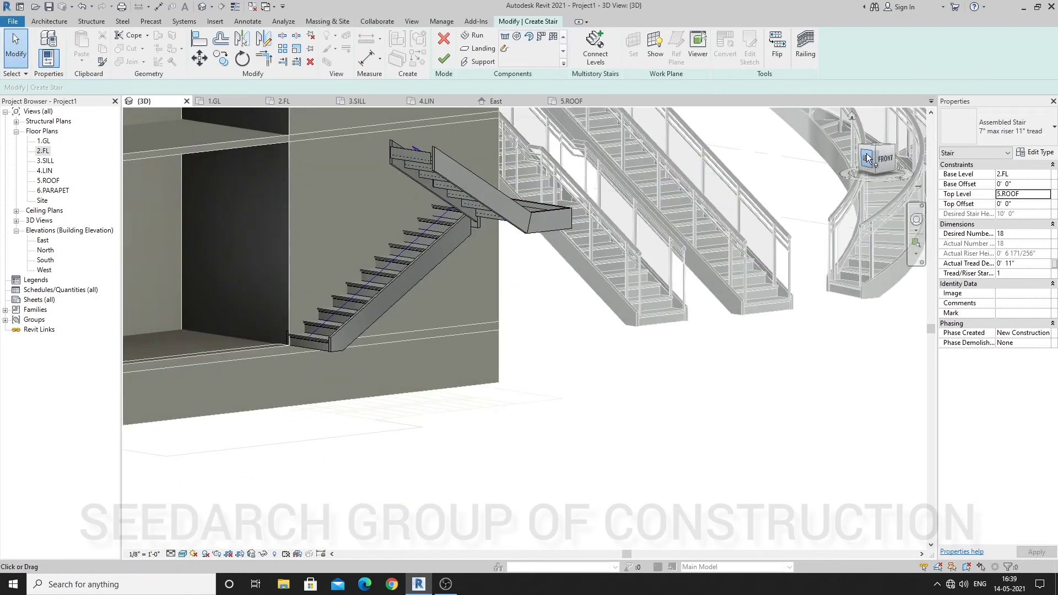
pyautogui.click(884, 160)
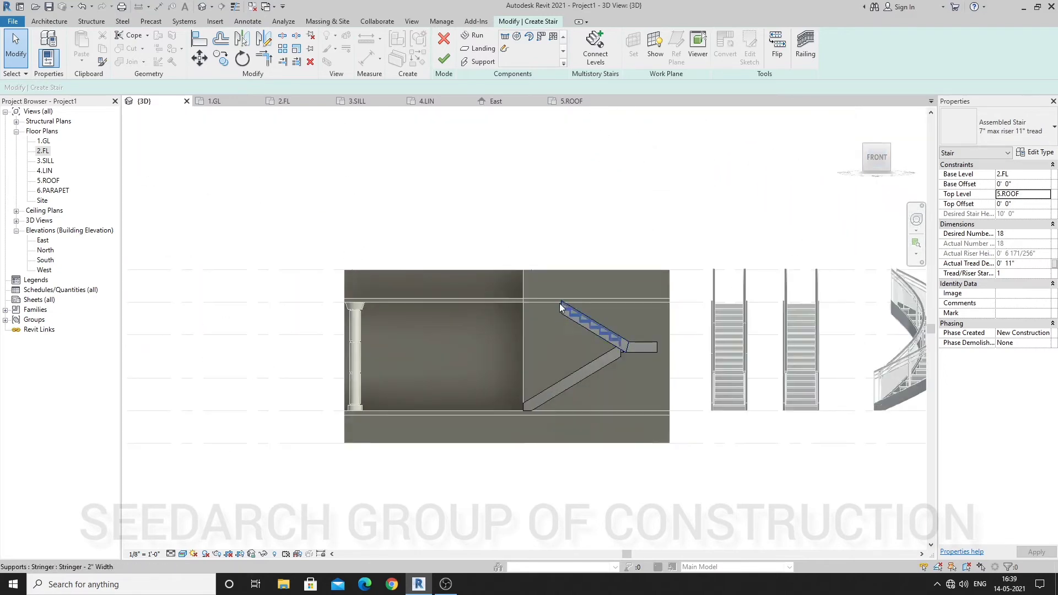
pyautogui.keyDown('shift'); pyautogui.moveTo(564, 307); pyautogui.dragTo(594, 179, button='middle'); pyautogui.keyUp('shift')
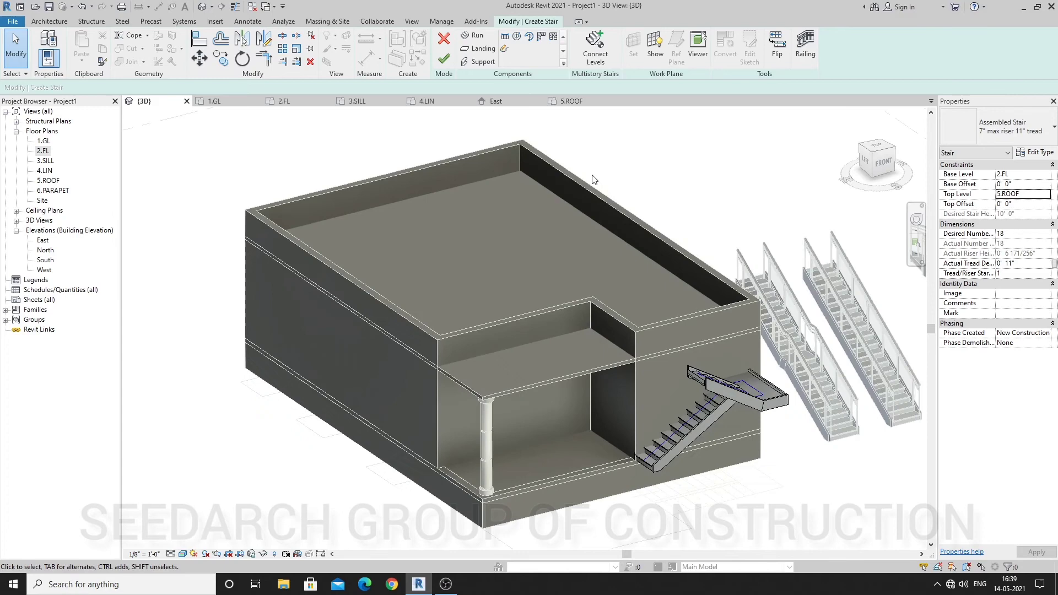
pyautogui.click(444, 57)
pyautogui.keyDown('shift'); pyautogui.moveTo(550, 240); pyautogui.dragTo(743, 432, button='middle'); pyautogui.keyUp('shift')
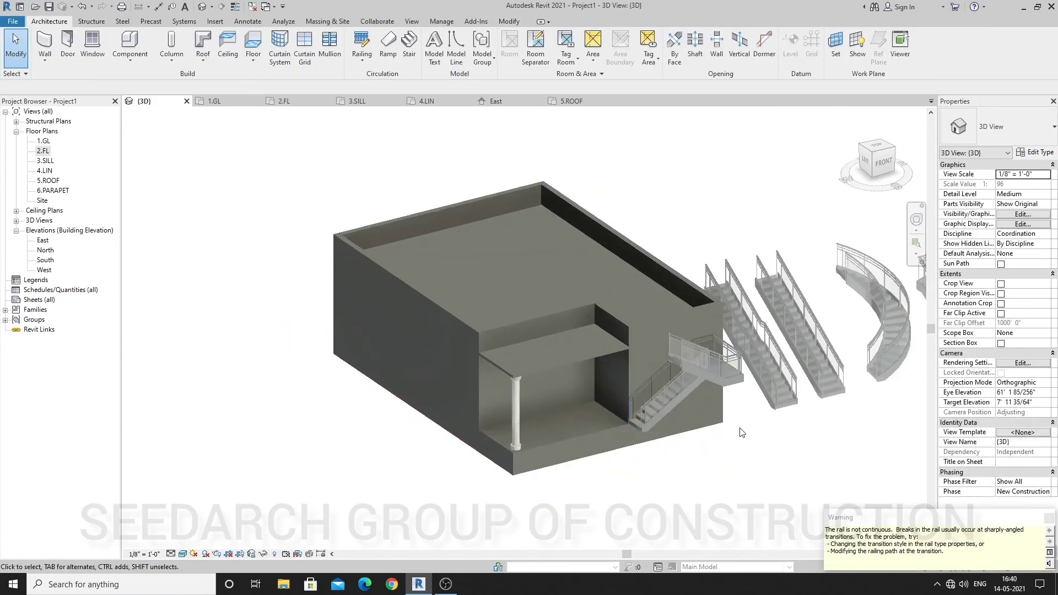
pyautogui.keyDown('shift'); pyautogui.moveTo(736, 358); pyautogui.dragTo(798, 409, button='middle'); pyautogui.keyUp('shift')
pyautogui.scroll(2, 688, 280)
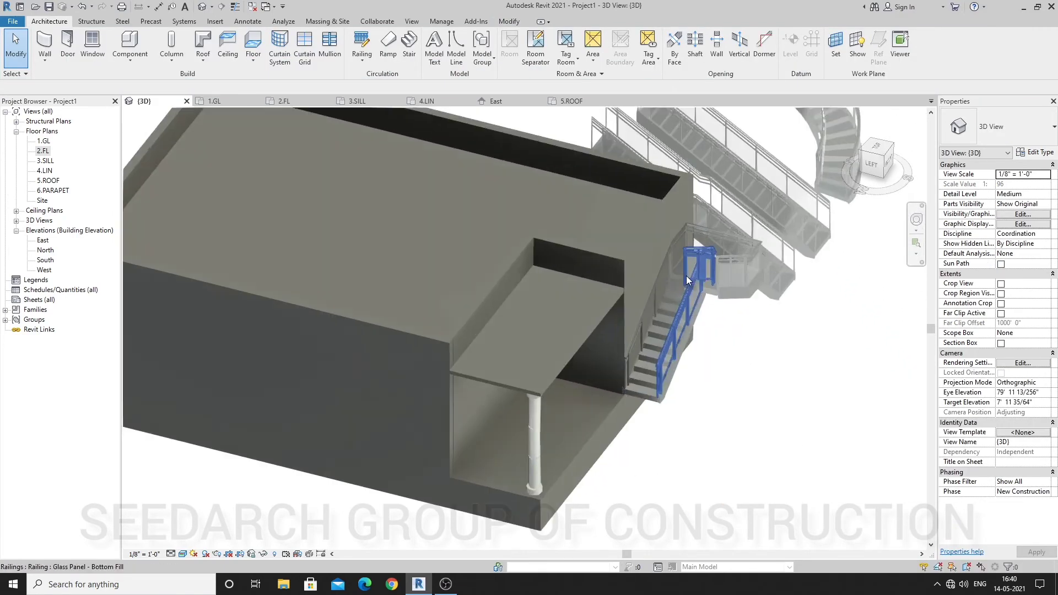
pyautogui.scroll(-3, 688, 280)
pyautogui.keyDown('shift'); pyautogui.moveTo(688, 280); pyautogui.dragTo(816, 265, button='middle'); pyautogui.keyUp('shift')
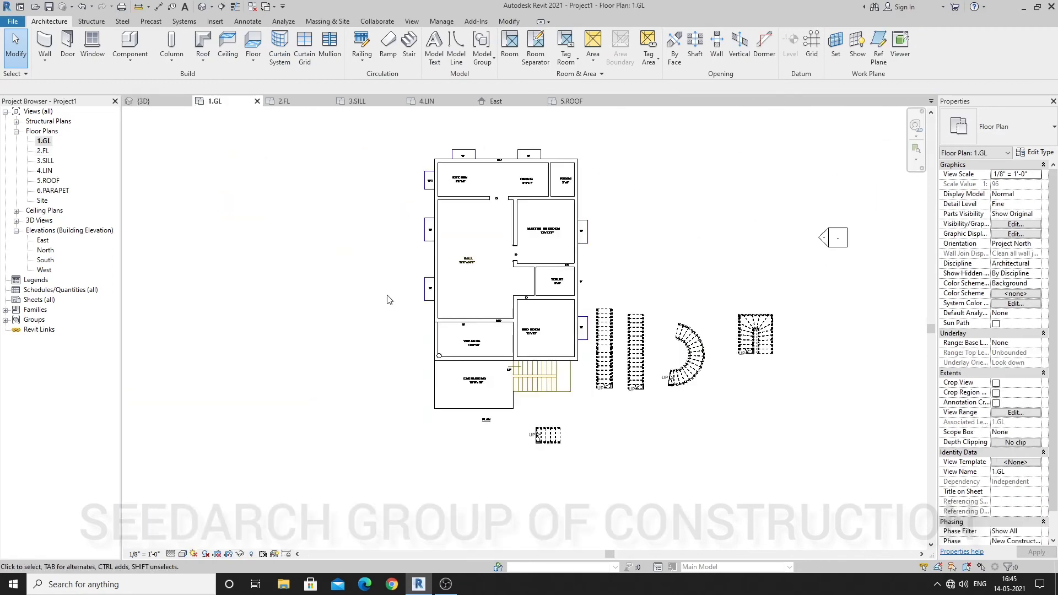
# Step: Draw a straight ramp 3' 0" wide and 30' long from 1.GL to 5.ROOF, outside the hall wall of the house
pyautogui.scroll(-1, 392, 319)
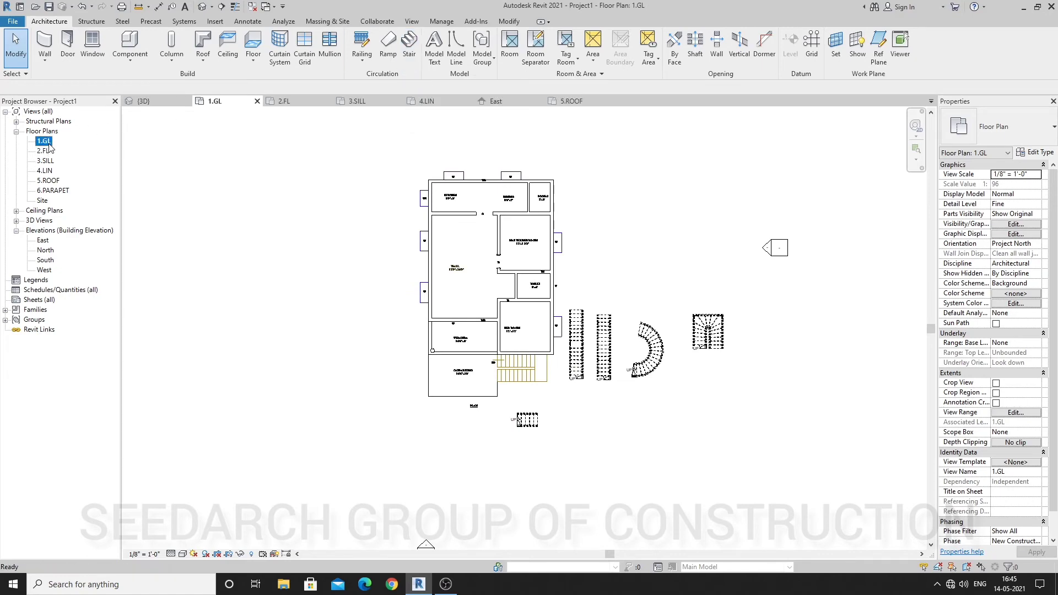
pyautogui.click(389, 58)
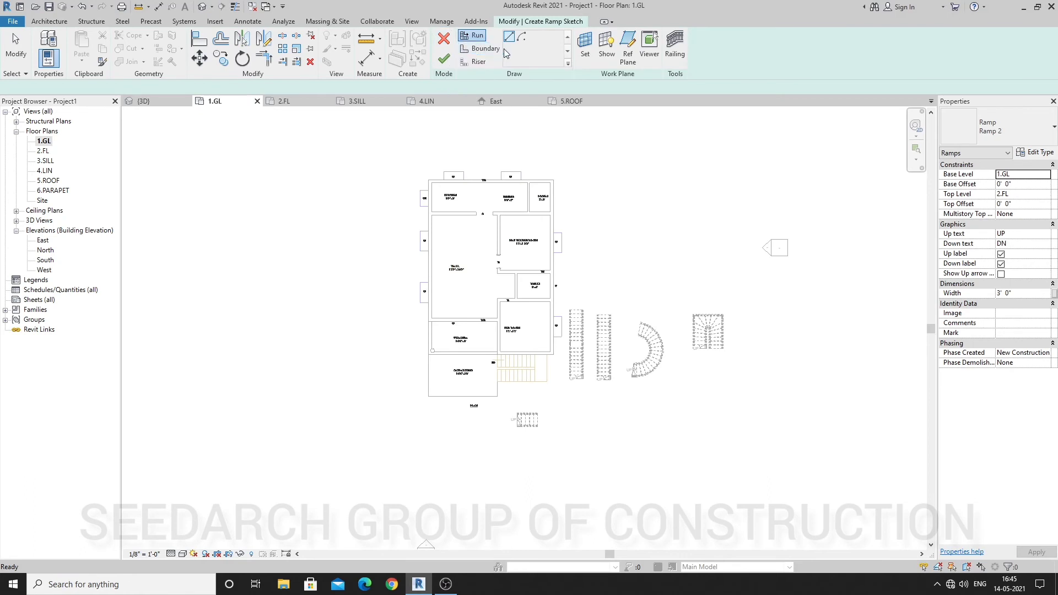
pyautogui.click(475, 38)
pyautogui.click(1046, 195)
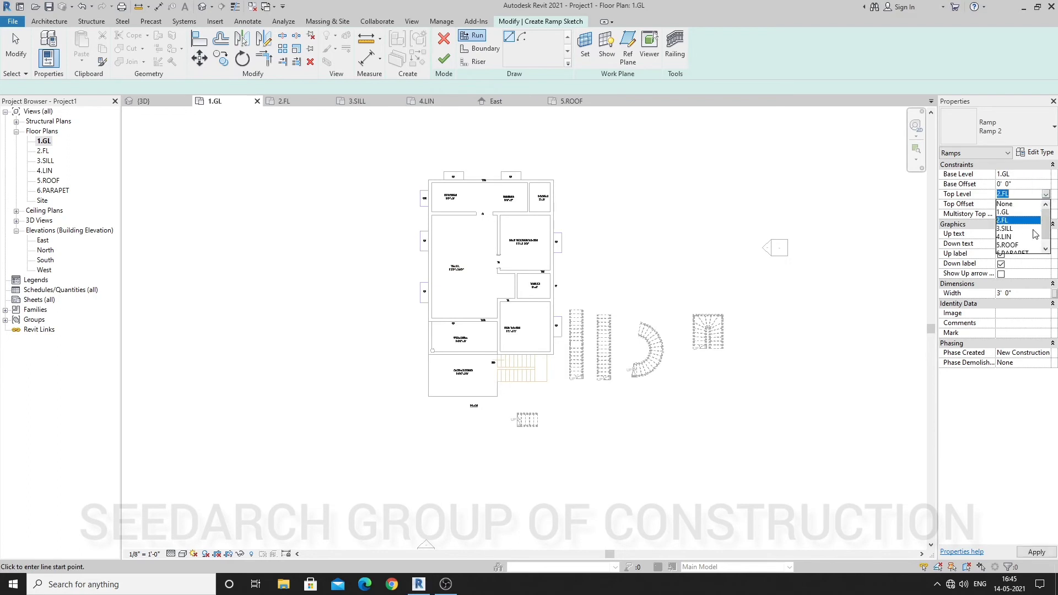
pyautogui.click(1009, 245)
pyautogui.scroll(-1, 726, 374)
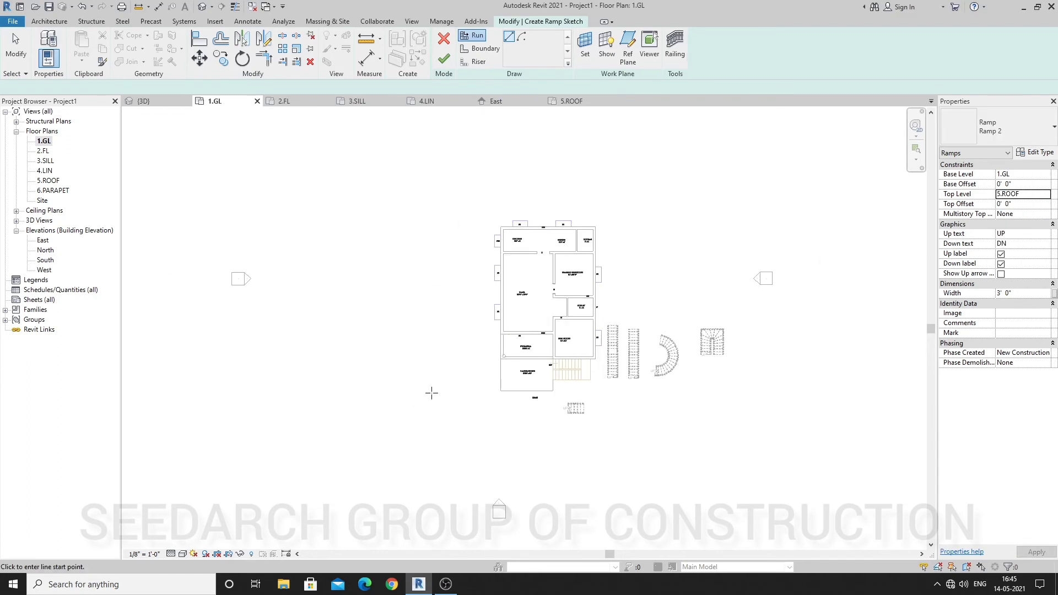
pyautogui.click(458, 374)
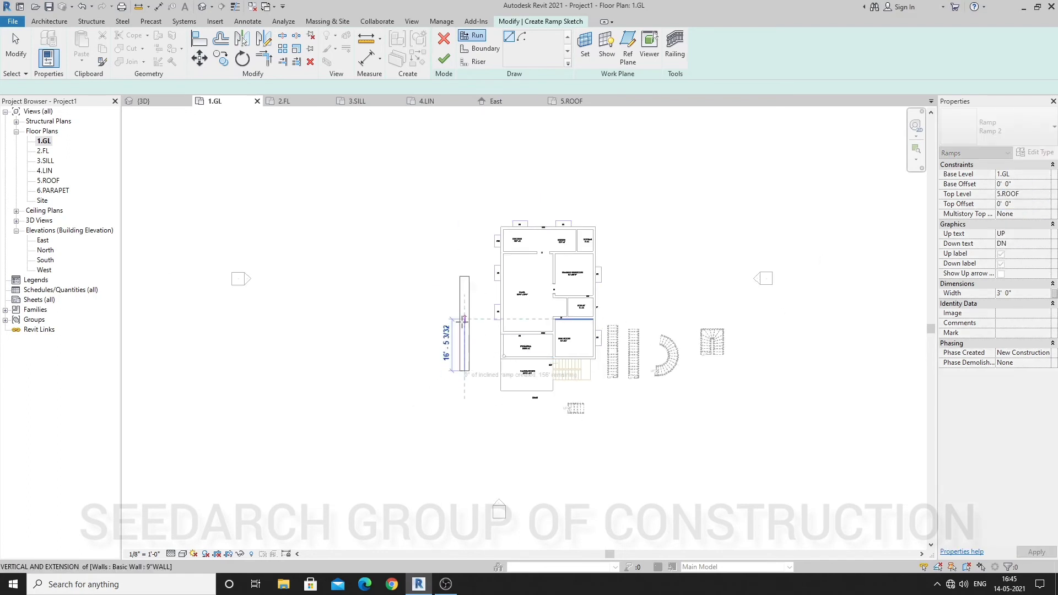
pyautogui.click(465, 251)
pyautogui.scroll(1, 461, 323)
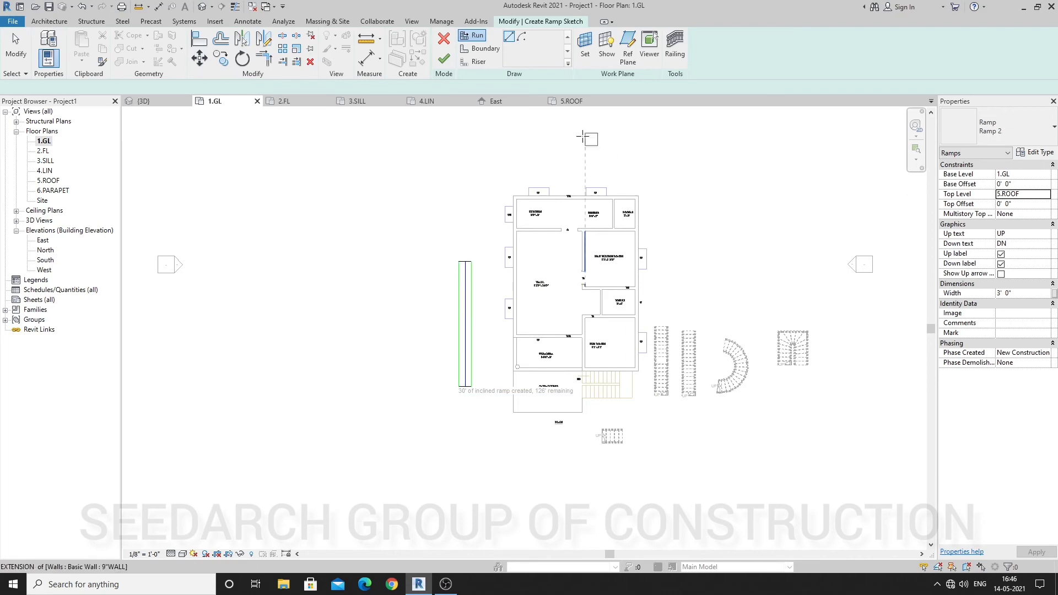
pyautogui.click(444, 59)
pyautogui.click(477, 240)
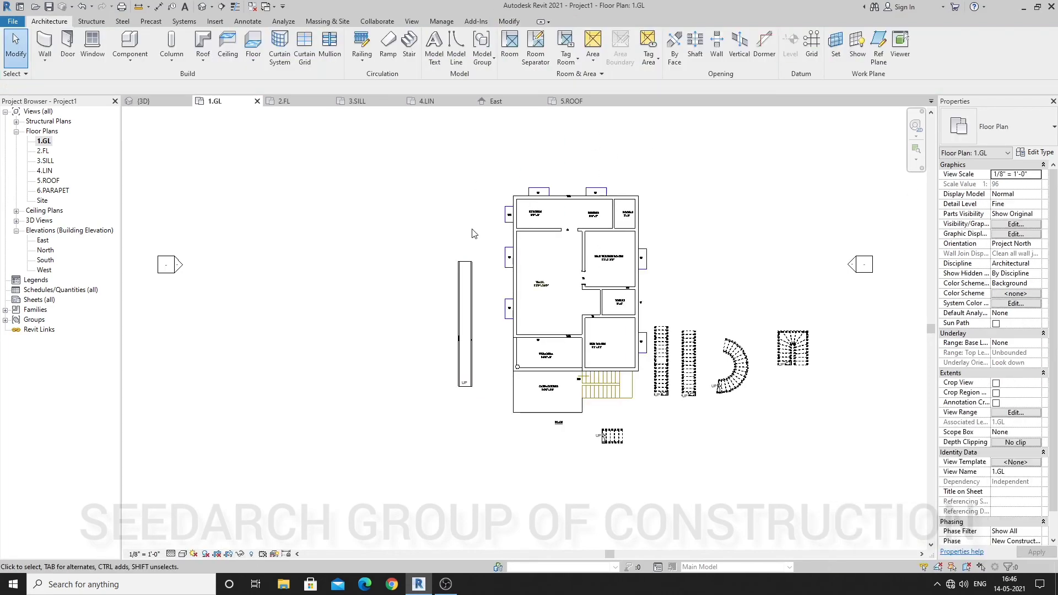
# Step: In the 3D view, set the Ramp Max Slope (1/x) of the straight ramp's type to 1.5
pyautogui.scroll(1, 502, 426)
pyautogui.click(203, 11)
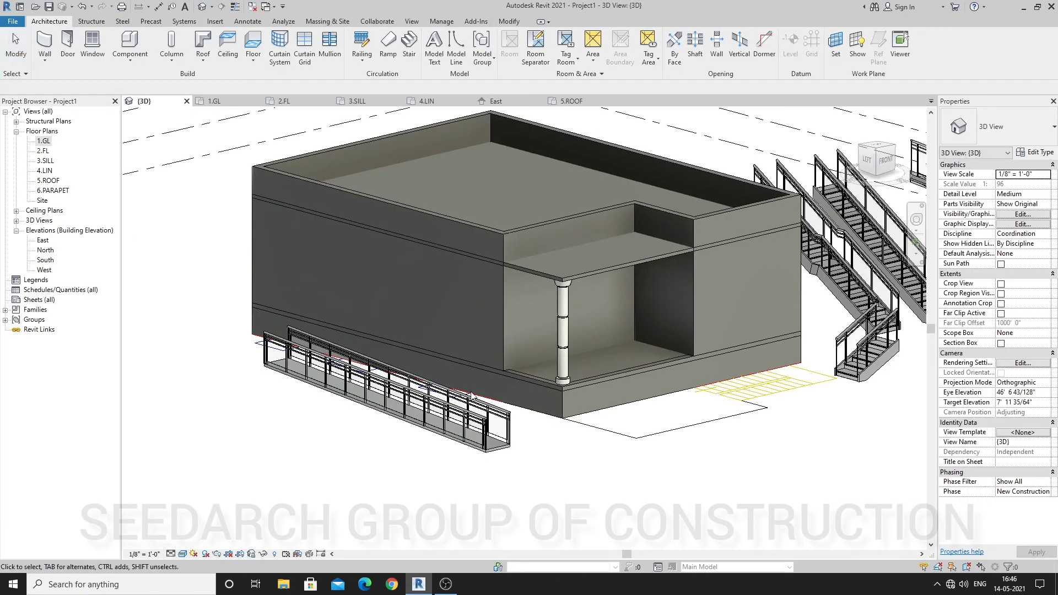
pyautogui.keyDown('shift'); pyautogui.moveTo(406, 442); pyautogui.dragTo(355, 465, button='middle'); pyautogui.keyUp('shift')
pyautogui.scroll(3, 357, 465)
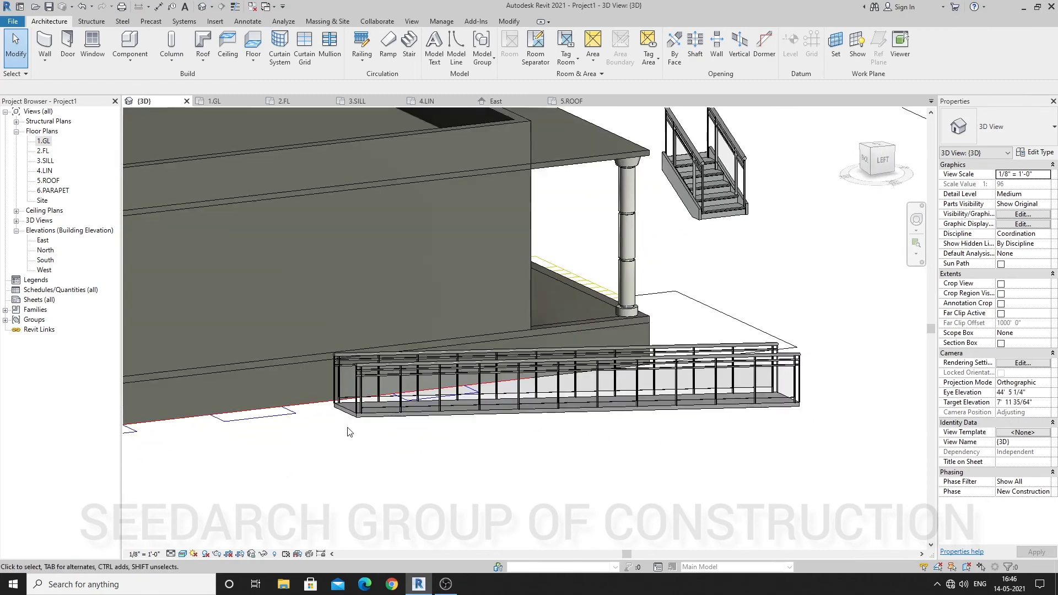
pyautogui.click(364, 406)
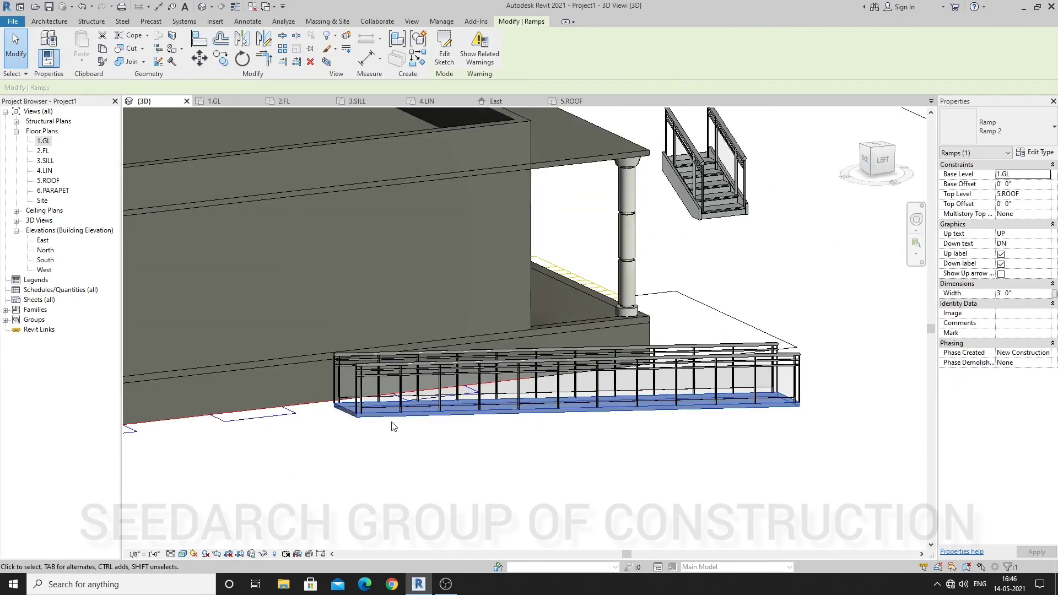
pyautogui.click(1036, 158)
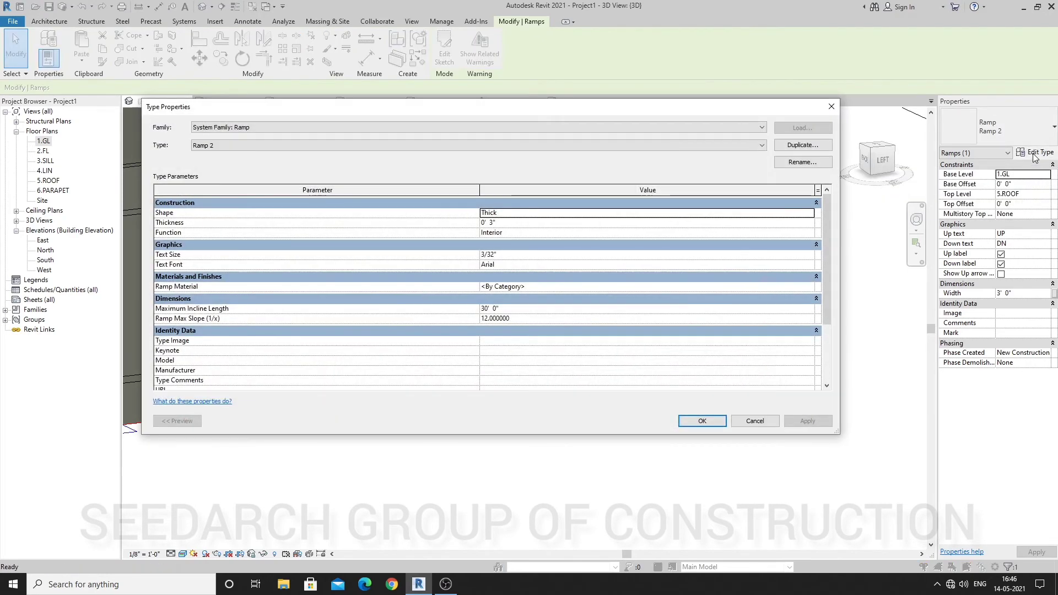
pyautogui.press('Escape')
pyautogui.click(1035, 154)
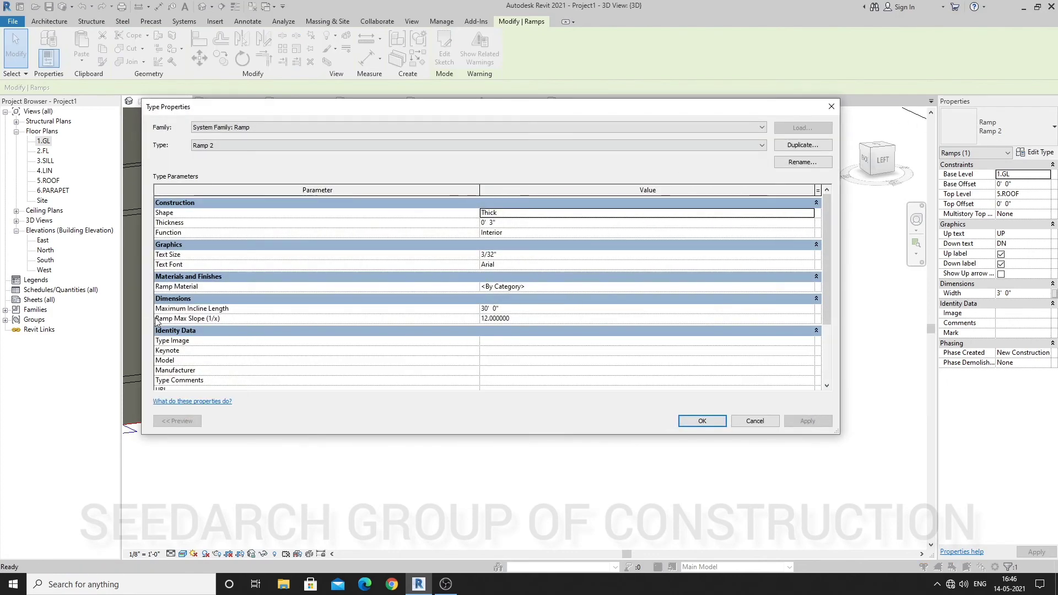
pyautogui.moveTo(187, 322)
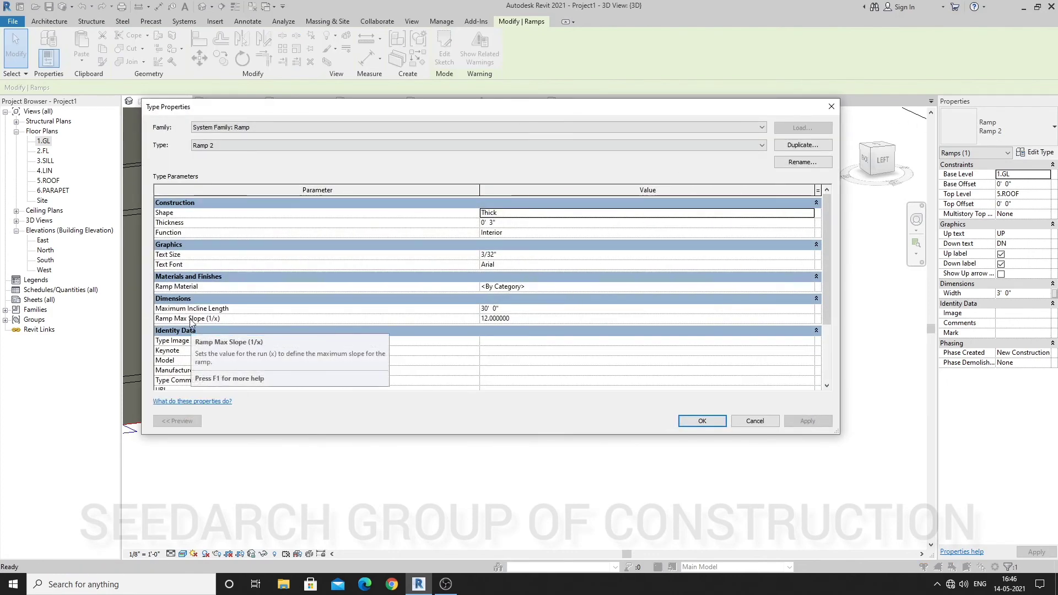
pyautogui.click(531, 323)
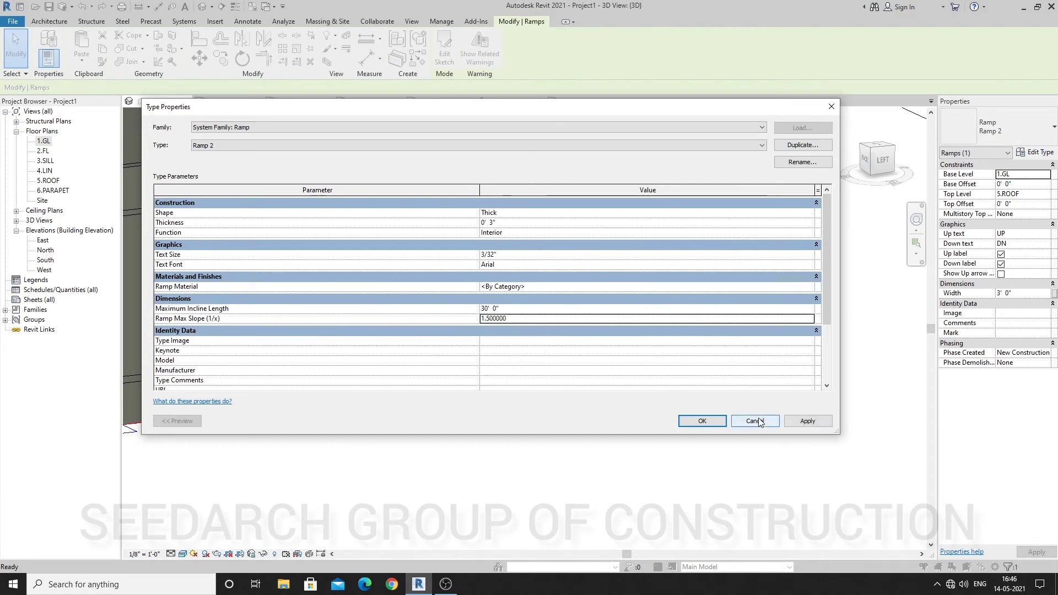
pyautogui.click(807, 421)
pyautogui.click(702, 422)
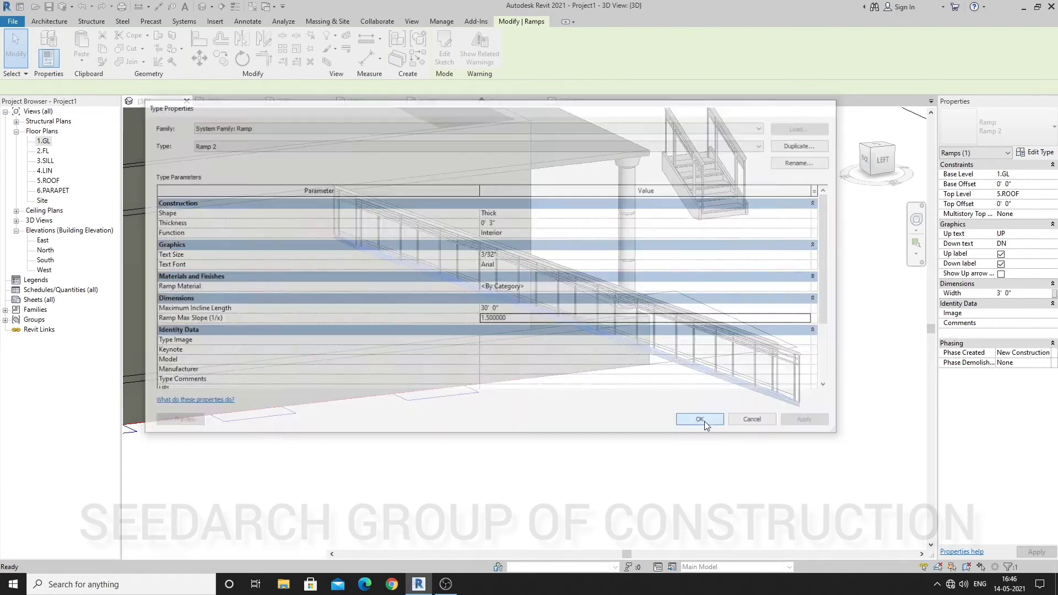
pyautogui.click(700, 430)
# Step: Examine the sloped ramp against the roof level in the left view and from several angles in 3D
pyautogui.keyDown('shift'); pyautogui.moveTo(697, 442); pyautogui.dragTo(644, 355, button='middle'); pyautogui.keyUp('shift')
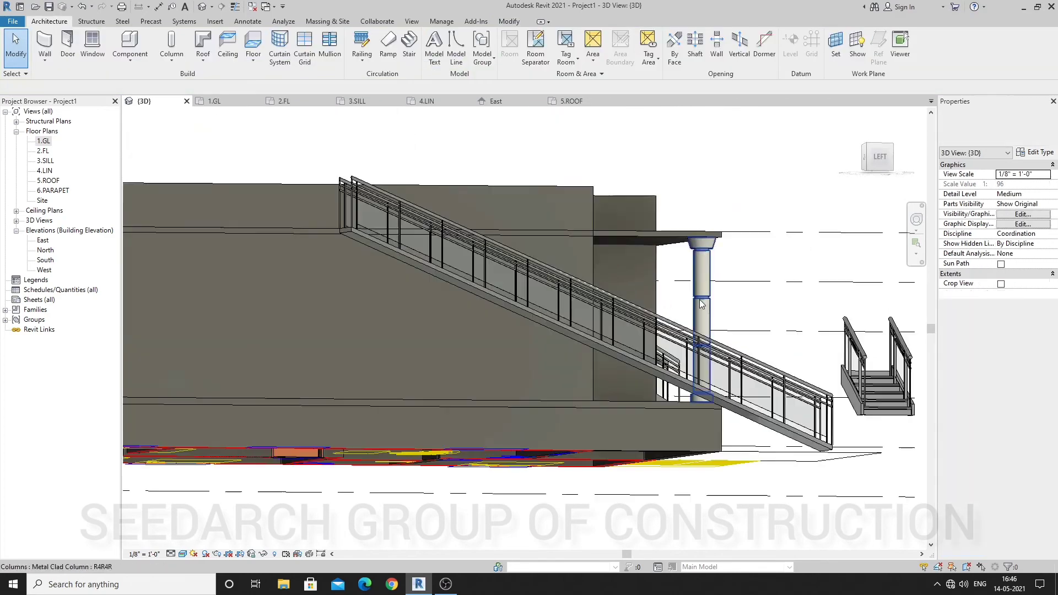
pyautogui.click(879, 158)
pyautogui.scroll(-5, 825, 128)
pyautogui.moveTo(828, 129); pyautogui.dragTo(609, 318, button='middle')
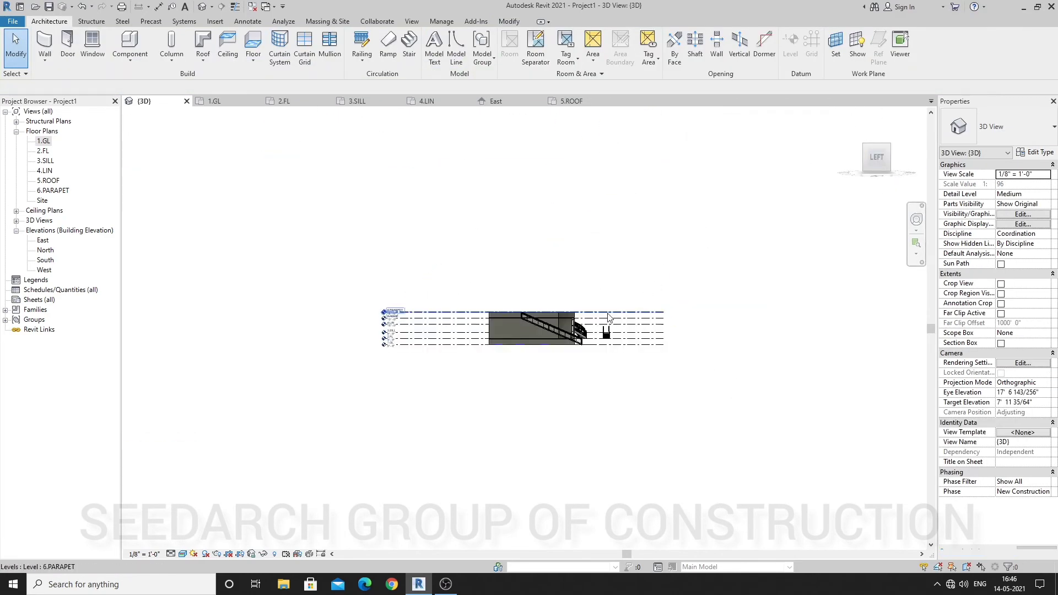
pyautogui.scroll(5, 513, 321)
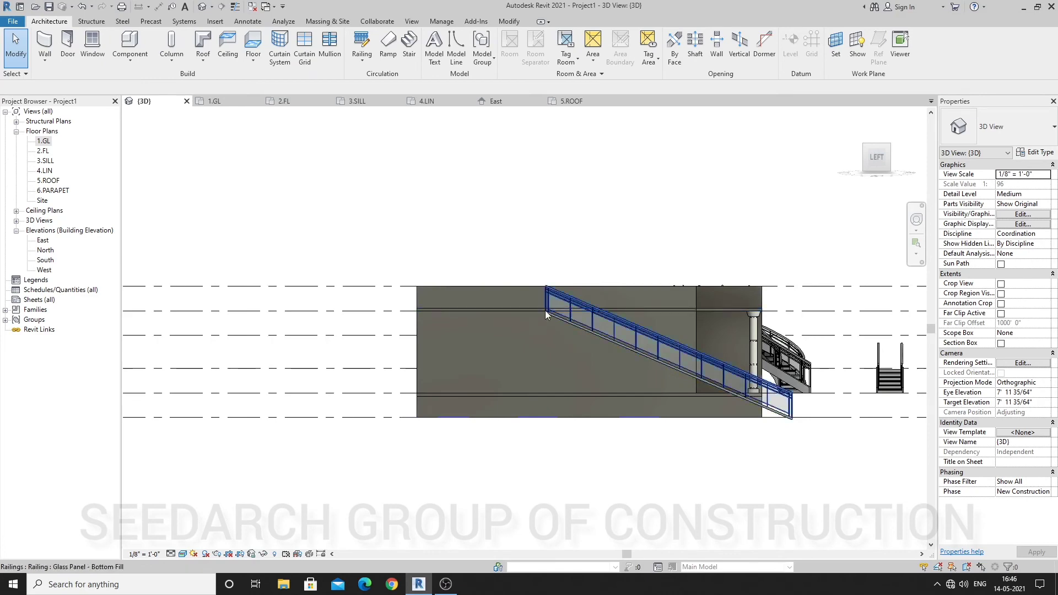
pyautogui.keyDown('shift'); pyautogui.moveTo(644, 227); pyautogui.dragTo(498, 396, button='middle'); pyautogui.keyUp('shift')
pyautogui.scroll(-3, 490, 404)
pyautogui.scroll(2, 587, 440)
pyautogui.keyDown('shift'); pyautogui.moveTo(631, 444); pyautogui.dragTo(545, 390, button='middle'); pyautogui.keyUp('shift')
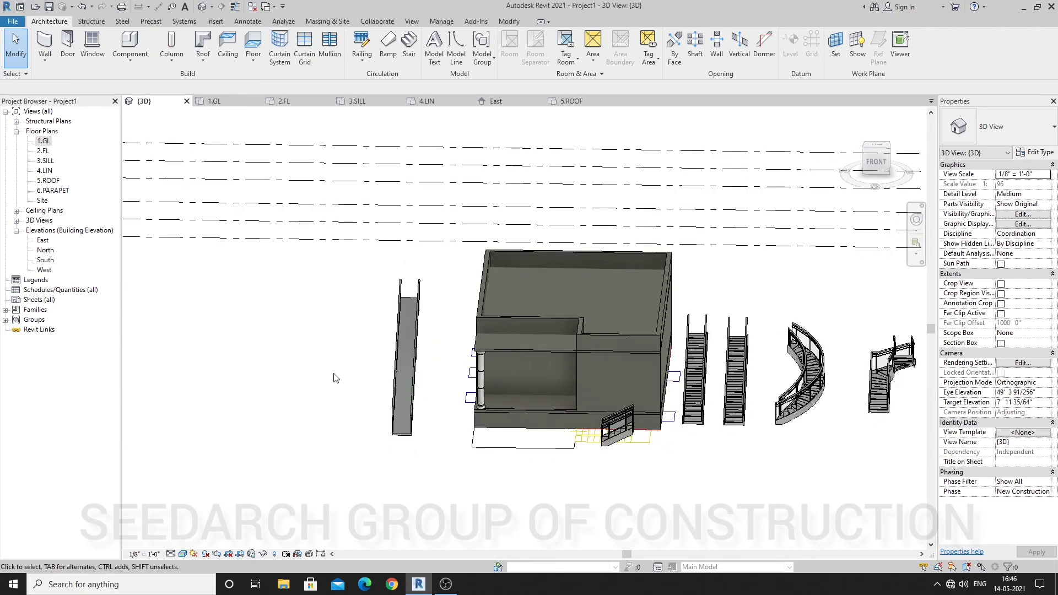
pyautogui.scroll(3, 361, 379)
pyautogui.keyDown('shift'); pyautogui.moveTo(452, 389); pyautogui.dragTo(566, 337, button='middle'); pyautogui.keyUp('shift')
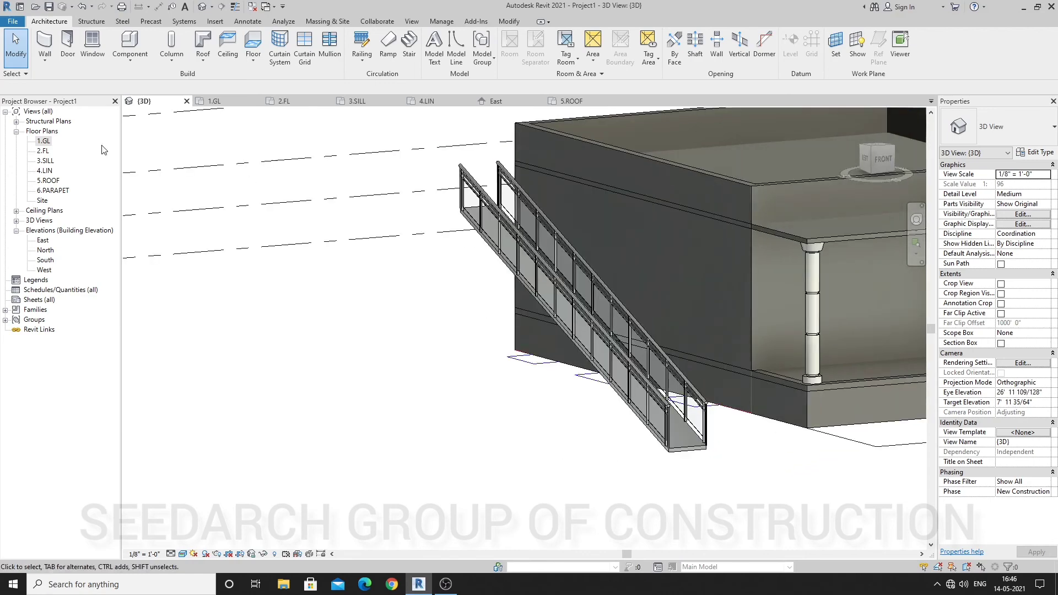
# Step: In the 1.GL plan, draw a curved ramp 3' 0" wide with about 13' 6" radius up to 5.ROOF, outside the straight ramp
pyautogui.click(45, 141)
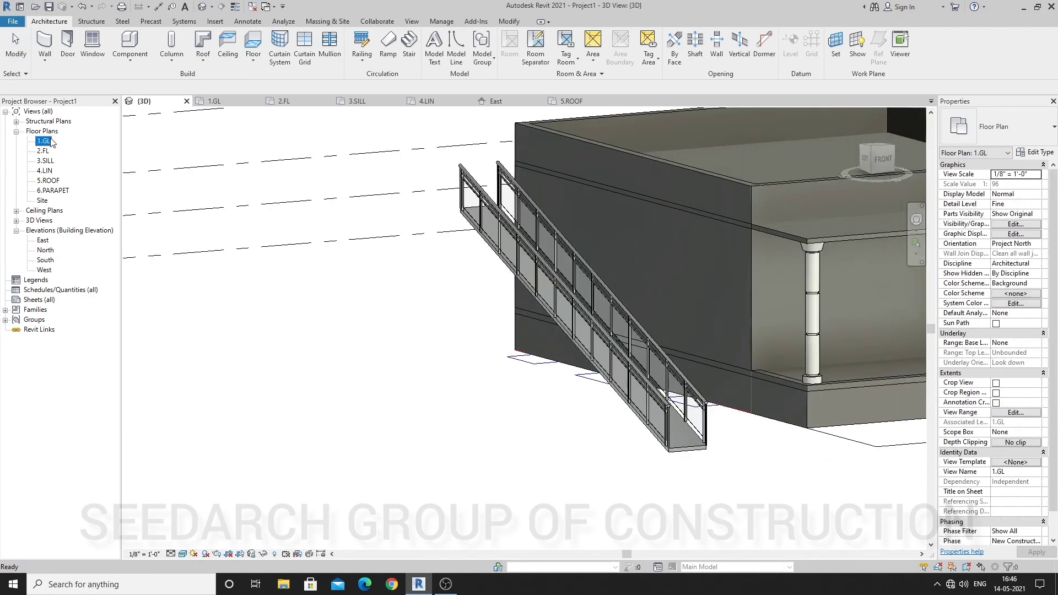
pyautogui.doubleClick(46, 143)
pyautogui.click(389, 44)
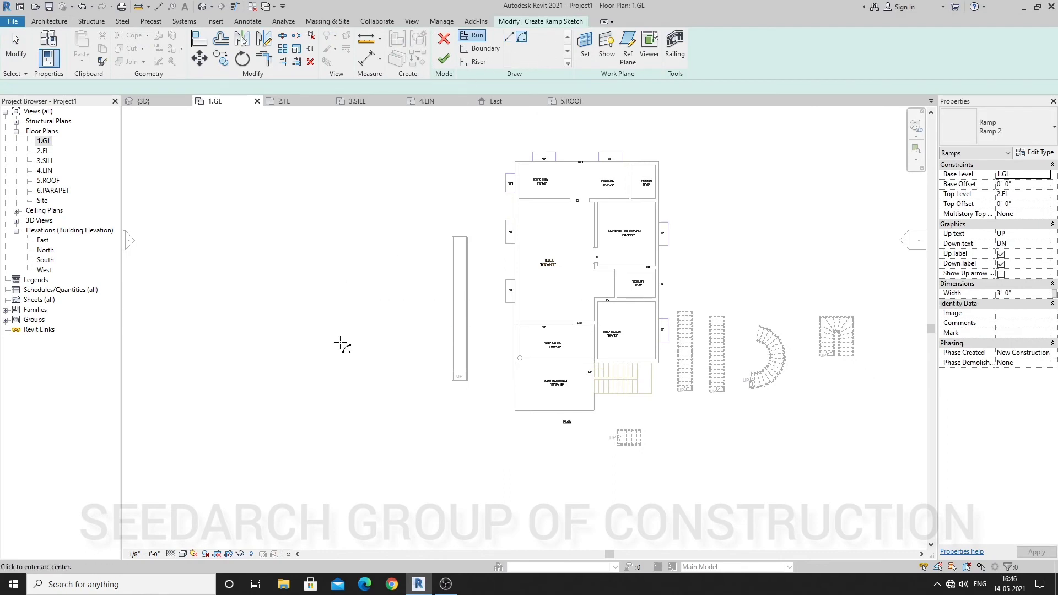
pyautogui.click(353, 317)
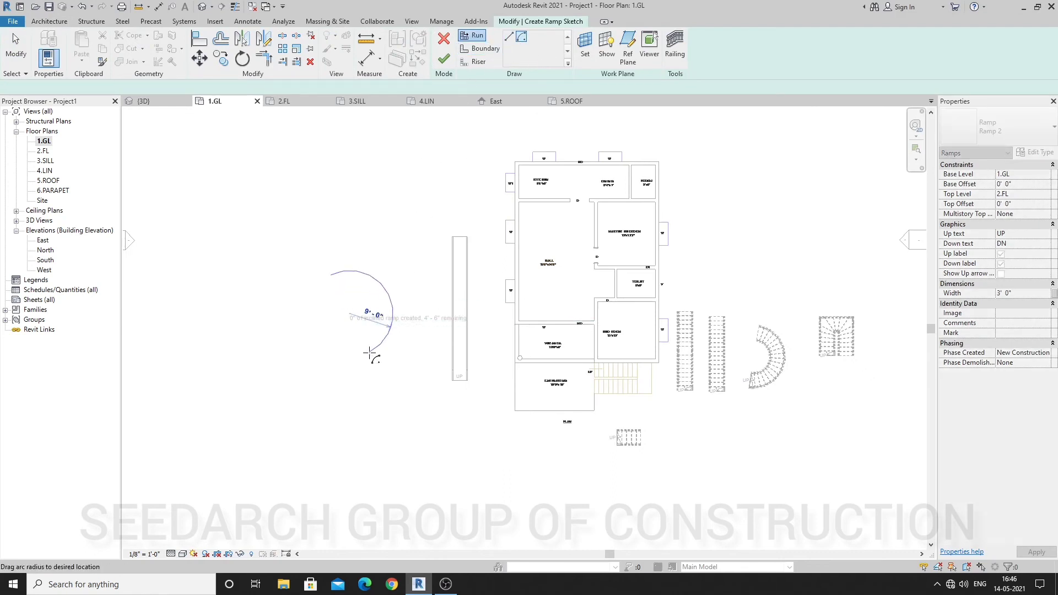
pyautogui.press('Escape')
pyautogui.click(1045, 195)
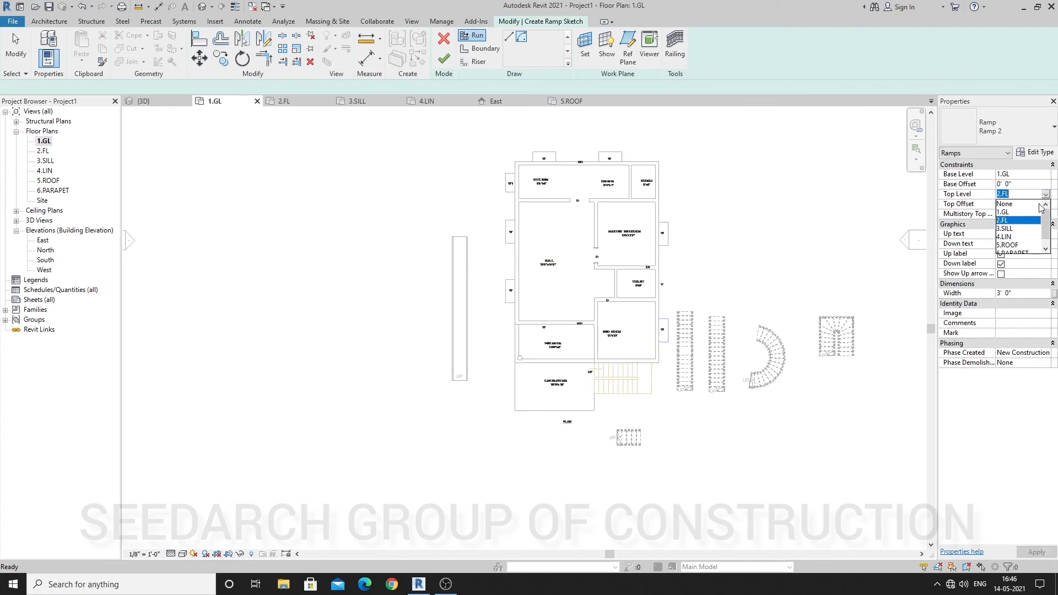
pyautogui.click(1024, 245)
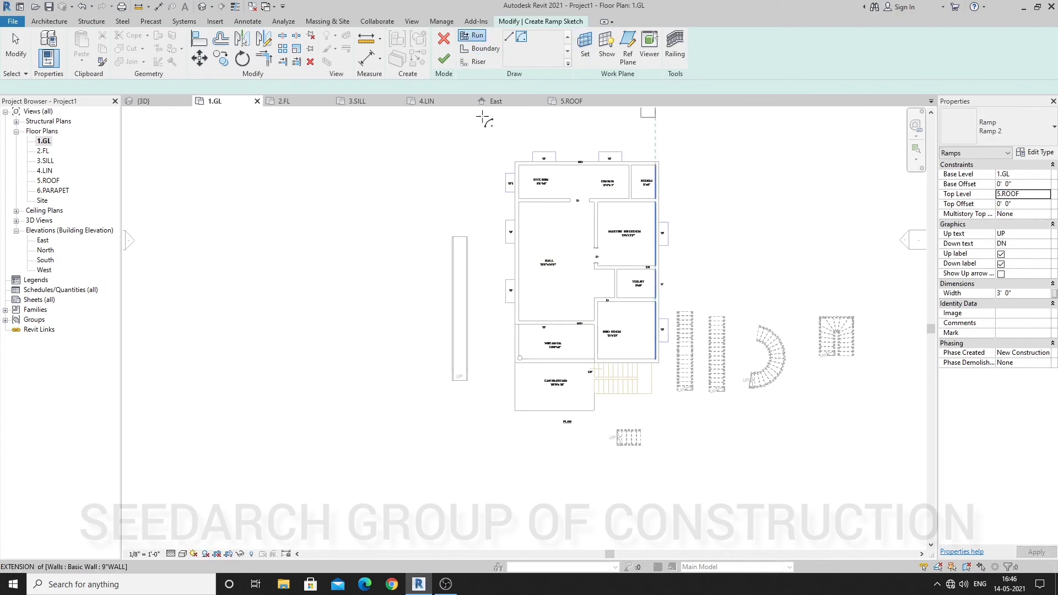
pyautogui.click(353, 306)
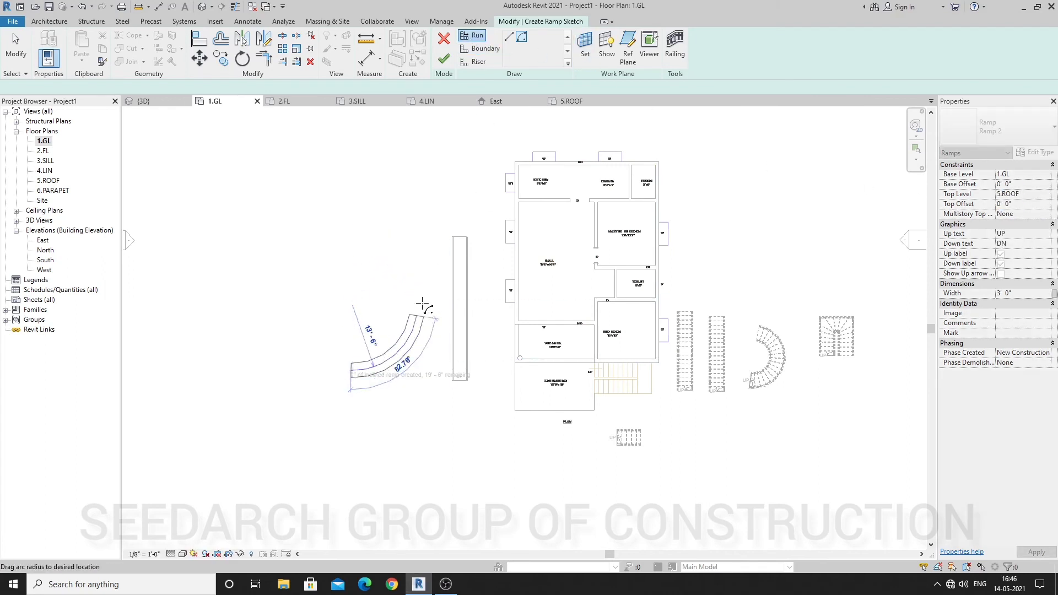
pyautogui.click(422, 304)
pyautogui.click(445, 61)
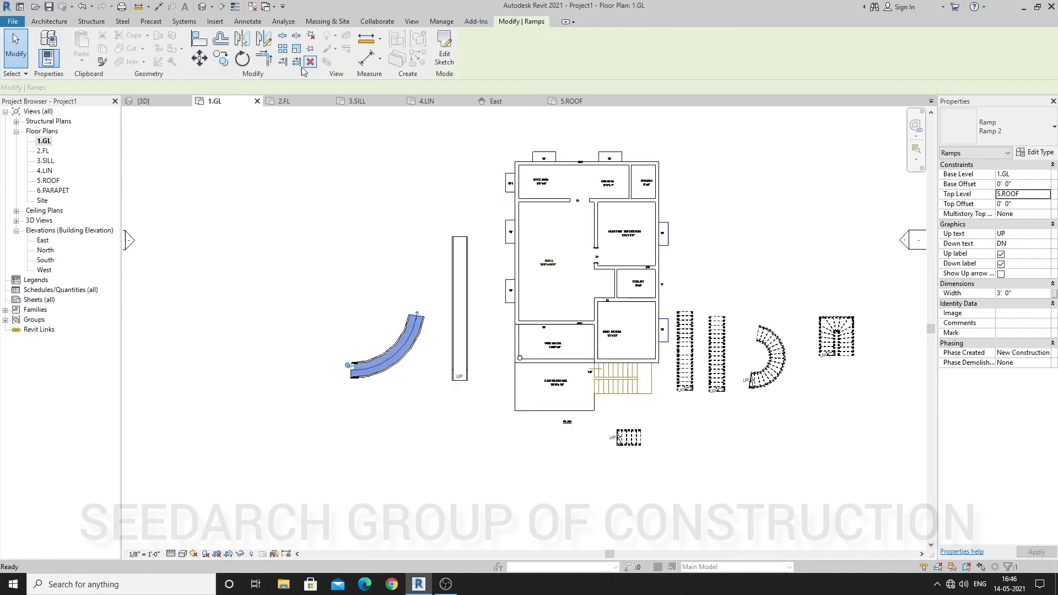
# Step: Examine the curved and straight ramps beside the house in the 3D view, and return to the 1.GL plan
pyautogui.click(203, 8)
pyautogui.keyDown('shift'); pyautogui.moveTo(716, 220); pyautogui.dragTo(521, 322, button='middle'); pyautogui.keyUp('shift')
pyautogui.scroll(-2, 520, 322)
pyautogui.scroll(1, 521, 322)
pyautogui.keyDown('shift'); pyautogui.moveTo(519, 431); pyautogui.dragTo(511, 353, button='middle'); pyautogui.keyUp('shift')
pyautogui.scroll(-3, 468, 353)
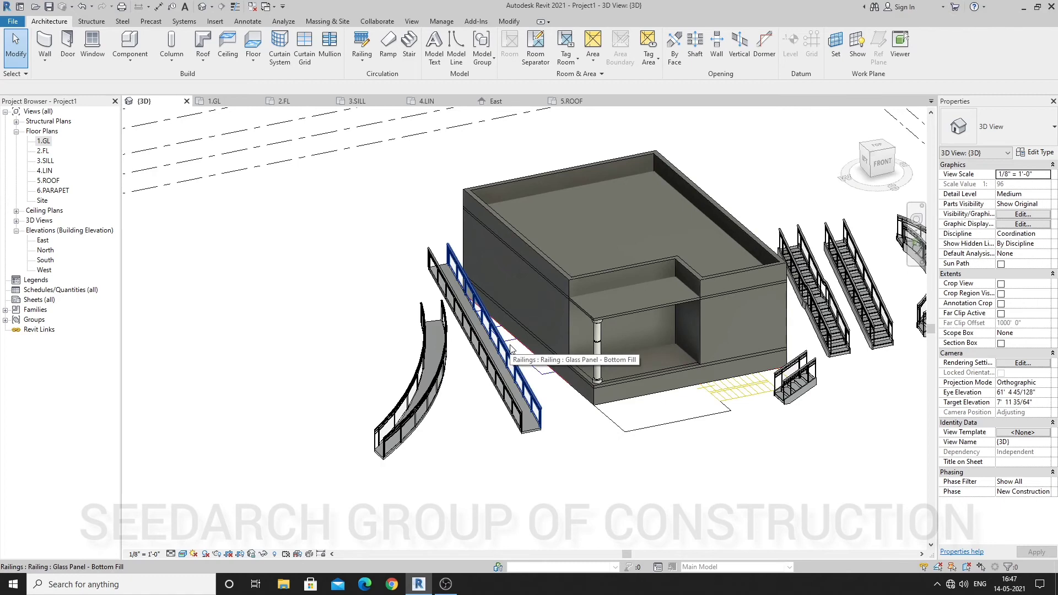
pyautogui.doubleClick(44, 142)
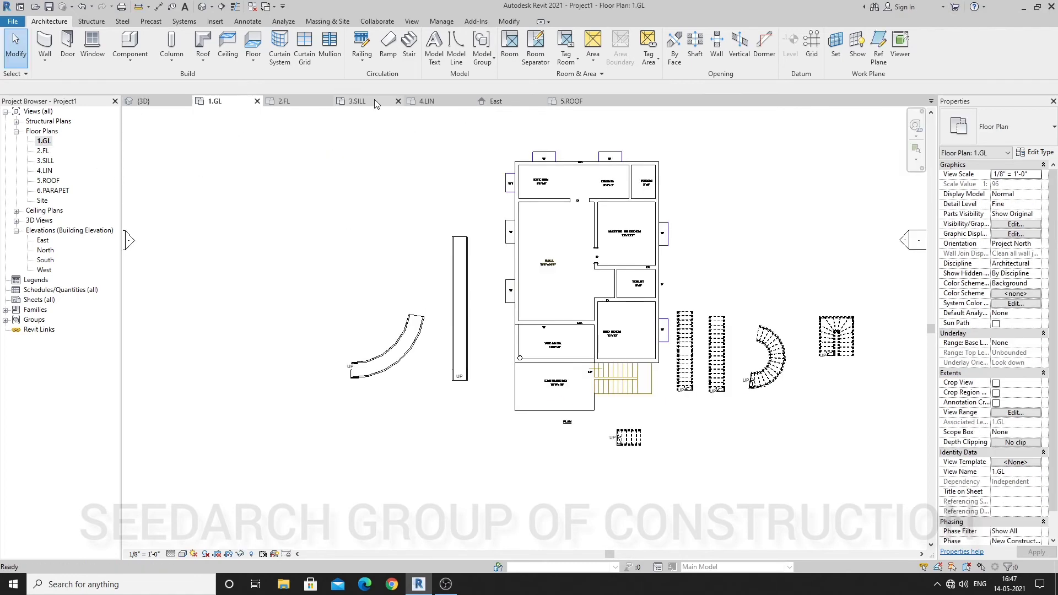
pyautogui.click(390, 44)
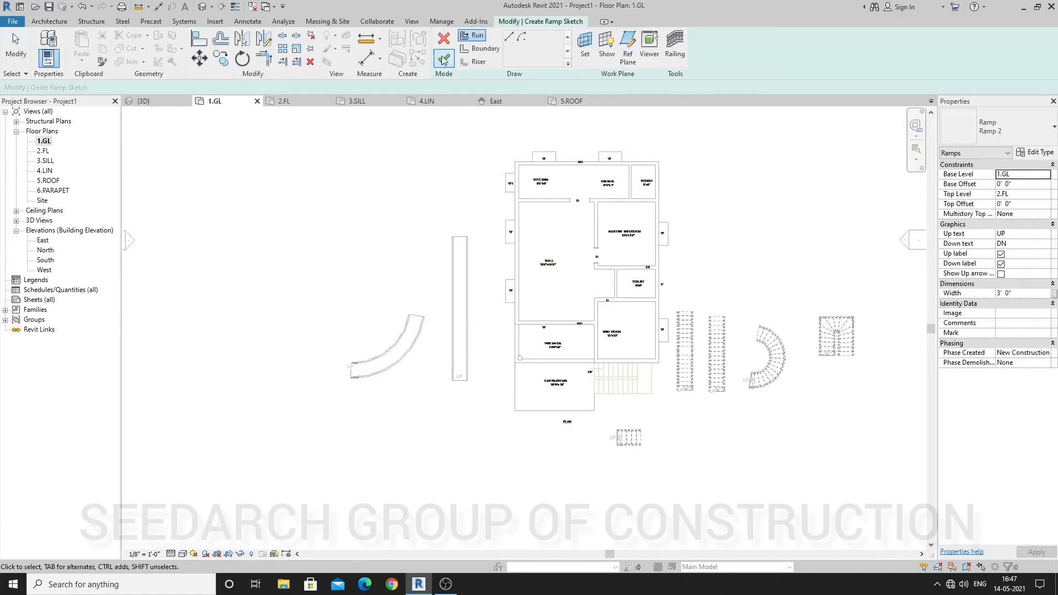
pyautogui.click(444, 38)
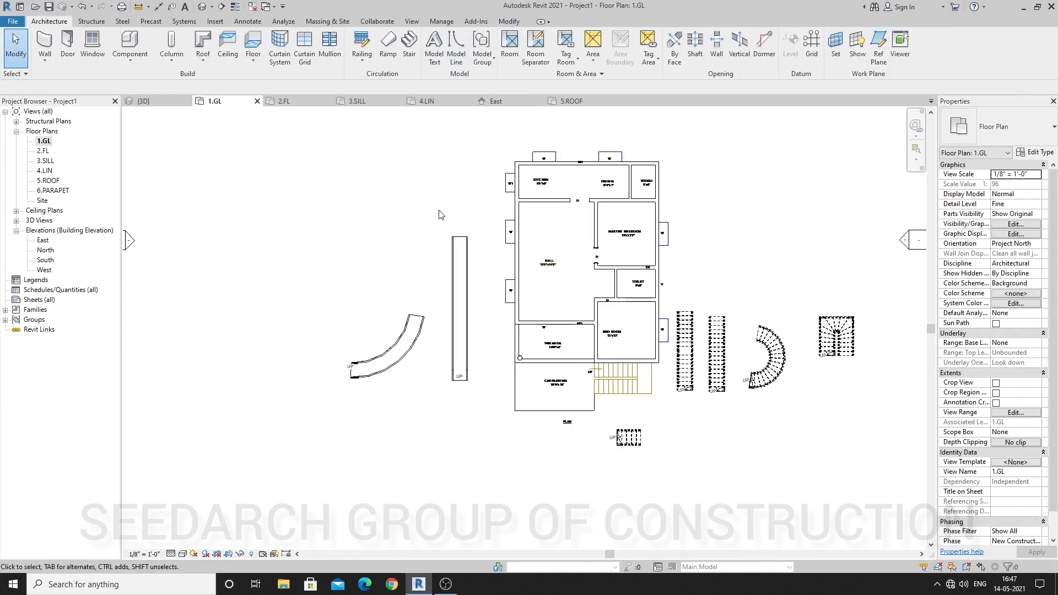
pyautogui.scroll(-2, 445, 214)
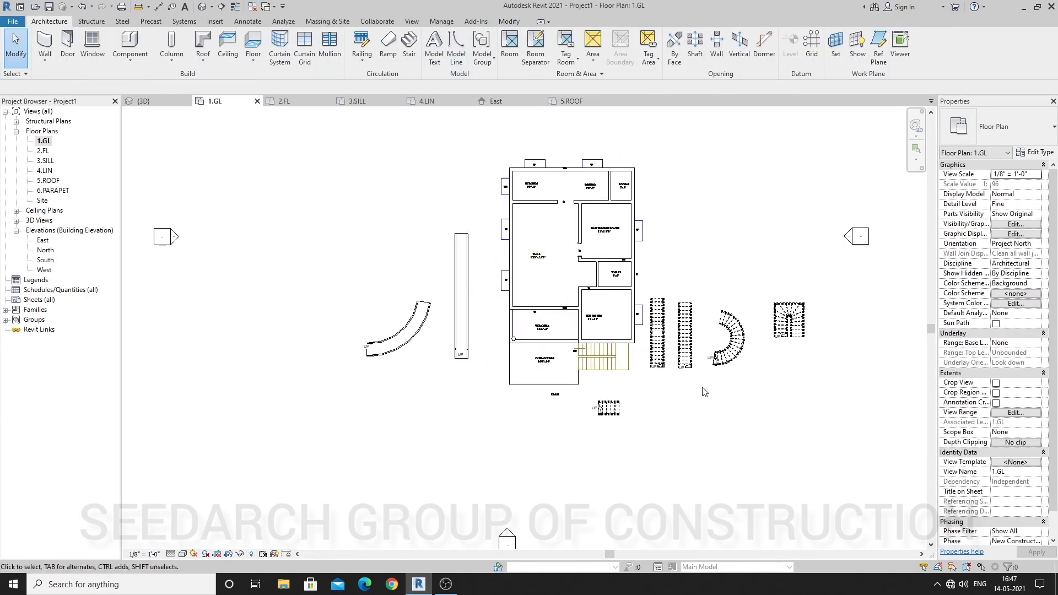
pyautogui.scroll(3, 662, 430)
pyautogui.scroll(-2, 680, 463)
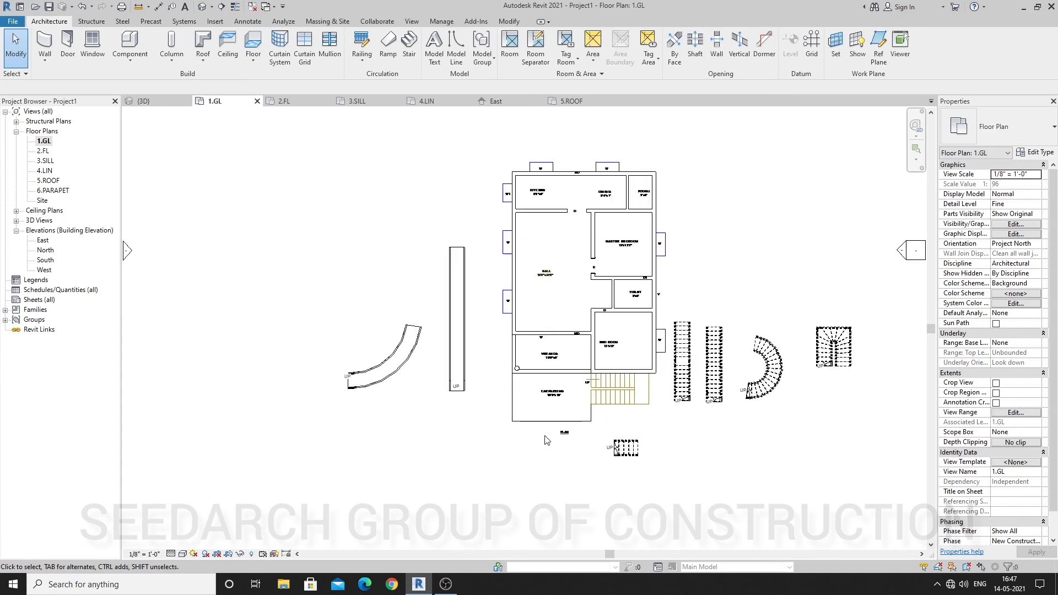
pyautogui.scroll(1, 629, 408)
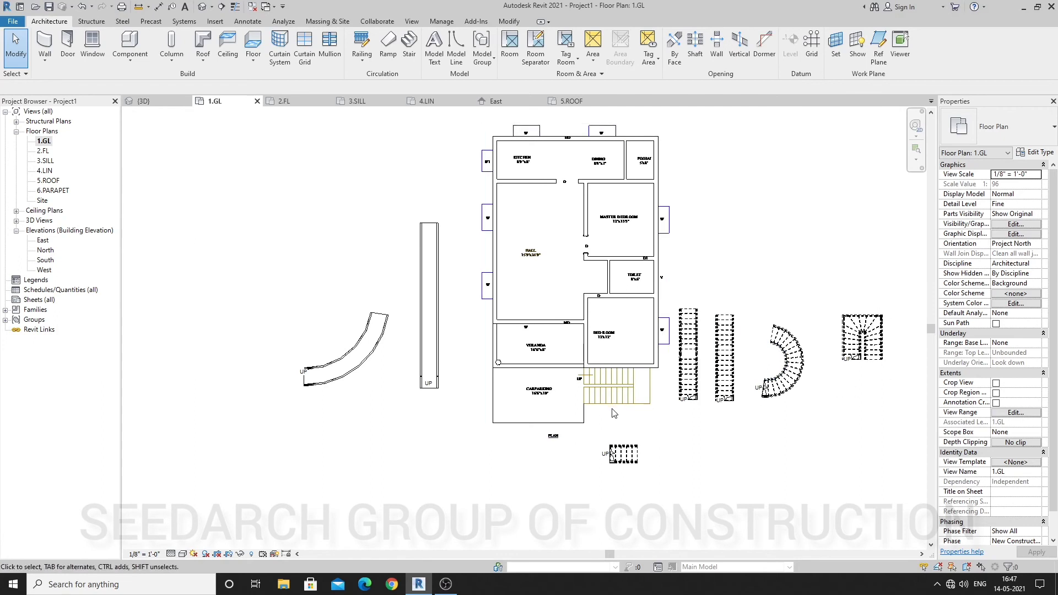
pyautogui.scroll(1, 612, 409)
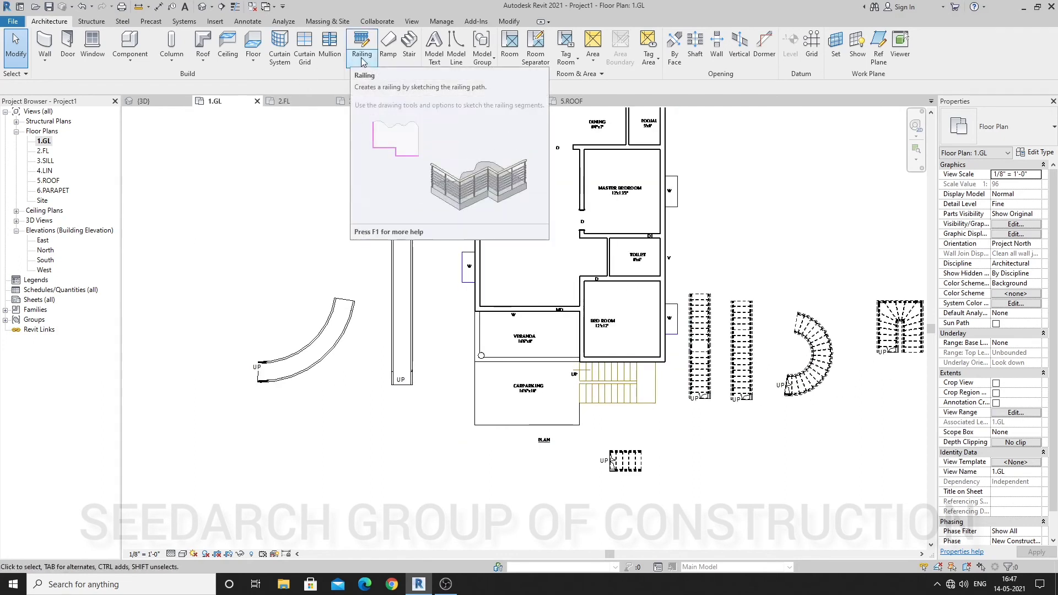
# Step: Examine the ramps and the roof slab over the veranda in the 3D view
pyautogui.click(362, 59)
pyautogui.click(367, 75)
pyautogui.click(362, 58)
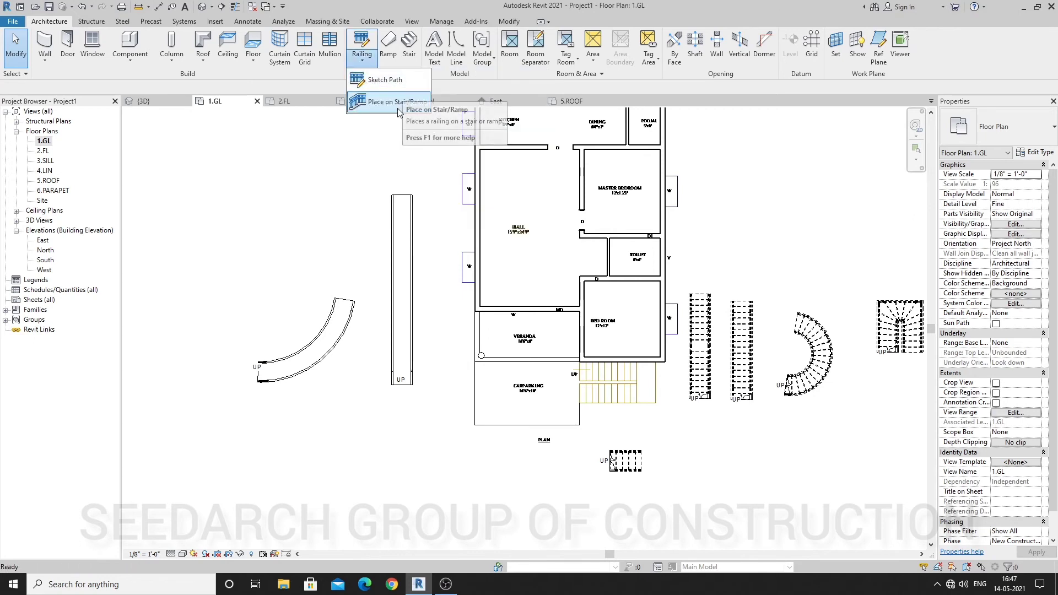
pyautogui.click(208, 7)
pyautogui.scroll(5, 511, 406)
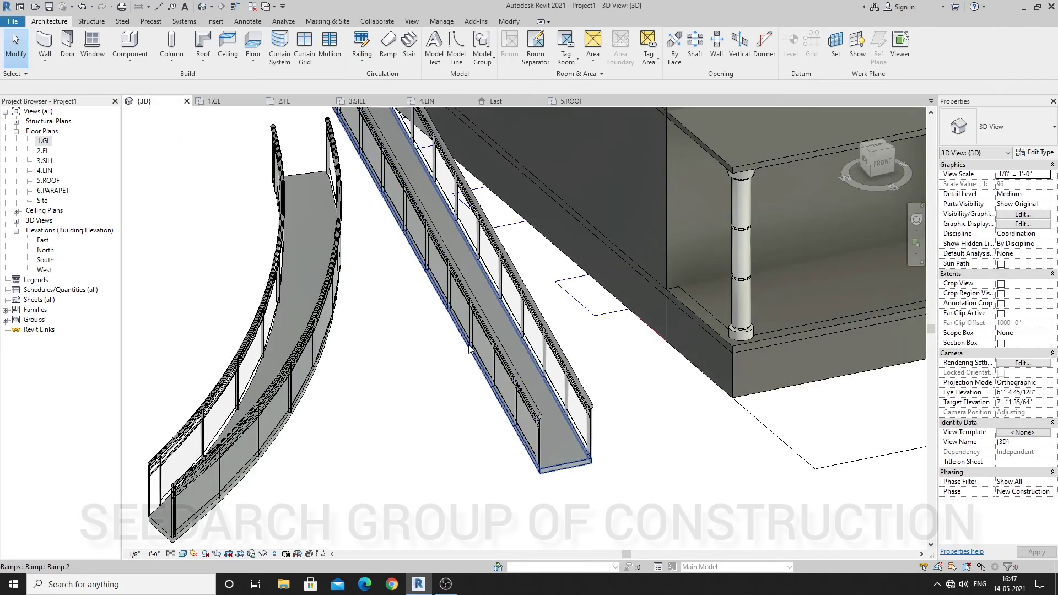
pyautogui.scroll(-6, 457, 289)
pyautogui.scroll(2, 543, 312)
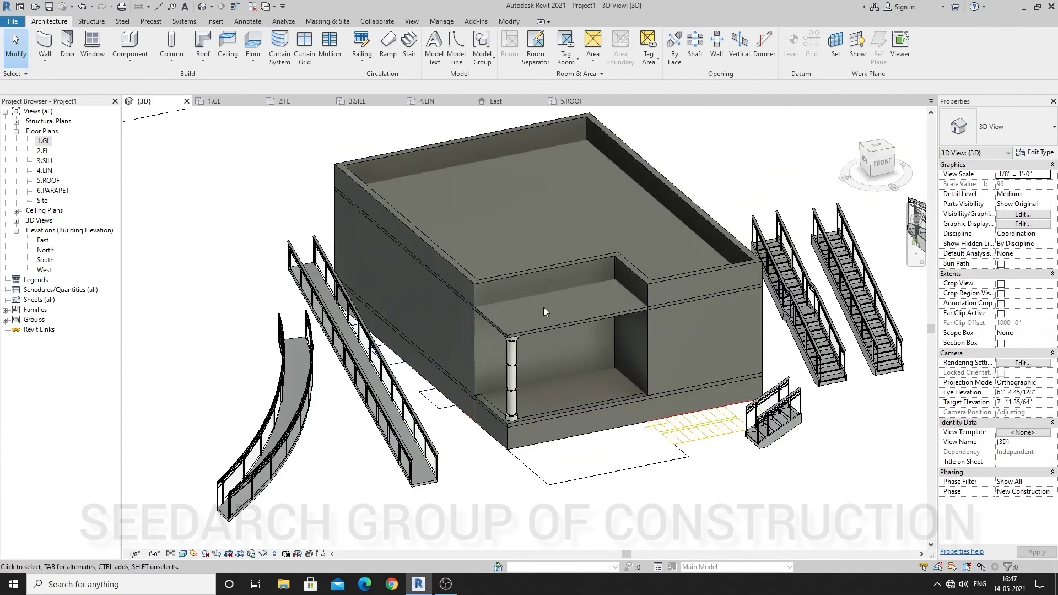
pyautogui.scroll(5, 513, 318)
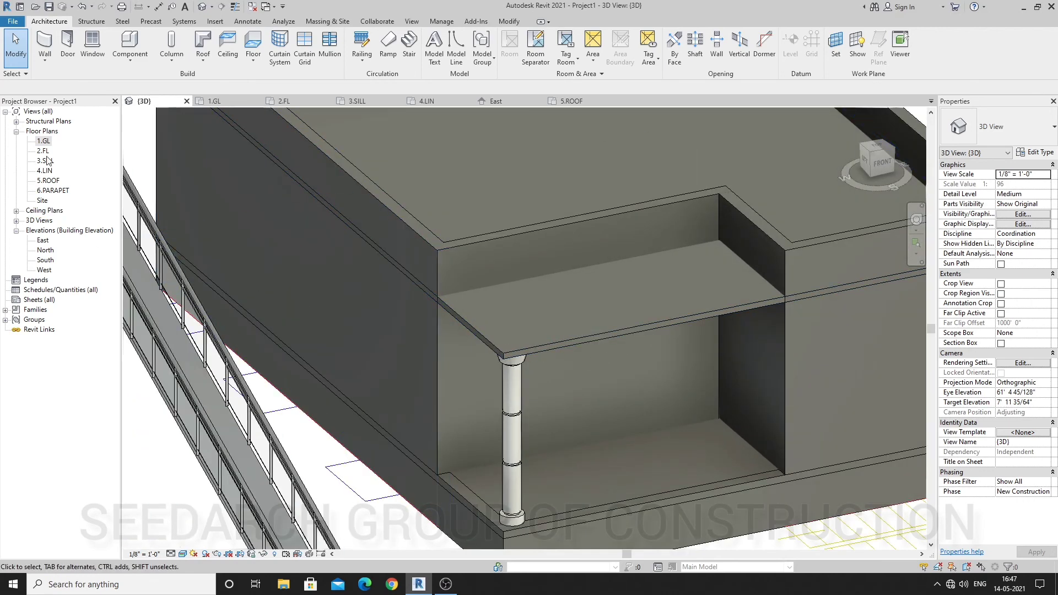
pyautogui.click(544, 345)
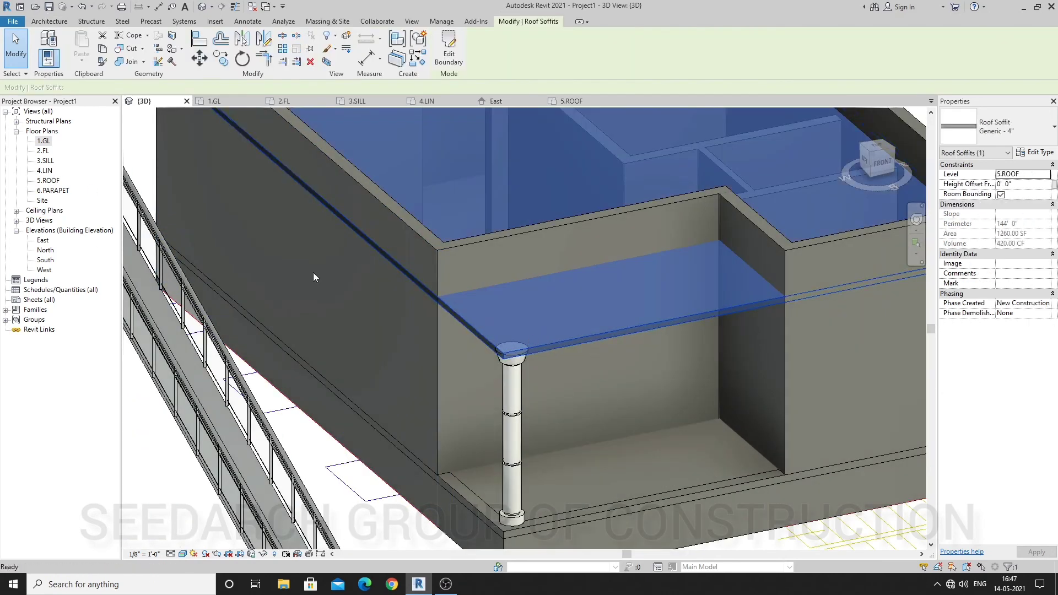
pyautogui.press('Escape')
# Step: In the 5.ROOF plan, sketch a Glass Panel - Bottom Fill railing about 24' 6" long along the two open outer edges of the veranda roof
pyautogui.doubleClick(48, 181)
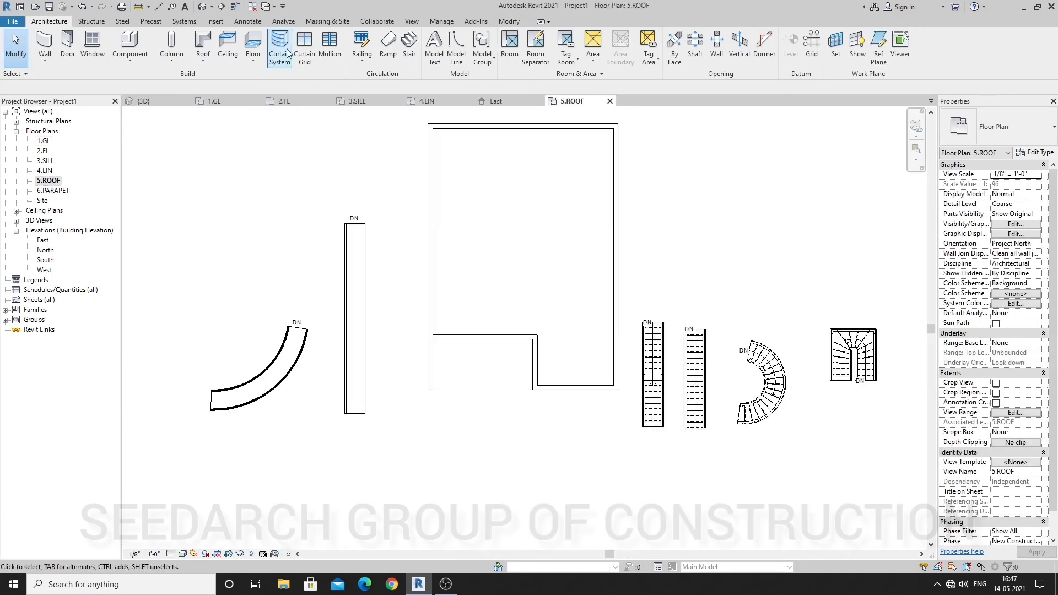
pyautogui.click(355, 60)
pyautogui.click(372, 89)
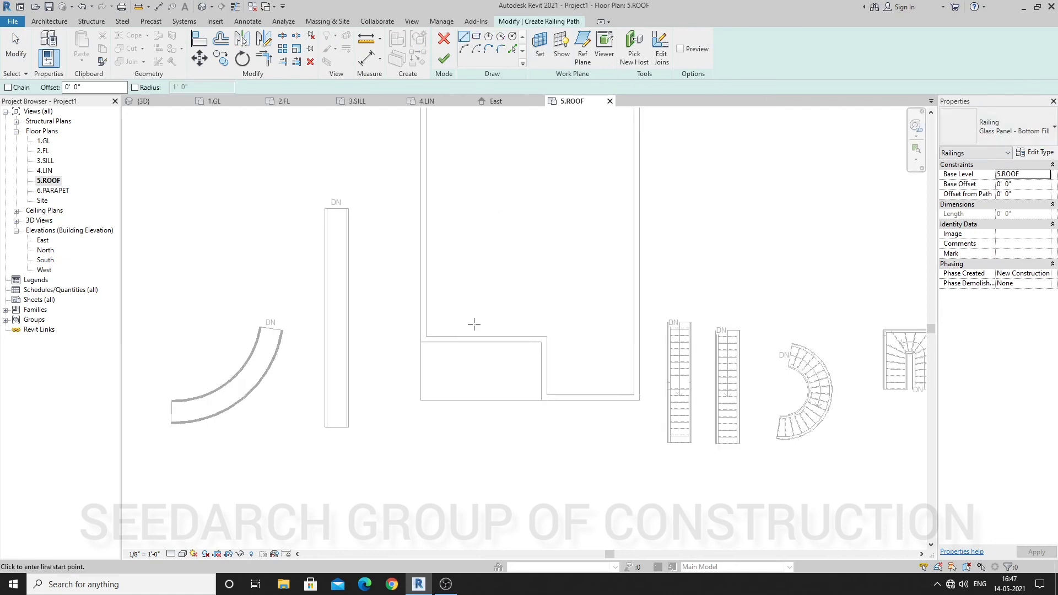
pyautogui.scroll(3, 466, 331)
pyautogui.click(389, 338)
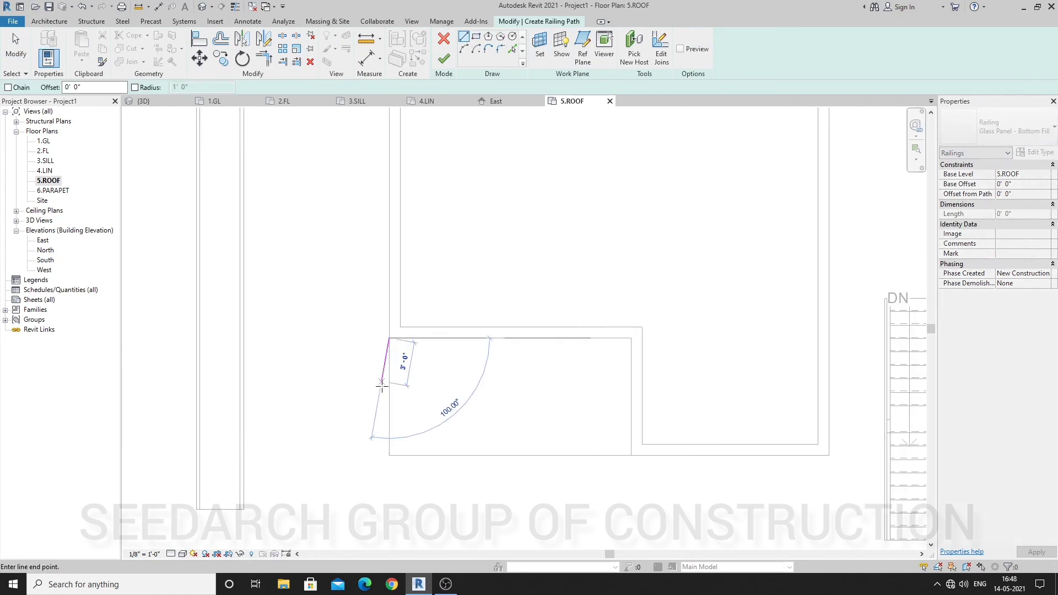
pyautogui.click(390, 455)
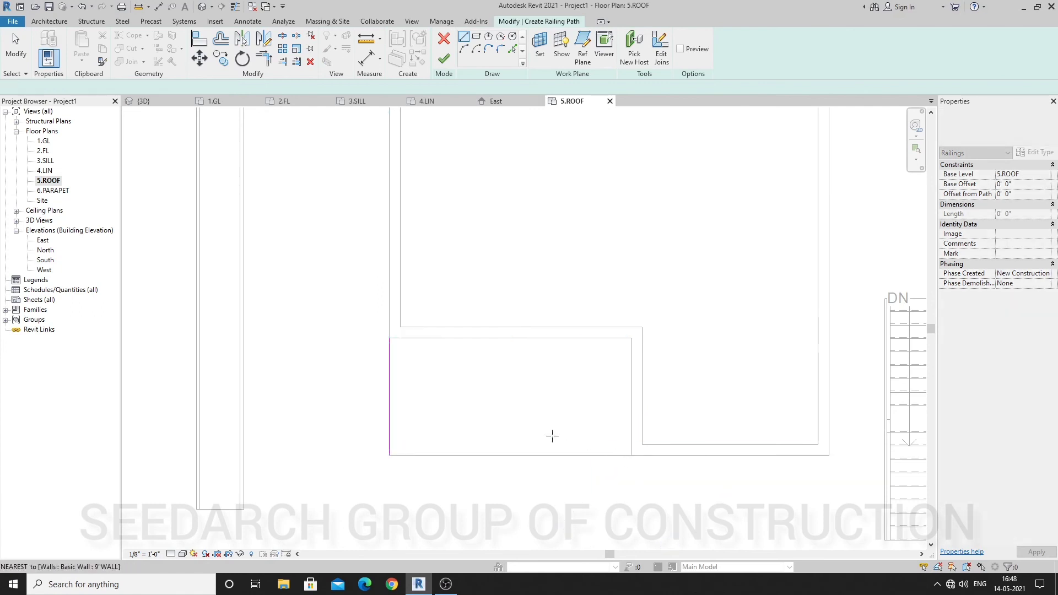
pyautogui.scroll(-2, 530, 430)
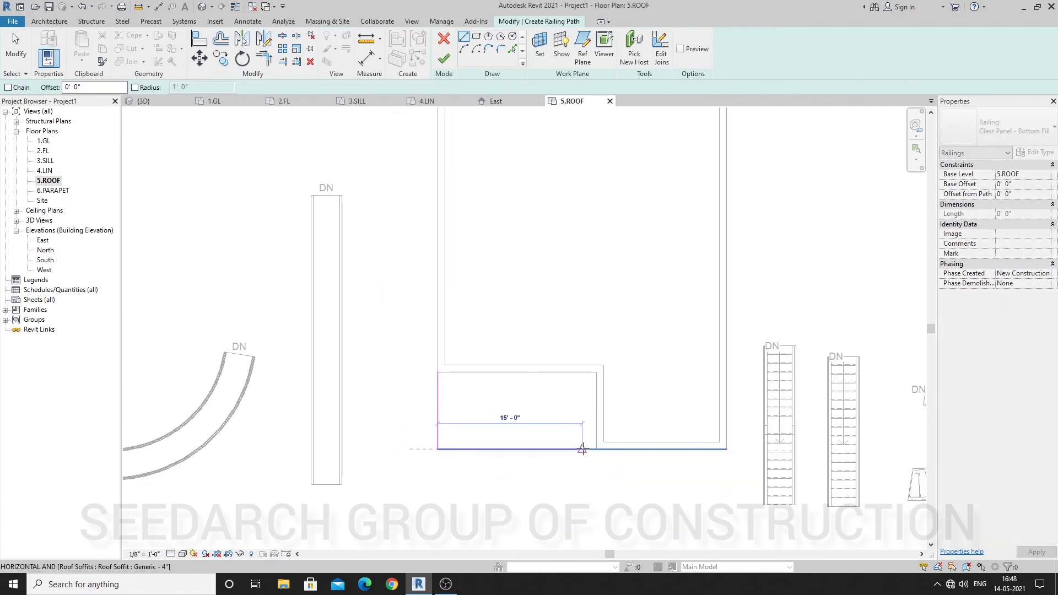
pyautogui.click(597, 449)
pyautogui.scroll(2, 499, 478)
pyautogui.press('Escape')
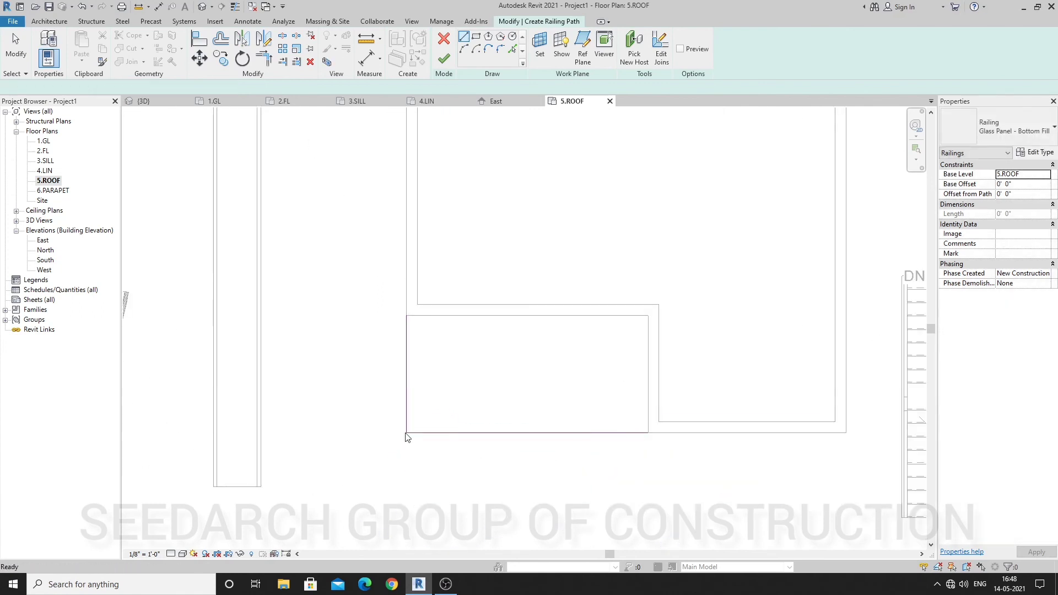
pyautogui.scroll(2, 399, 415)
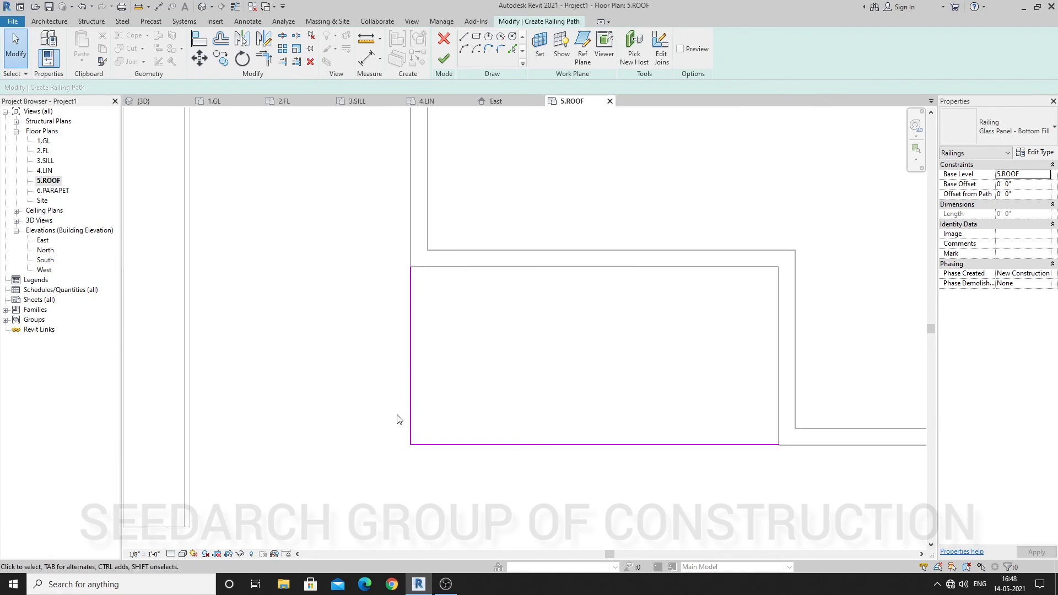
pyautogui.scroll(-2, 421, 400)
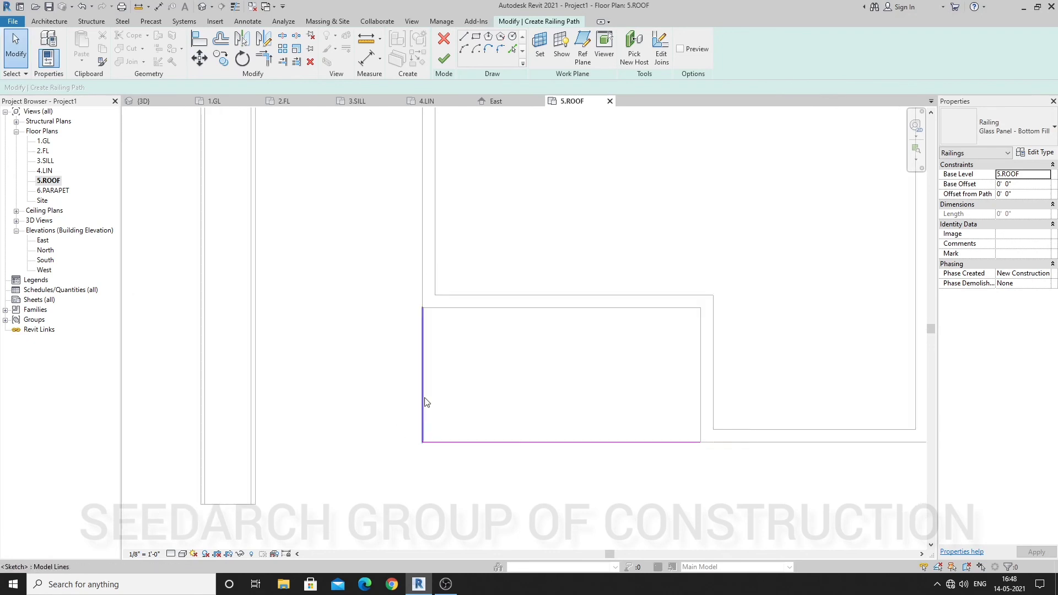
pyautogui.click(443, 62)
# Step: Examine the glass panel railing on the veranda roof in the 3D view
pyautogui.click(203, 6)
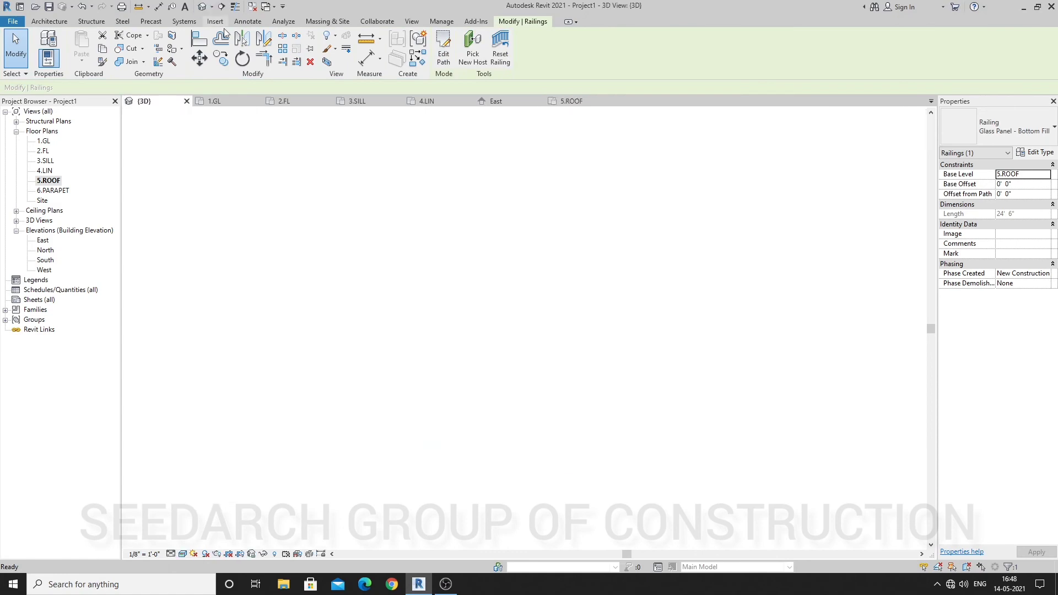
pyautogui.keyDown('shift'); pyautogui.moveTo(617, 267); pyautogui.dragTo(573, 337, button='middle'); pyautogui.keyUp('shift')
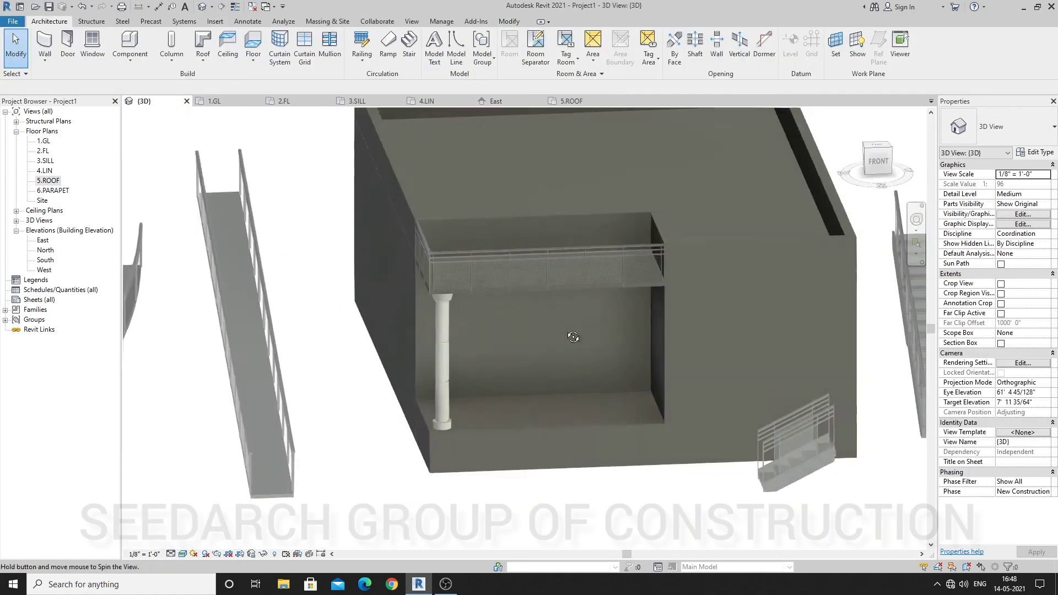
pyautogui.scroll(3, 474, 239)
pyautogui.keyDown('shift'); pyautogui.moveTo(568, 292); pyautogui.dragTo(624, 277, button='middle'); pyautogui.keyUp('shift')
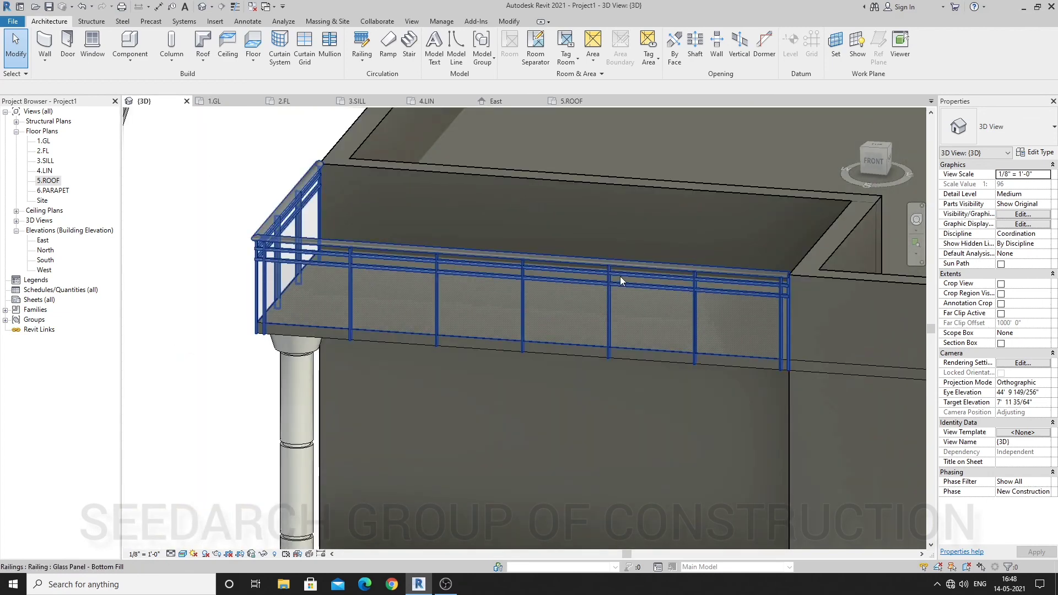
pyautogui.click(620, 276)
pyautogui.press('Escape')
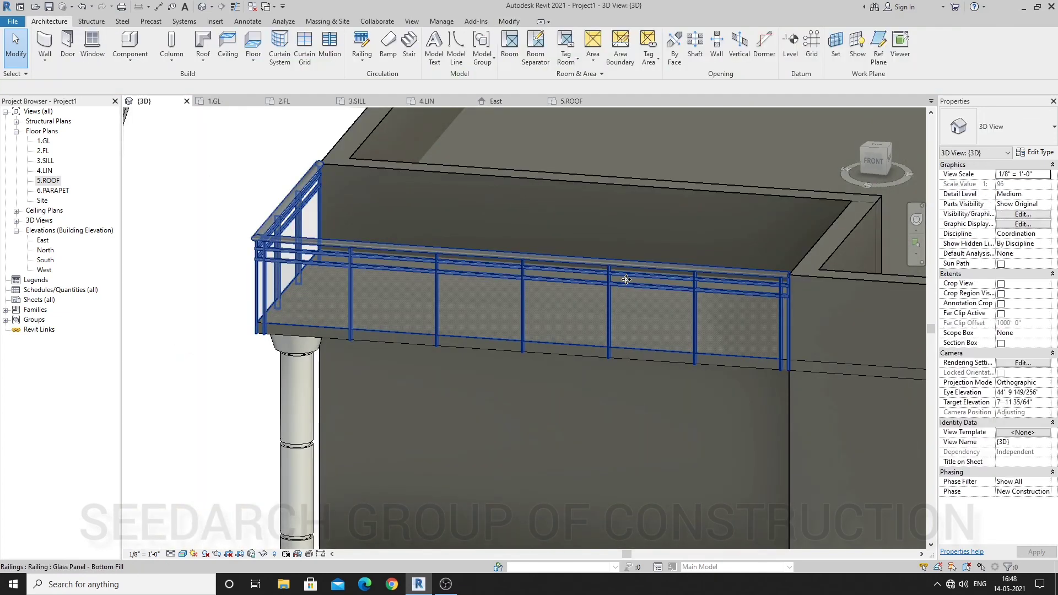
# Step: Try the Guardrail - Pipe and Guardrail - Rectangular types on the veranda roof railing, and set it to Handrail - Pipe
pyautogui.click(633, 274)
pyautogui.click(1040, 131)
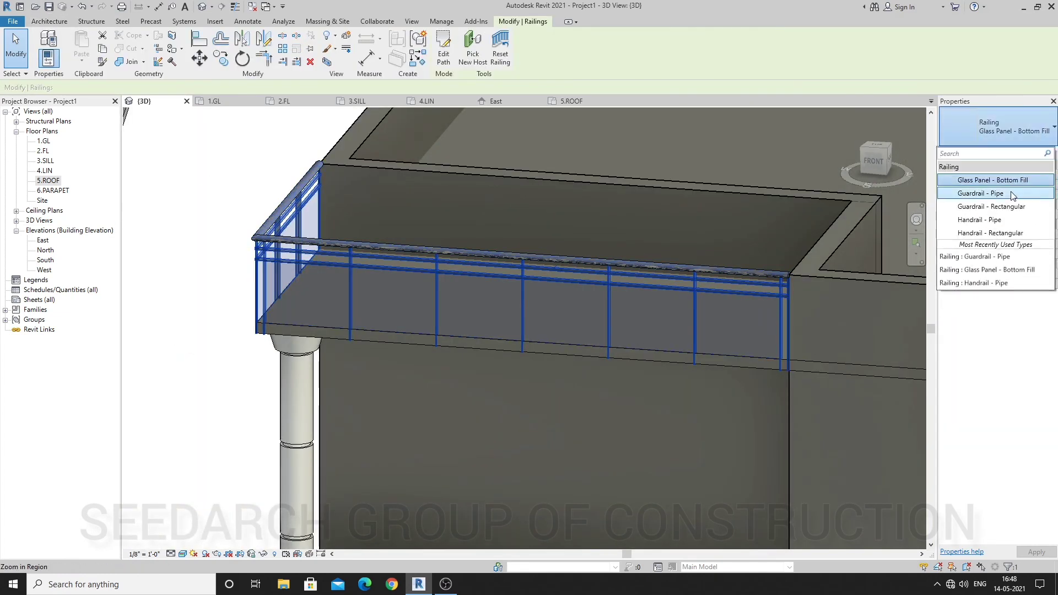
pyautogui.click(1012, 193)
pyautogui.click(1036, 140)
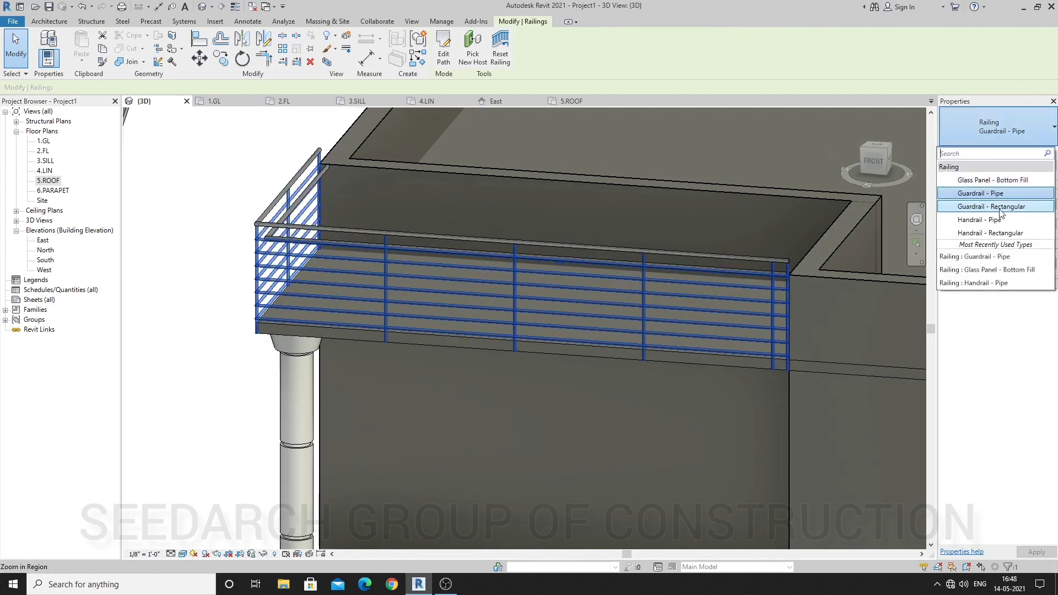
pyautogui.click(996, 212)
pyautogui.click(1036, 132)
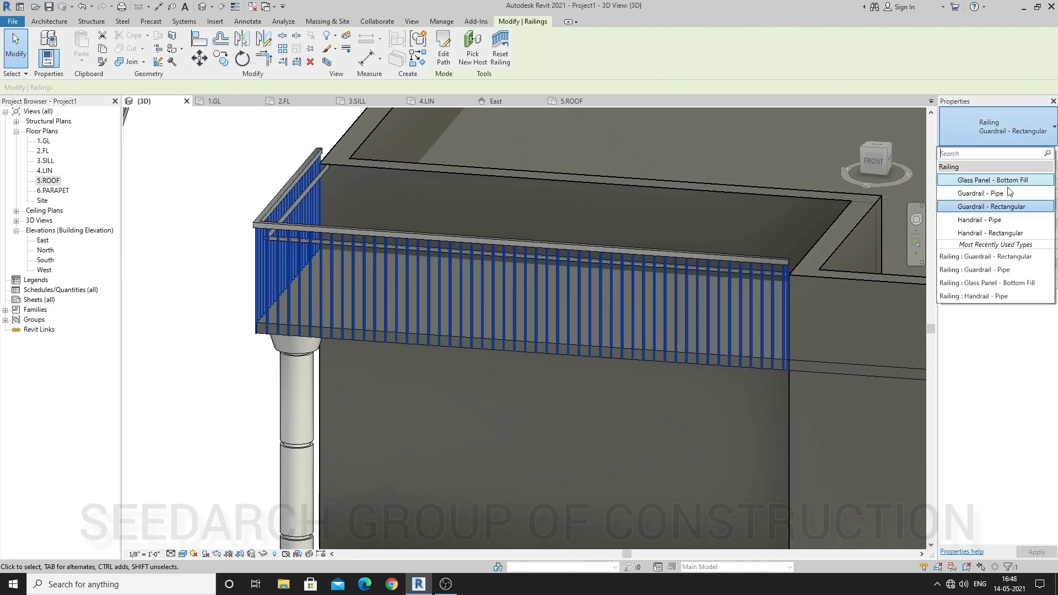
pyautogui.click(995, 220)
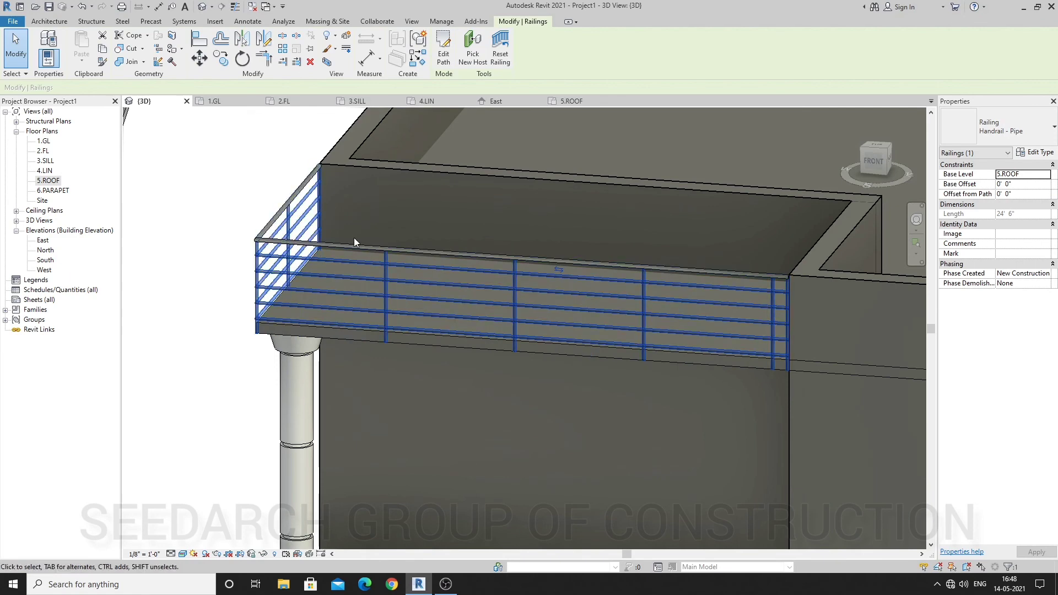
pyautogui.click(282, 186)
pyautogui.scroll(-2, 866, 266)
pyautogui.keyDown('shift'); pyautogui.moveTo(640, 265); pyautogui.dragTo(721, 276, button='middle'); pyautogui.keyUp('shift')
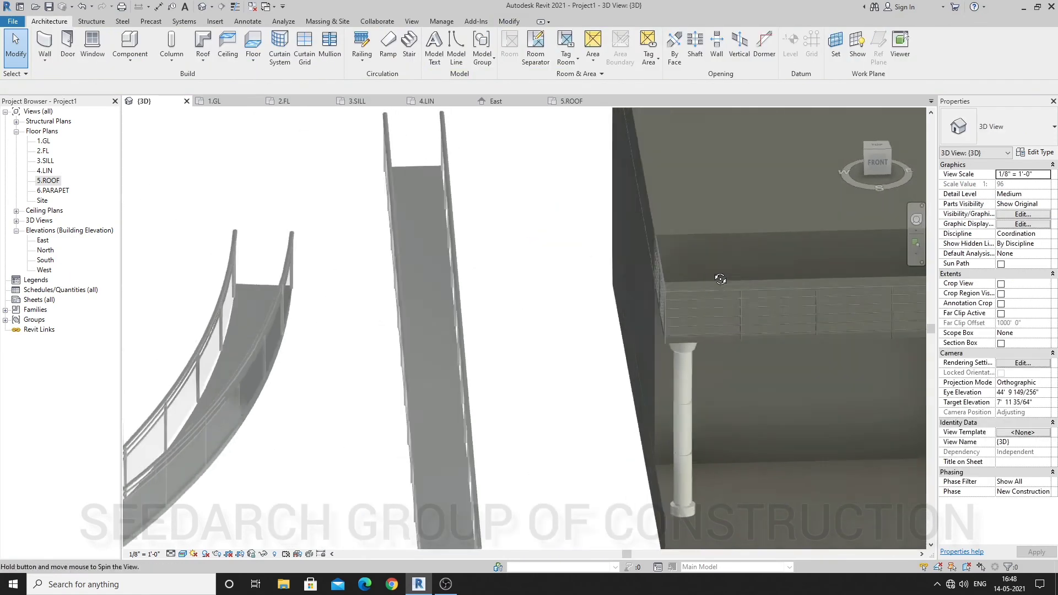
pyautogui.scroll(-4, 720, 273)
# Step: In the 1.GL plan, sketch a curved Glass Panel - Bottom Fill railing about 13' 11" long between the straight ramp's lower end and the car parking
pyautogui.doubleClick(44, 141)
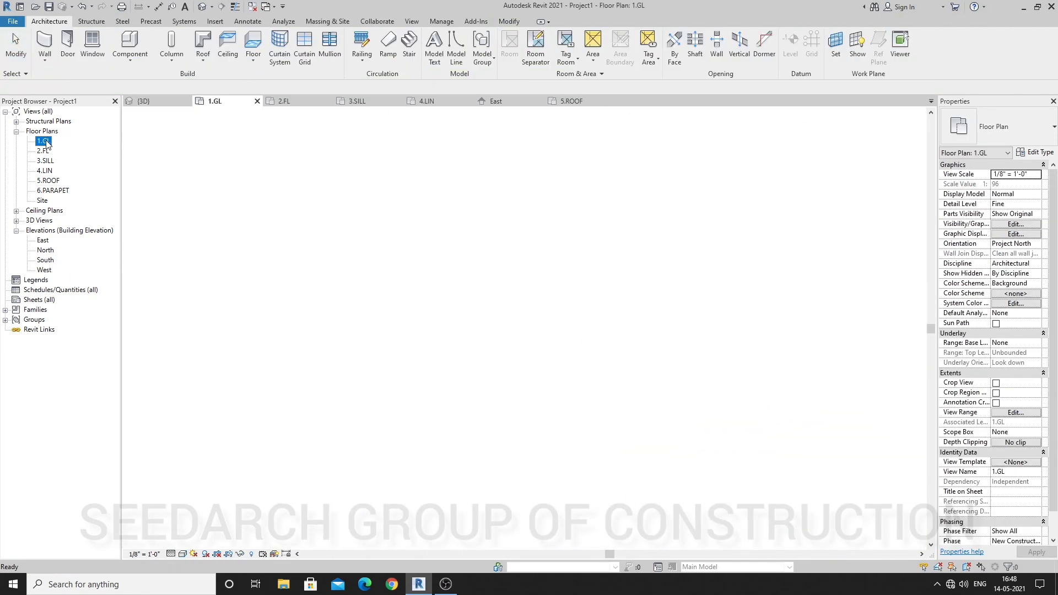
pyautogui.click(362, 60)
pyautogui.click(381, 80)
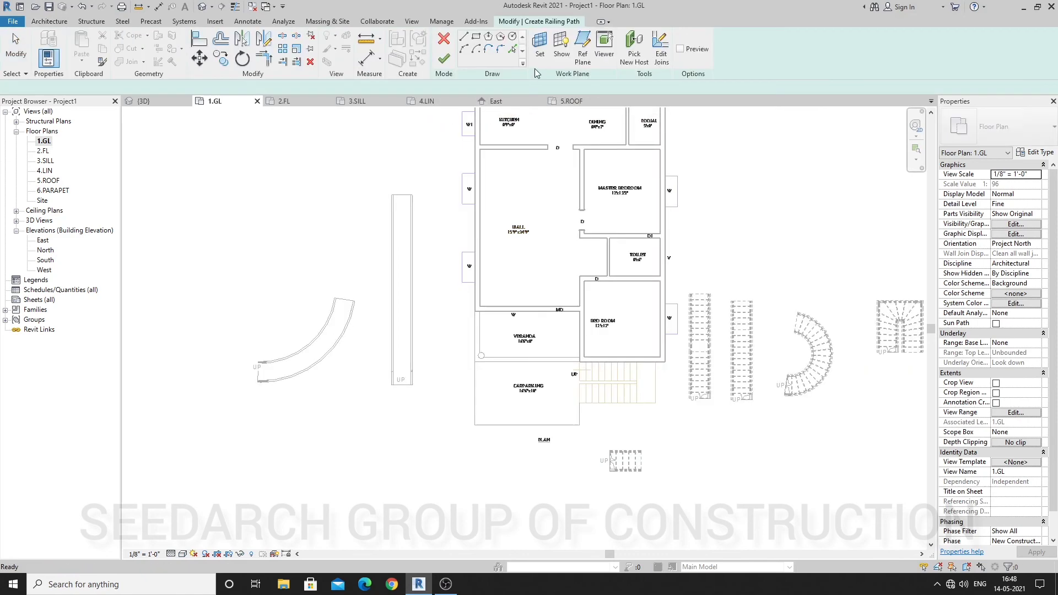
pyautogui.click(464, 48)
pyautogui.scroll(-2, 458, 309)
pyautogui.scroll(4, 456, 307)
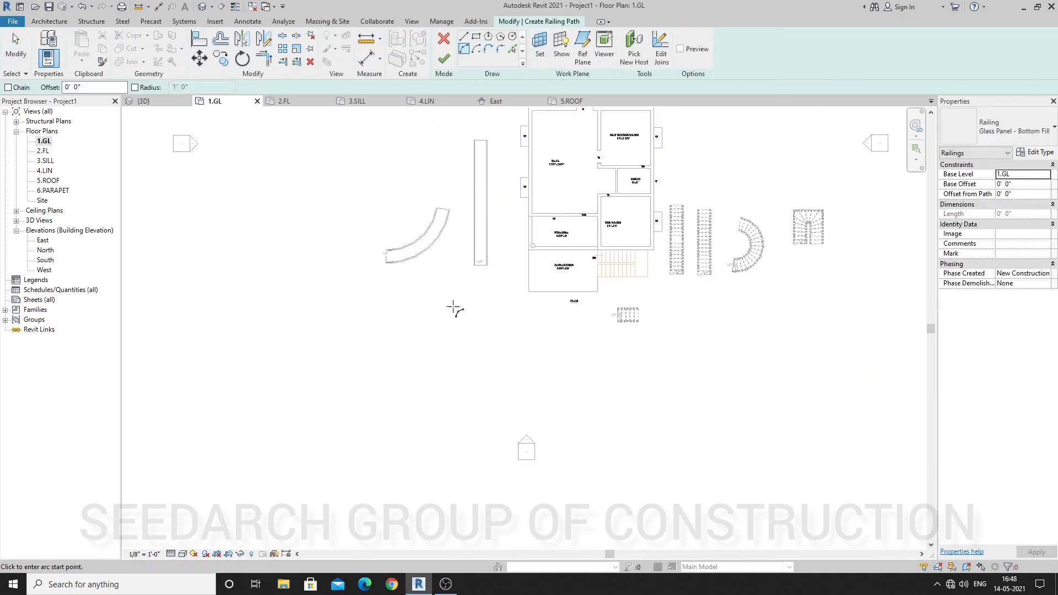
pyautogui.click(475, 325)
pyautogui.click(563, 326)
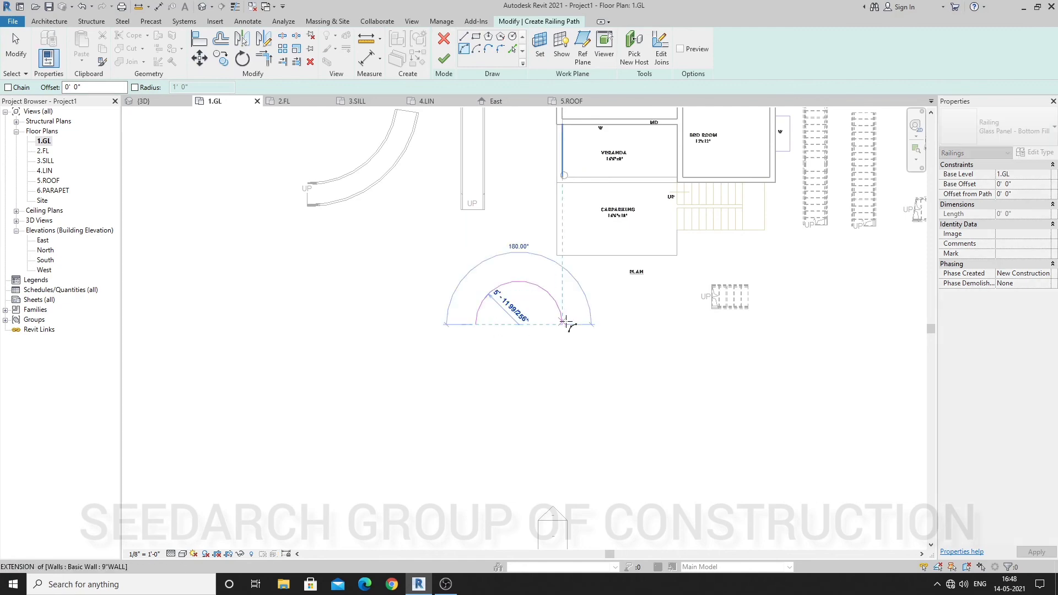
pyautogui.click(522, 348)
pyautogui.click(444, 58)
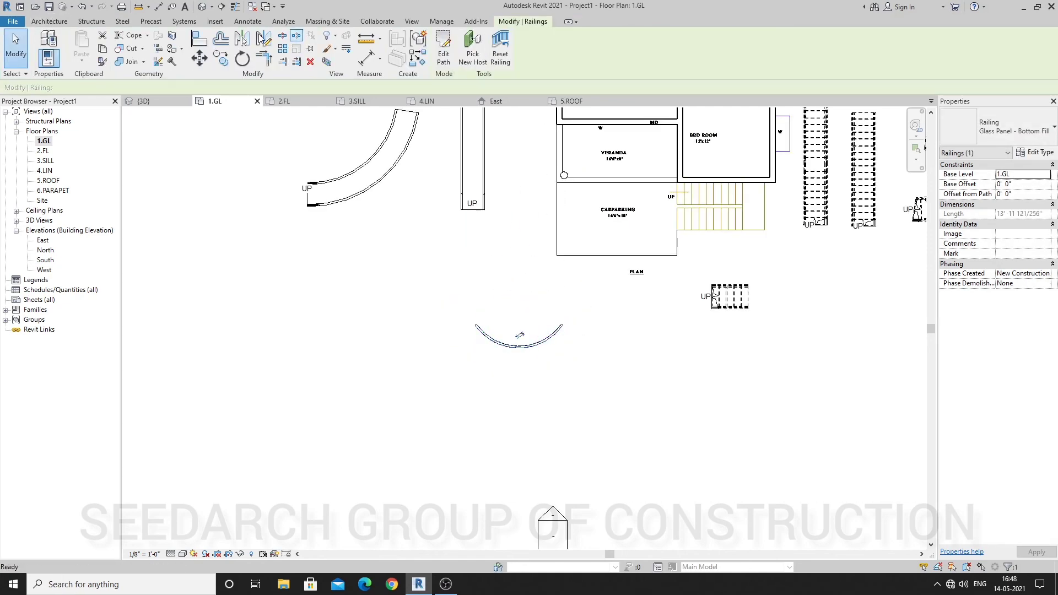
# Step: Examine the curved railing from several angles in the 3D view, and review the whole layout in the 1.GL plan
pyautogui.click(203, 8)
pyautogui.scroll(5, 639, 386)
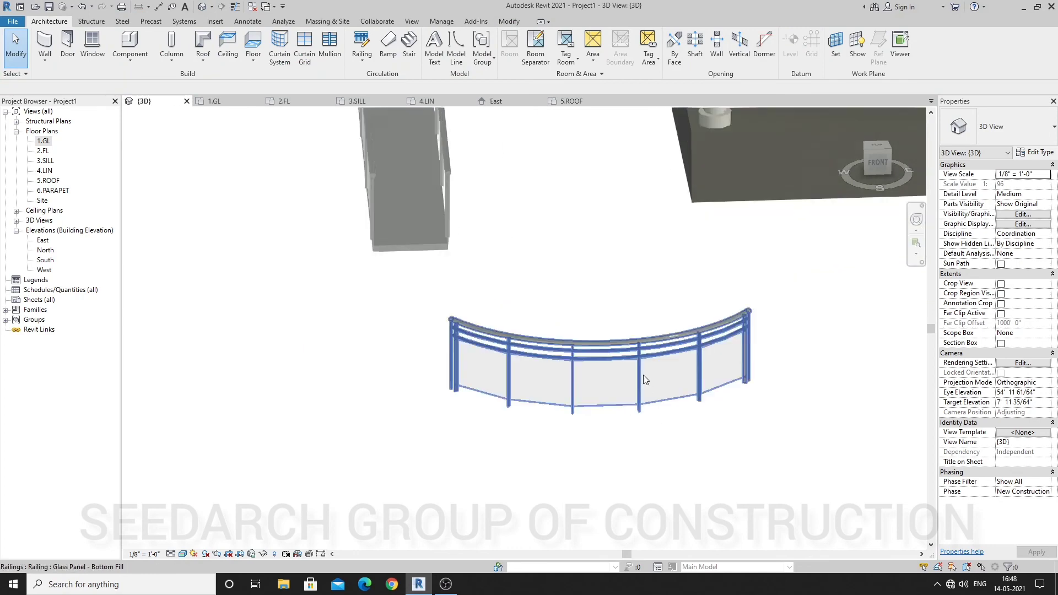
pyautogui.click(643, 380)
pyautogui.keyDown('shift'); pyautogui.moveTo(600, 430); pyautogui.dragTo(655, 508, button='middle'); pyautogui.keyUp('shift')
pyautogui.scroll(-1, 655, 513)
pyautogui.click(540, 342)
pyautogui.keyDown('shift'); pyautogui.moveTo(541, 342); pyautogui.dragTo(579, 348, button='middle'); pyautogui.keyUp('shift')
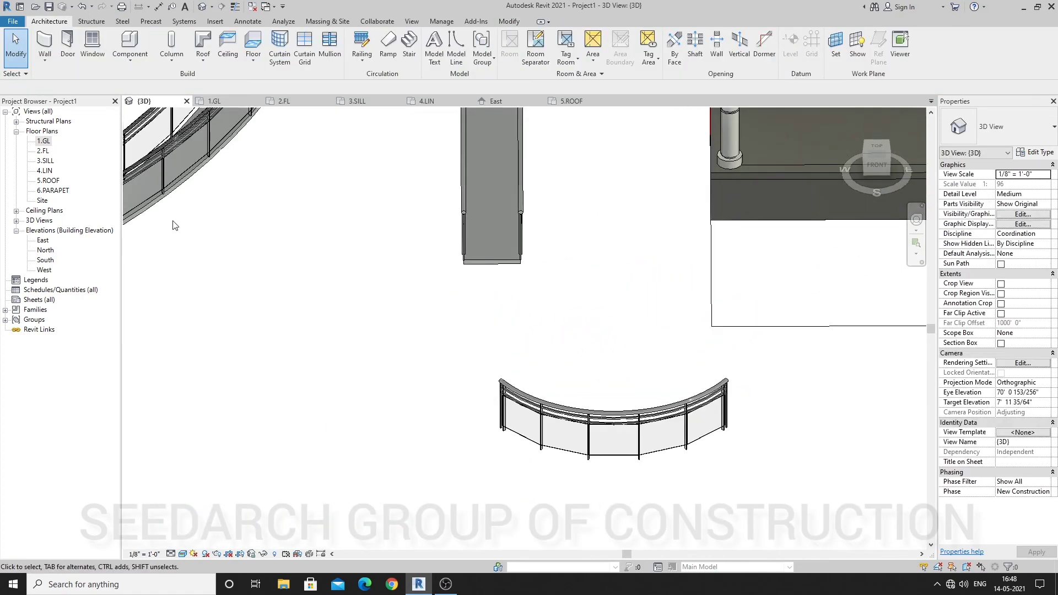
pyautogui.doubleClick(44, 142)
pyautogui.scroll(-4, 447, 208)
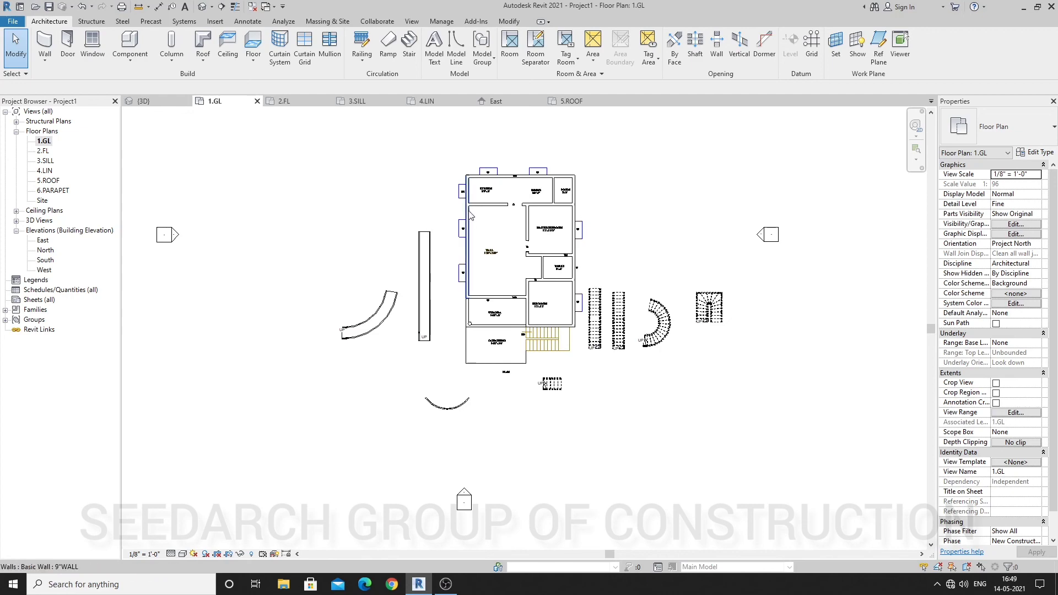
pyautogui.scroll(2, 539, 313)
pyautogui.scroll(1, 515, 197)
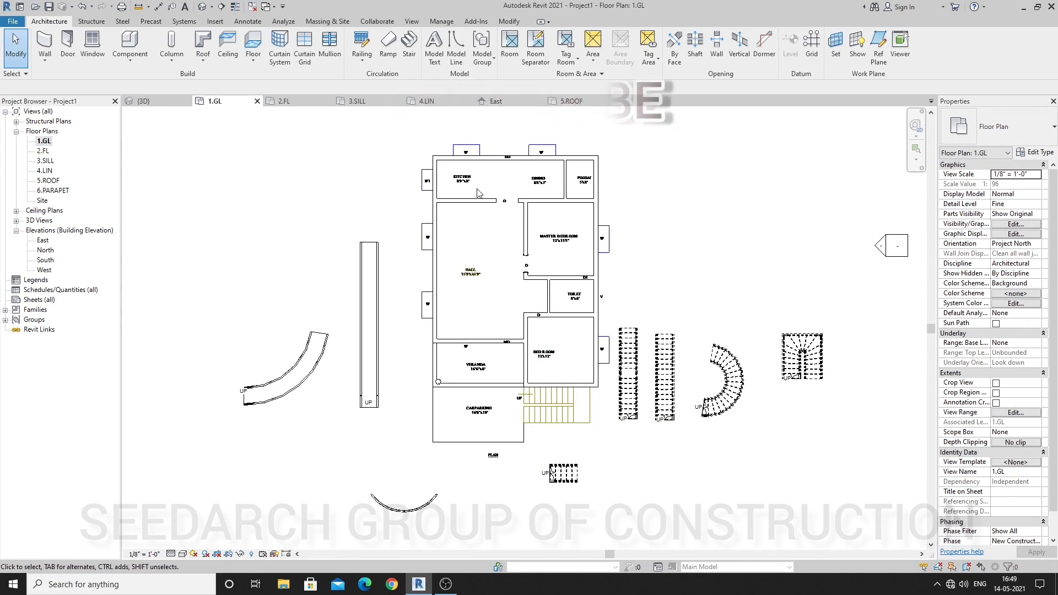
pyautogui.click(445, 585)
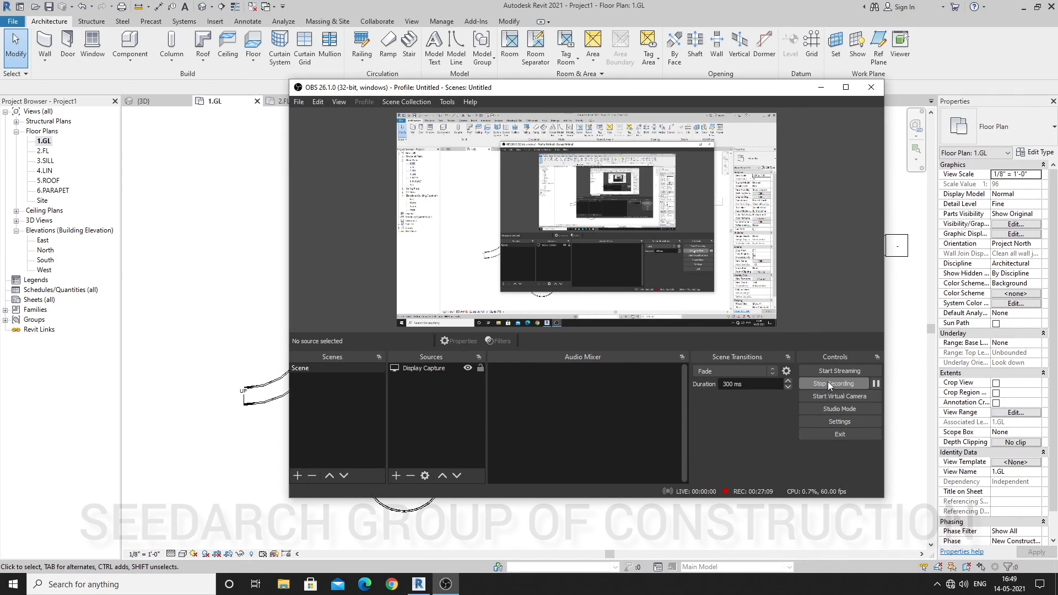
pyautogui.click(828, 382)
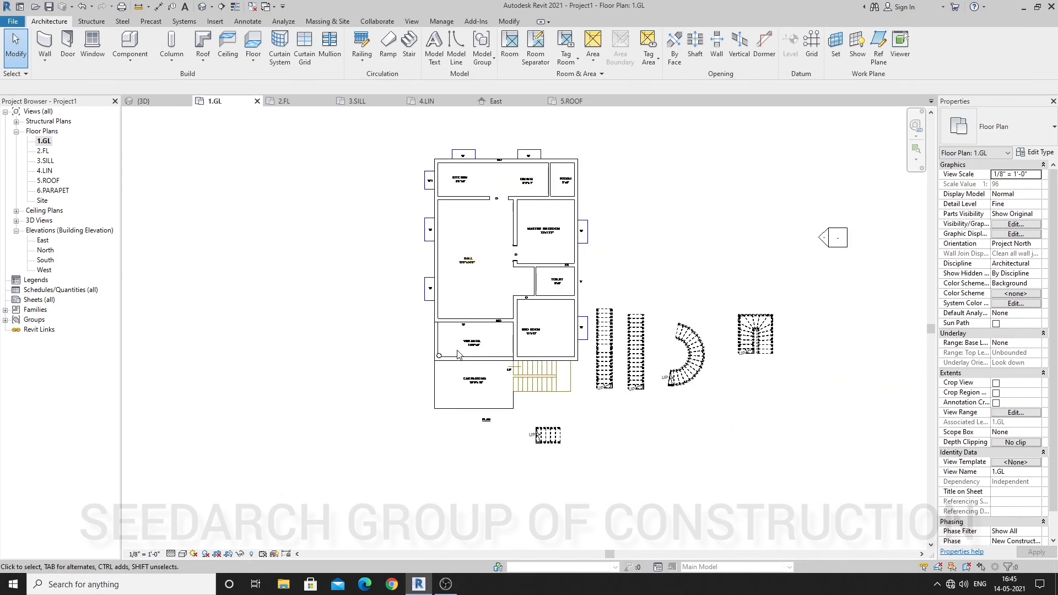